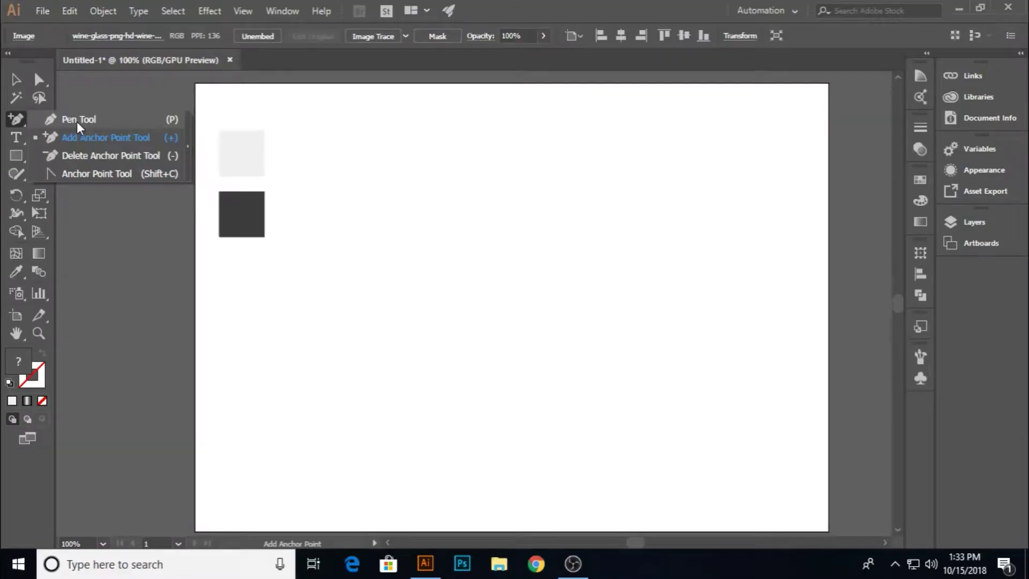
Draw a slanted straight line about 2.9 in tall on the artboard with the Pen tool.
click(76, 120)
click(575, 176)
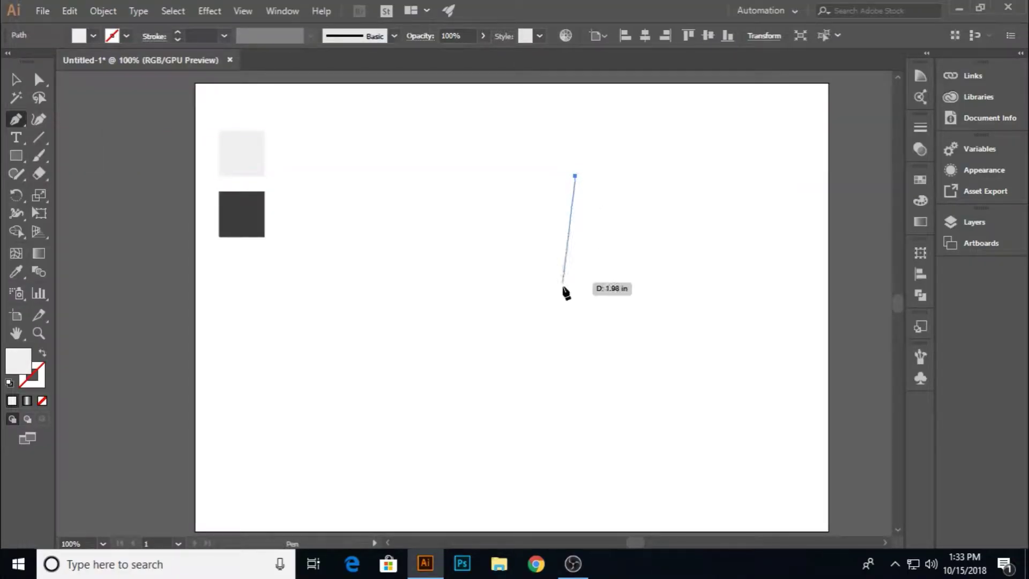
click(541, 331)
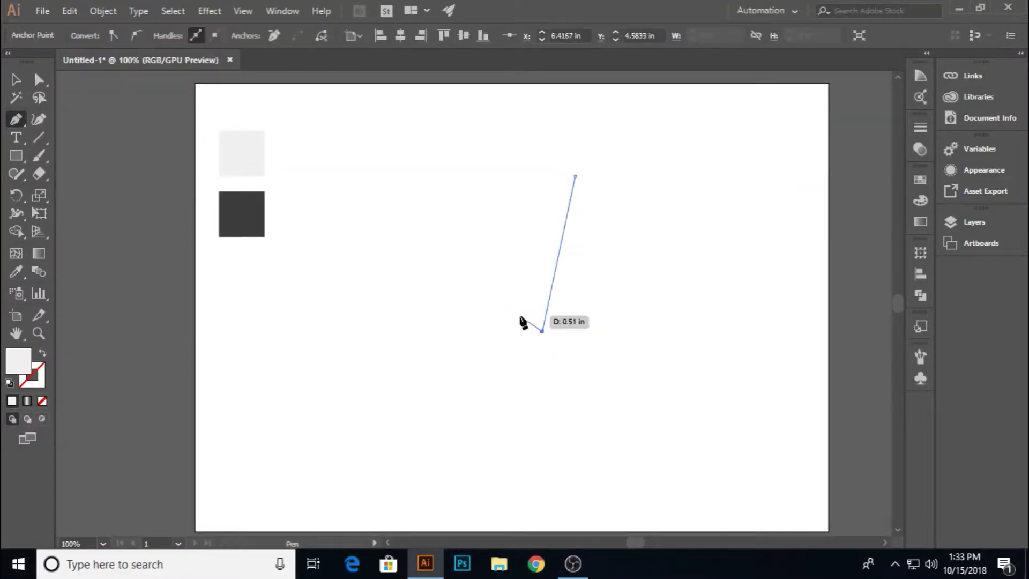
Bend the slanted line into a rounded curve bulging to the right with the Anchor Point tool and refine both handles.
click(15, 79)
click(15, 136)
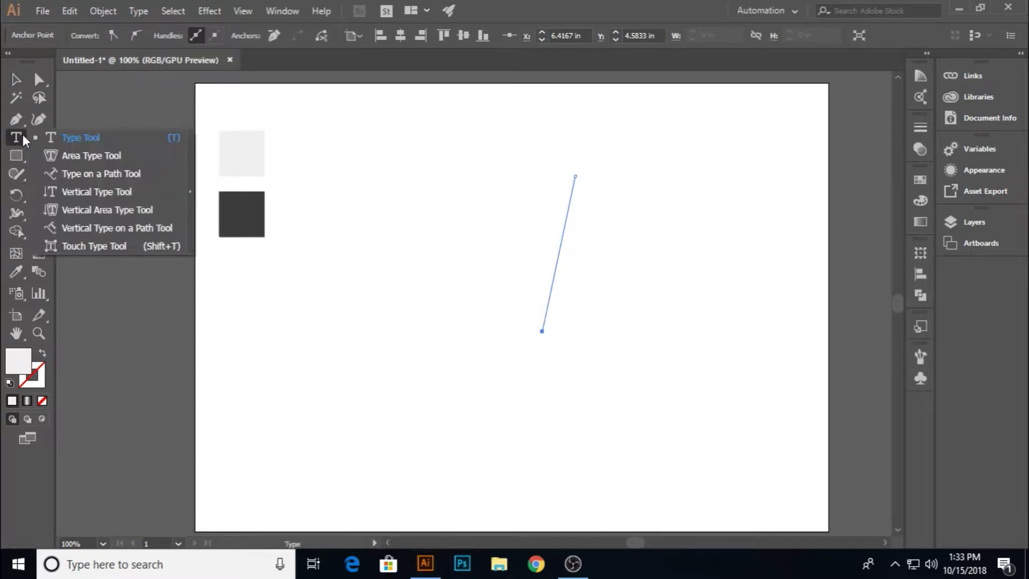
click(15, 120)
click(75, 171)
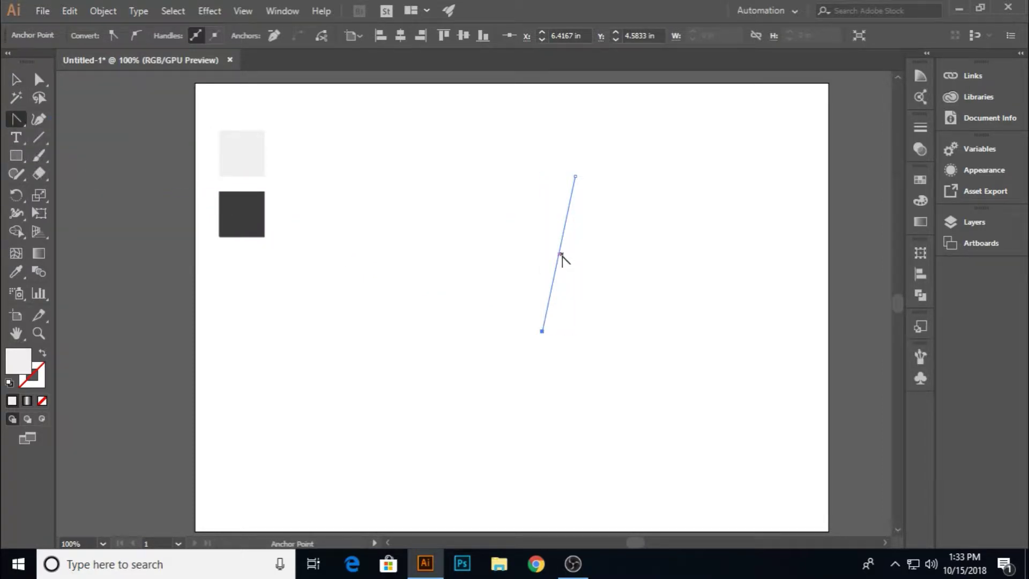
drag(562, 255, 616, 319)
drag(600, 253, 616, 252)
drag(616, 320, 611, 327)
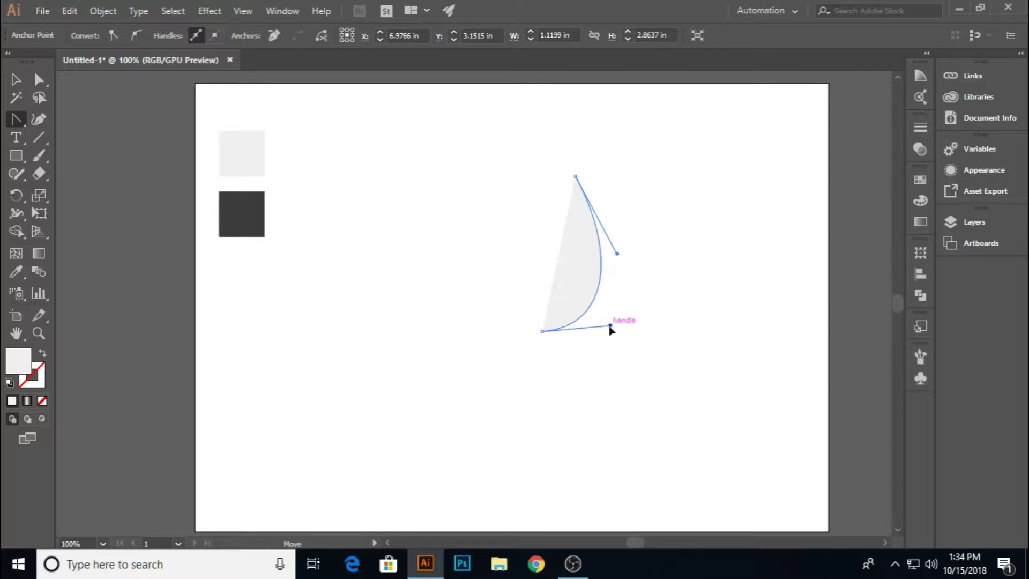
Give the curve the default black stroke with no fill and move it slightly up and to the left.
click(10, 382)
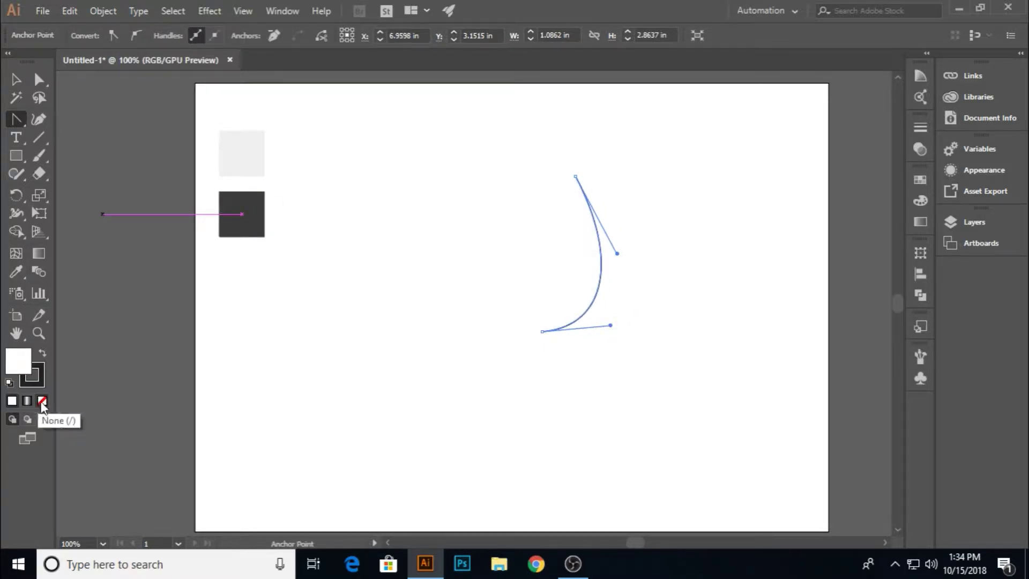
click(42, 401)
click(16, 78)
click(352, 225)
drag(594, 318, 582, 301)
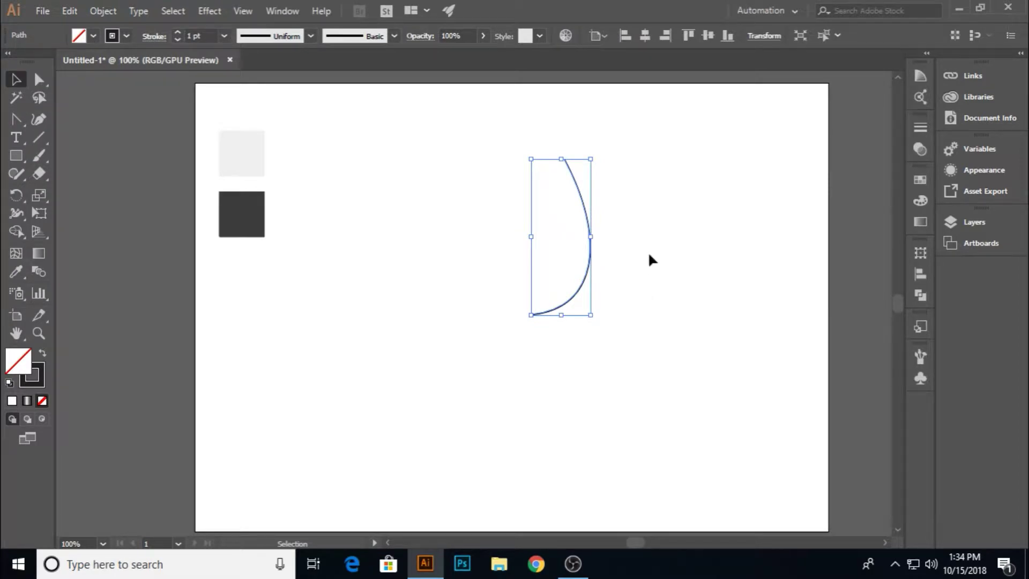
Adjust the curve's lower and upper direction handles slightly outward for a fuller half-bowl shape.
key(a)
click(531, 315)
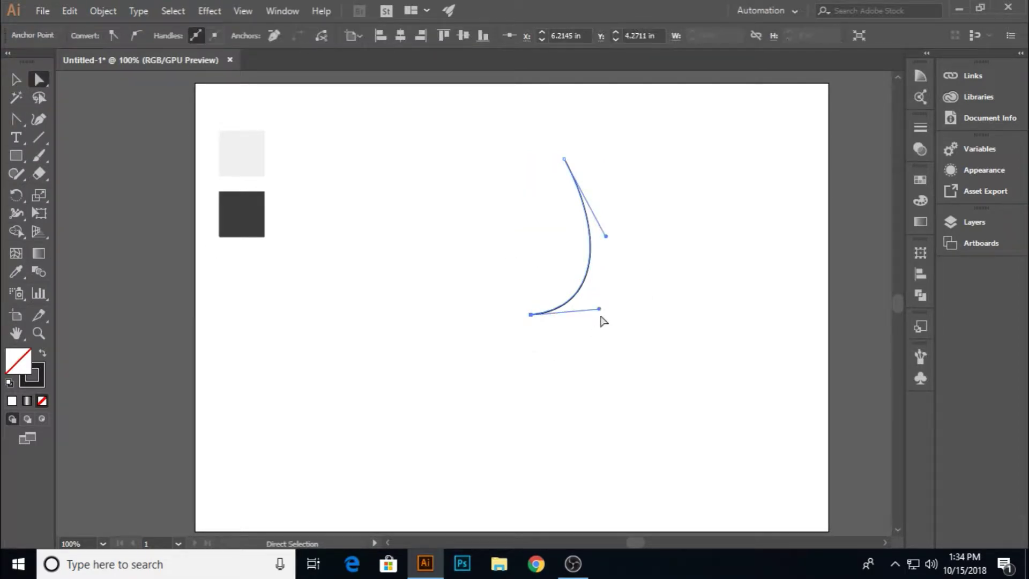
drag(600, 310, 607, 315)
drag(606, 236, 611, 233)
click(610, 270)
click(576, 299)
drag(588, 283, 452, 270)
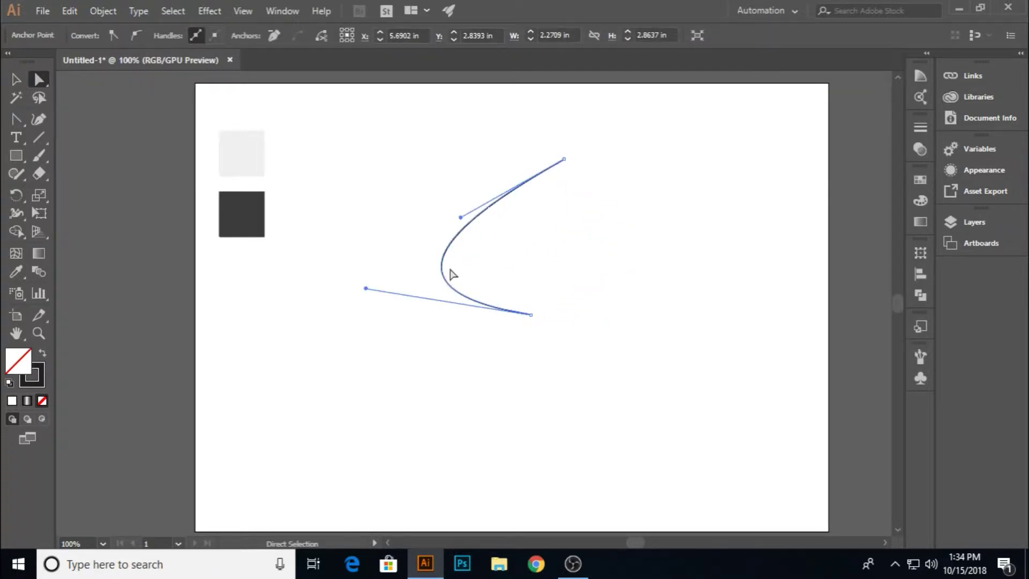
key(ctrl+z)
Make two copies of the half-bowl curve and space the three curves side by side.
click(14, 79)
click(541, 243)
drag(589, 265, 574, 280)
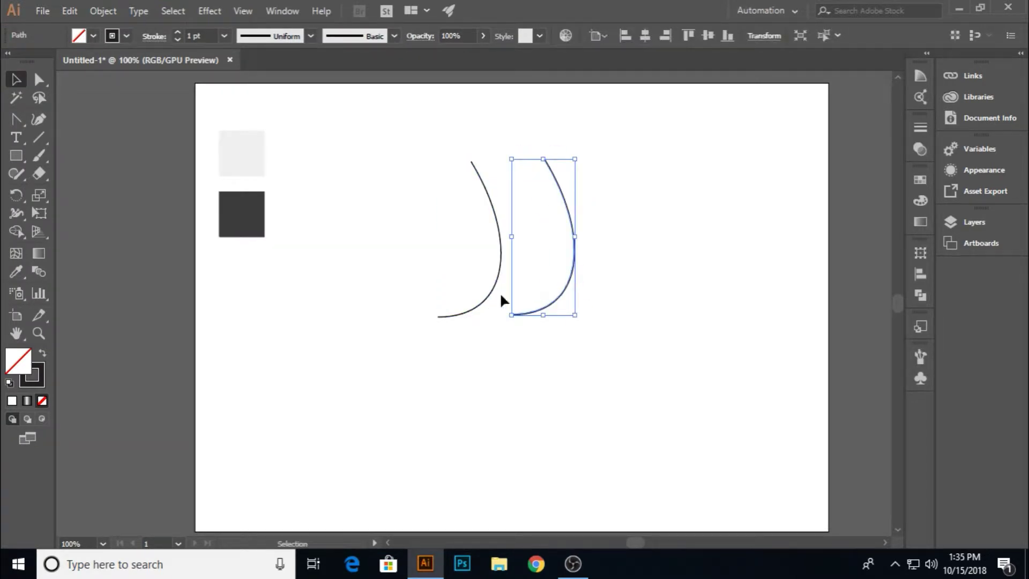
drag(499, 292, 358, 254)
drag(555, 310, 530, 281)
Flip the rightmost curve horizontally and snap its bottom end to the middle curve's bottom end to form a symmetrical bowl.
click(764, 36)
click(770, 48)
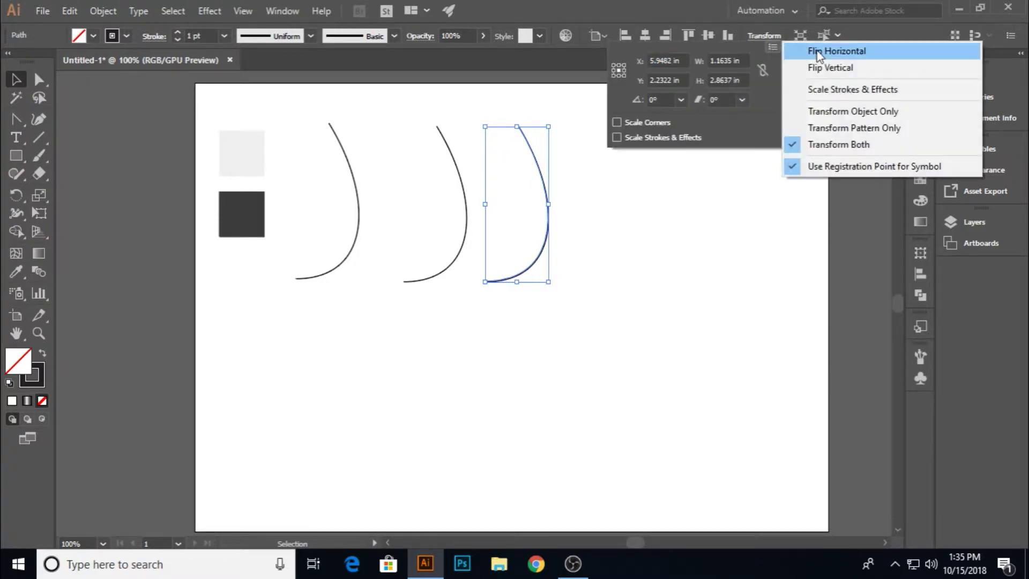
click(820, 50)
drag(439, 280, 526, 285)
drag(486, 245, 431, 255)
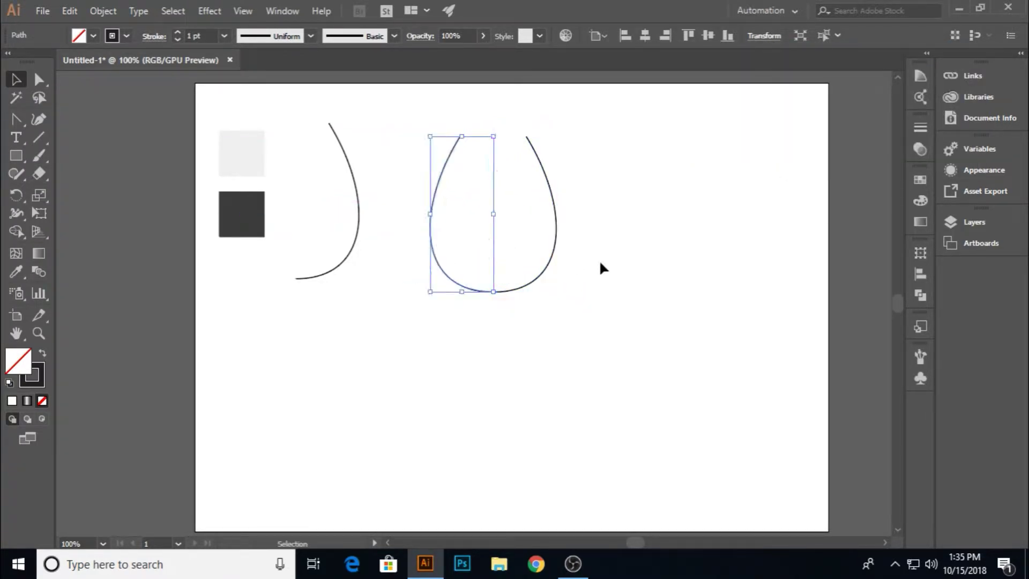
Duplicate the two-part bowl outline to the right and join the copy's halves at their bottom anchor points.
click(606, 261)
drag(409, 184, 651, 270)
click(40, 85)
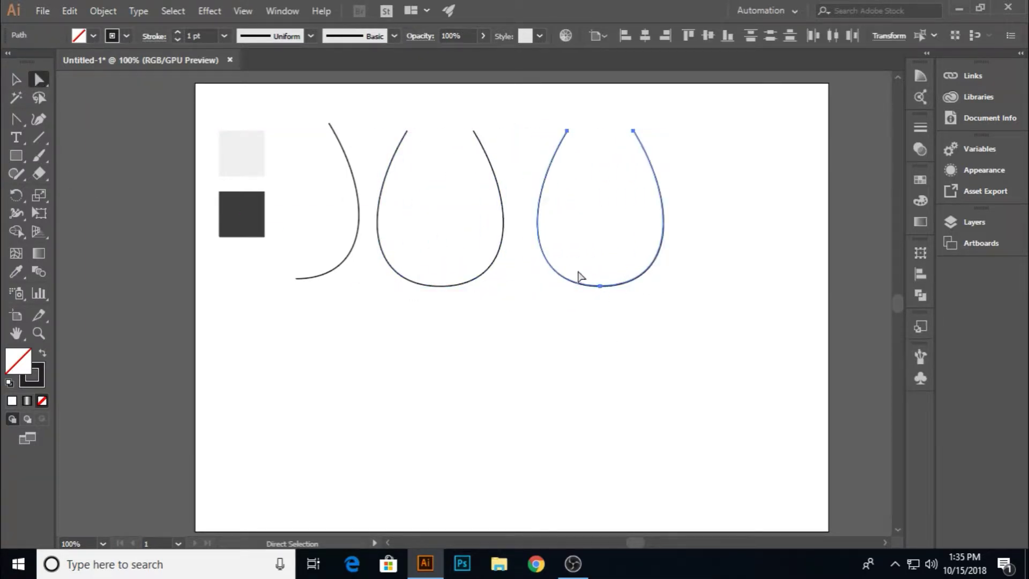
drag(581, 276, 616, 312)
right_click(602, 291)
click(643, 366)
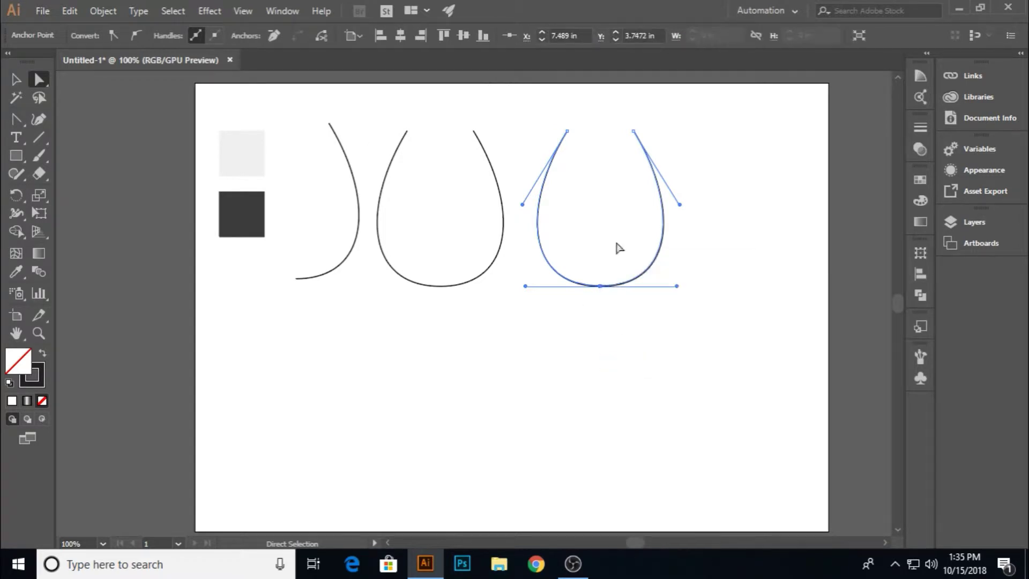
key(v)
click(618, 248)
click(573, 280)
Widen the joined bowl's opening by nudging its right top anchor rightward and its left top anchor leftward.
click(39, 83)
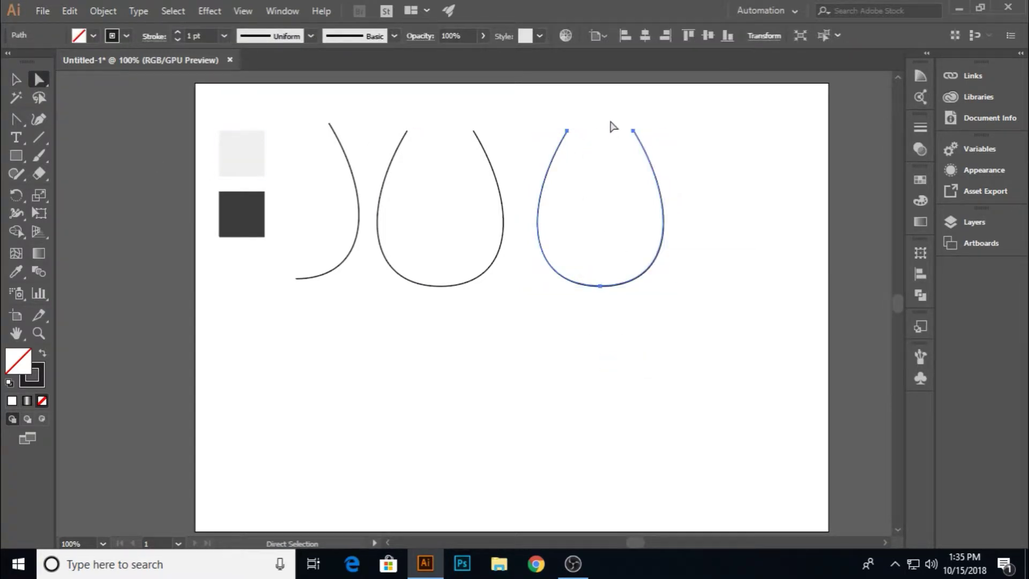
click(634, 130)
key(Right)
key(Right)
key(Right)
key(Right)
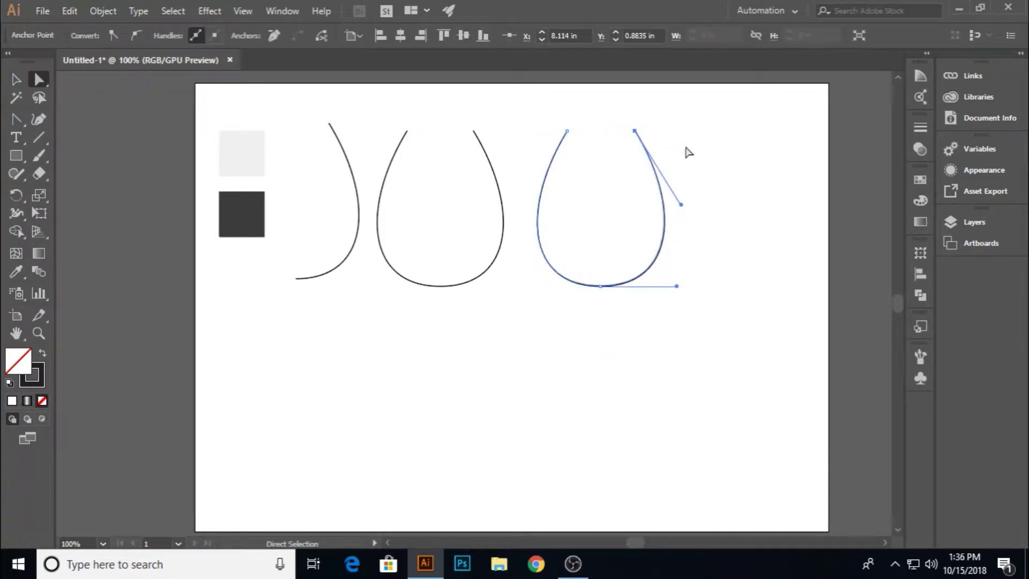
click(567, 131)
key(Left)
key(Left)
key(Left)
key(Left)
key(Left)
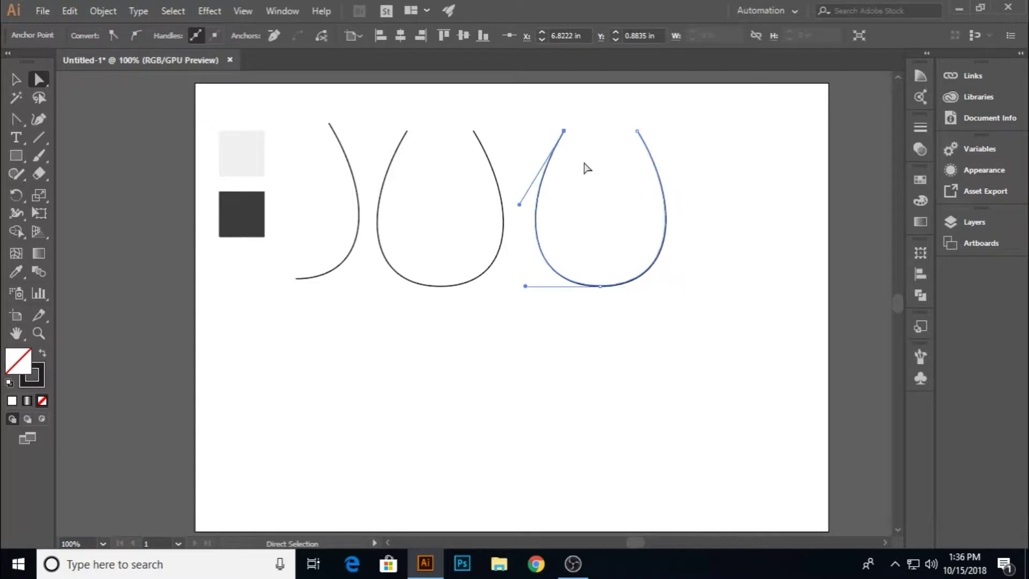
click(694, 341)
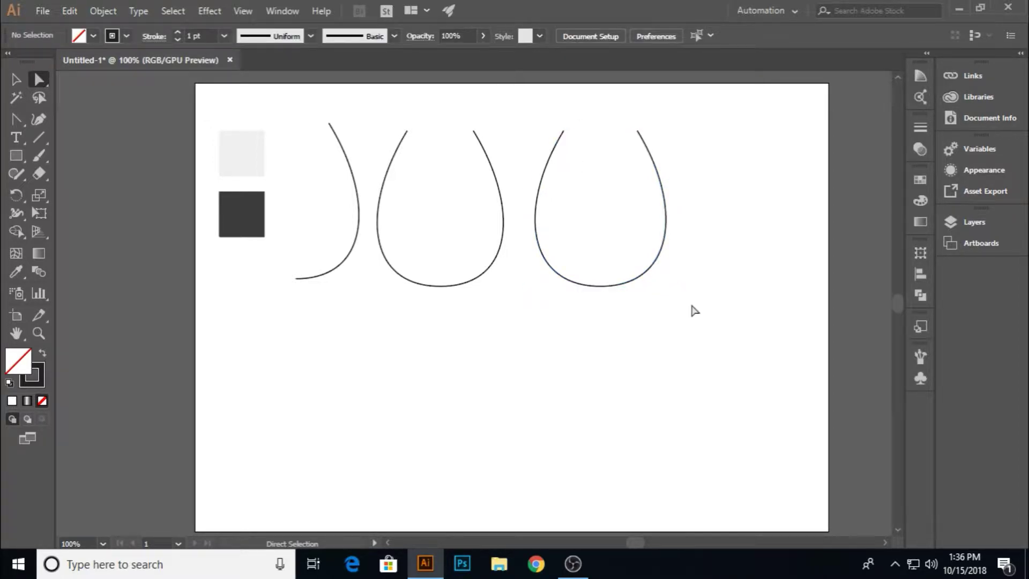
Close the joined bowl's opening with a straight Pen tool segment and duplicate the closed bowl to the right.
drag(15, 121, 80, 118)
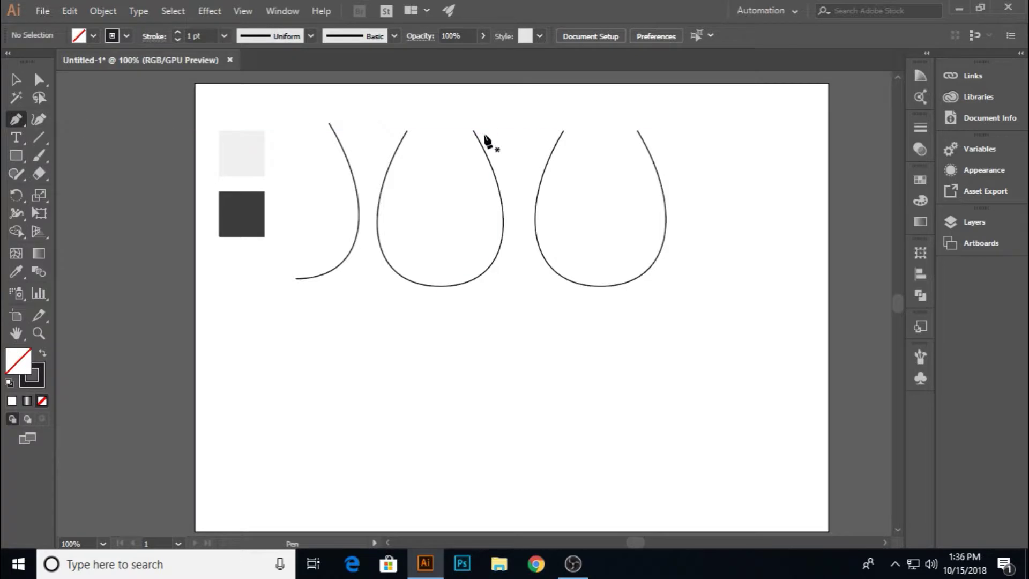
click(564, 132)
click(638, 131)
key(v)
click(641, 355)
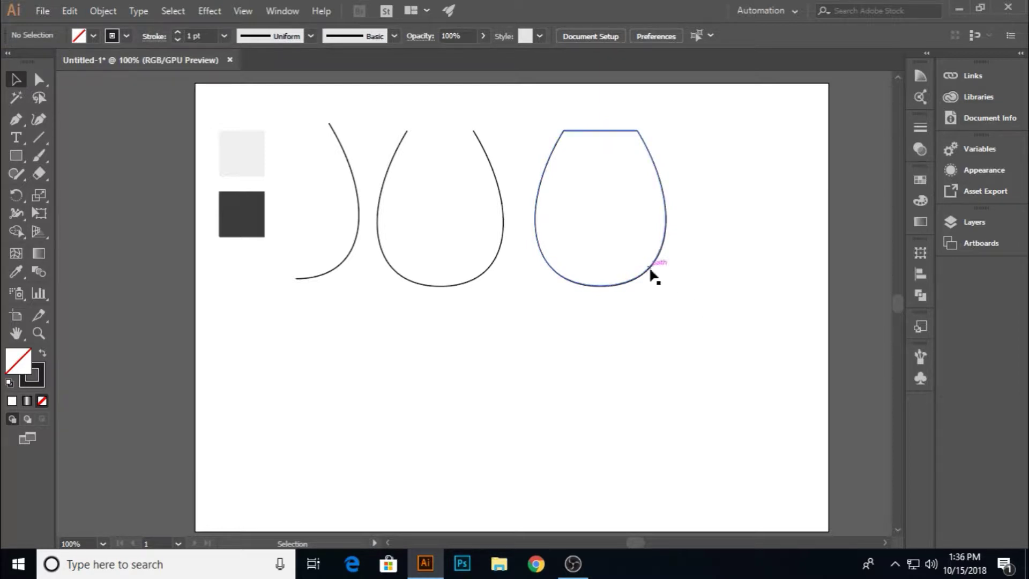
drag(649, 273, 787, 275)
click(534, 281)
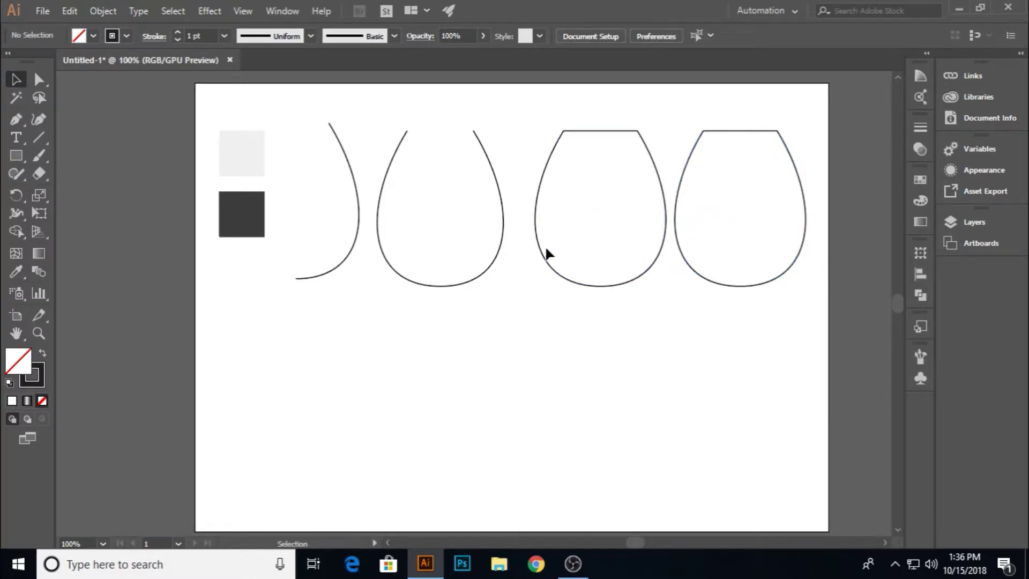
Draw a narrow stem rectangle about 0.39 by 2.62 in directly beneath the rightmost bowl.
scroll(724, 279, down, 1)
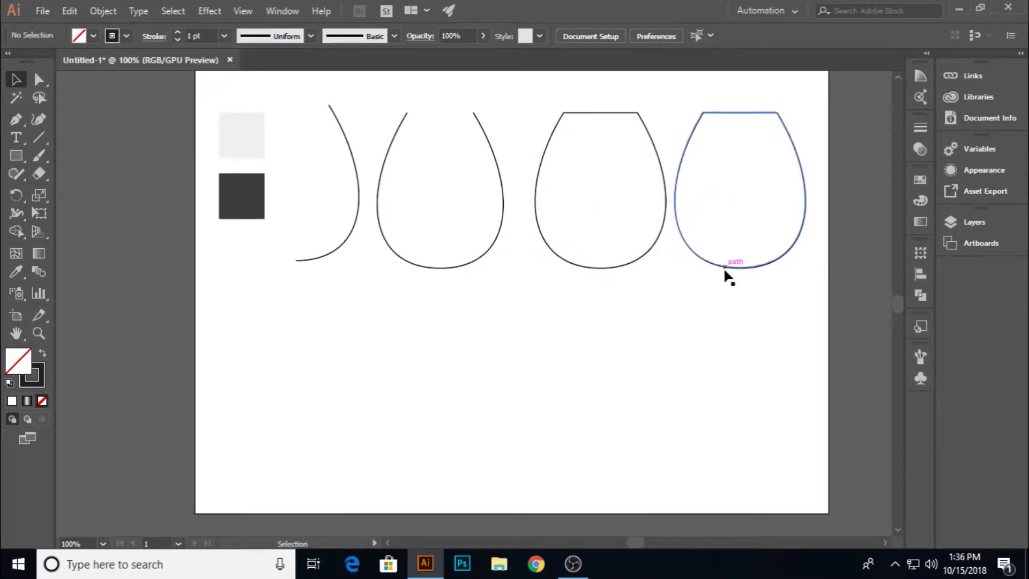
click(16, 156)
drag(735, 268, 756, 410)
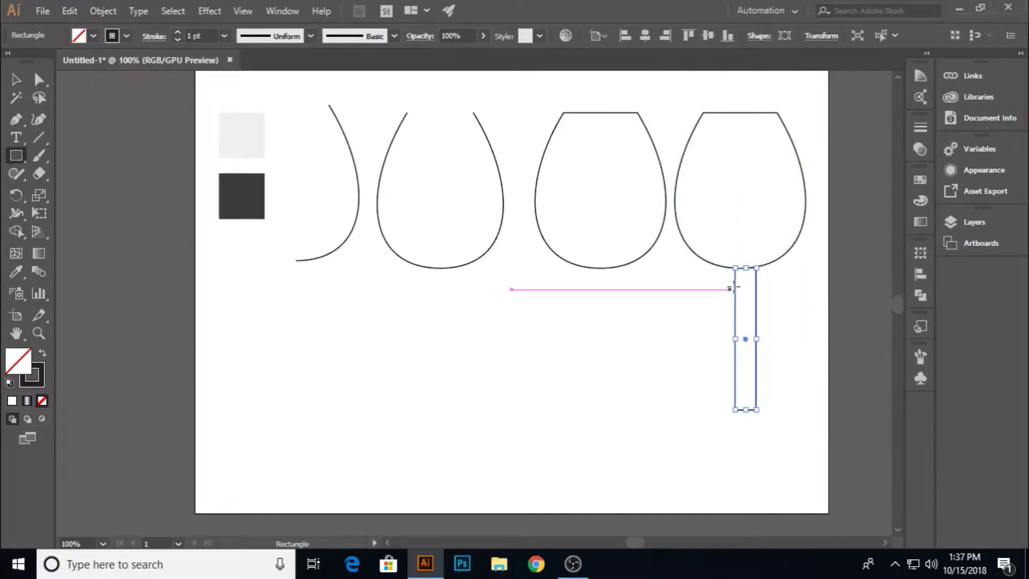
Curve both long sides of the stem rectangle inward with the Anchor Point tool.
drag(16, 129, 114, 170)
scroll(788, 321, up, 1)
drag(739, 349, 719, 353)
click(13, 81)
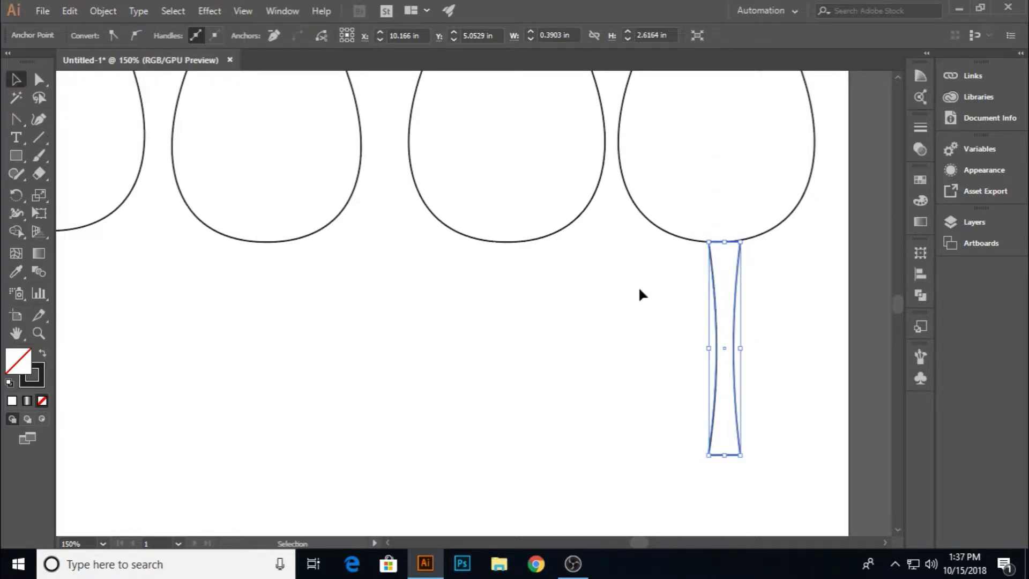
click(640, 287)
Center the stem horizontally under the rightmost bowl, using the bowl as the key object for alignment.
click(738, 282)
shift+click(758, 236)
click(762, 236)
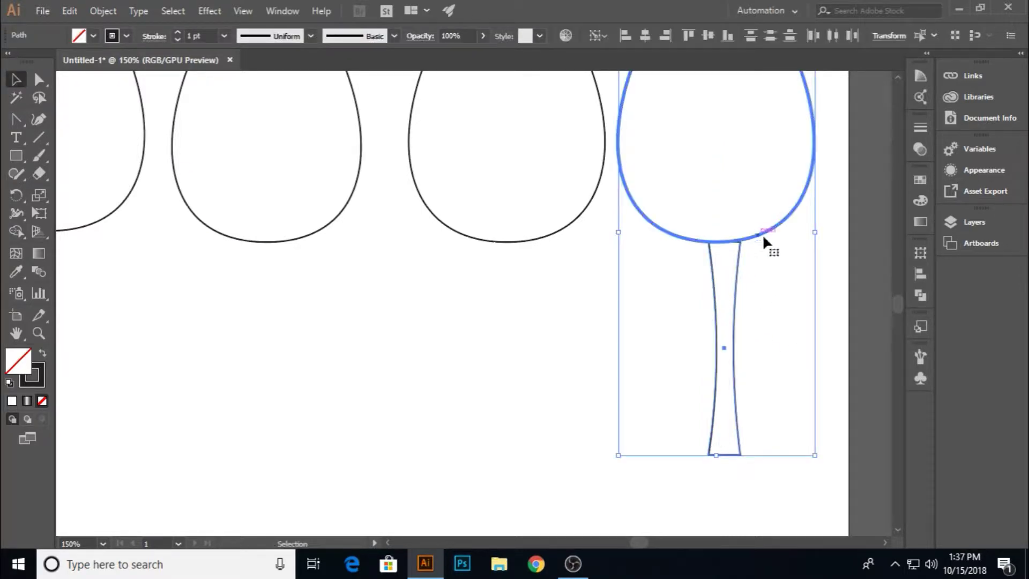
click(911, 271)
click(781, 282)
click(823, 284)
Narrow the stem symmetrically about its center.
key(ctrl+1)
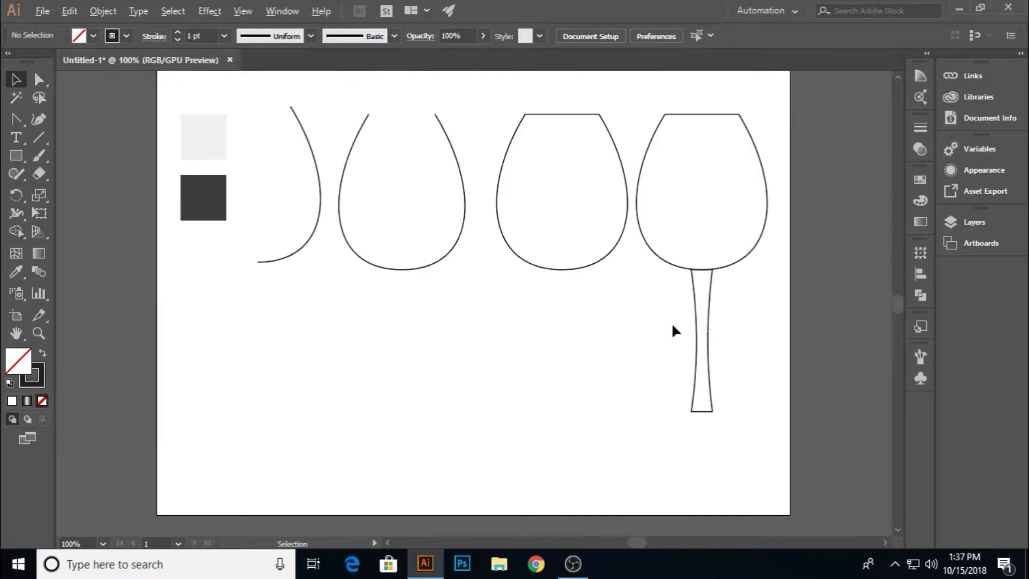
scroll(742, 265, up, 2)
click(715, 384)
drag(713, 377, 709, 384)
click(750, 386)
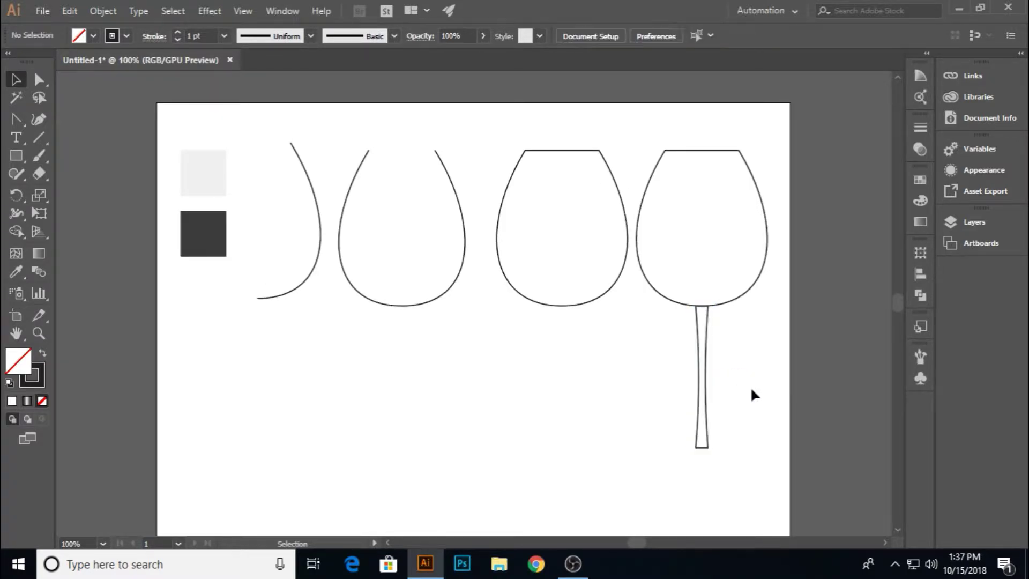
Shorten the stem by moving its two bottom anchor points upward.
click(702, 448)
key(a)
drag(622, 429, 737, 485)
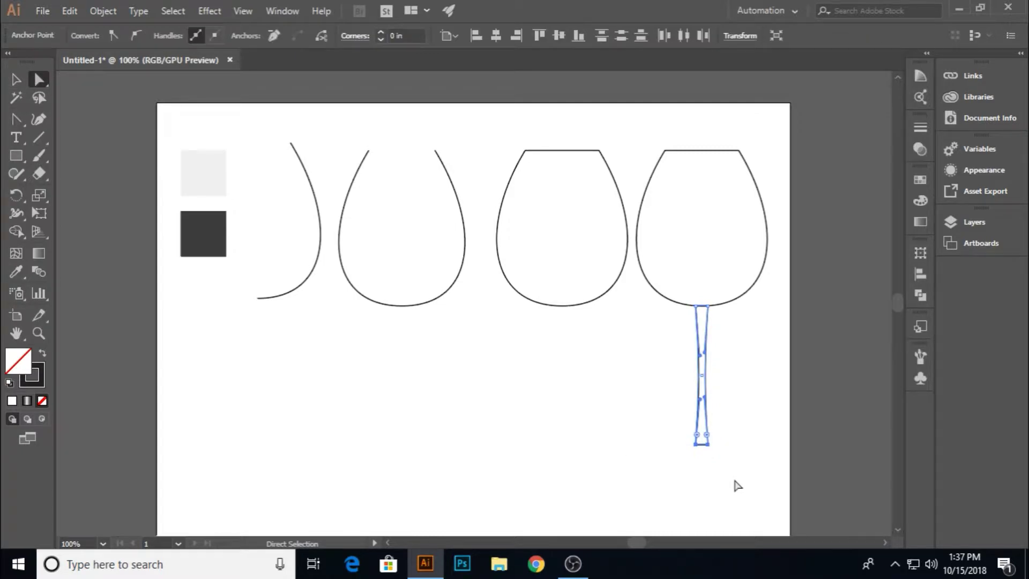
click(616, 440)
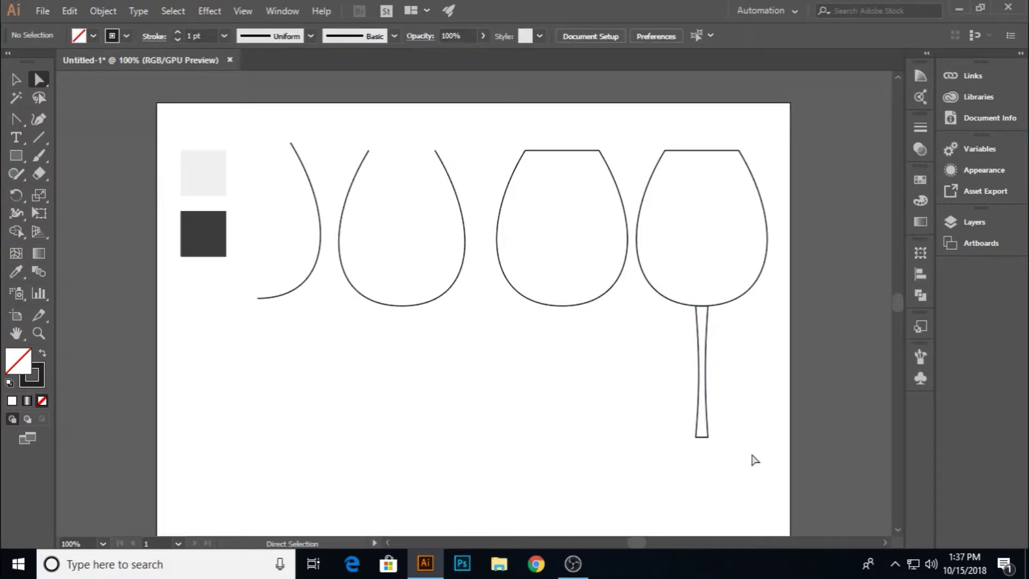
drag(751, 459, 629, 419)
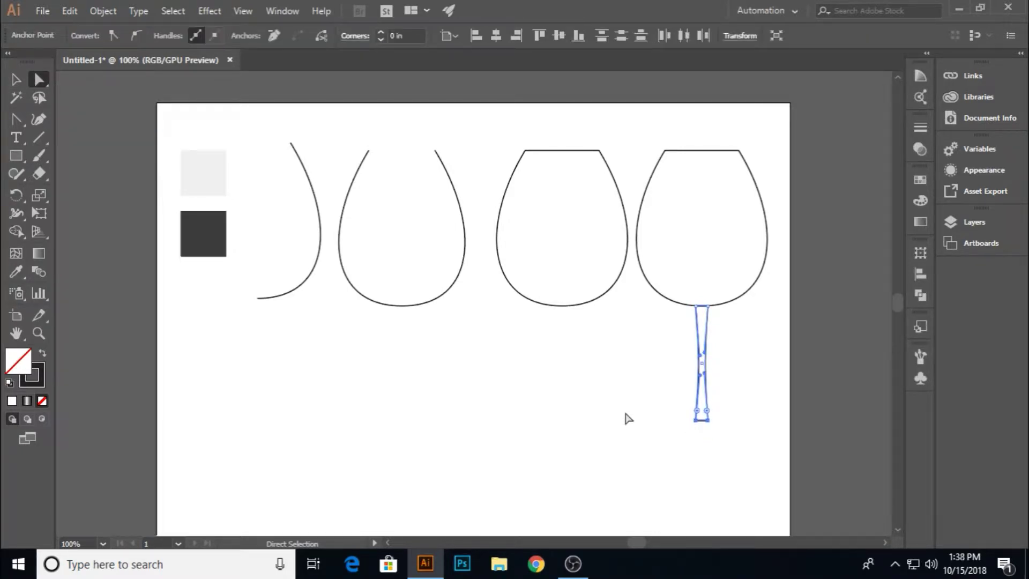
click(629, 418)
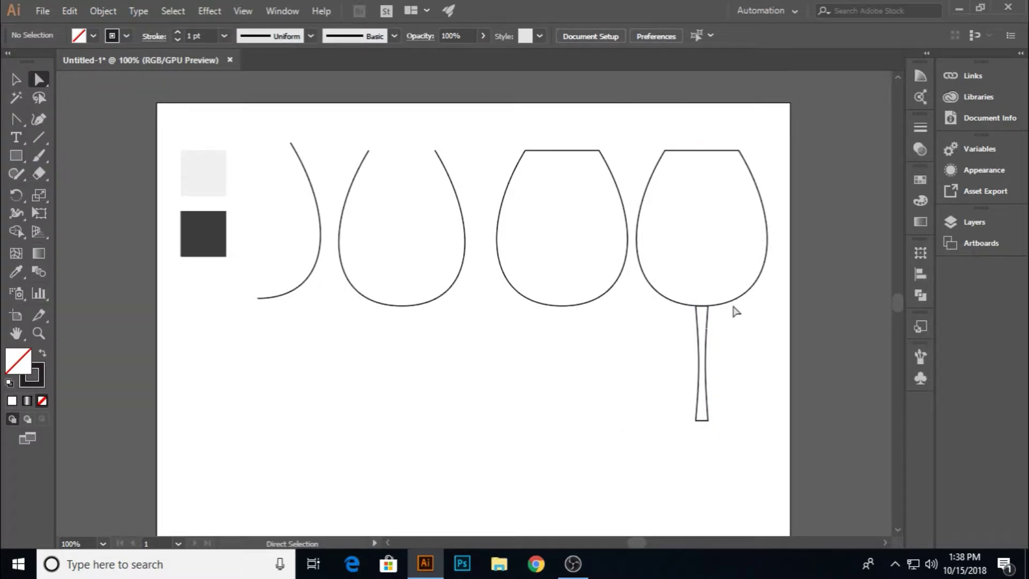
Move the closed bowl without a stem slightly left, closer to the open bowl outline.
drag(561, 306, 539, 308)
key(ctrl+z)
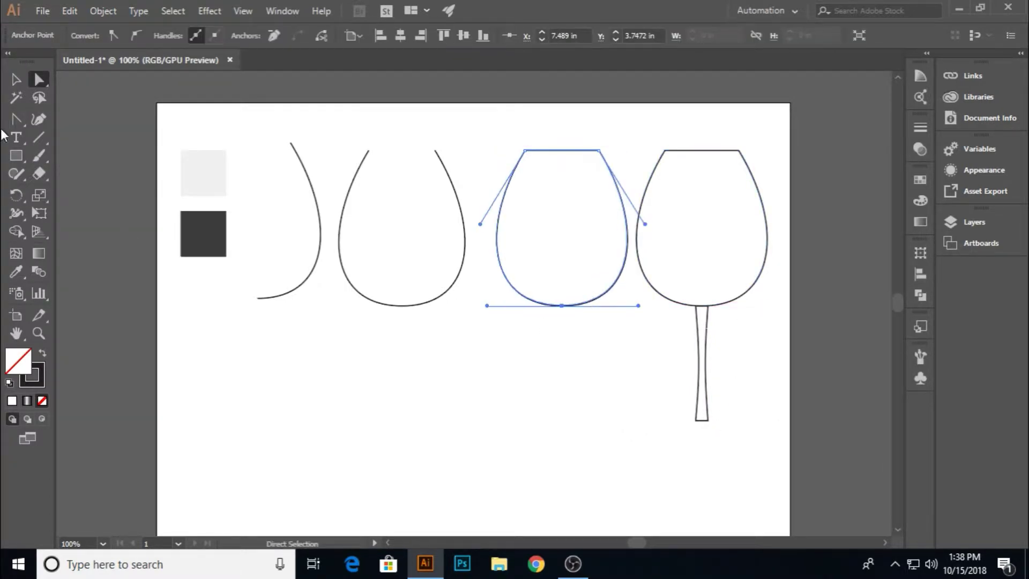
click(16, 80)
click(532, 354)
drag(606, 293, 593, 294)
click(638, 303)
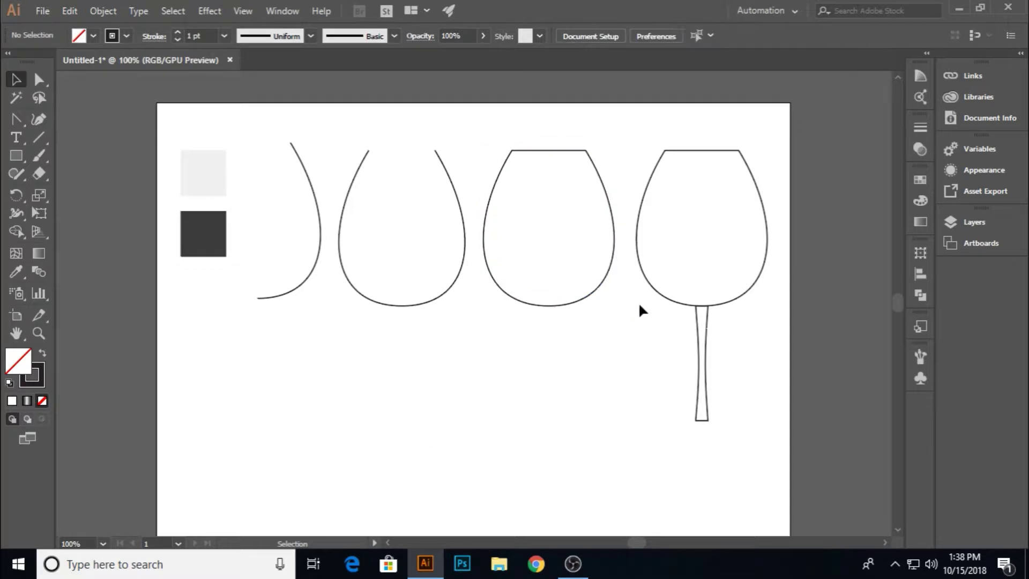
Nudge the rightmost bowl and its stem together slightly to the left to even out the spacing.
drag(663, 237, 735, 371)
key(Left)
key(Left)
key(Left)
key(Left)
key(Left)
key(Left)
key(Left)
key(Left)
key(Left)
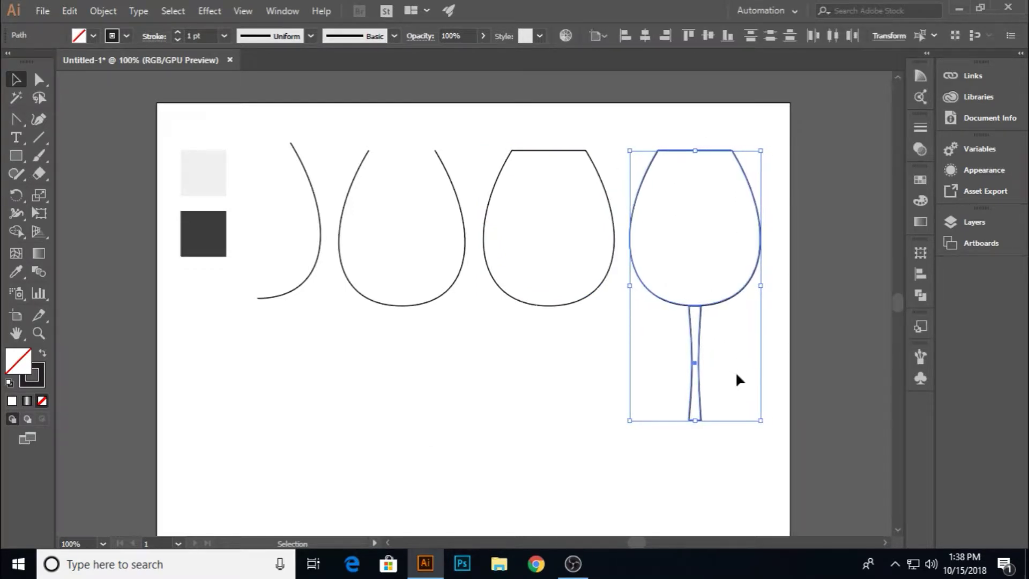
click(567, 423)
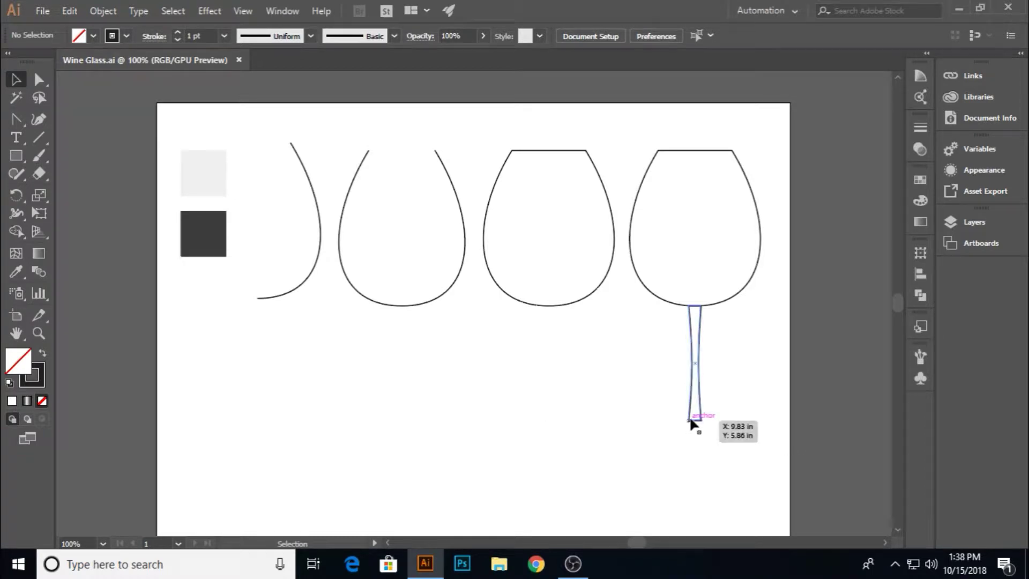
Widen the stem's base by moving its two bottom anchor points outward by equal amounts.
scroll(704, 432, up, 3)
click(39, 79)
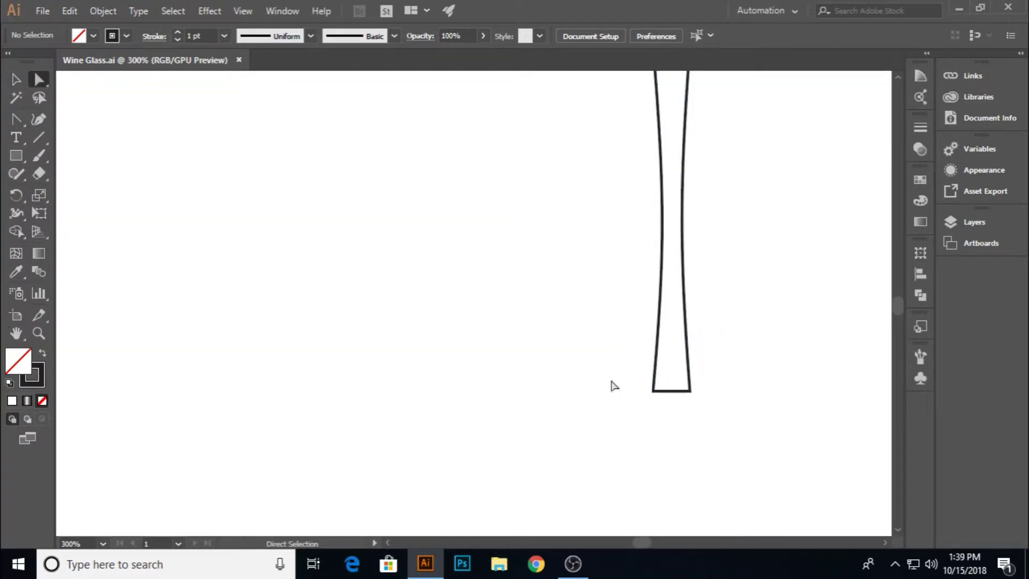
click(653, 392)
key(Left)
key(Left)
key(Left)
key(Left)
key(Left)
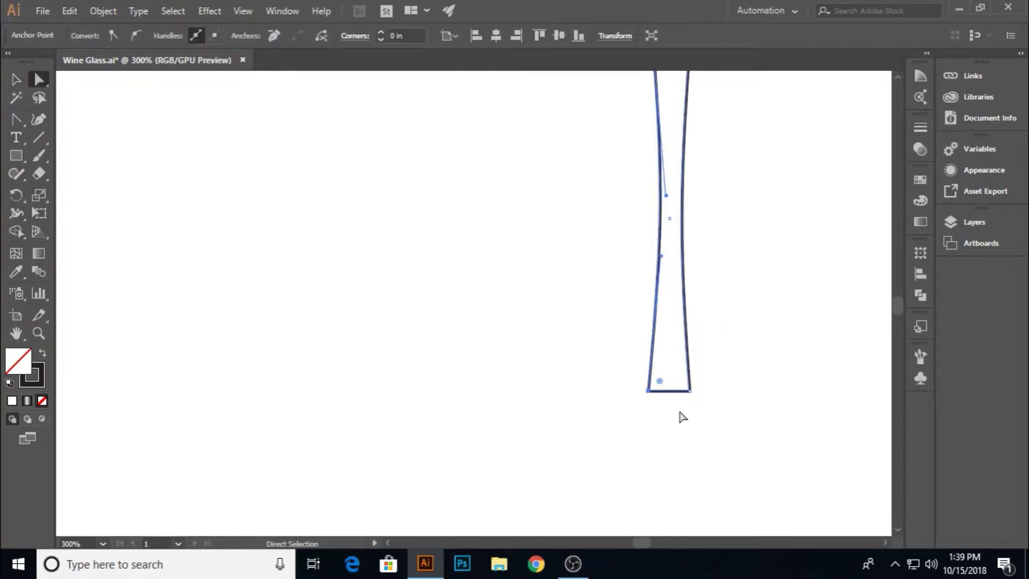
click(690, 391)
key(Right)
key(Right)
key(Right)
key(Right)
key(Right)
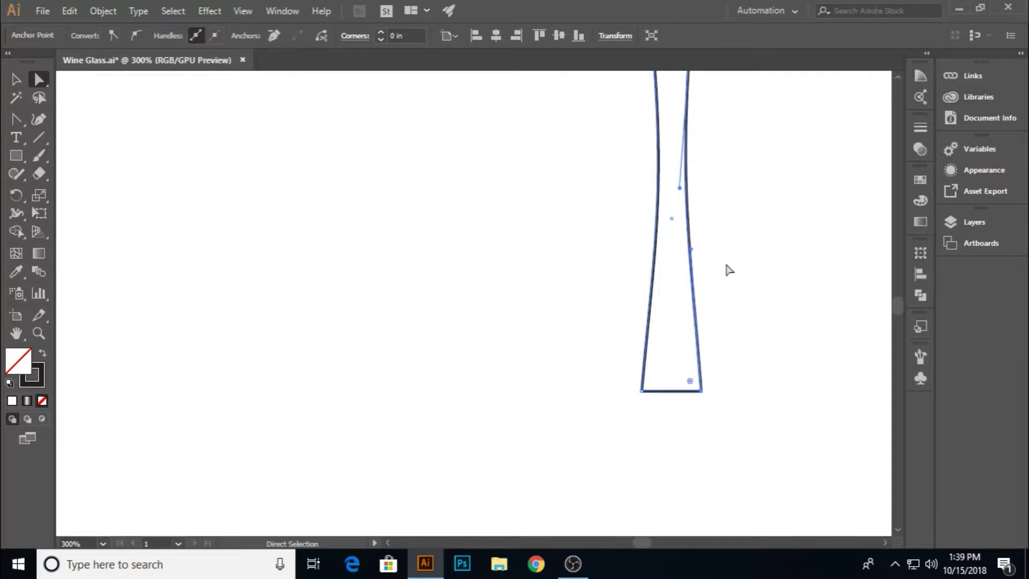
Lower the bottom curve handles on both sides of the stem so it stays slim and flares near the base.
drag(692, 256, 681, 382)
click(658, 297)
drag(661, 266, 668, 381)
Round the stem's two bottom corners with a radius of about 0.04 in.
drag(603, 384, 711, 419)
drag(654, 384, 647, 406)
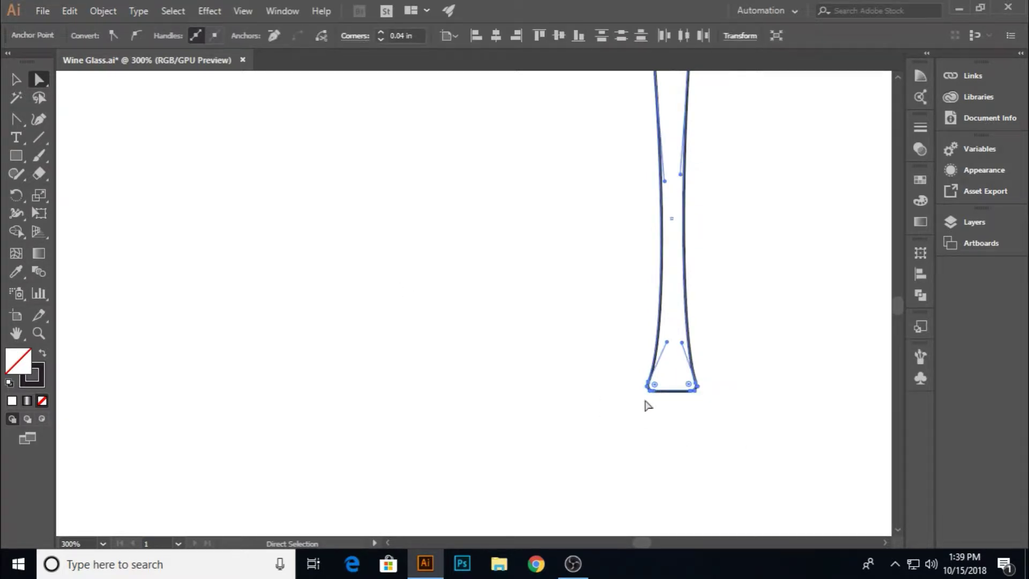
click(20, 86)
click(856, 483)
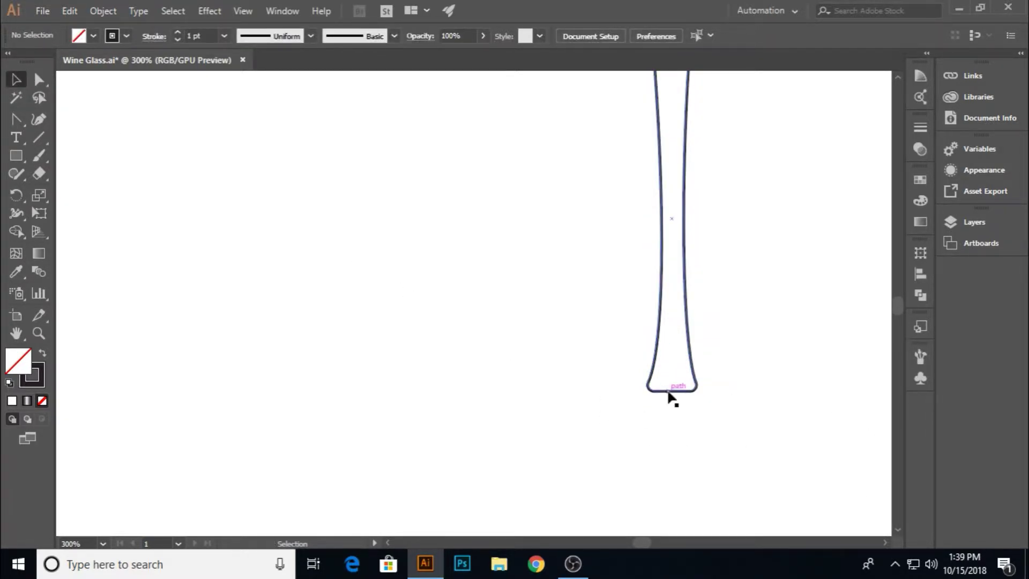
Bend the stem's straight bottom edge slightly upward into a shallow curve.
click(9, 124)
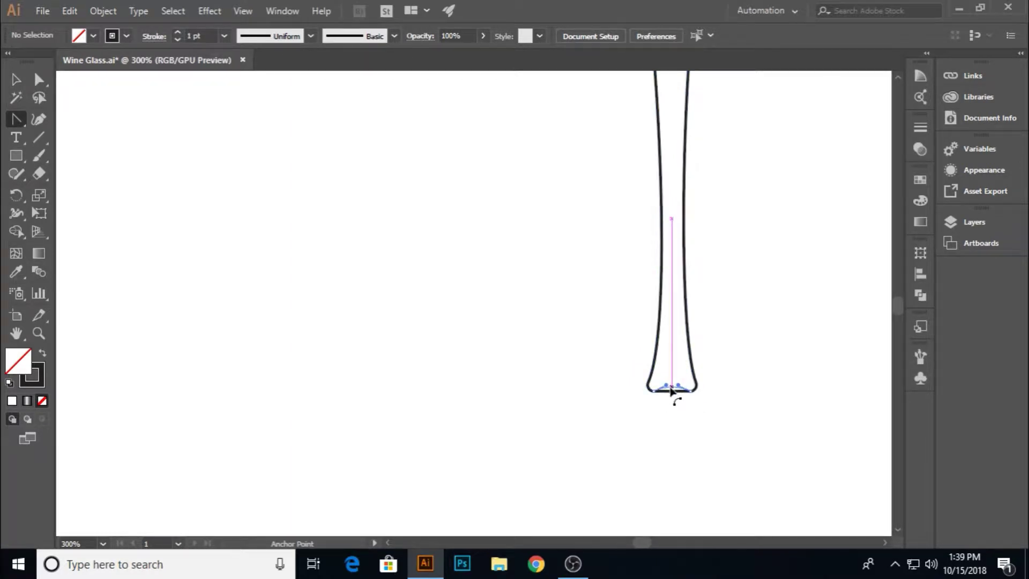
click(671, 391)
click(23, 82)
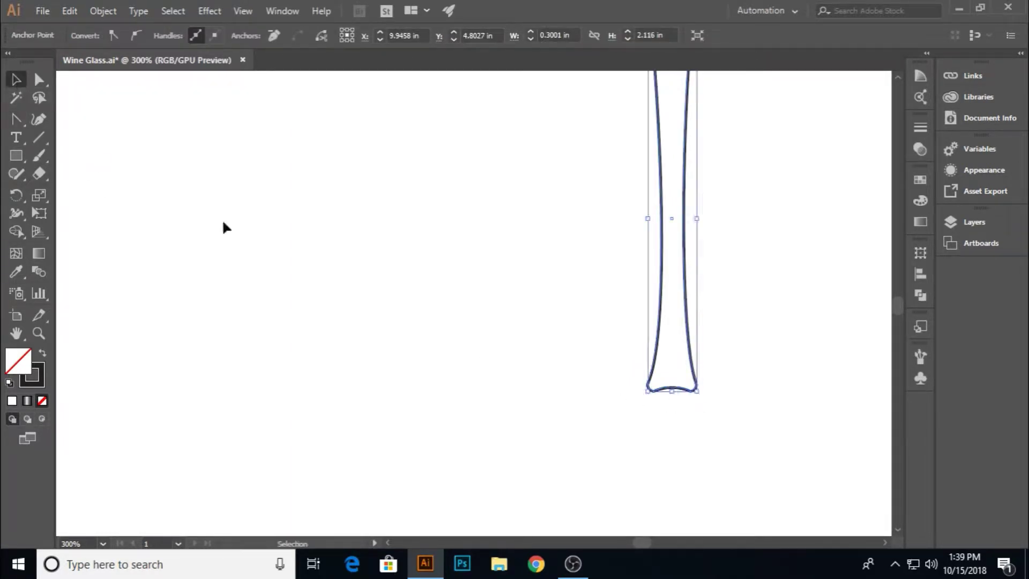
click(221, 219)
Draw a flat ellipse around the stem's bottom end and widen it slightly on both sides.
scroll(685, 413, down, 2)
scroll(720, 255, up, 1)
scroll(732, 456, up, 2)
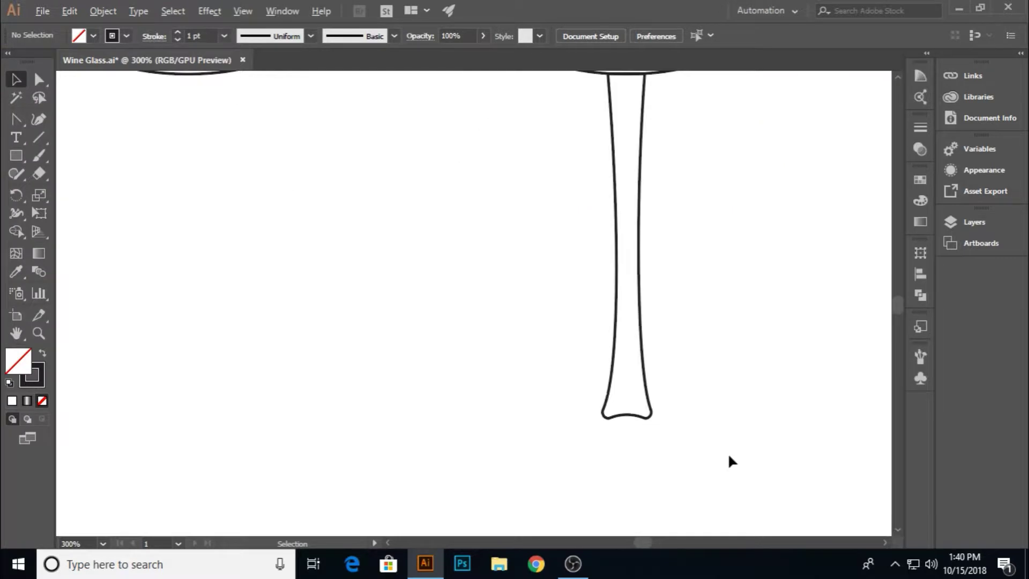
drag(17, 156, 81, 195)
drag(599, 409, 661, 429)
key(v)
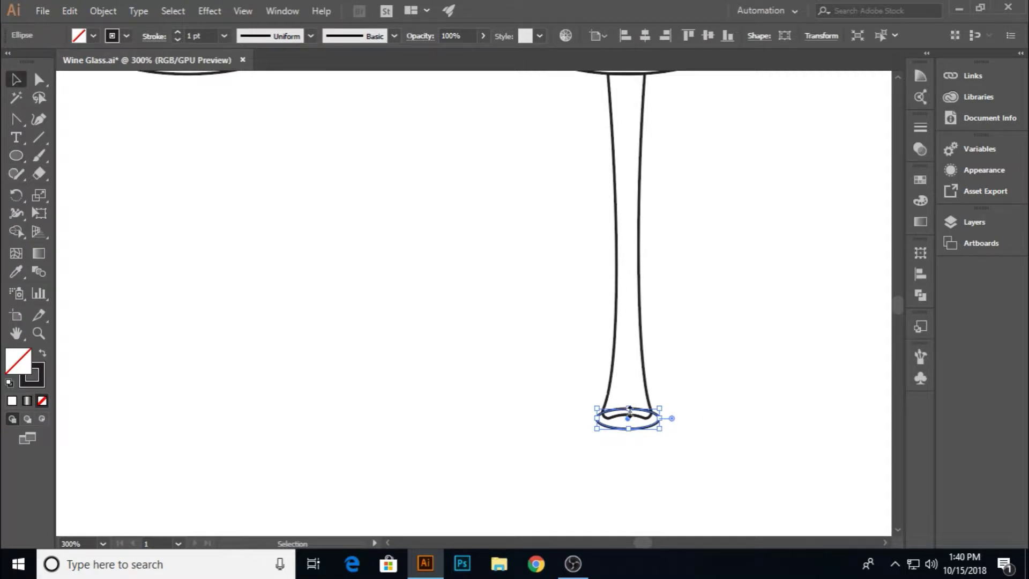
drag(597, 415, 592, 415)
drag(660, 415, 664, 416)
Fill the small ellipse with light gray and send it behind the stem.
click(924, 184)
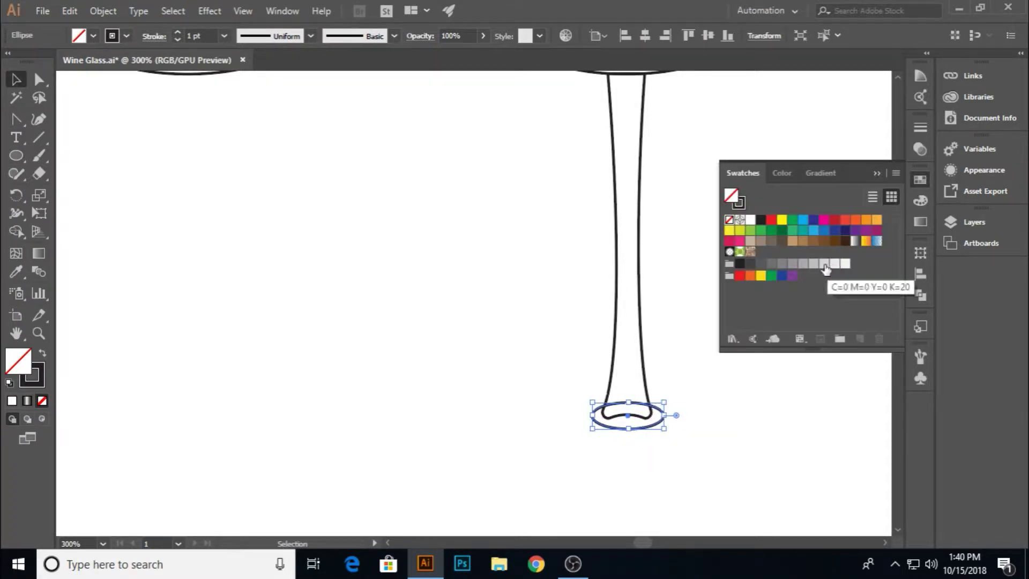
click(834, 265)
click(695, 323)
click(877, 172)
click(636, 419)
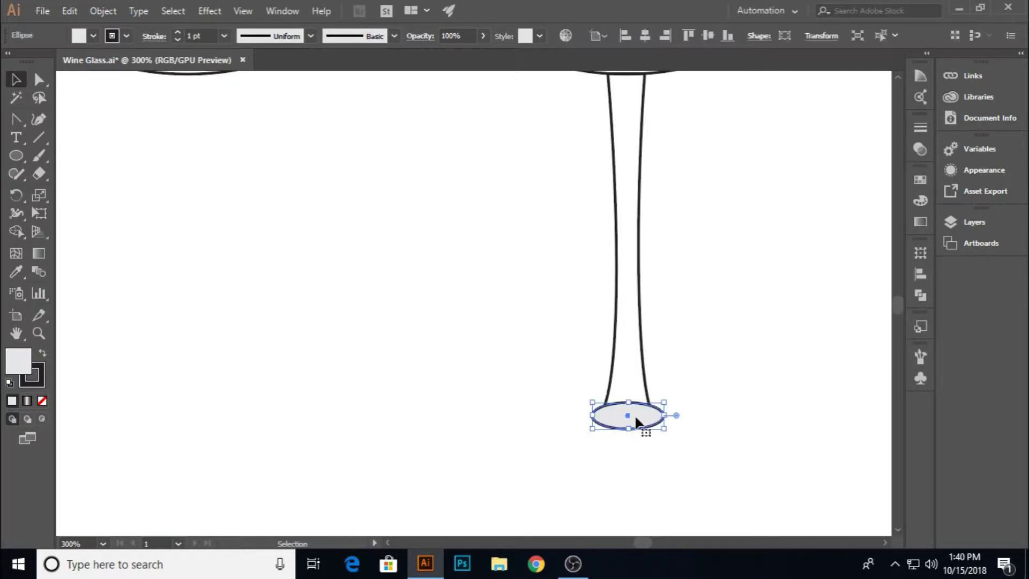
right_click(650, 421)
click(862, 393)
click(609, 432)
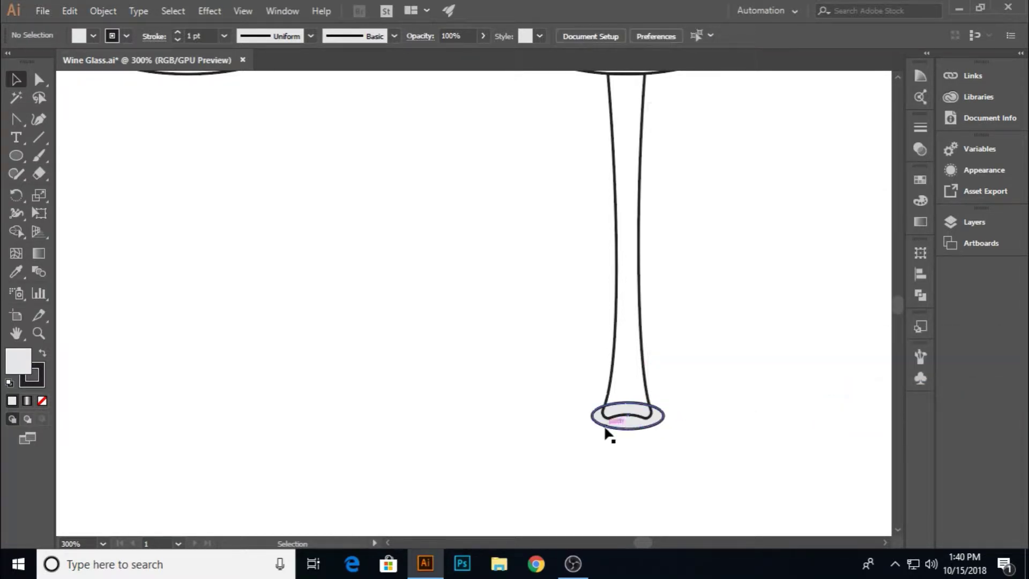
Duplicate the small ellipse, enlarging the copy about its center as the glass's foot, and send it to the back.
click(625, 425)
key(a)
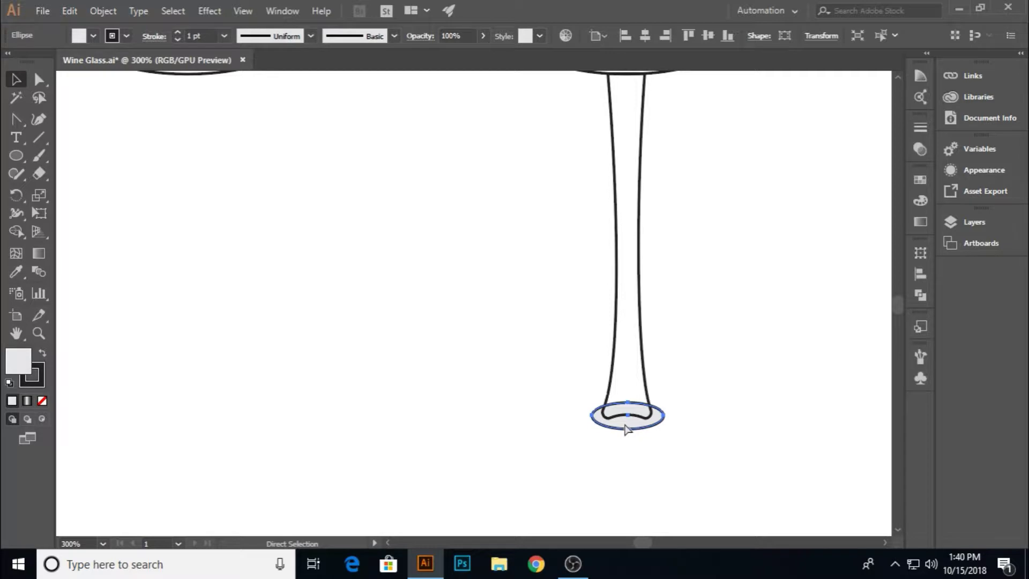
drag(665, 429, 708, 445)
click(921, 295)
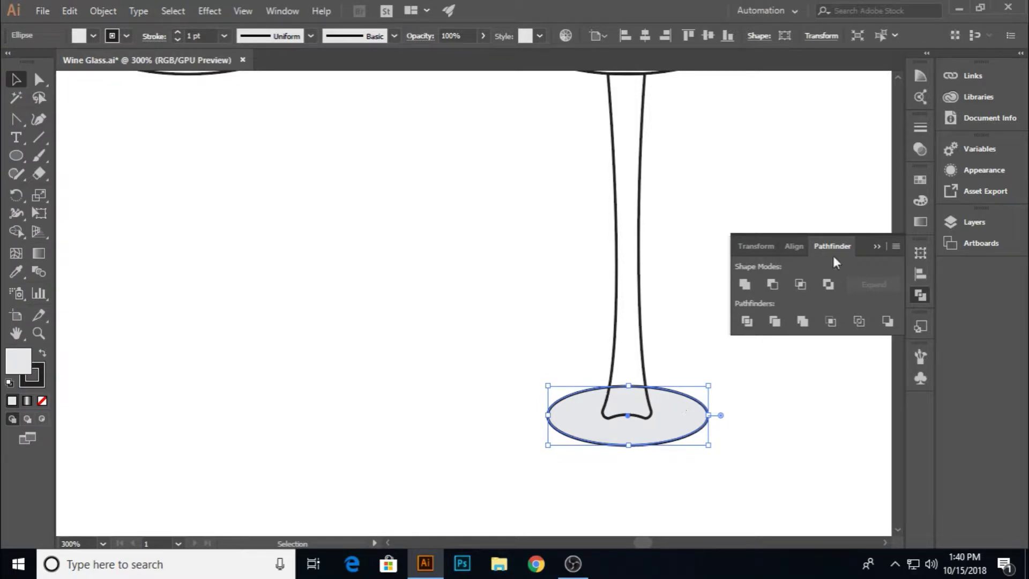
right_click(666, 435)
mouse_move(750, 353)
click(839, 392)
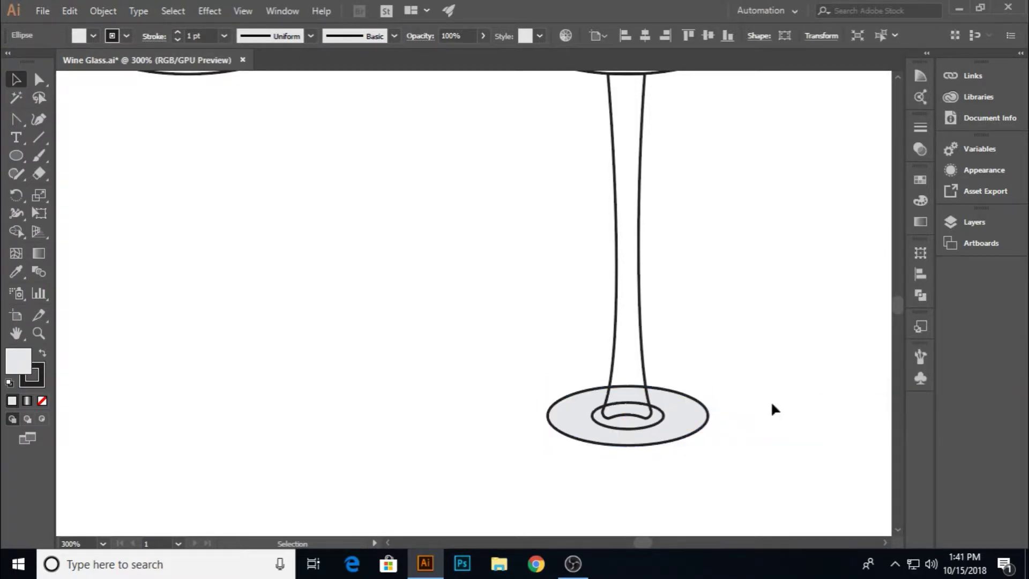
click(750, 401)
Duplicate the large foot ellipse behind itself slightly lower, and stretch the copy's top edge up to meet the original's.
click(621, 437)
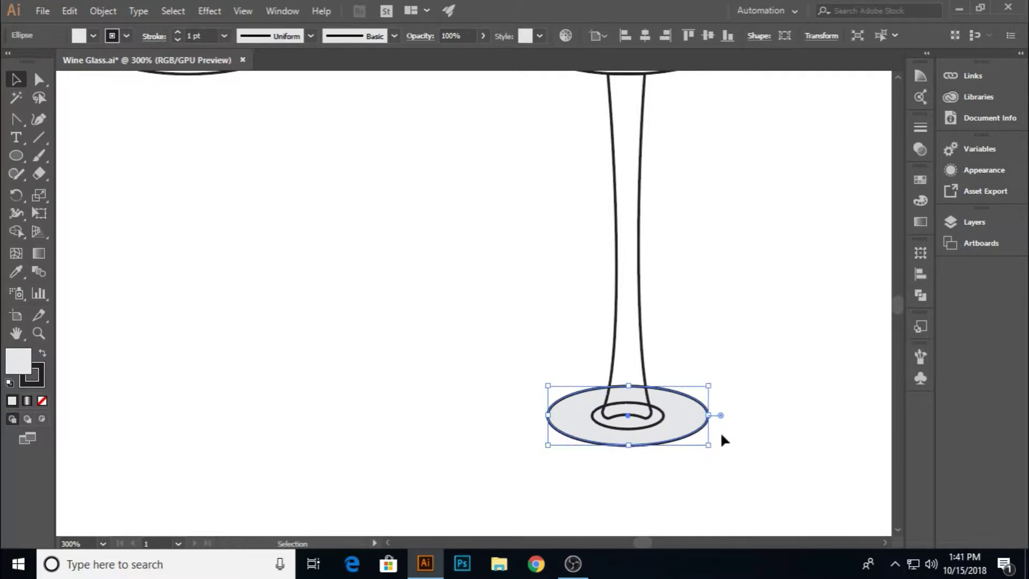
key(Down)
key(Down)
key(Down)
key(Down)
right_click(691, 435)
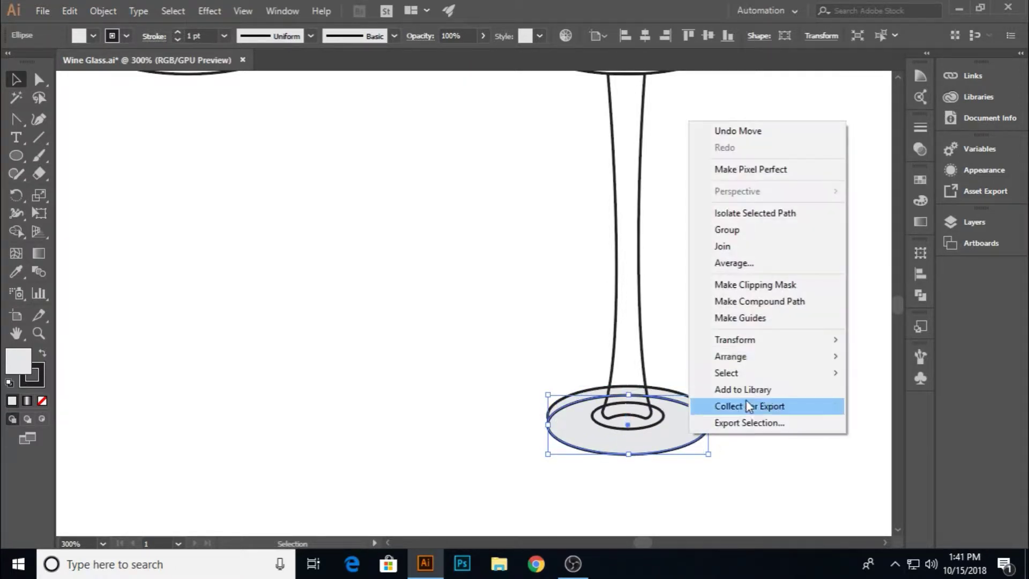
mouse_move(740, 357)
click(598, 392)
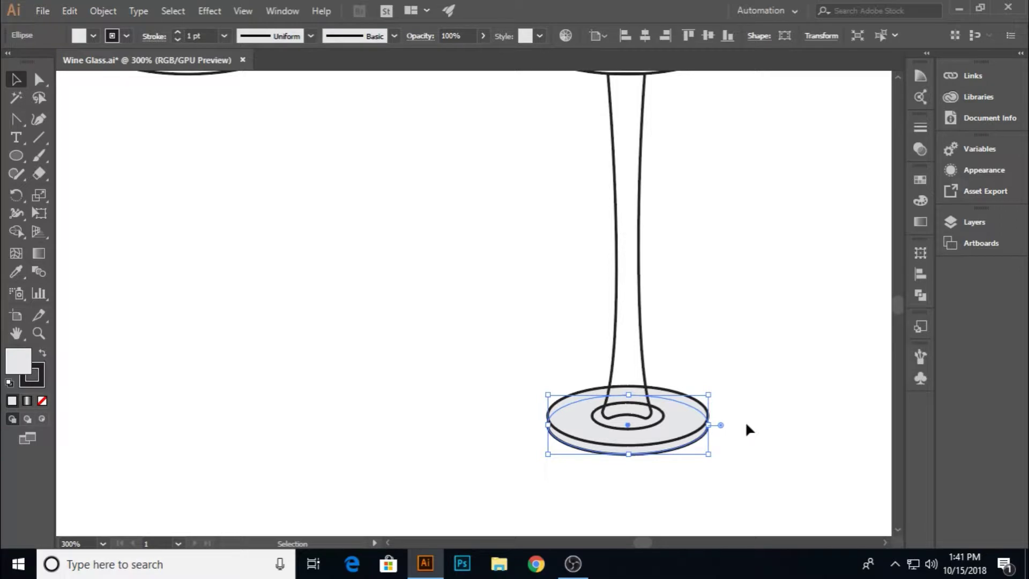
drag(626, 394, 626, 385)
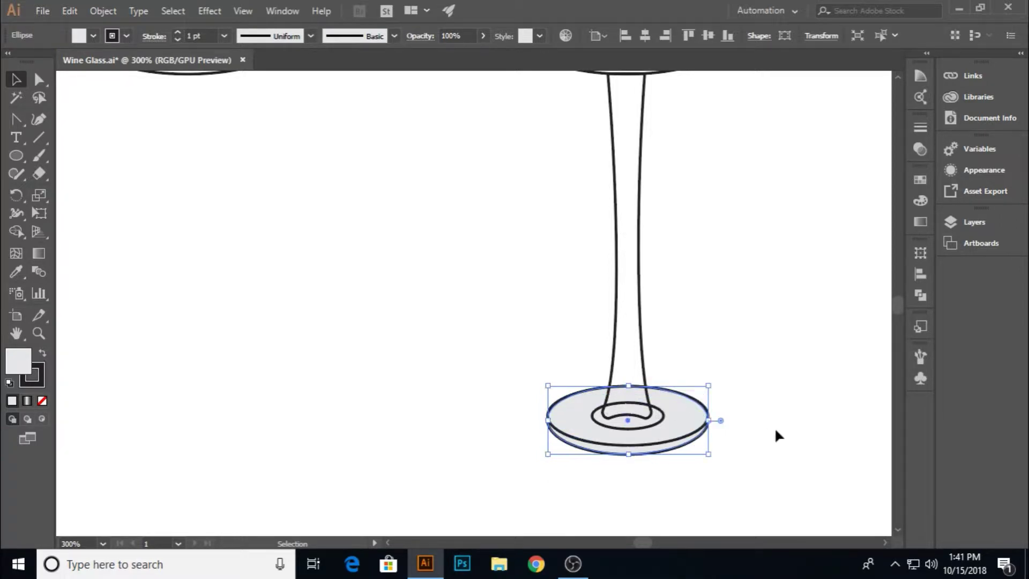
drag(628, 455, 628, 445)
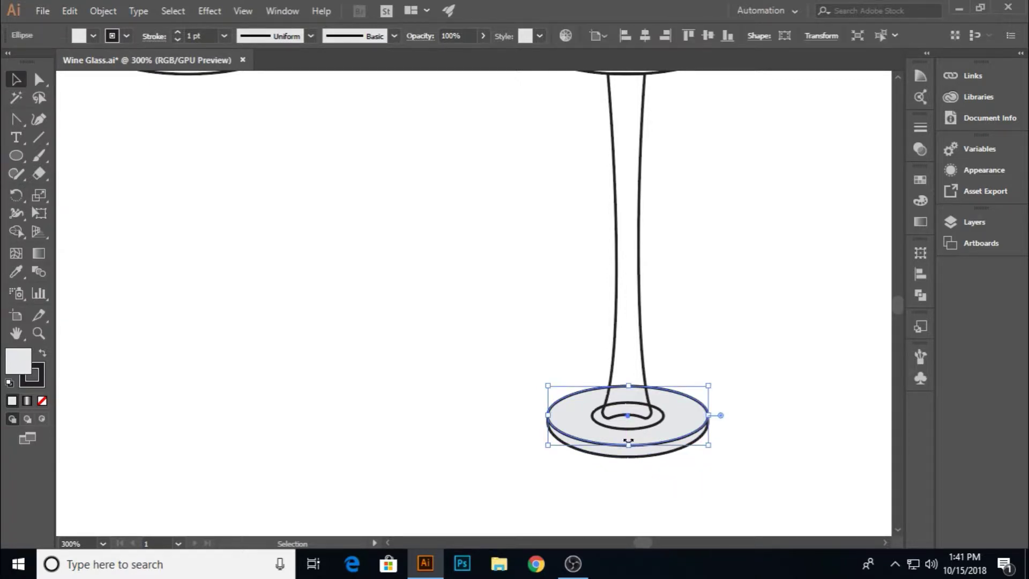
Fill the upper large ellipse of the foot with dark gray.
click(921, 222)
click(783, 174)
click(743, 173)
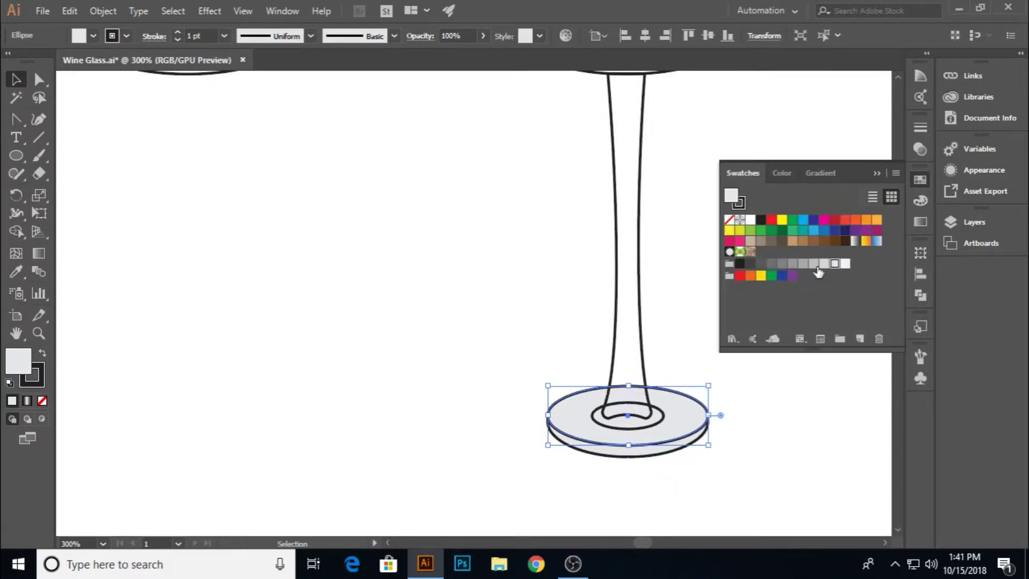
click(770, 263)
click(876, 174)
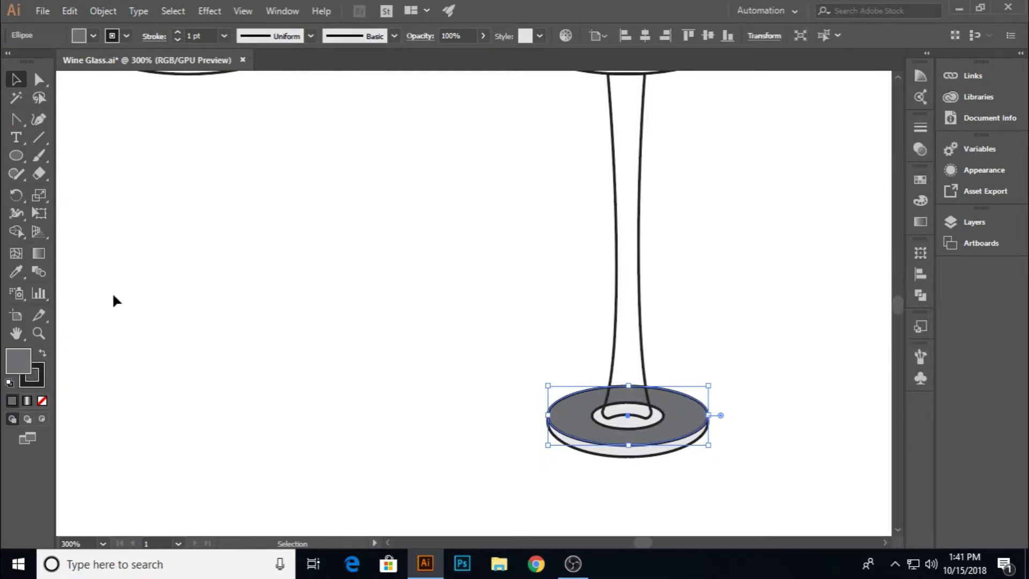
Blend the small light gray ellipse with the large dark gray ellipse.
click(38, 274)
click(18, 81)
click(404, 261)
click(657, 416)
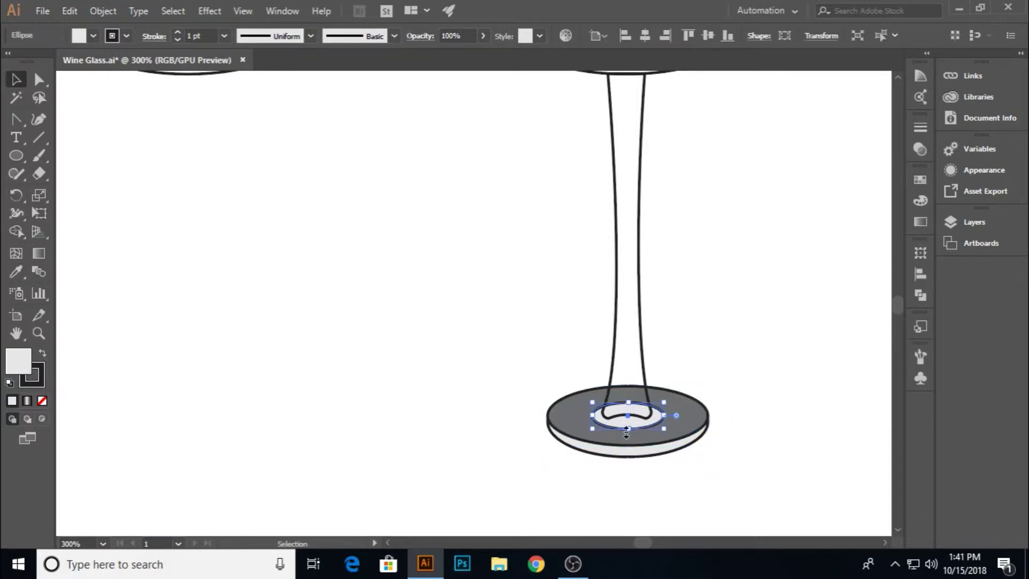
shift+click(678, 418)
click(36, 270)
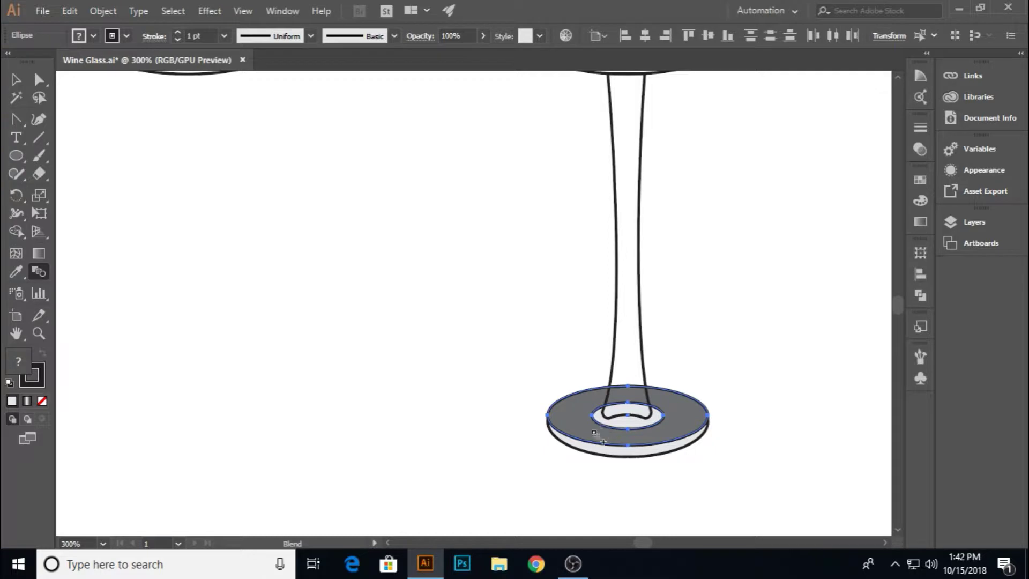
click(589, 443)
click(16, 79)
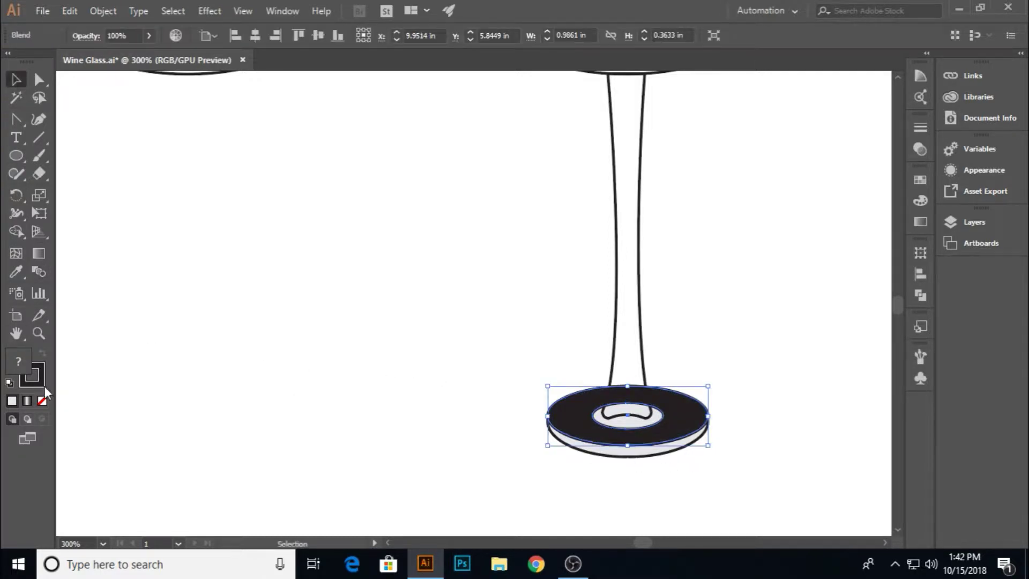
Remove the stroke from the blended ellipses.
click(42, 401)
click(876, 174)
click(729, 292)
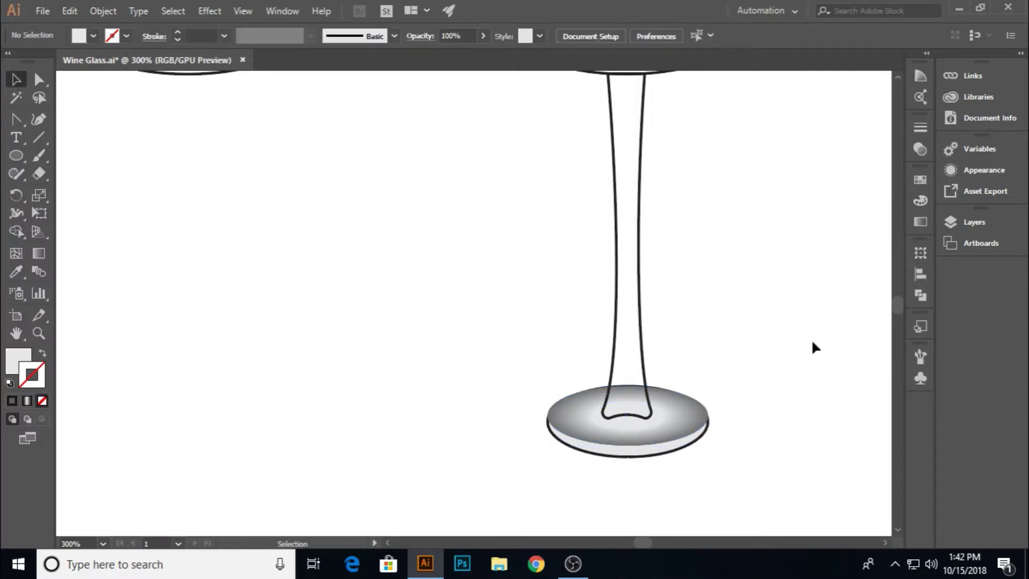
Fill the rear ellipse of the foot with the linear black-white-black gradient and give it no stroke.
click(664, 452)
click(919, 221)
click(737, 206)
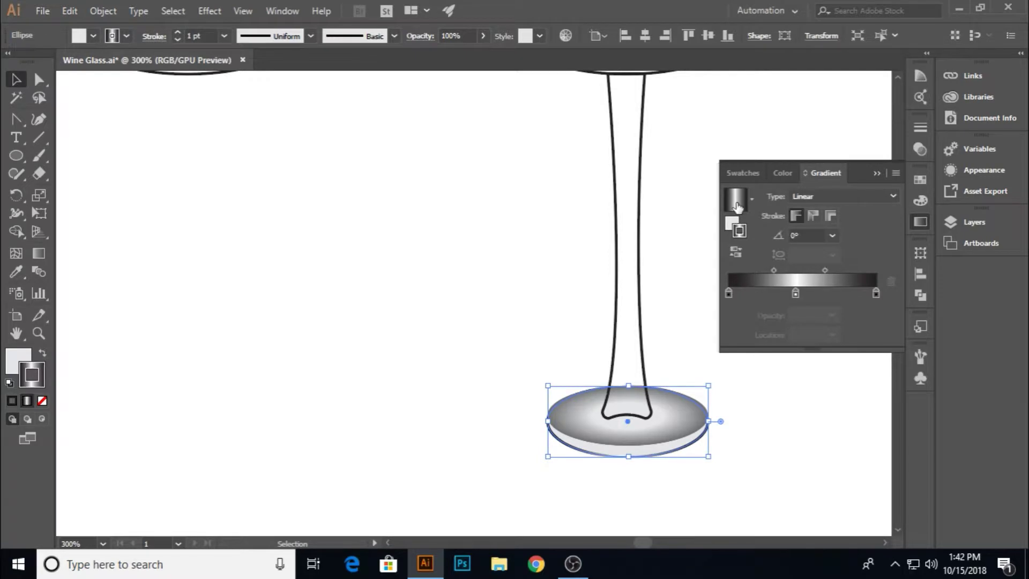
click(878, 173)
click(43, 353)
click(42, 401)
click(112, 367)
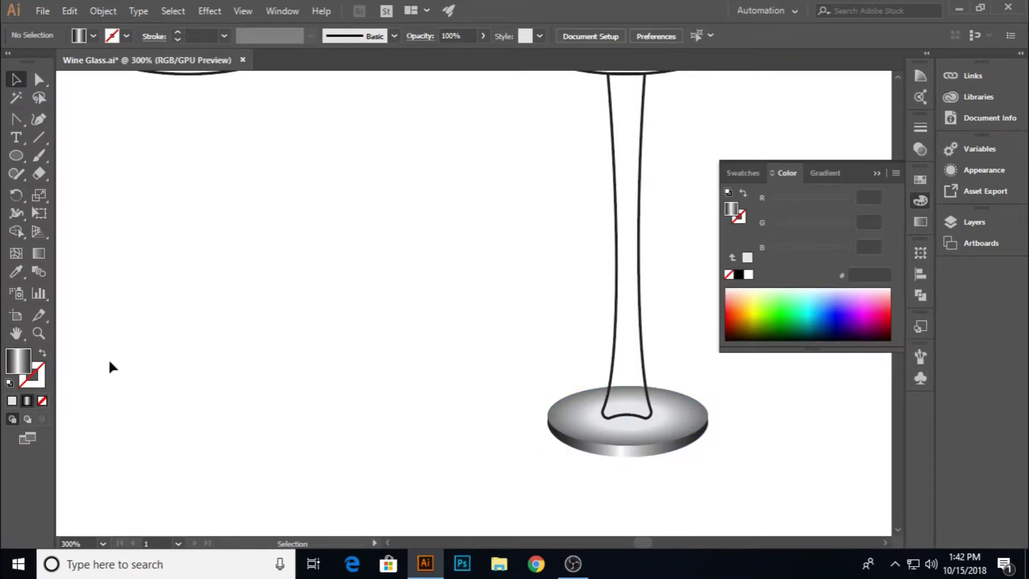
Thin the foot's gradient rim by moving the rear ellipse's bottom edge slightly upward.
click(630, 454)
drag(628, 453, 629, 454)
click(747, 455)
click(700, 348)
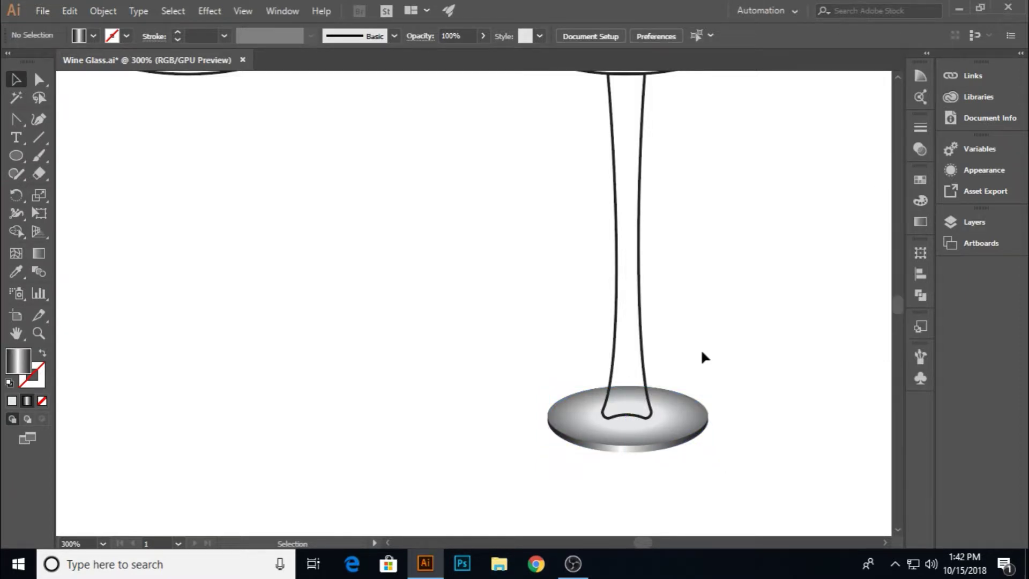
Try filling the blend's inner ellipse with the linear black-white-black gradient.
click(621, 418)
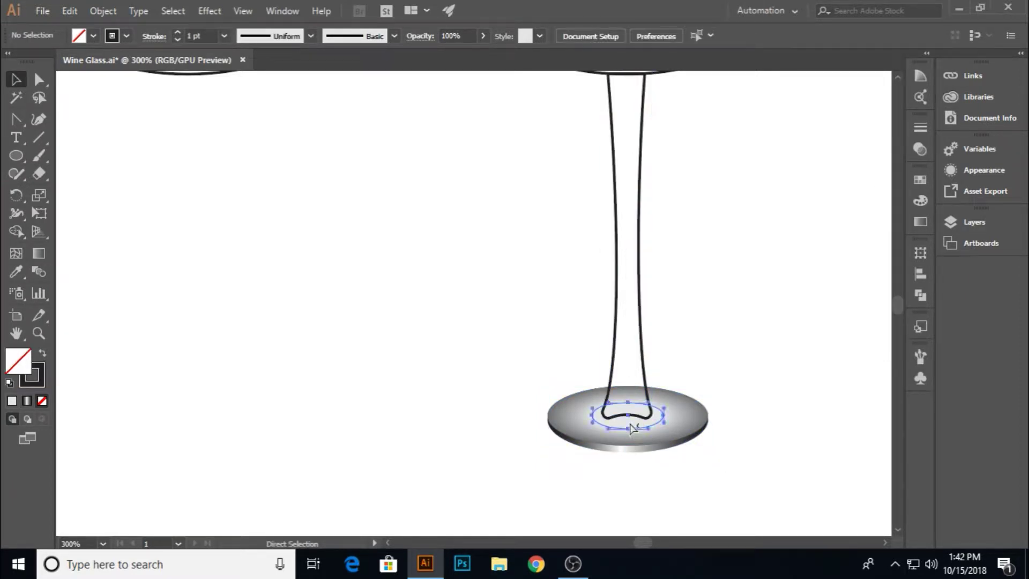
click(633, 428)
click(919, 222)
click(741, 208)
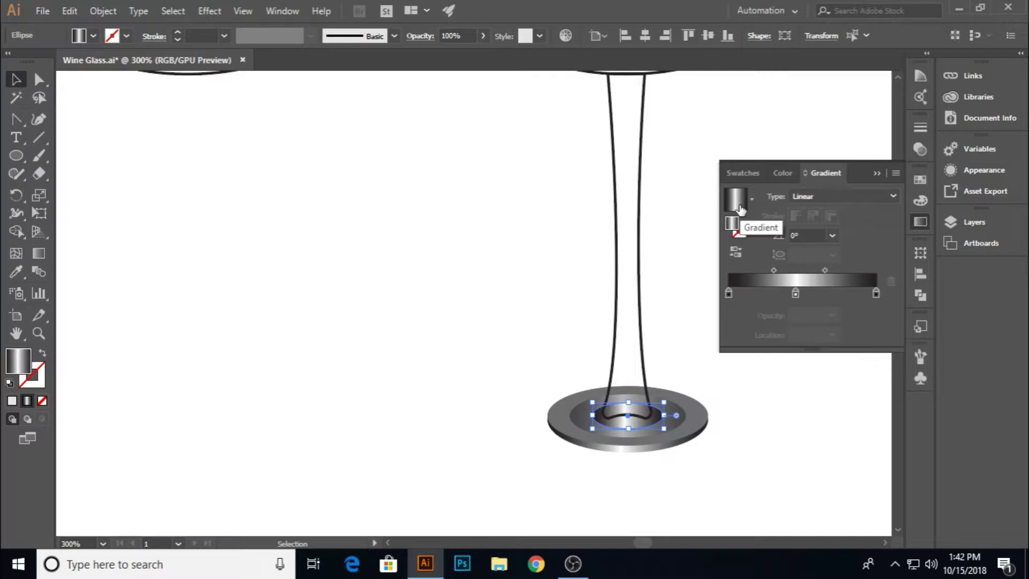
key(ctrl+z)
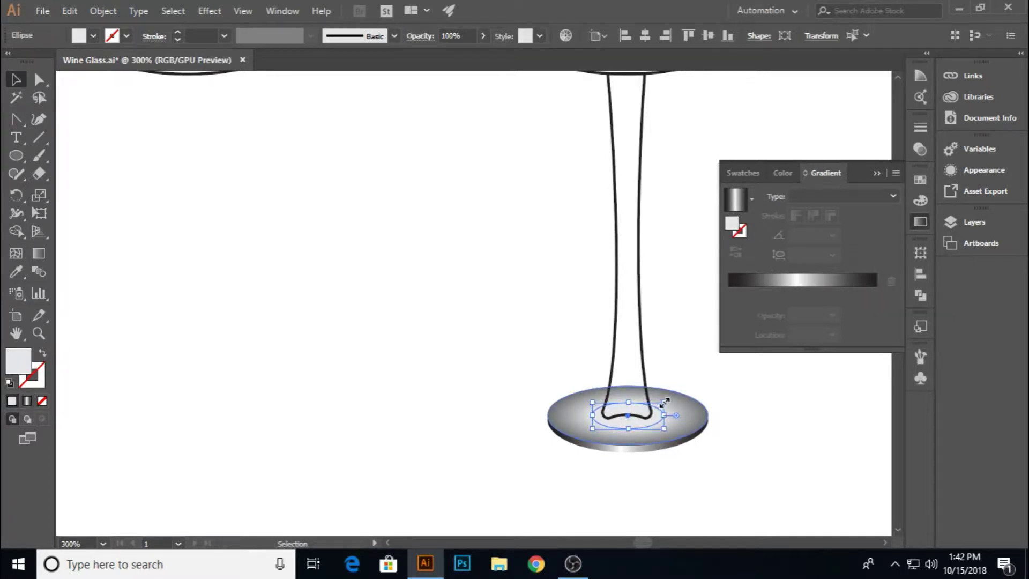
Copy the blend's inner ellipse in front, shrink the copy slightly about its center, and fill it with dark gray.
drag(665, 402, 661, 403)
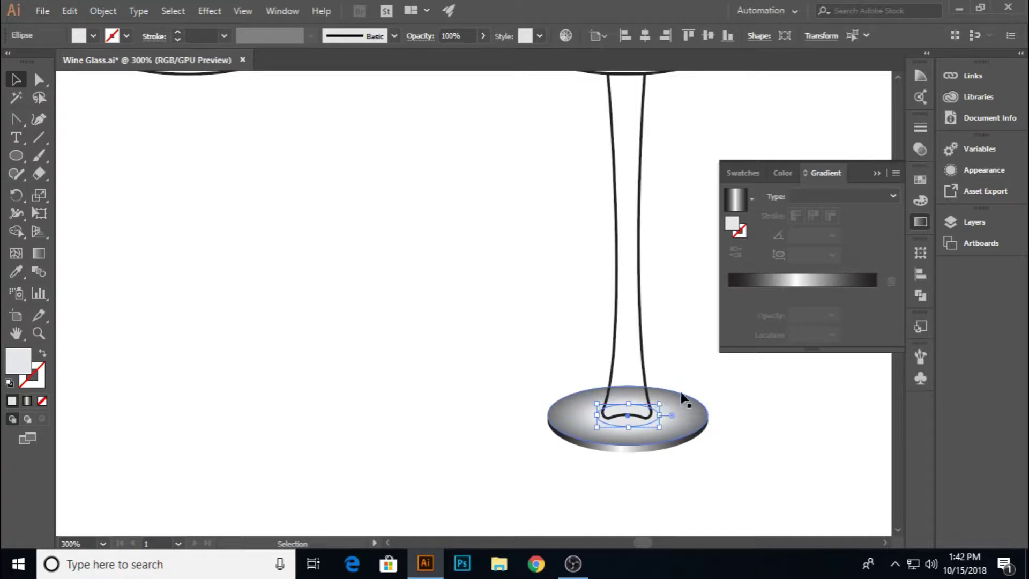
click(738, 206)
click(743, 172)
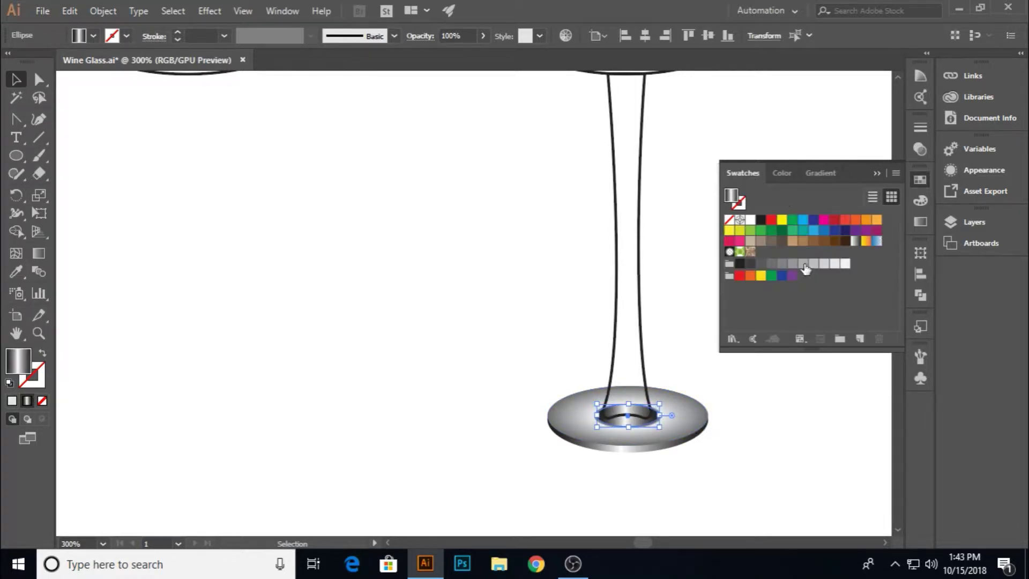
click(825, 263)
click(803, 263)
click(772, 264)
click(877, 173)
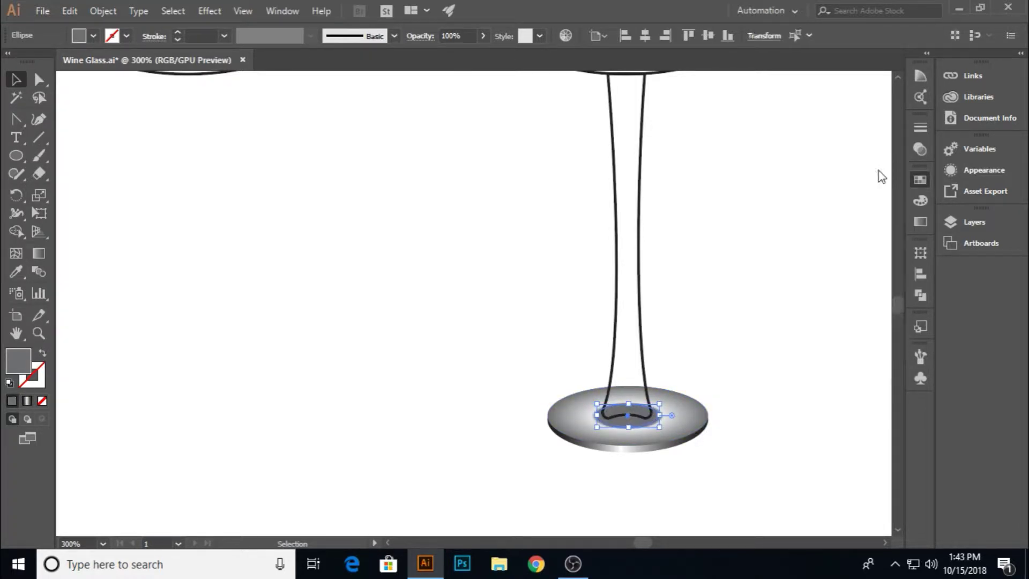
Bring the stem path to the front so it sits above the foot's ellipses.
click(543, 280)
click(614, 339)
right_click(614, 338)
mouse_move(688, 255)
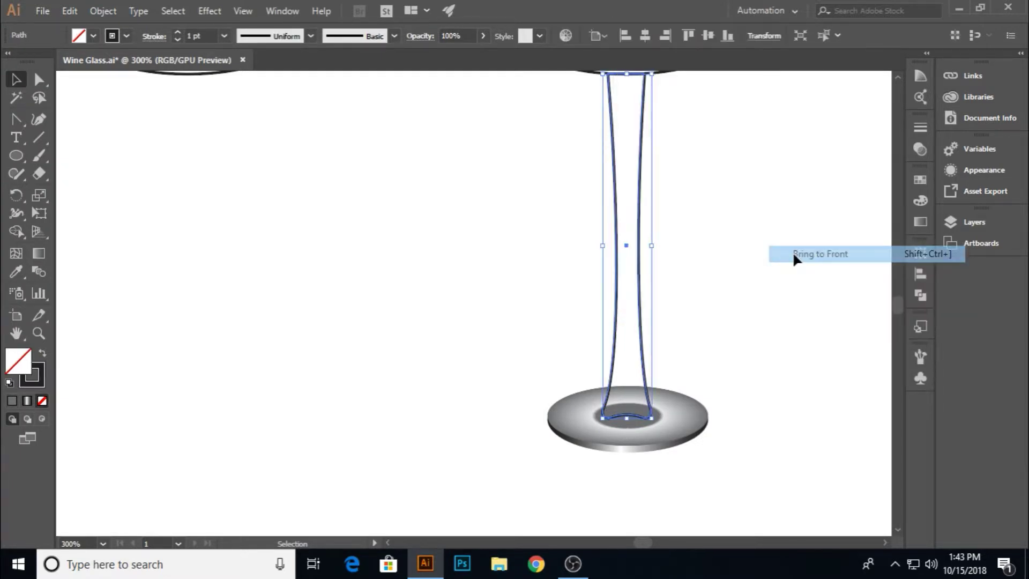
click(794, 259)
click(770, 267)
click(648, 399)
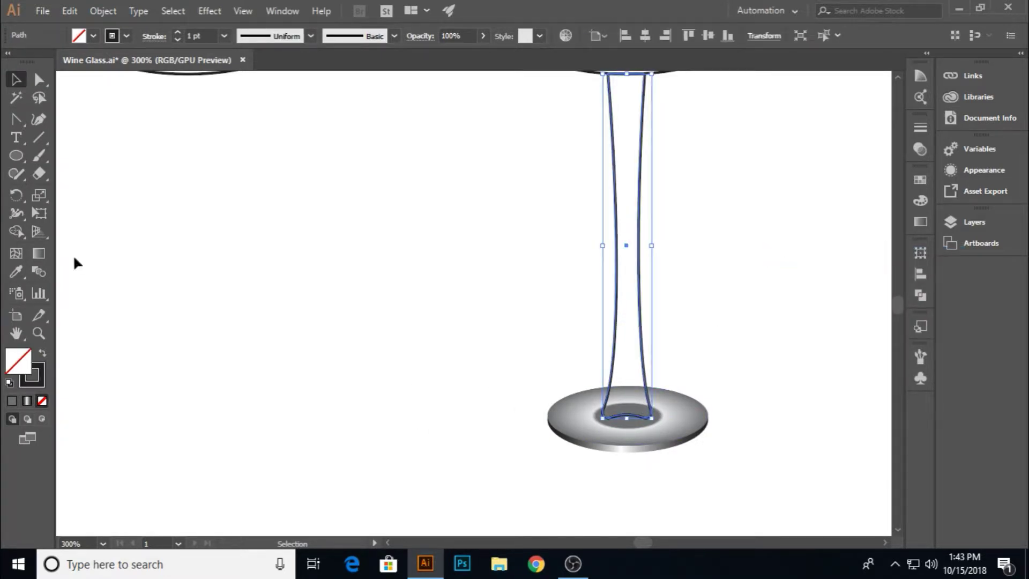
Fill the stem with a linear white-to-gray gradient based on the White, Black preset.
click(920, 221)
click(752, 200)
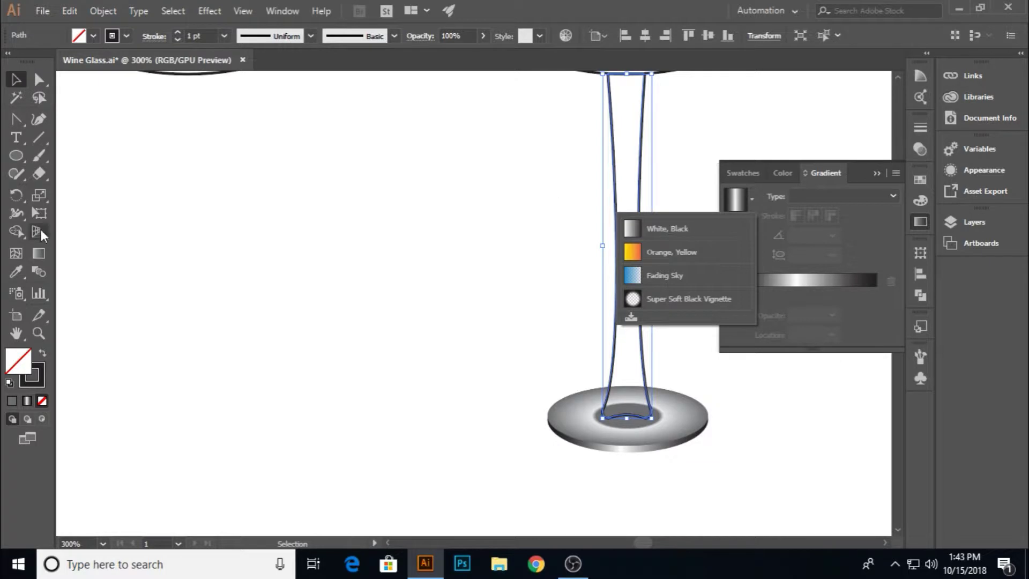
click(423, 251)
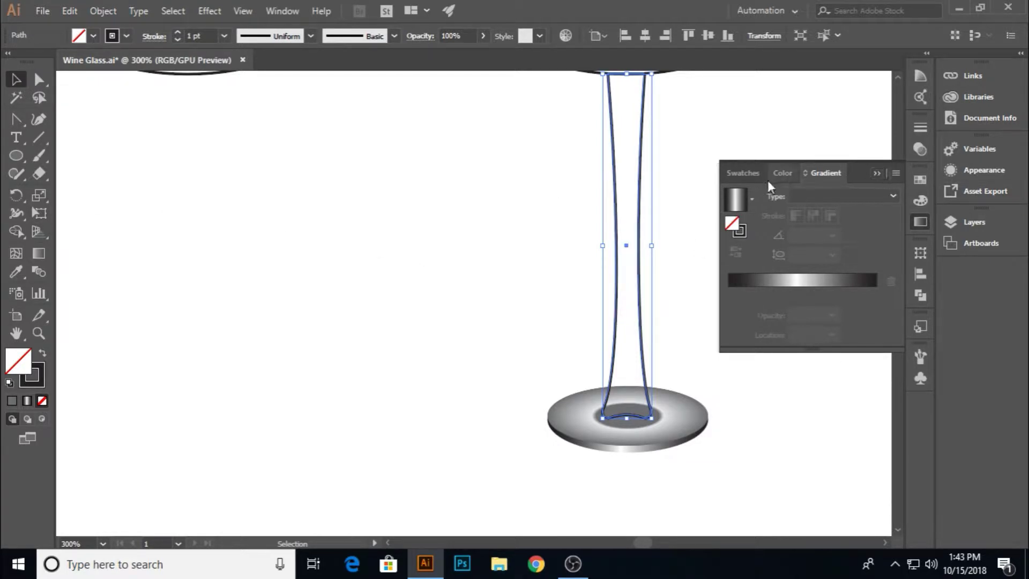
click(752, 199)
click(657, 227)
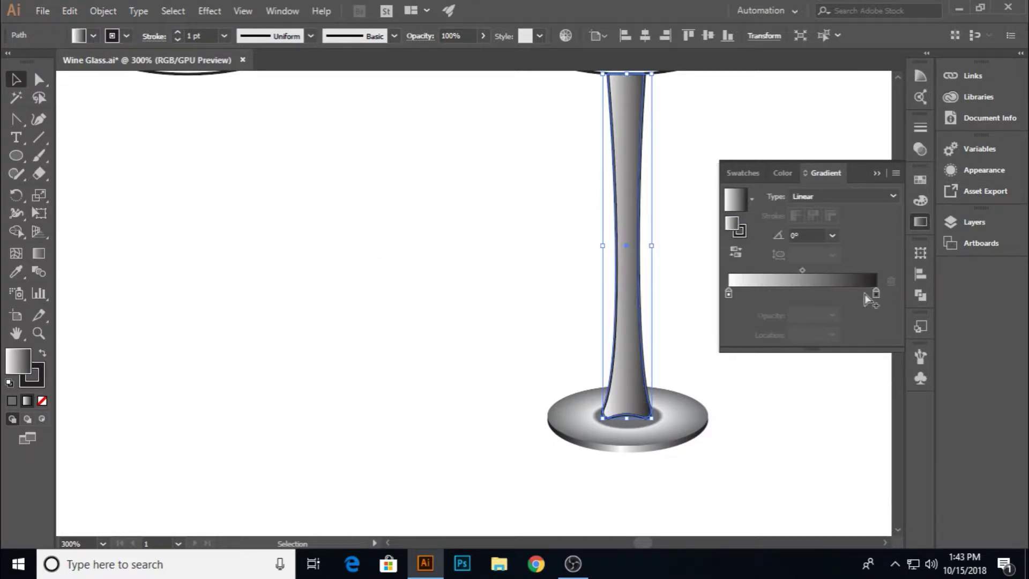
click(827, 292)
drag(876, 293, 868, 319)
drag(826, 293, 876, 293)
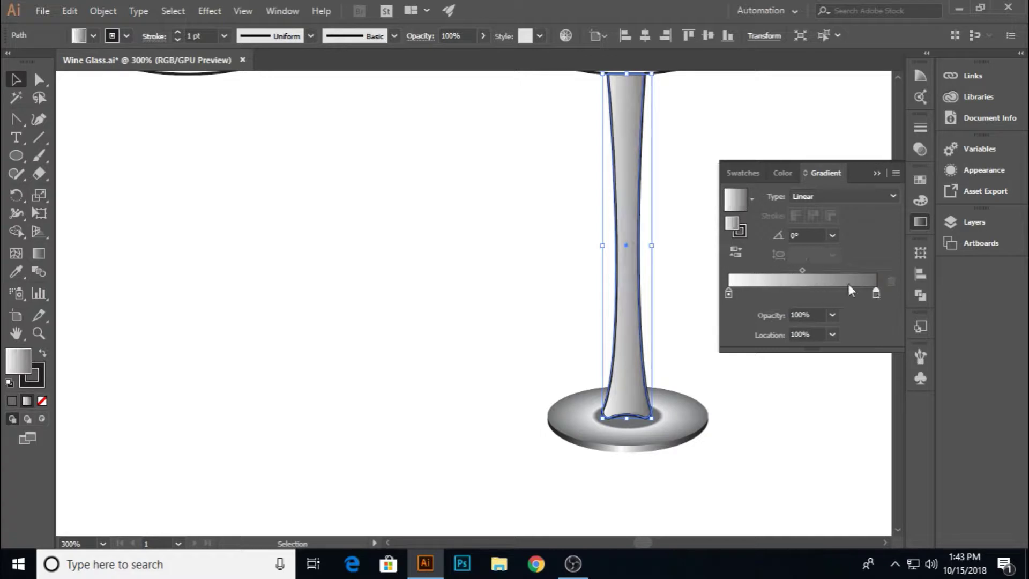
click(876, 174)
Redirect the stem's gradient vertically, from white under the bowl to gray at the foot.
scroll(723, 225, up, 3)
click(42, 253)
mouse_move(625, 167)
mouse_down()
mouse_move(637, 445)
mouse_move(626, 485)
mouse_up()
key(v)
click(250, 223)
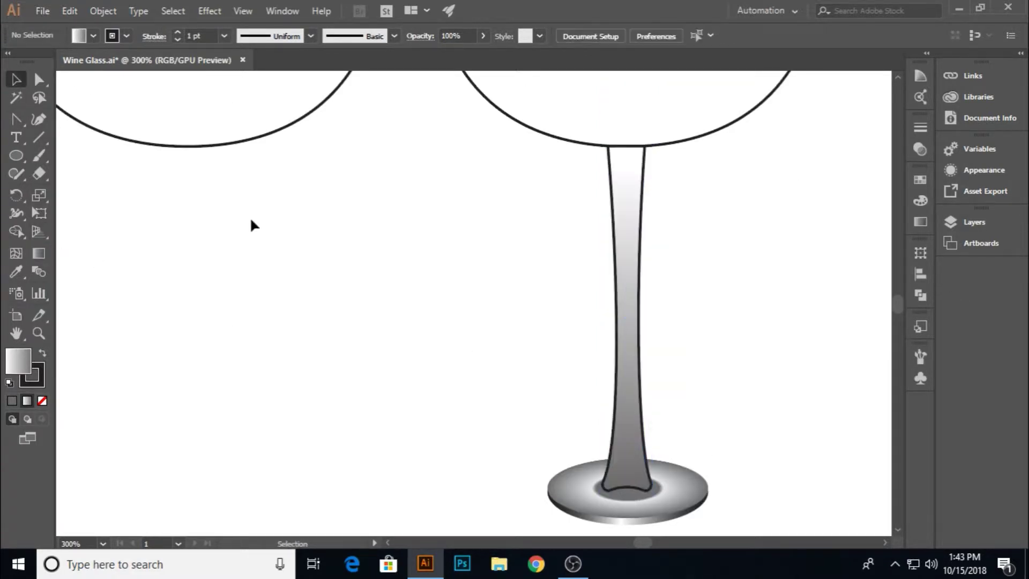
Remove the stem's stroke.
click(624, 441)
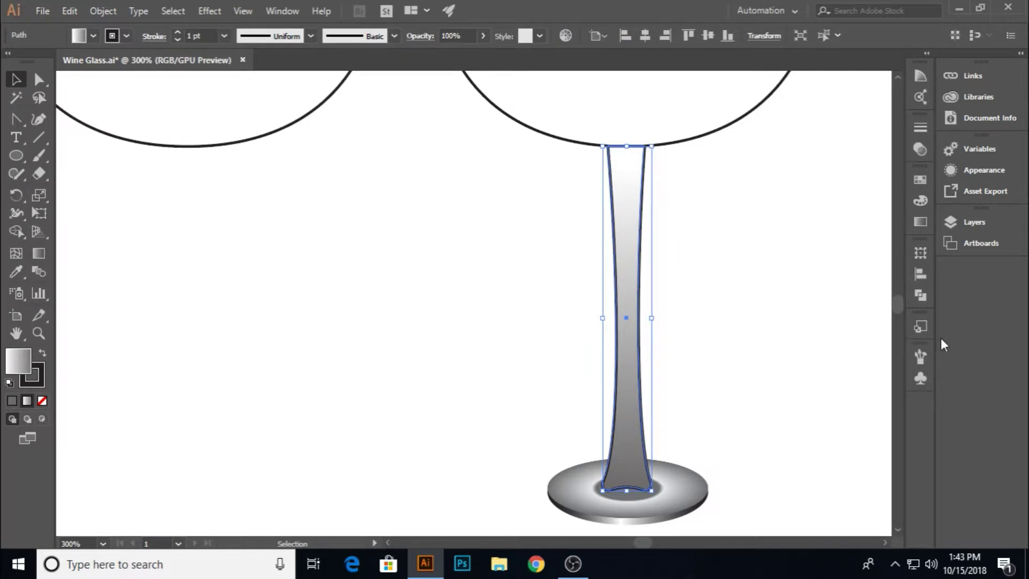
click(42, 401)
click(240, 394)
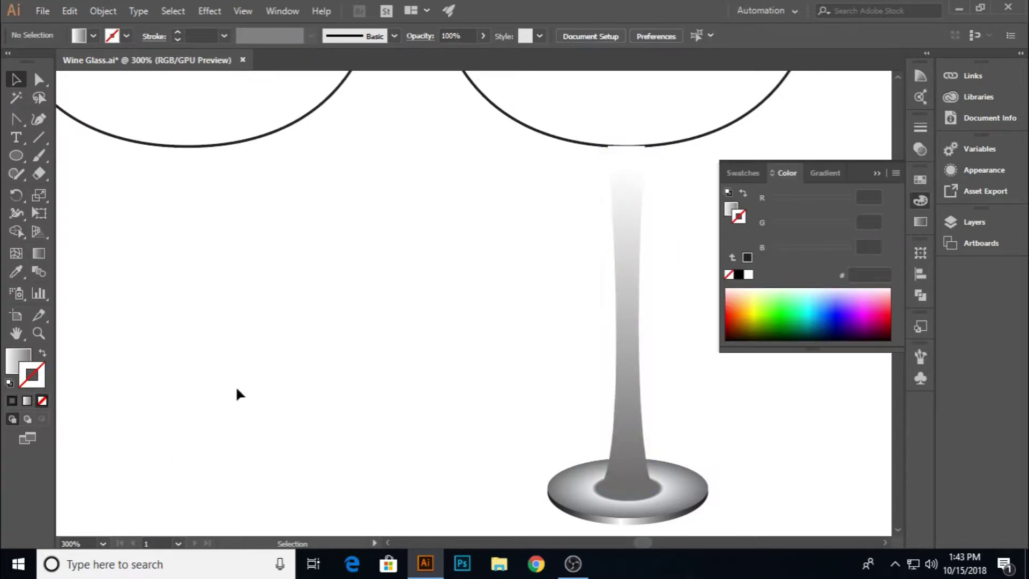
click(876, 174)
Apply a linear black-white-black gradient to the bowl outline's stroke, with color midpoints at 69.42% and 36.6% around the white center.
scroll(697, 294, down, 1)
scroll(708, 268, up, 2)
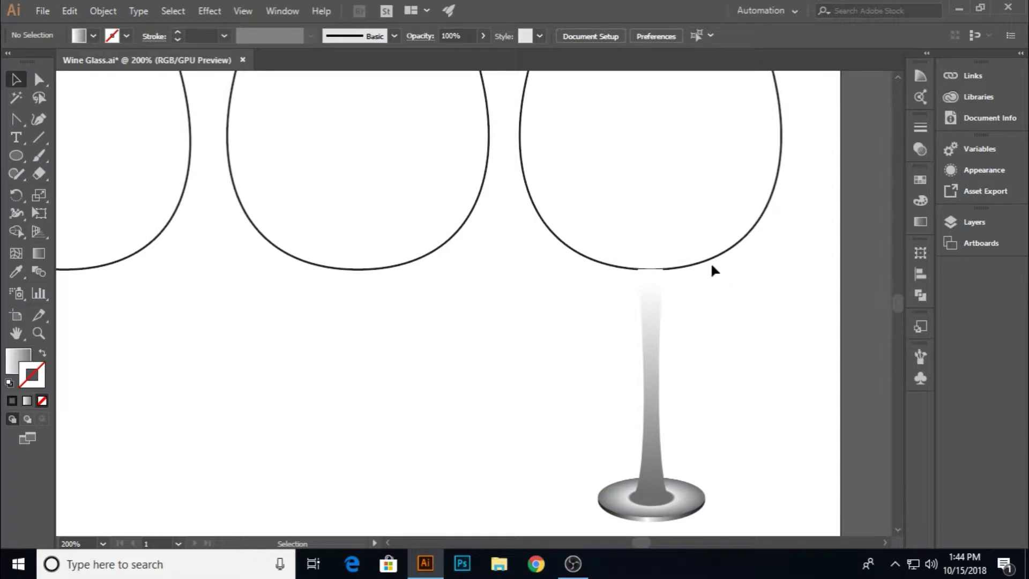
click(712, 267)
click(920, 221)
click(753, 198)
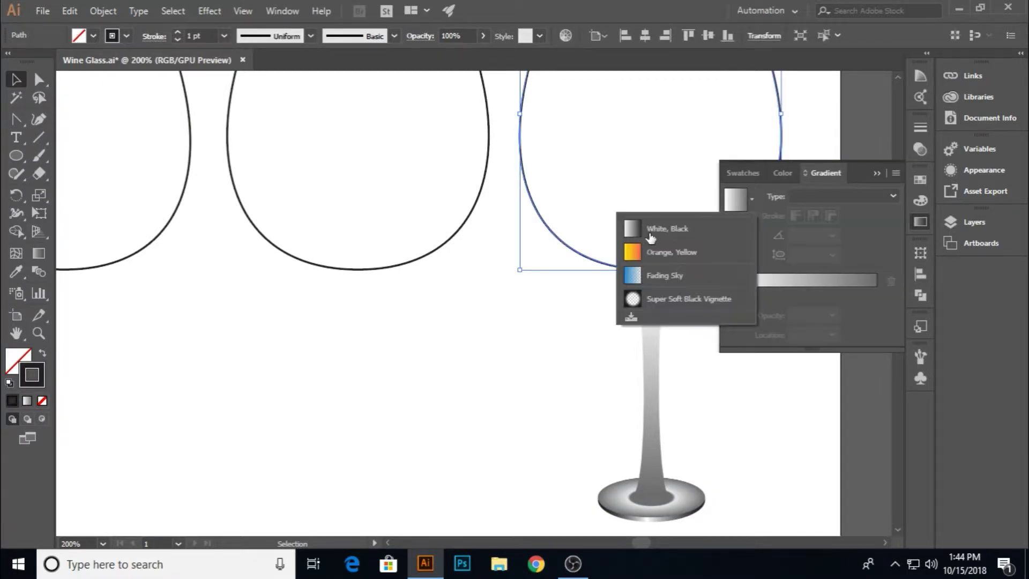
click(683, 229)
click(876, 293)
alt+drag(876, 293, 728, 293)
drag(808, 292, 831, 270)
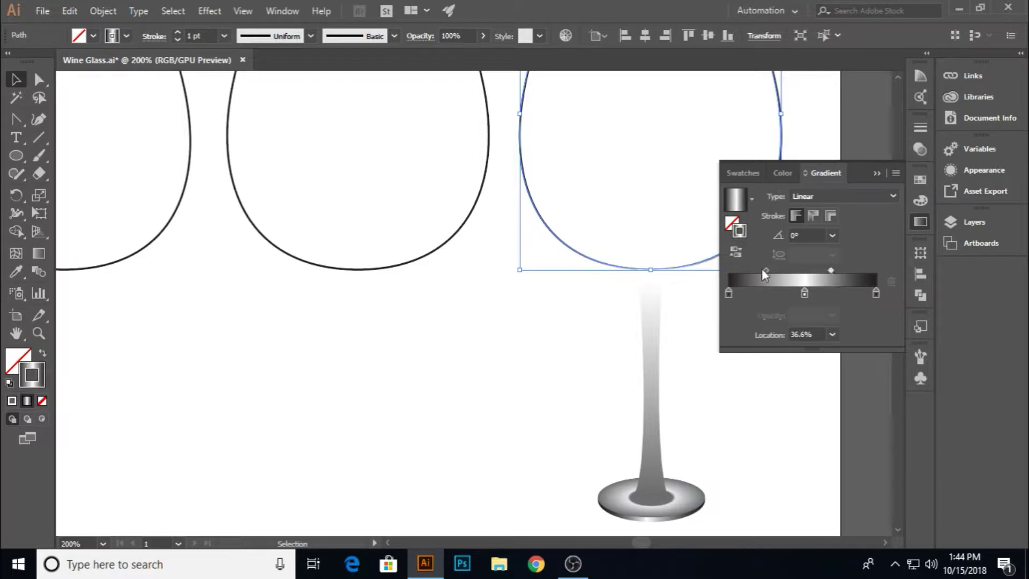
click(877, 172)
click(844, 216)
Rotate the bowl outline's stroke gradient so its white highlights fall on the upper-left and lower-right sides of the bowl.
scroll(709, 308, down, 1)
scroll(723, 217, up, 3)
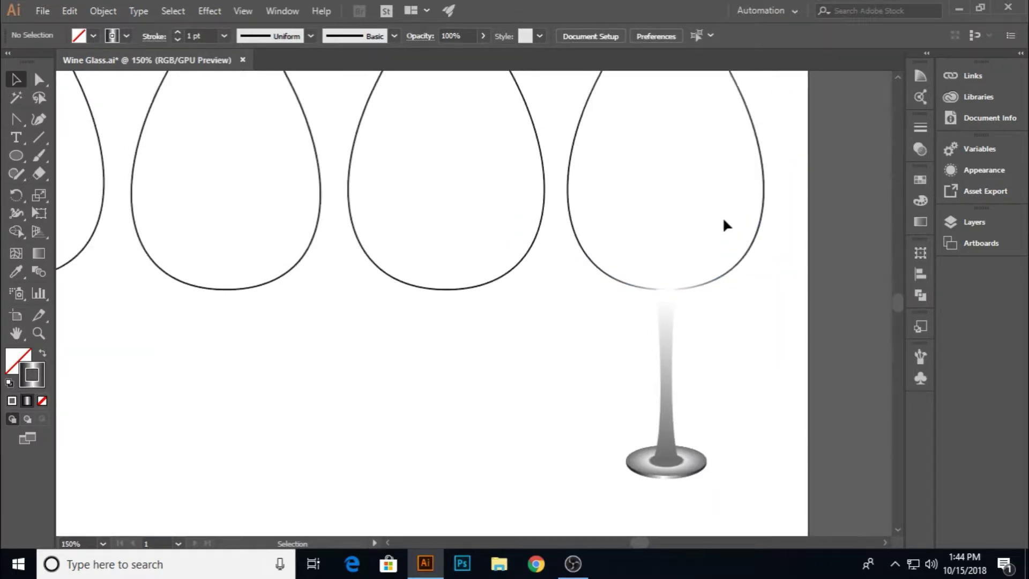
click(570, 263)
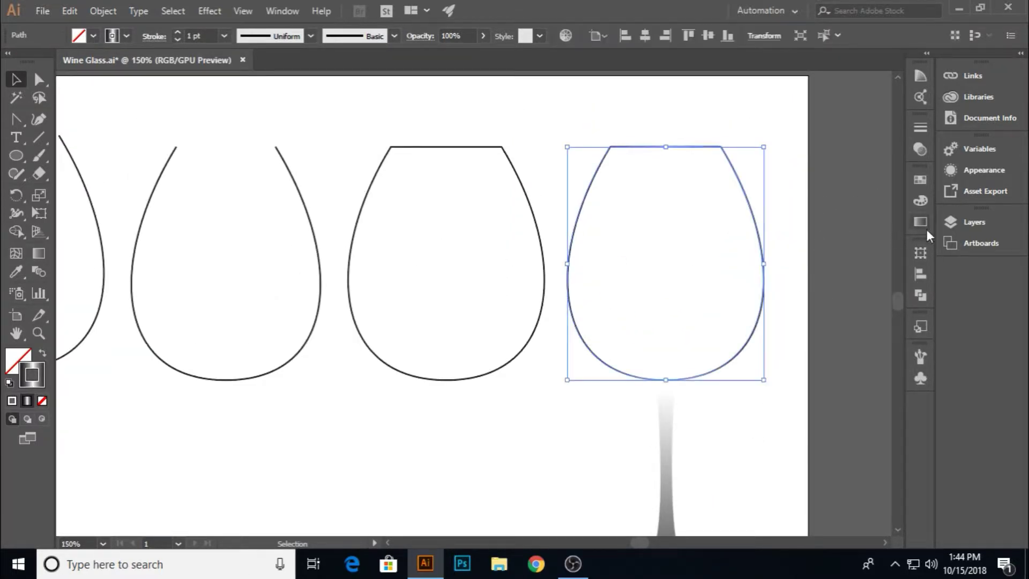
click(920, 221)
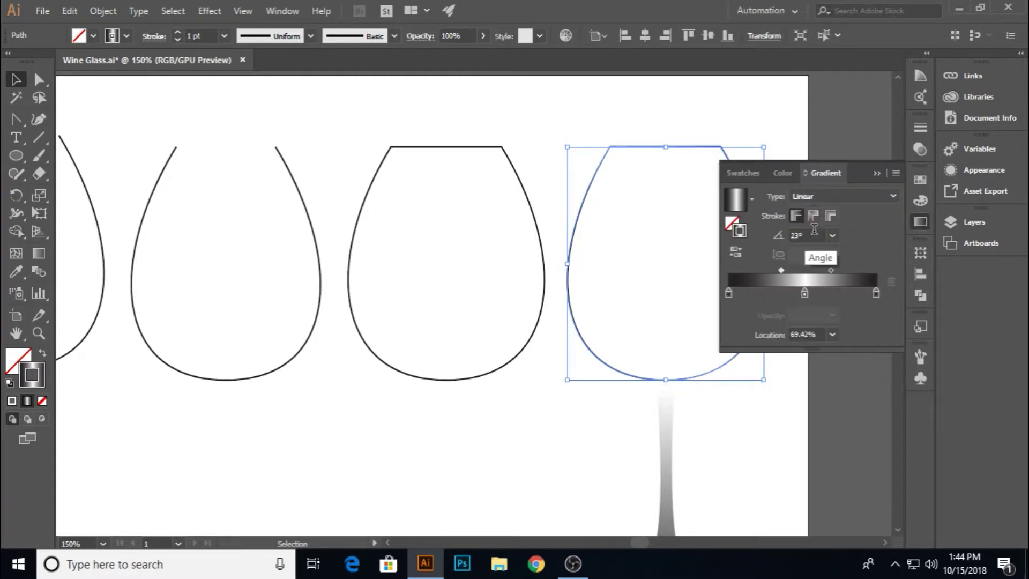
click(489, 435)
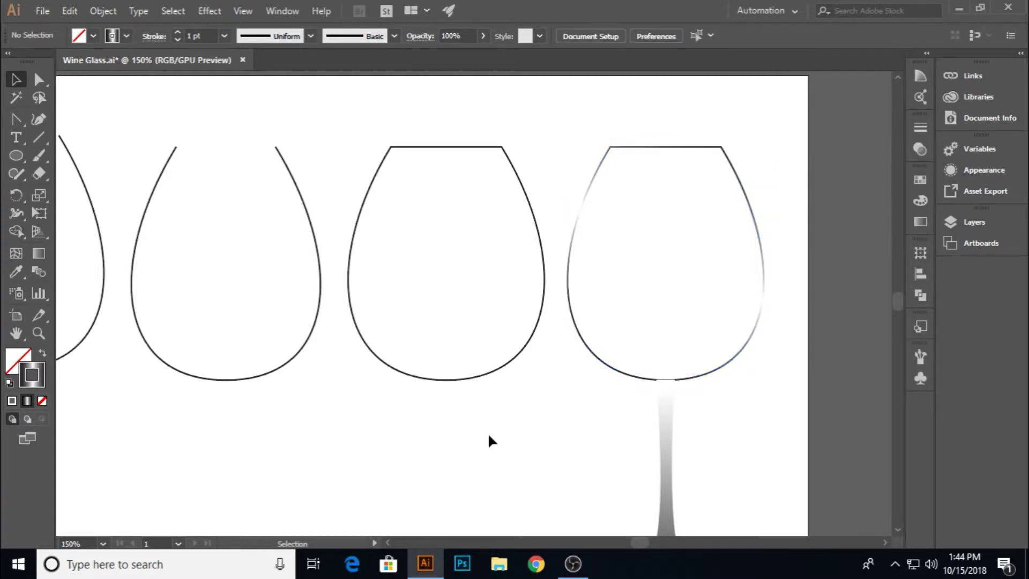
Draw a thin ellipse across the bowl's full opening as its rim and fill it with white (FFFFFF).
click(16, 156)
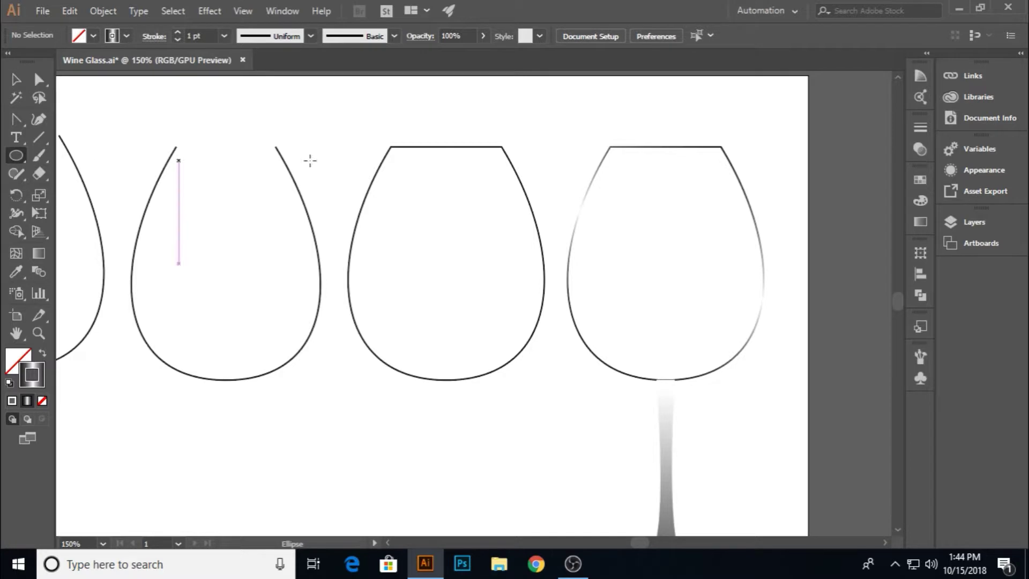
drag(610, 140, 721, 154)
click(12, 400)
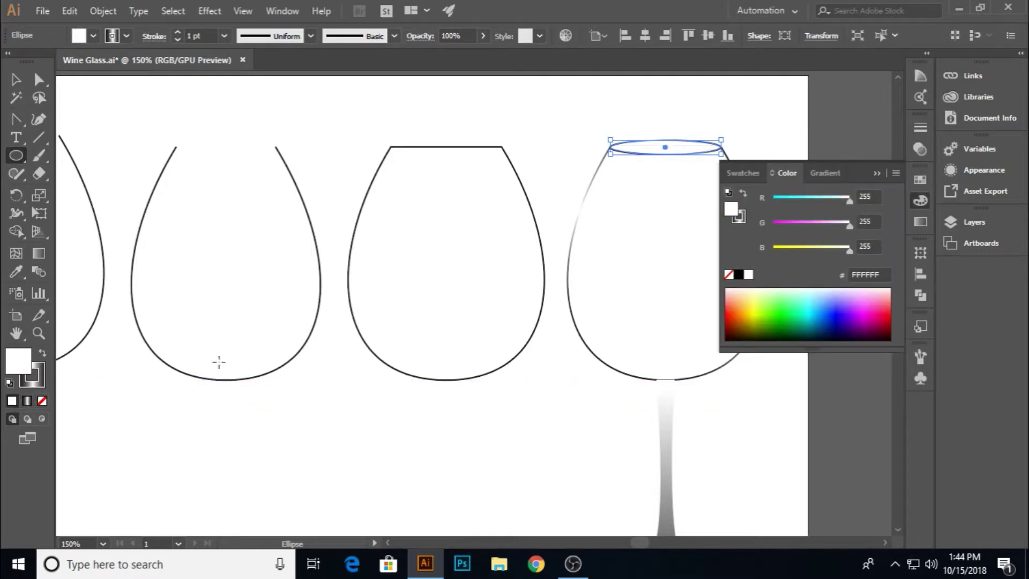
click(16, 80)
click(157, 117)
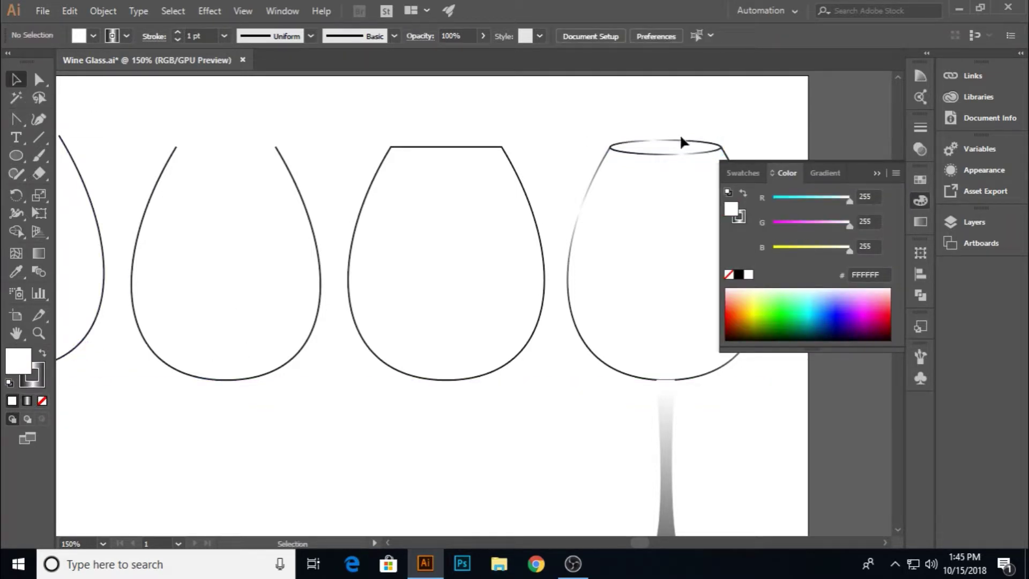
click(877, 172)
scroll(719, 311, down, 3)
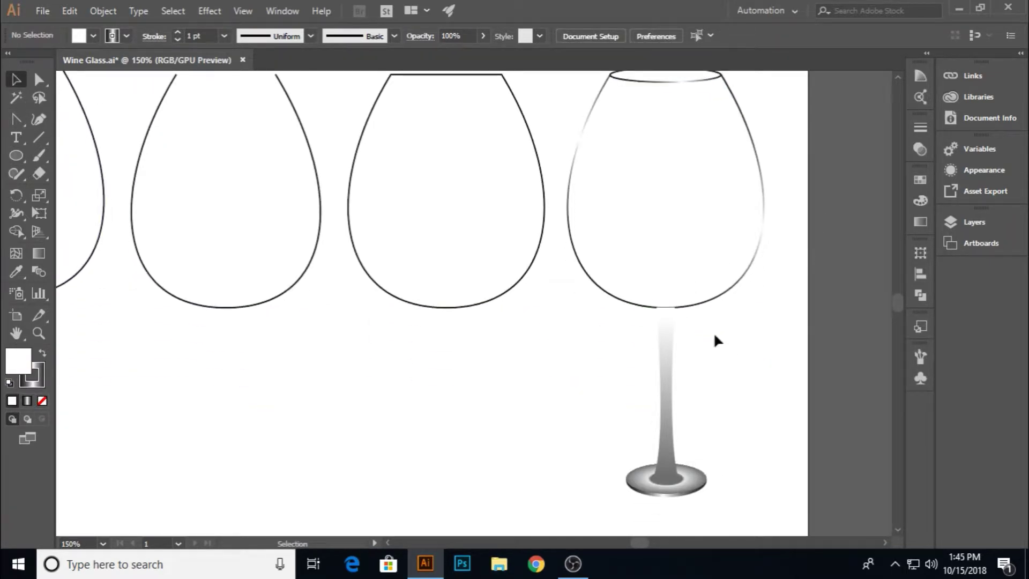
Try lowering the bowl outline's opacity to 75%.
click(699, 305)
text(70)
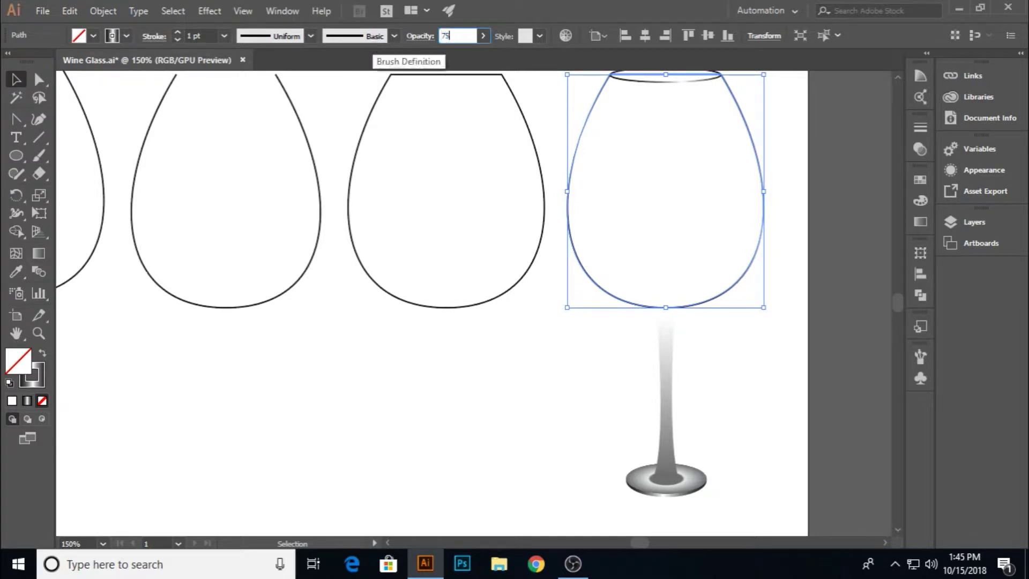
key(Return)
click(497, 440)
key(ctrl+z)
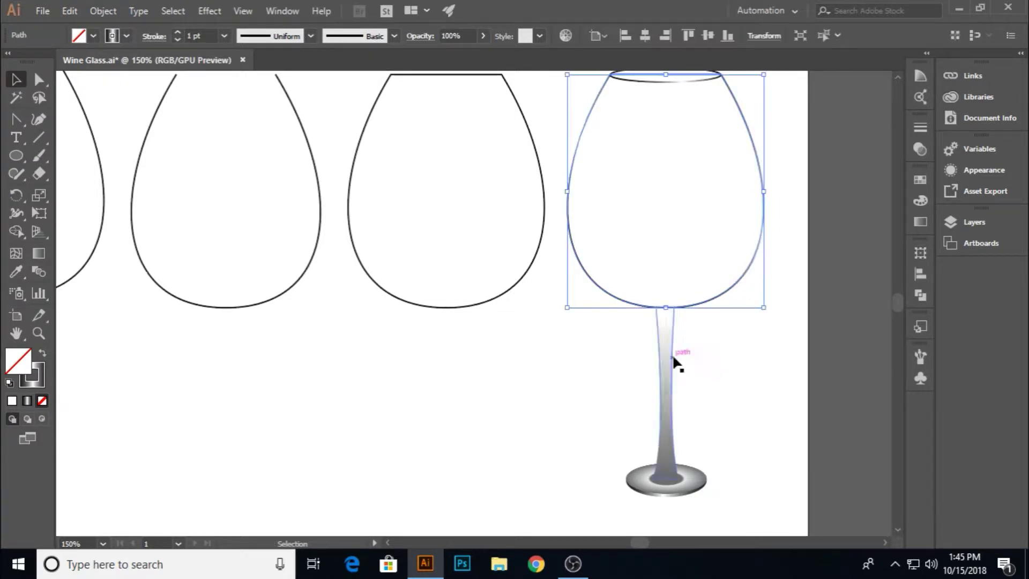
Nudge the bowl outline and its rim ellipse up together by one small increment.
click(693, 324)
scroll(783, 181, up, 2)
click(687, 243)
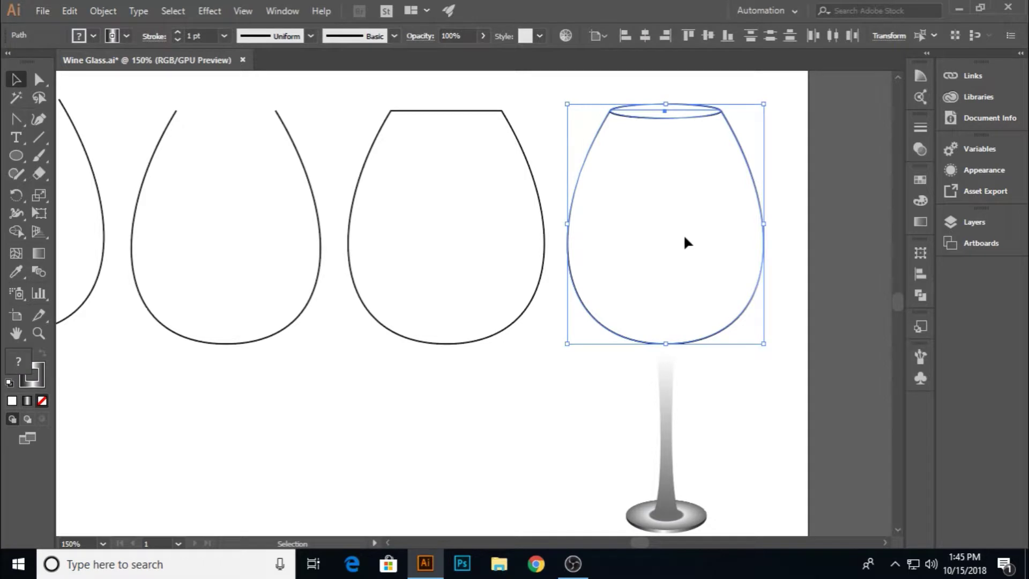
key(Up)
click(494, 436)
Place a copy of the stem in the empty area beside the glass and give it the default white fill and black stroke.
click(666, 429)
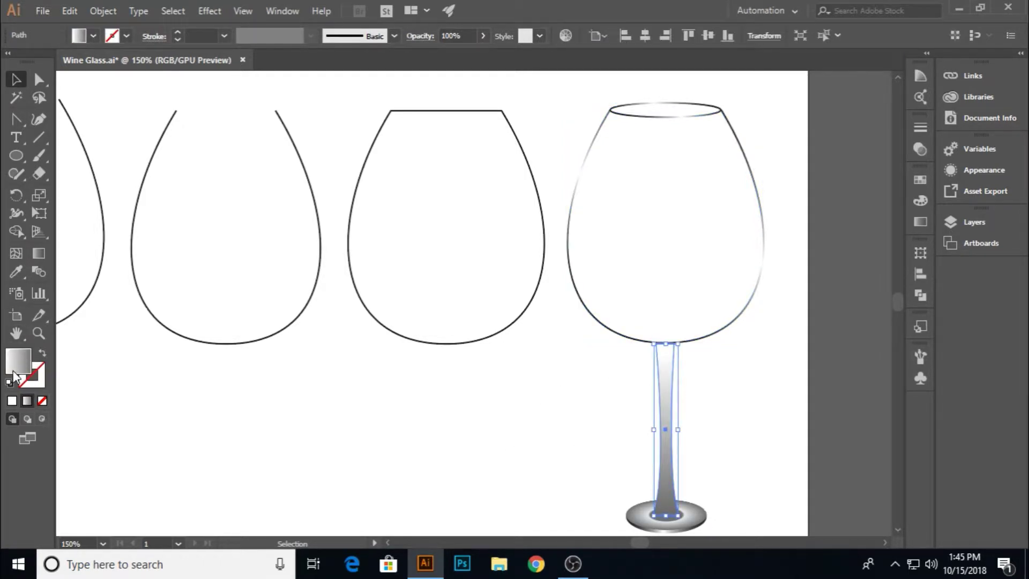
click(735, 419)
drag(666, 375, 464, 388)
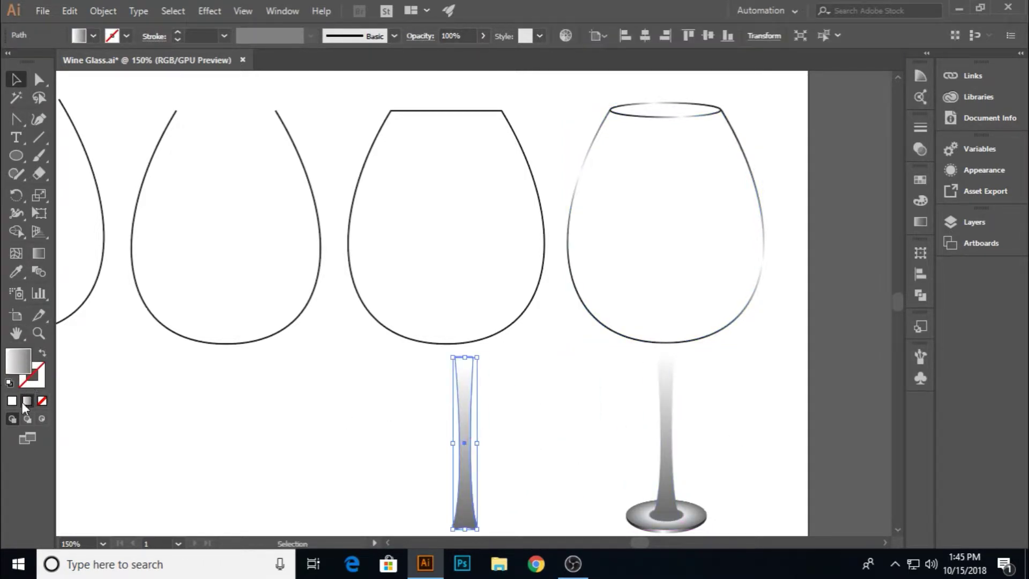
click(9, 384)
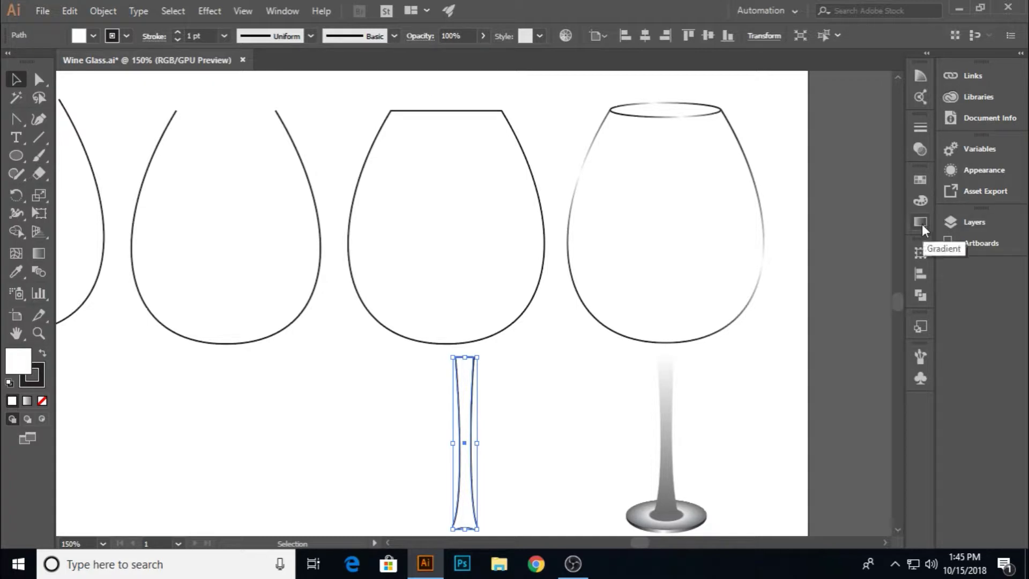
Delete the stem copy's left-hand anchor points at both ends so only the right edge curve remains.
click(38, 81)
key(Delete)
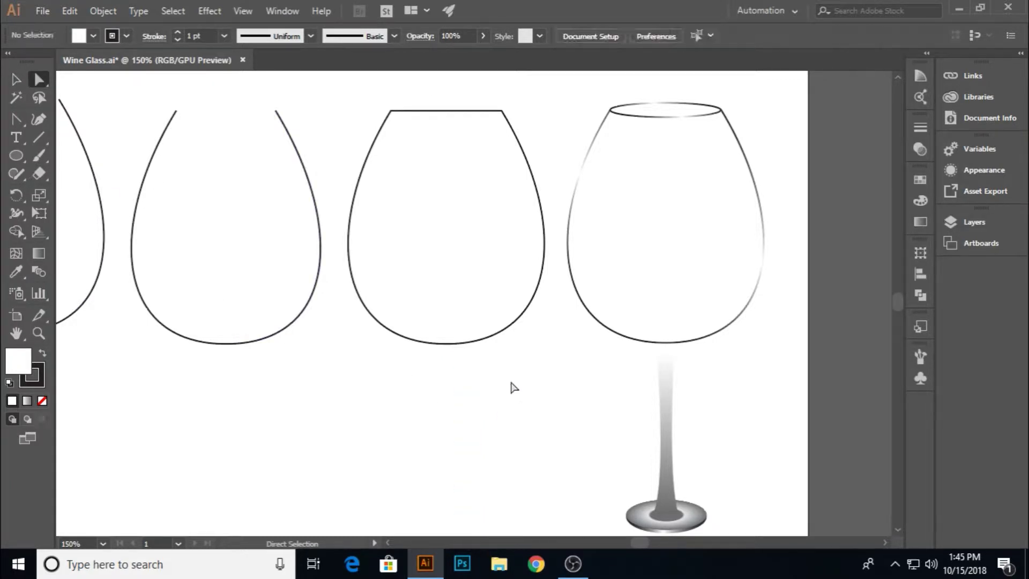
key(ctrl+z)
drag(447, 352, 462, 379)
key(Delete)
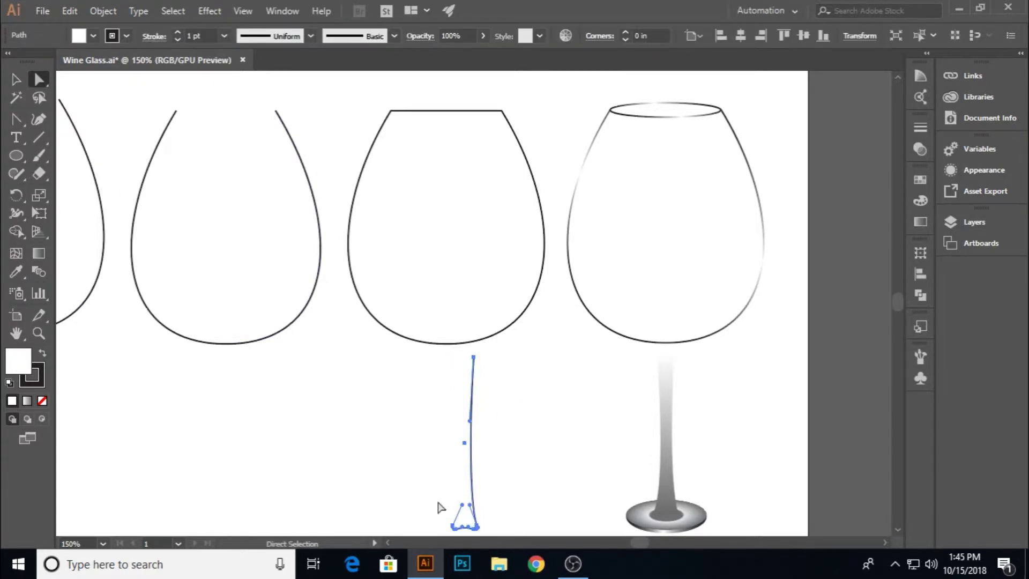
drag(439, 502, 466, 533)
key(Delete)
click(16, 79)
click(291, 435)
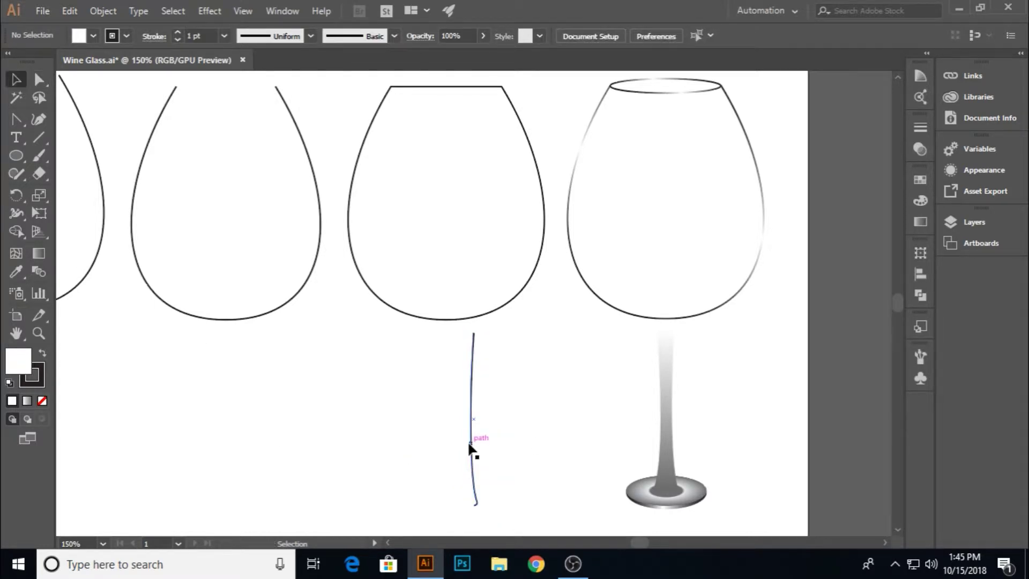
Move the remaining edge curve onto the glass, aligned with the right edge of the stem.
drag(470, 445, 675, 437)
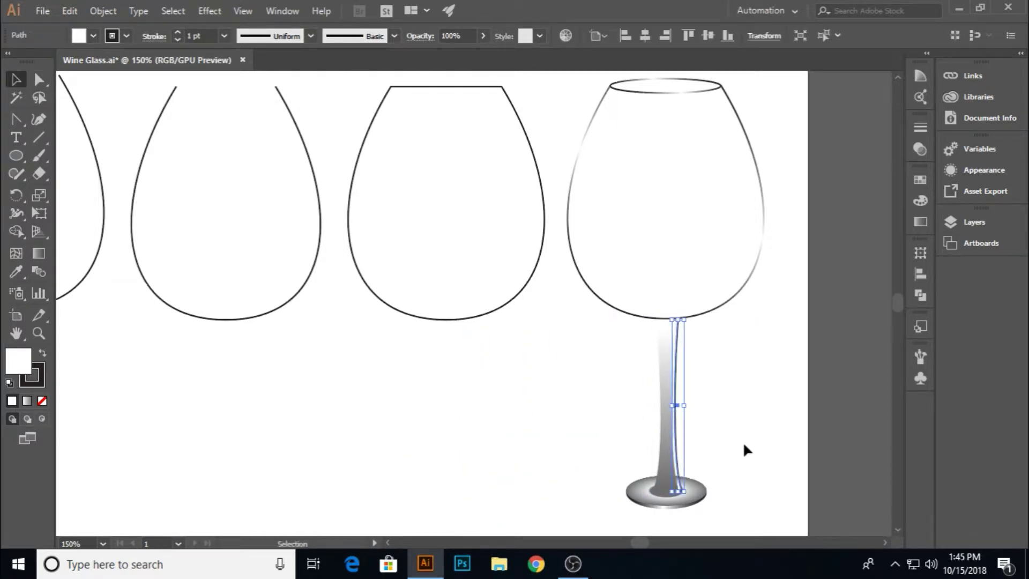
click(744, 426)
click(680, 488)
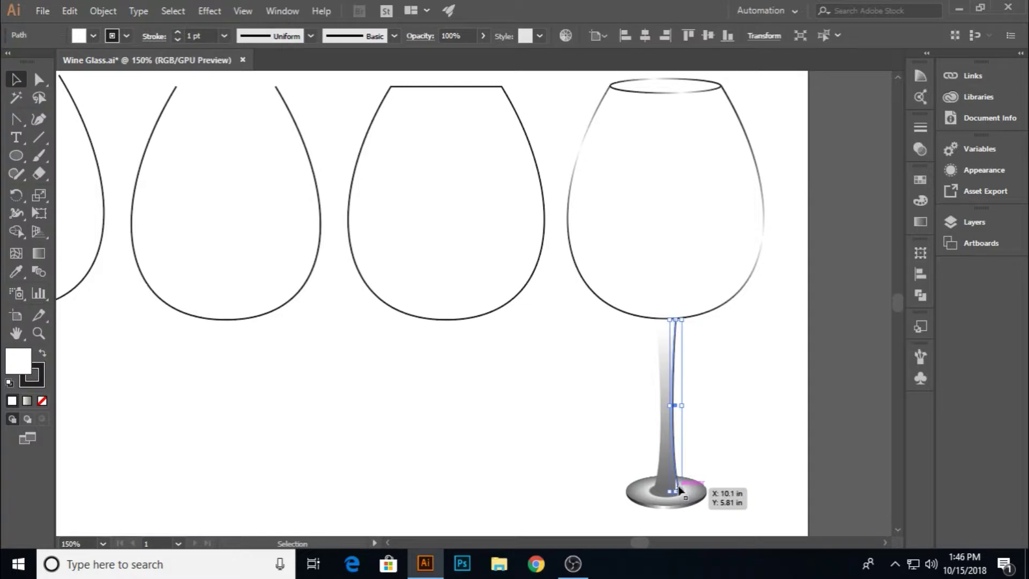
Try applying the White, Black gradient to the stem's edge curve.
click(927, 223)
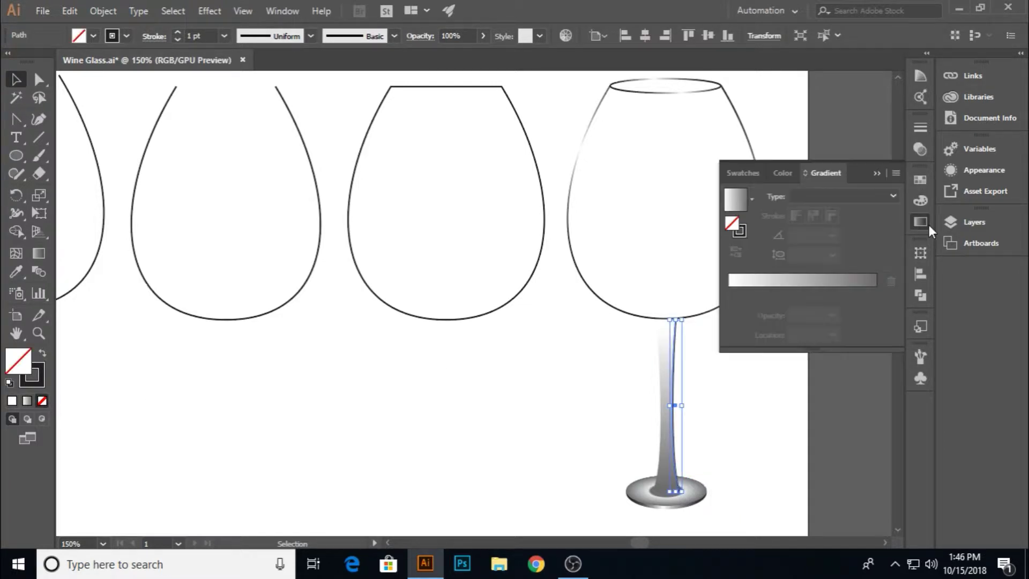
click(753, 201)
click(674, 231)
click(565, 351)
scroll(709, 450, up, 3)
scroll(698, 429, down, 4)
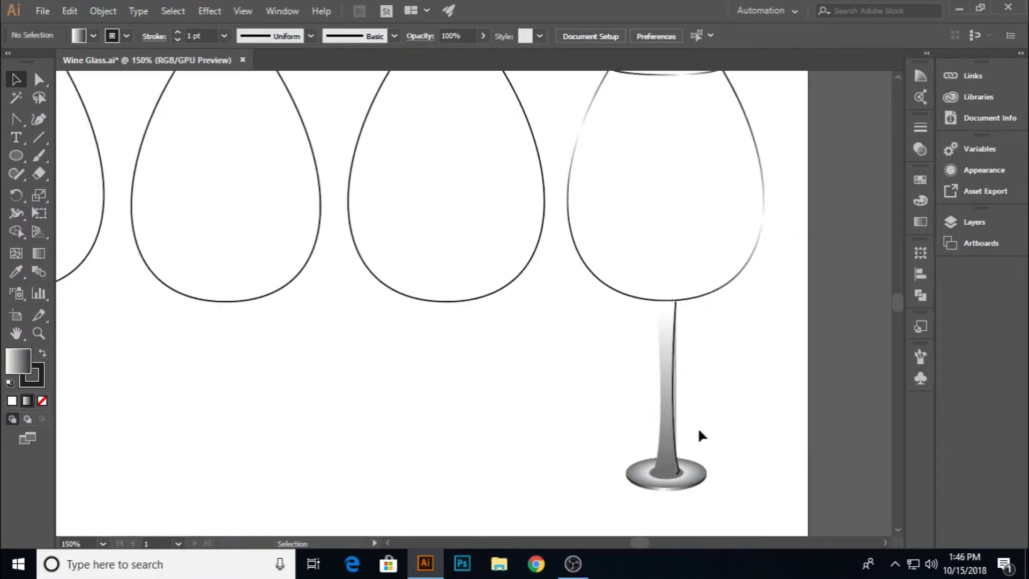
scroll(698, 421, up, 2)
Remove the fill from the stem's right edge curve and apply the white-to-black linear gradient to its stroke.
click(649, 399)
click(660, 400)
click(649, 277)
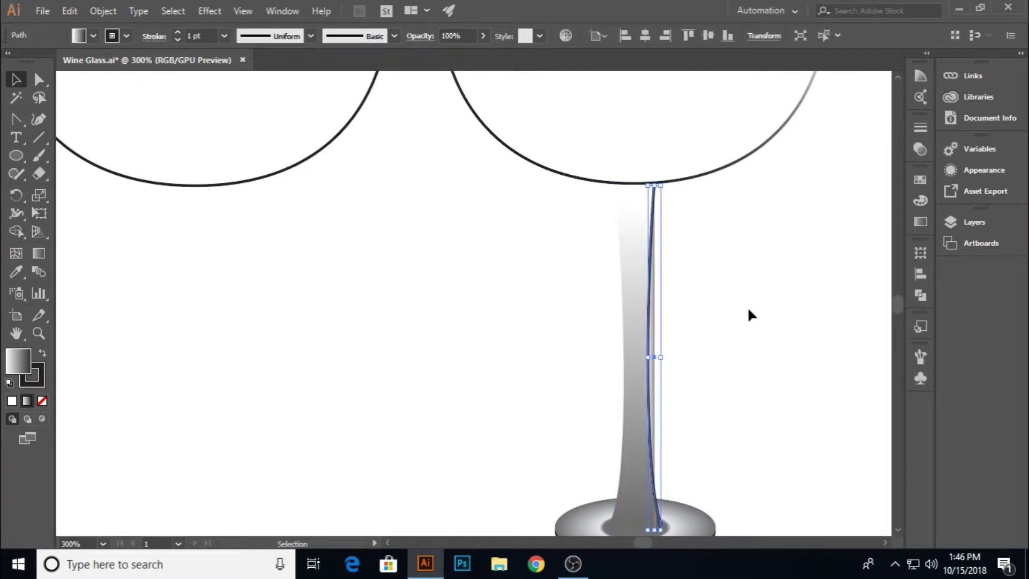
click(42, 401)
click(33, 378)
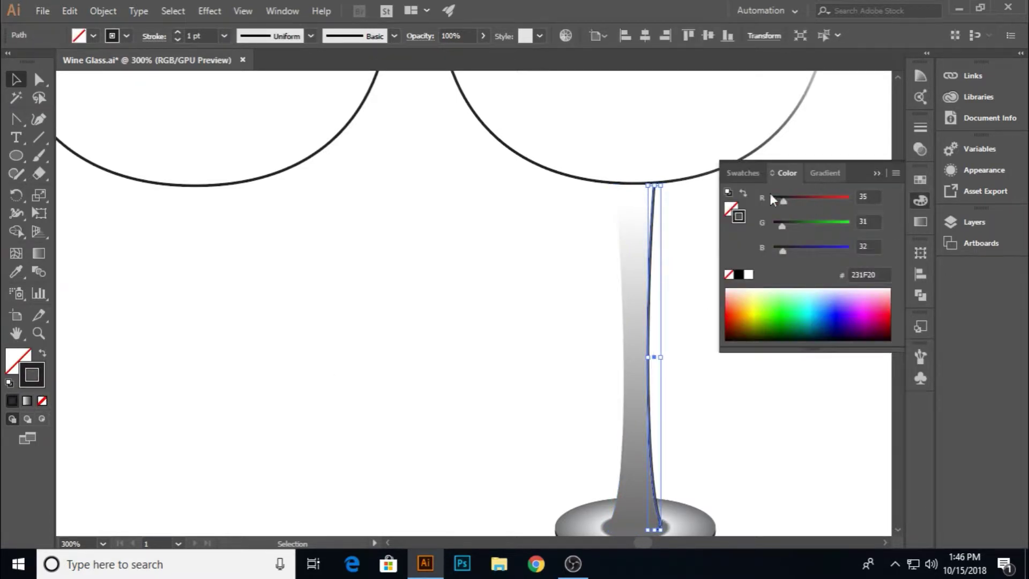
click(836, 173)
click(745, 207)
click(749, 314)
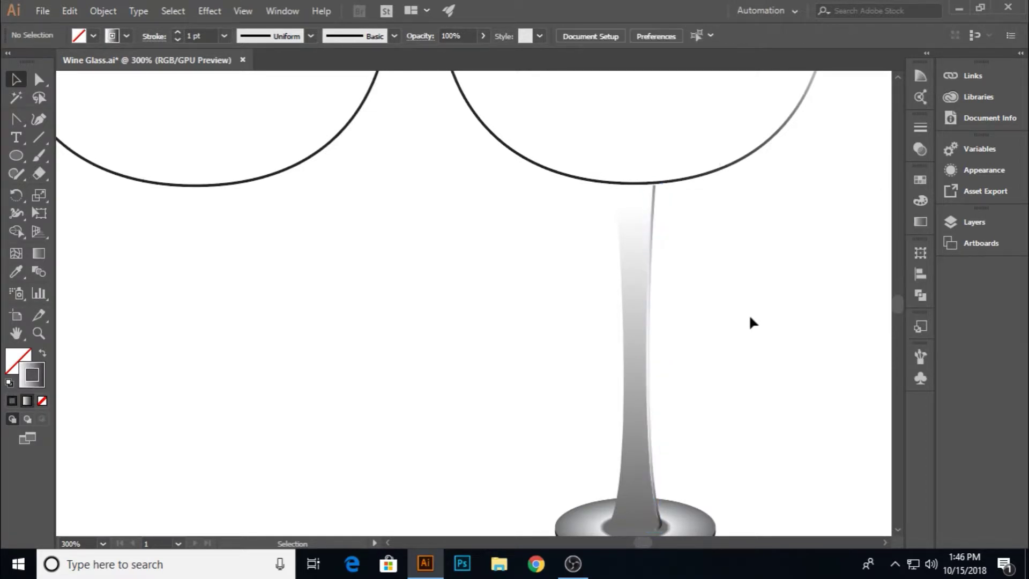
Rework the right edge curve's stroke gradient so it has dark ends and a white stop near the middle.
click(645, 413)
click(921, 222)
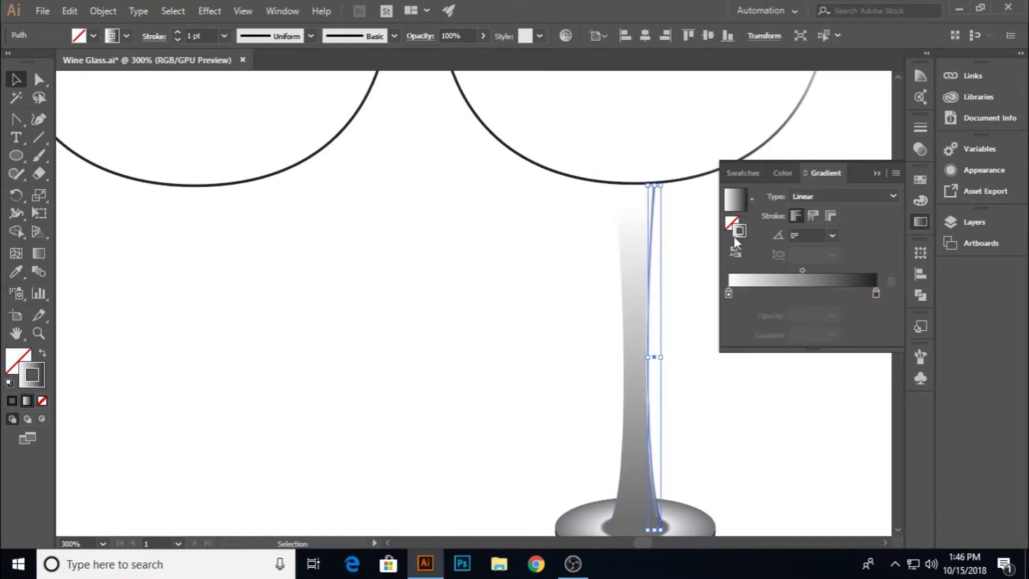
drag(803, 270, 767, 273)
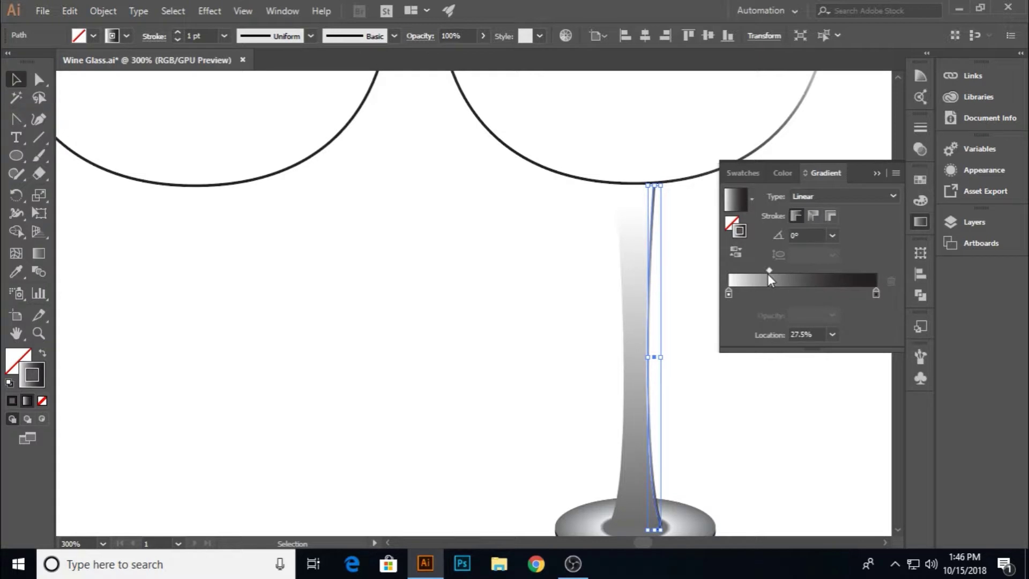
drag(876, 294, 838, 306)
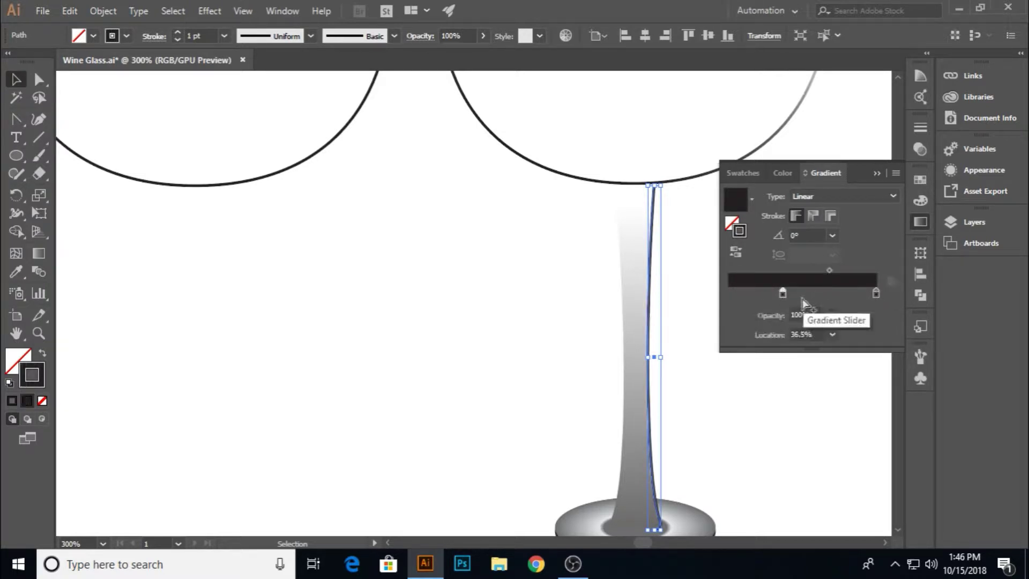
key(ctrl+z)
click(727, 294)
drag(728, 294, 785, 282)
click(528, 288)
click(877, 172)
Nudge the right edge curve left and slightly down so it sits on the stem's right edge.
scroll(763, 263, down, 2)
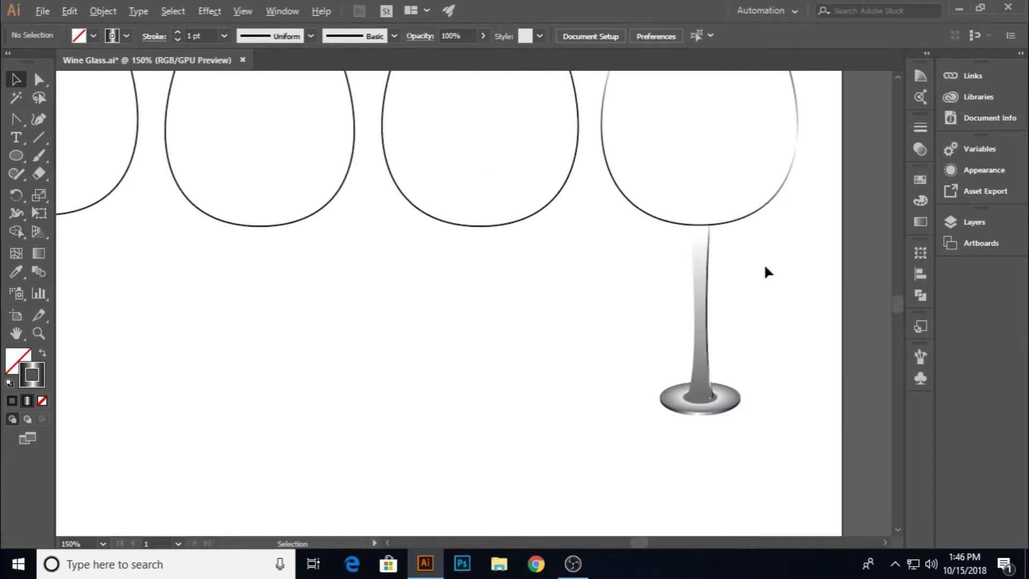
scroll(764, 263, up, 2)
scroll(682, 459, down, 1)
scroll(684, 462, down, 2)
scroll(678, 466, up, 6)
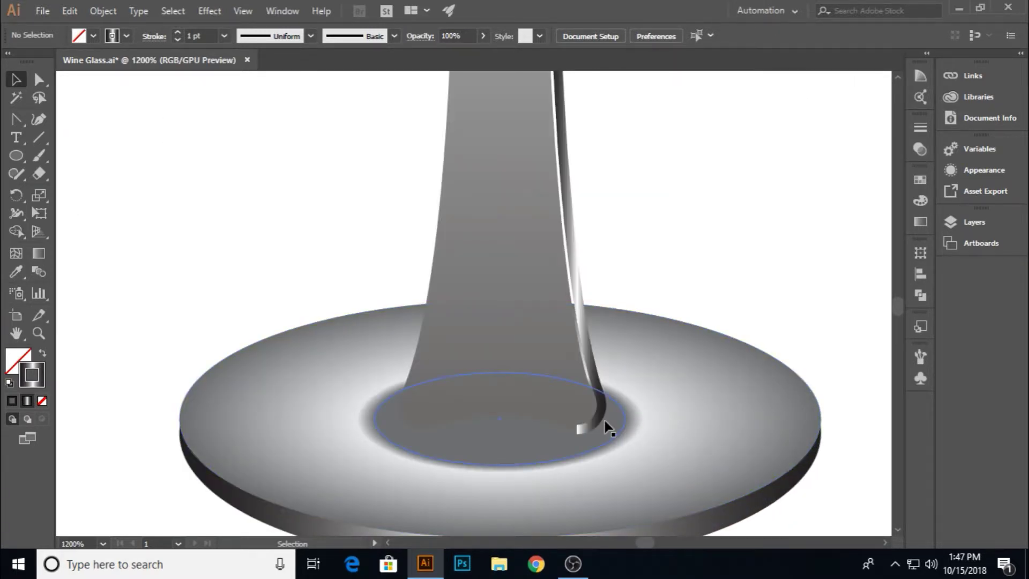
click(596, 381)
key(Down)
key(ctrl+z)
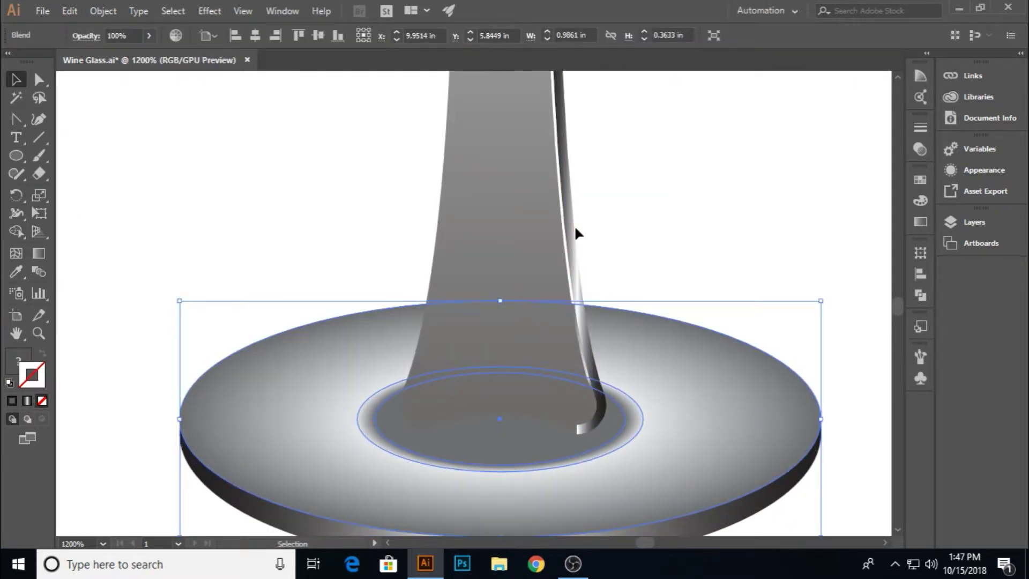
click(569, 233)
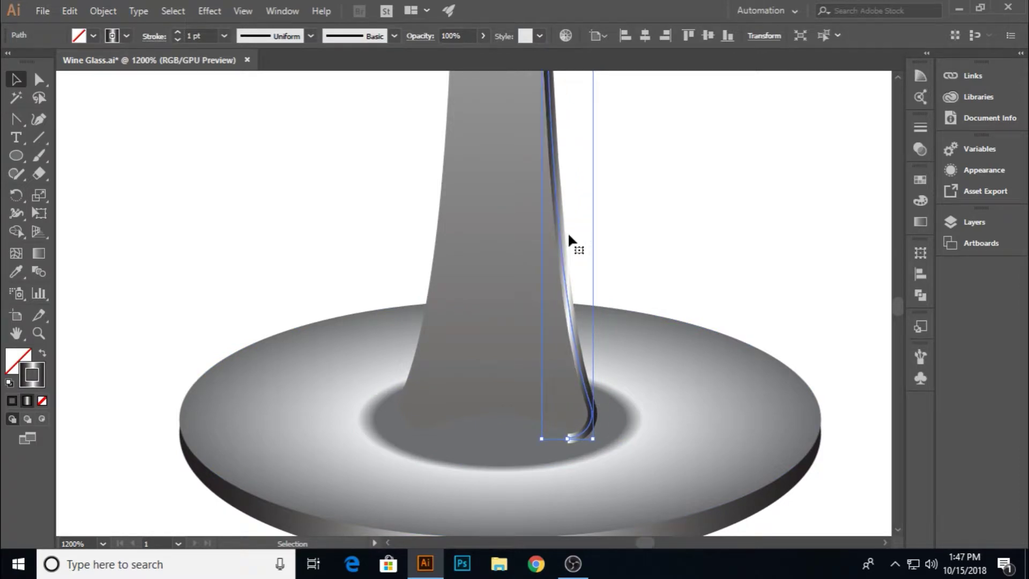
scroll(645, 275, down, 3)
click(729, 213)
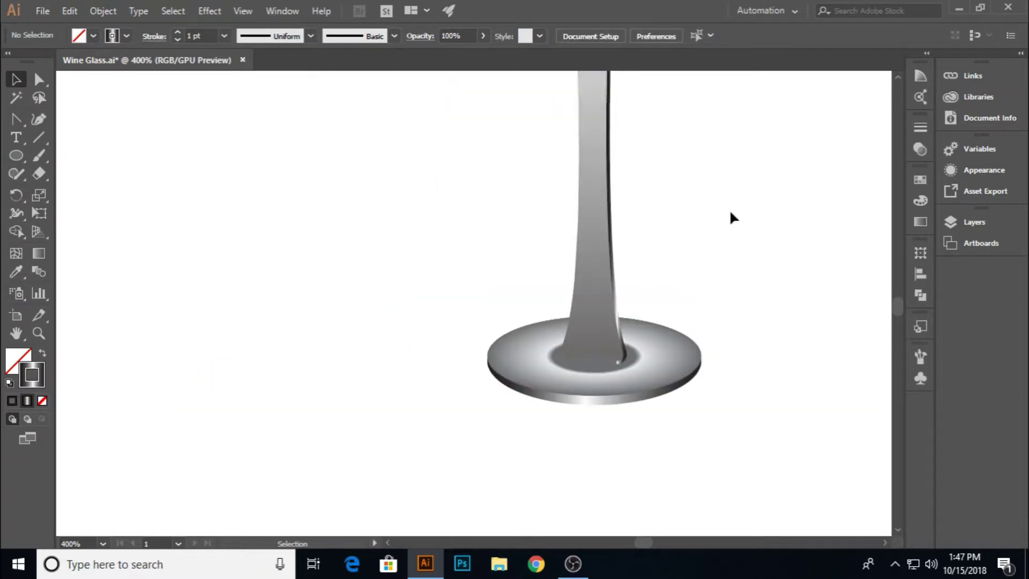
Add an anchor point to the right edge curve where the stem meets the foot and delete the portion below it.
scroll(740, 188, down, 4)
scroll(764, 251, up, 2)
scroll(680, 343, up, 1)
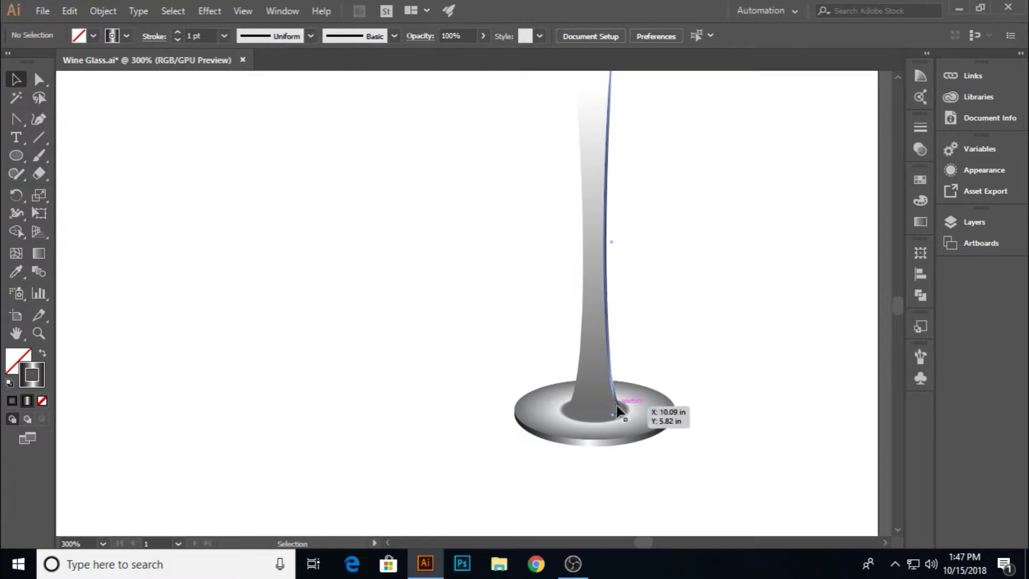
drag(17, 118, 80, 138)
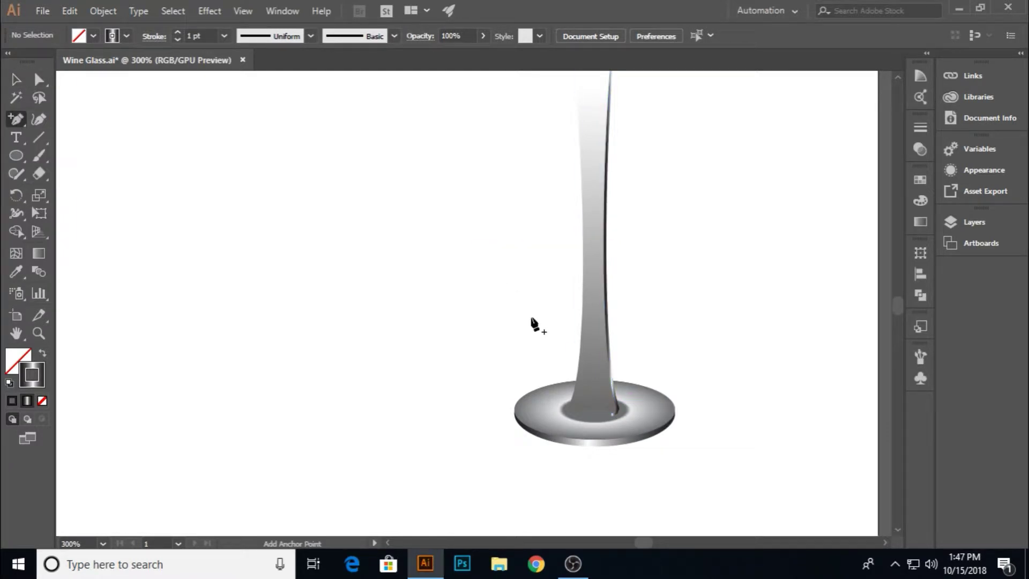
click(612, 379)
key(a)
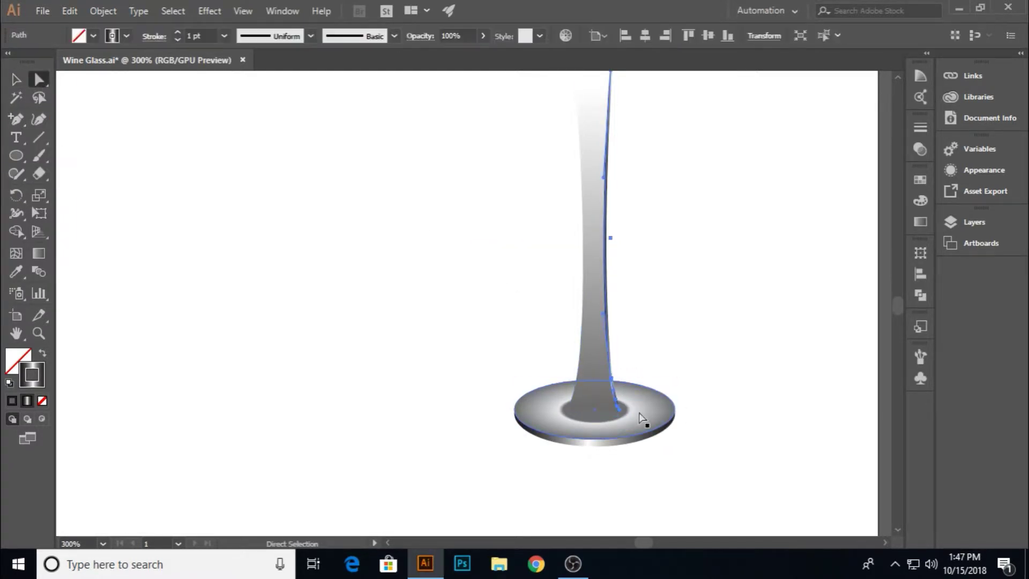
click(689, 444)
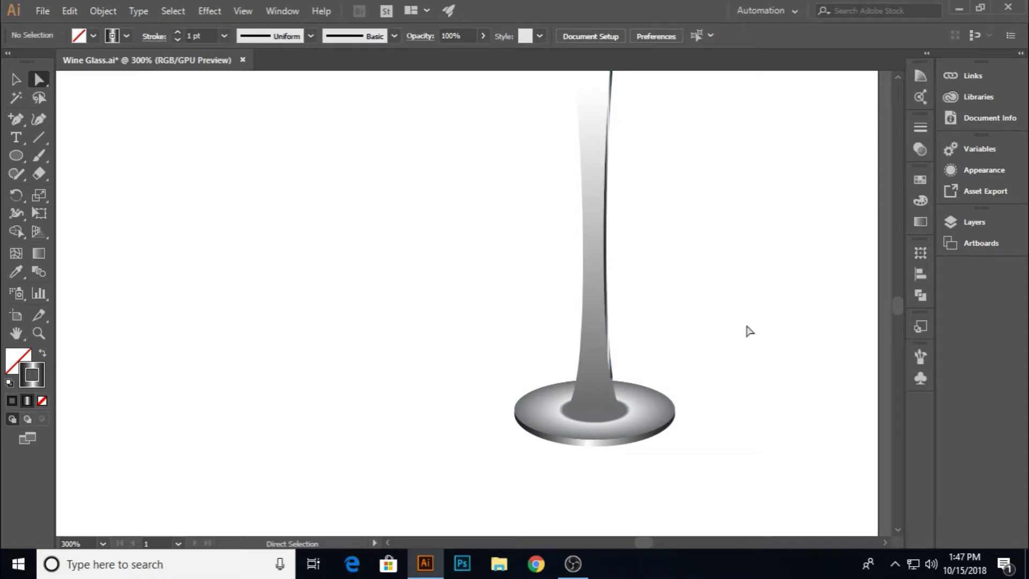
scroll(688, 243, up, 3)
click(611, 161)
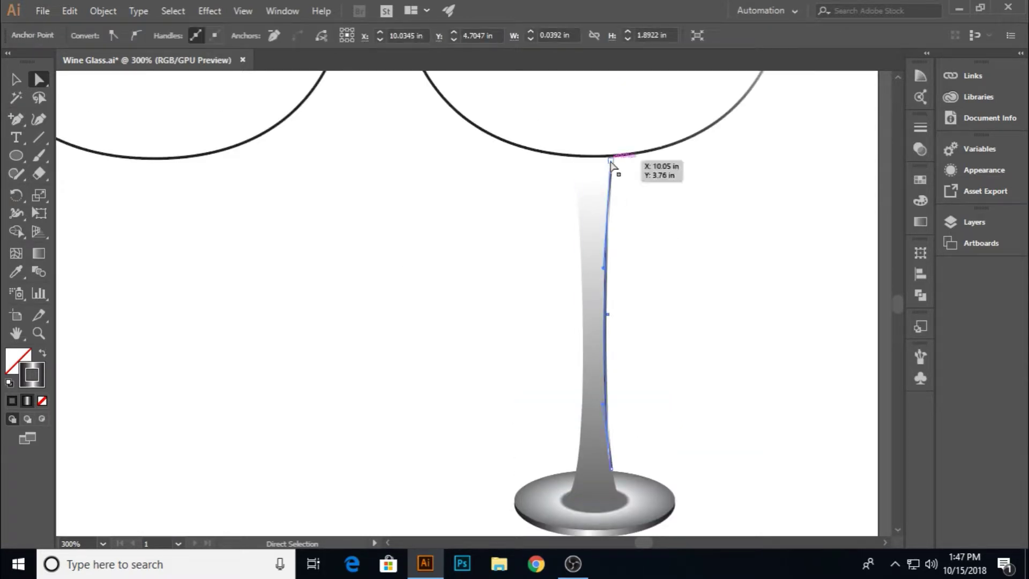
click(651, 204)
Duplicate the right edge curve, flip the copy horizontally and place it along the stem's left edge.
click(8, 78)
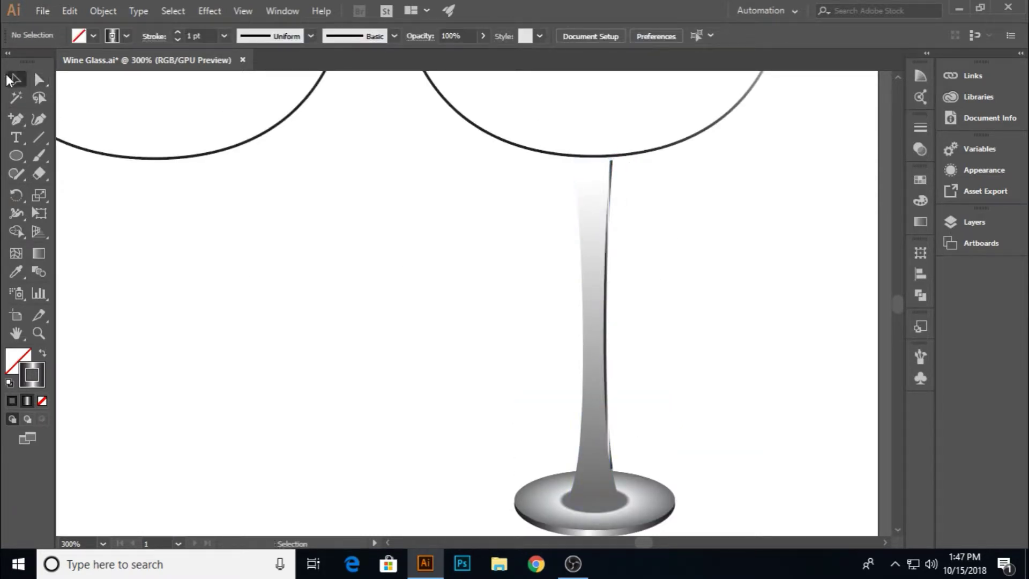
drag(609, 398, 581, 402)
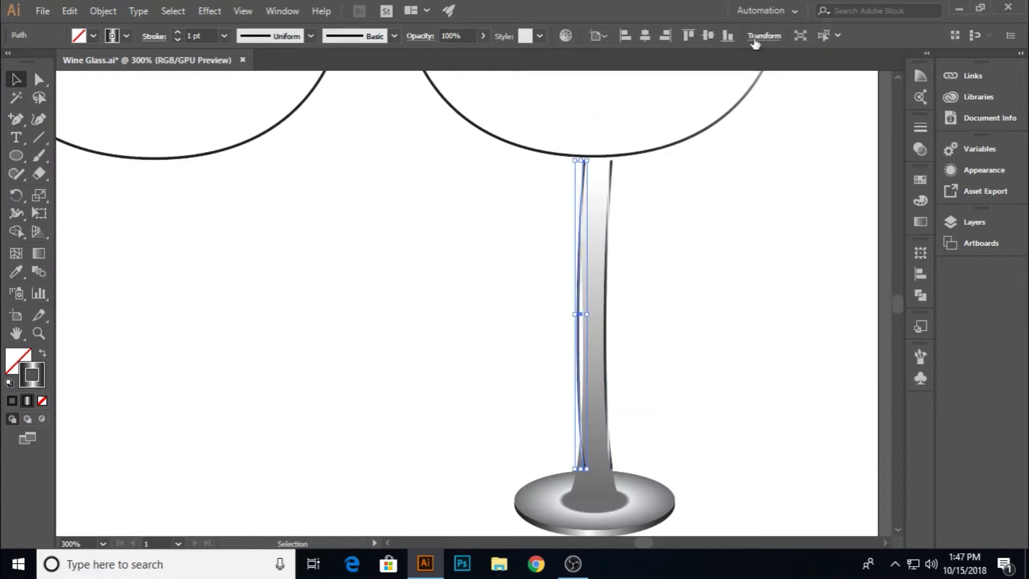
click(761, 36)
click(772, 48)
click(861, 63)
click(743, 239)
click(740, 244)
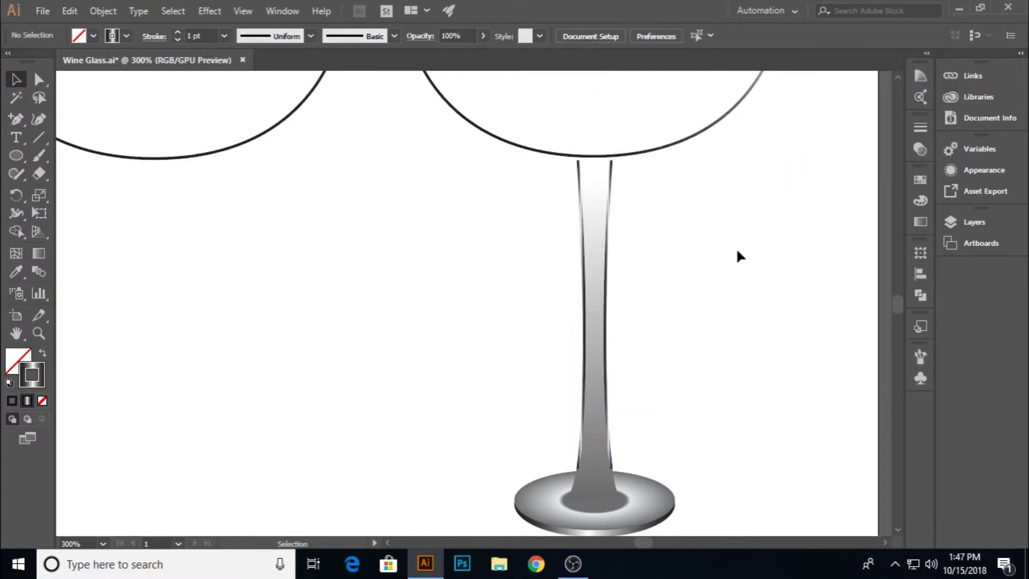
Widen the white middle of the left edge line's stroke gradient by moving both midpoints outward, the second to 56.67%.
click(586, 360)
key(ctrl+F9)
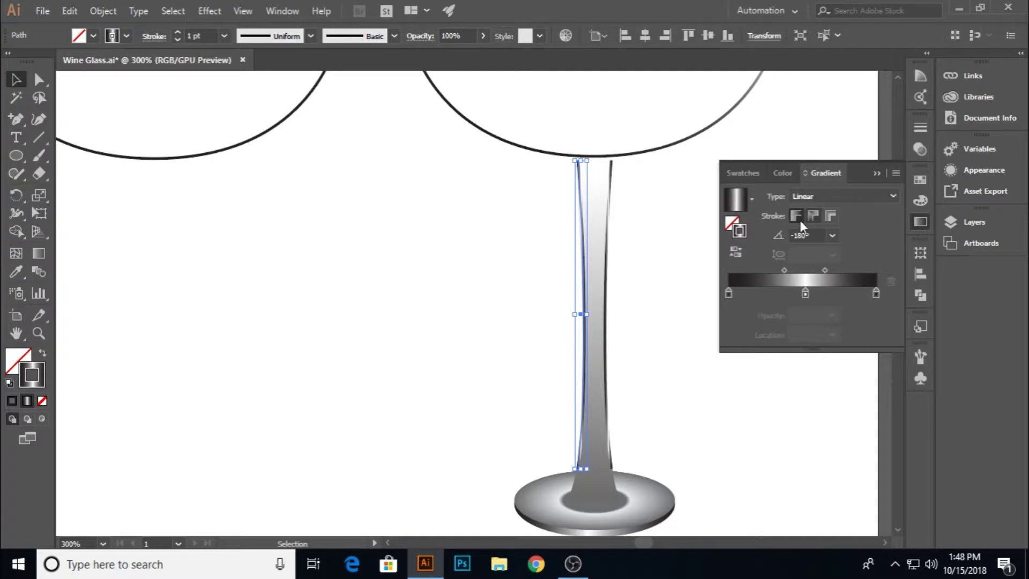
drag(783, 271, 760, 271)
drag(825, 271, 845, 270)
click(698, 285)
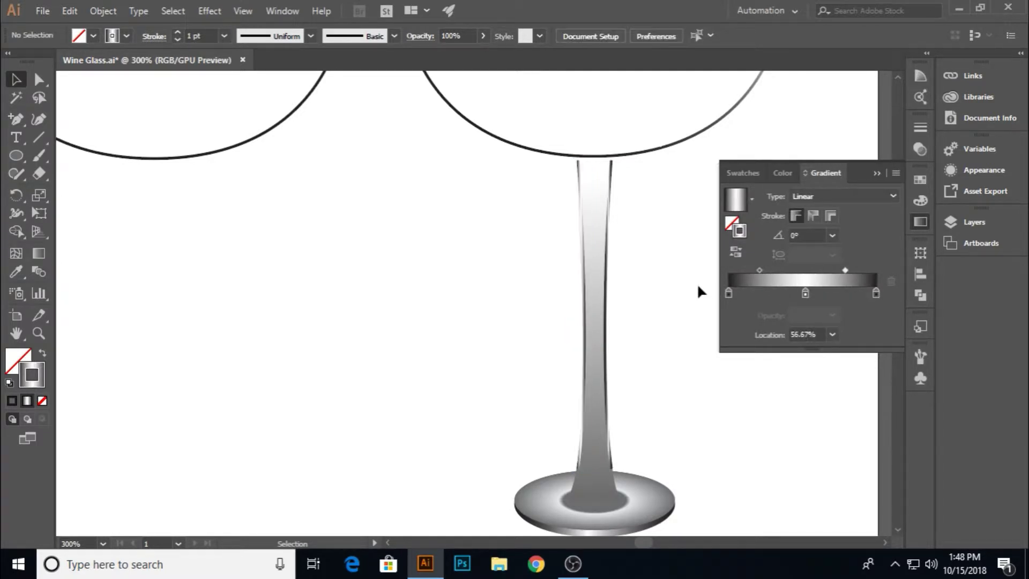
click(877, 174)
Nudge the bowl outline down slightly so it meets the top of the stem.
alt+scroll(680, 272, down, 2)
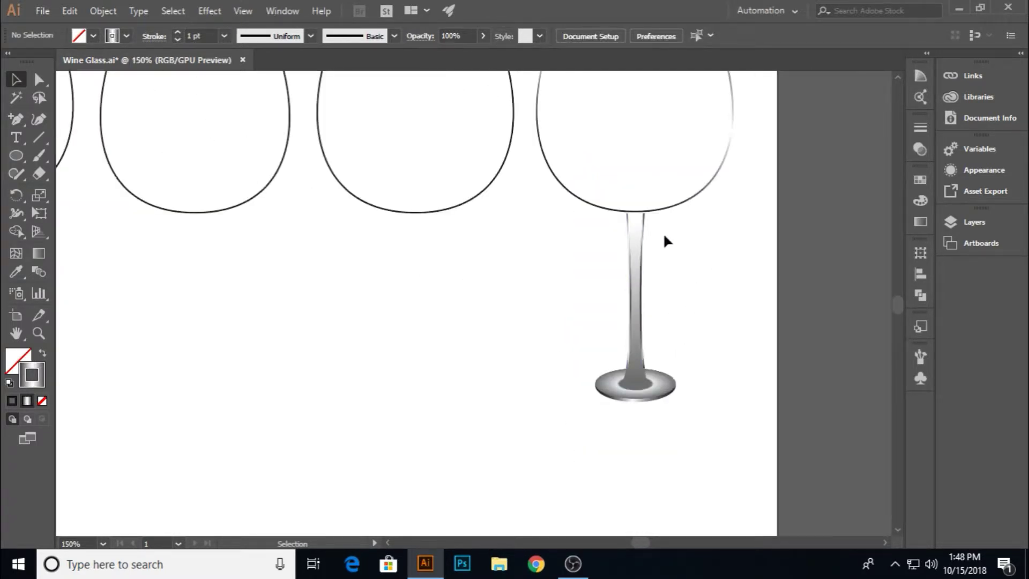
click(655, 212)
key(Down)
click(745, 300)
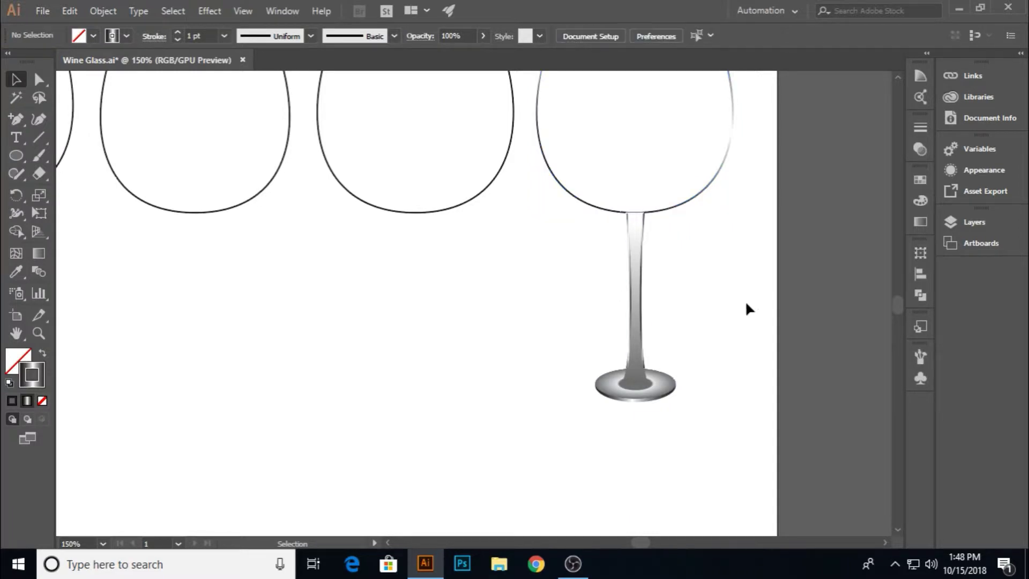
Nudge the left edge line outward onto the stem's left edge.
alt+scroll(616, 210, up, 5)
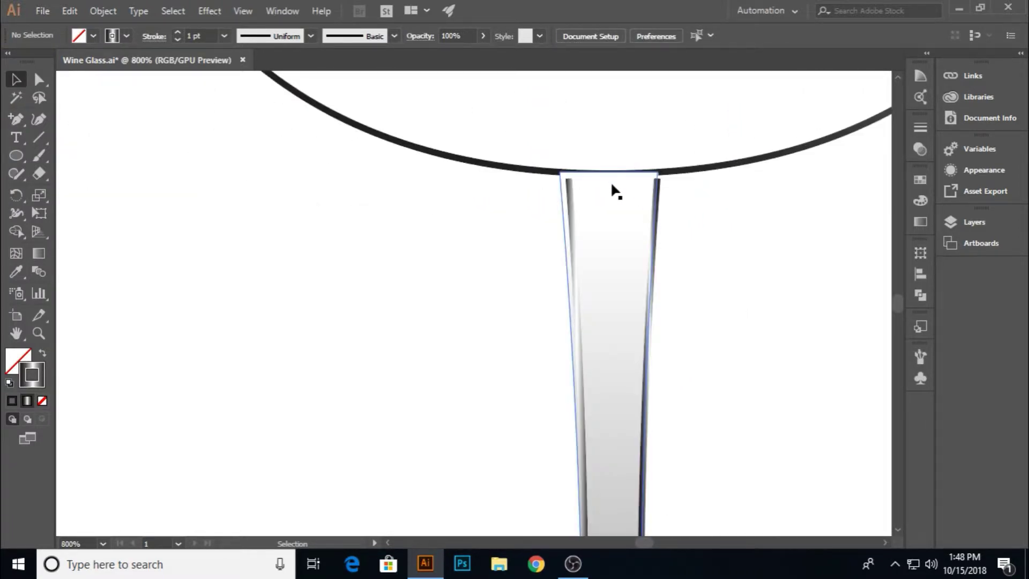
click(571, 217)
key(Left)
click(670, 236)
Bend the stem's top edge downward with the Anchor Point tool so it follows the curve of the bowl's base.
click(628, 227)
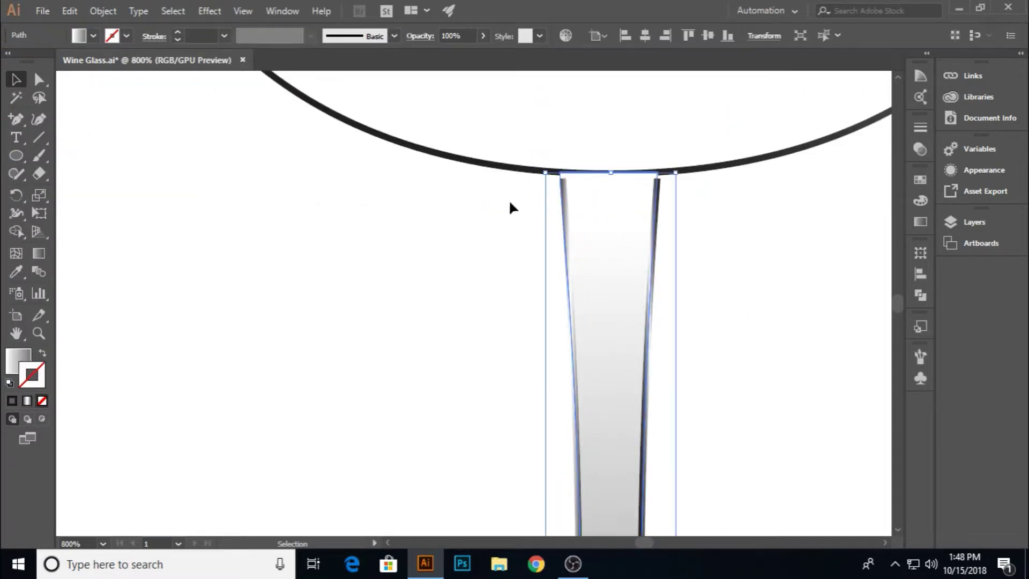
click(38, 80)
drag(16, 119, 59, 170)
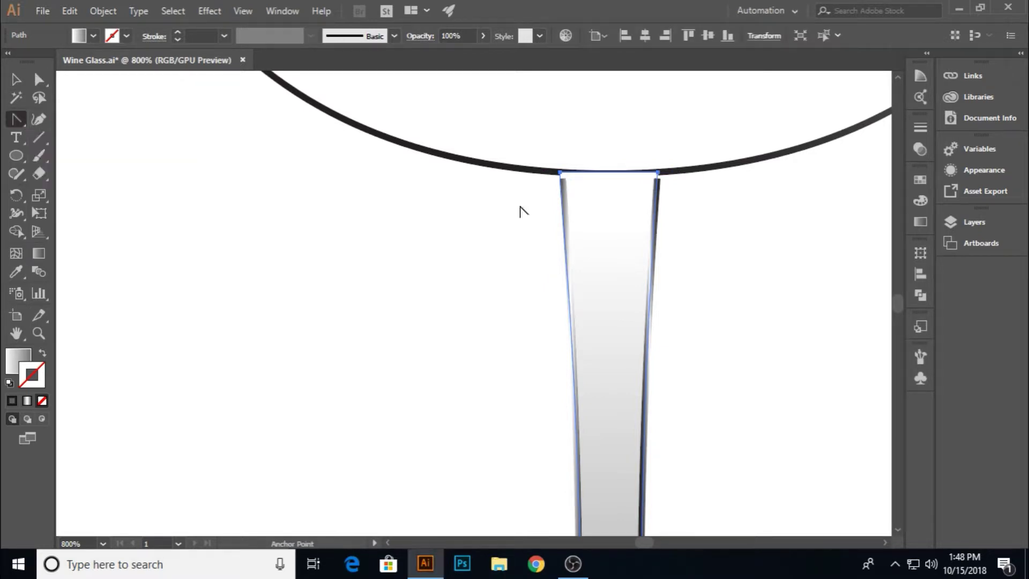
click(609, 175)
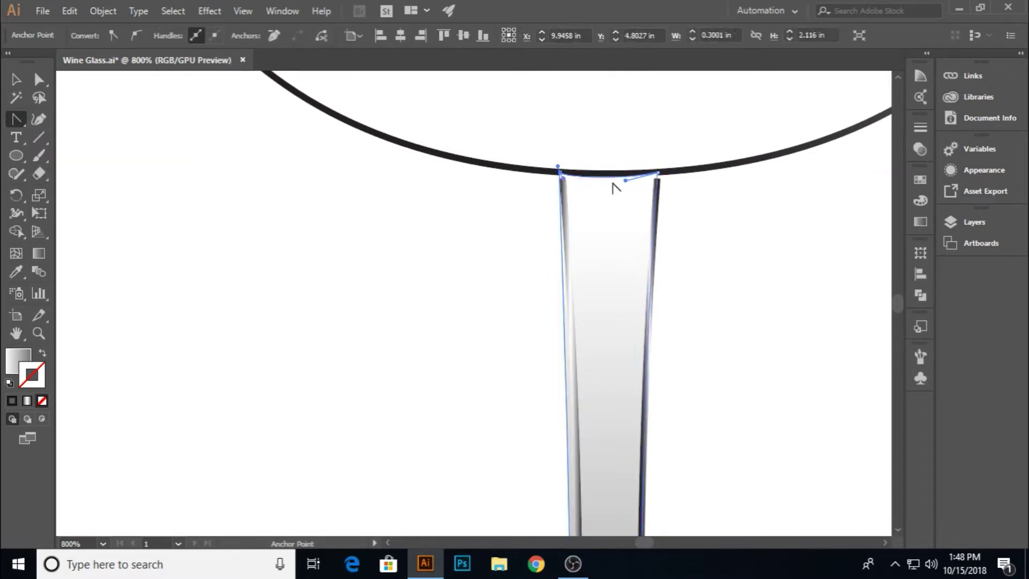
click(657, 173)
key(ctrl+z)
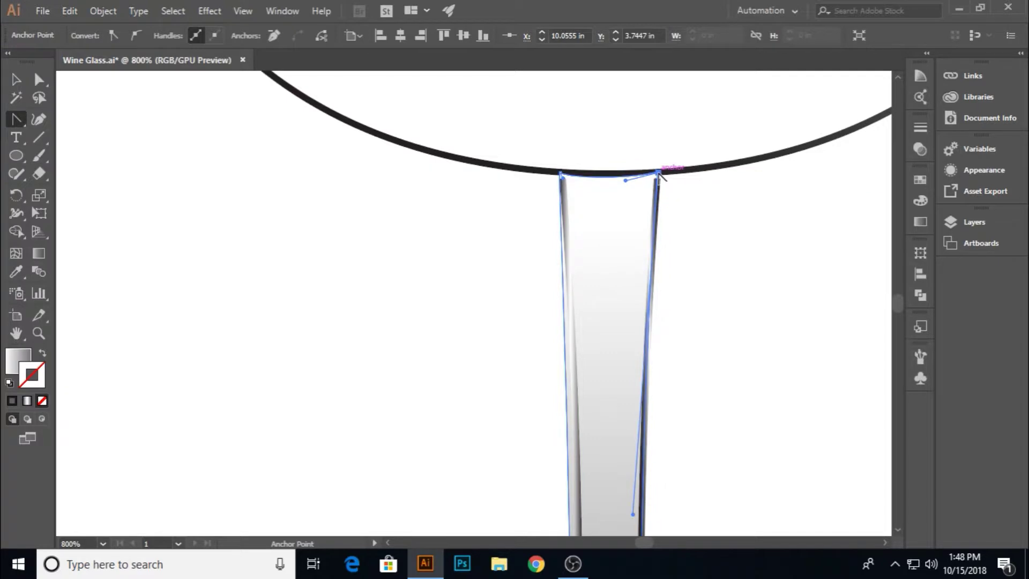
click(658, 172)
key(ctrl+z)
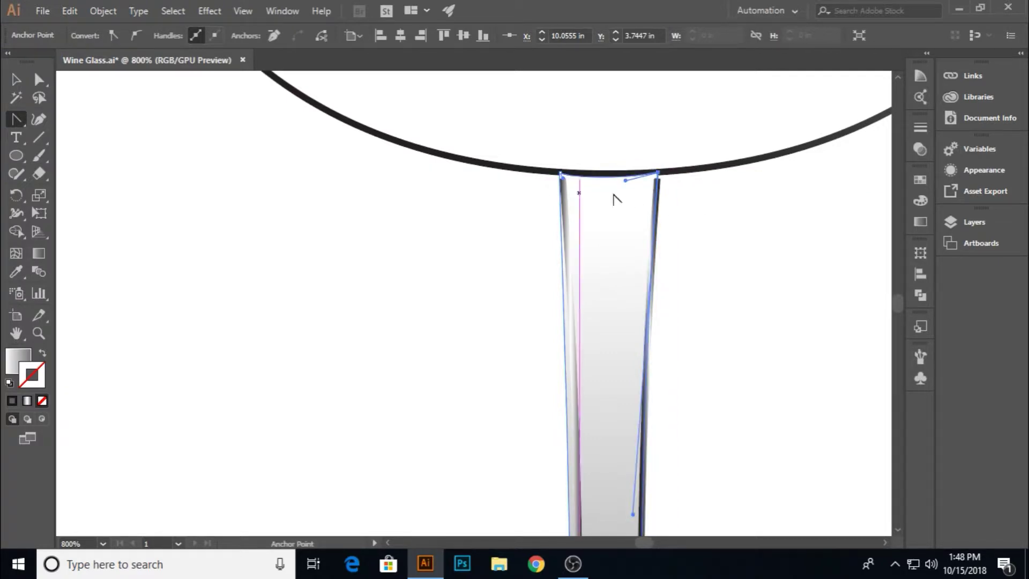
key(ctrl+z)
click(36, 83)
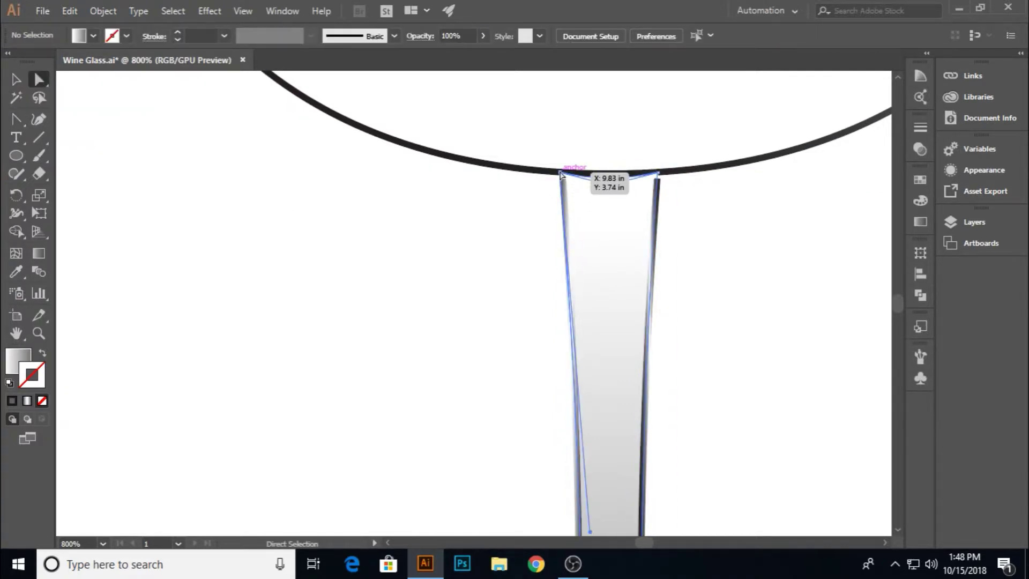
click(657, 173)
click(686, 250)
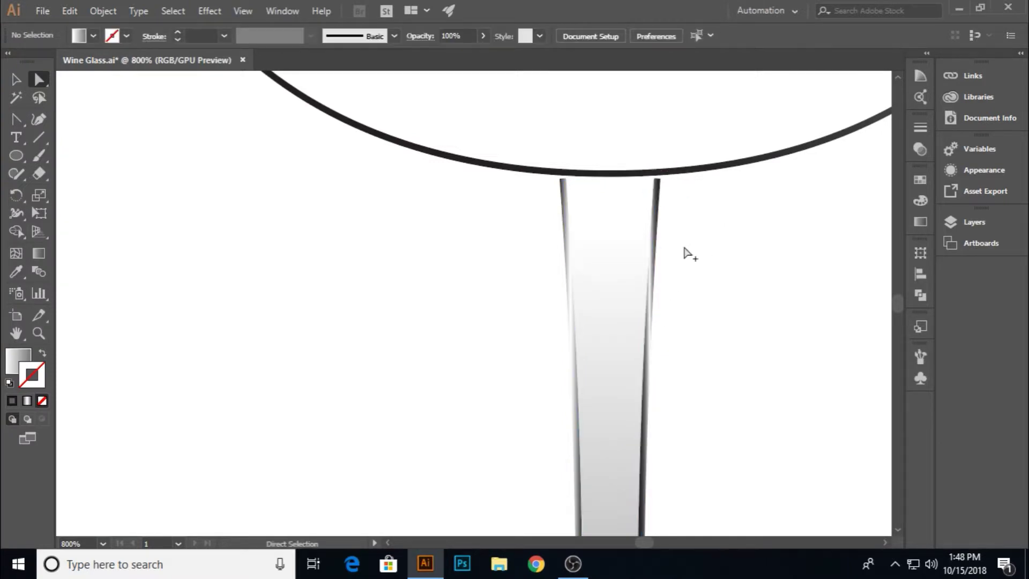
Draw a thin flat ellipse across the top of the stem, just under the bowl.
scroll(689, 254, down, 5)
scroll(665, 255, up, 5)
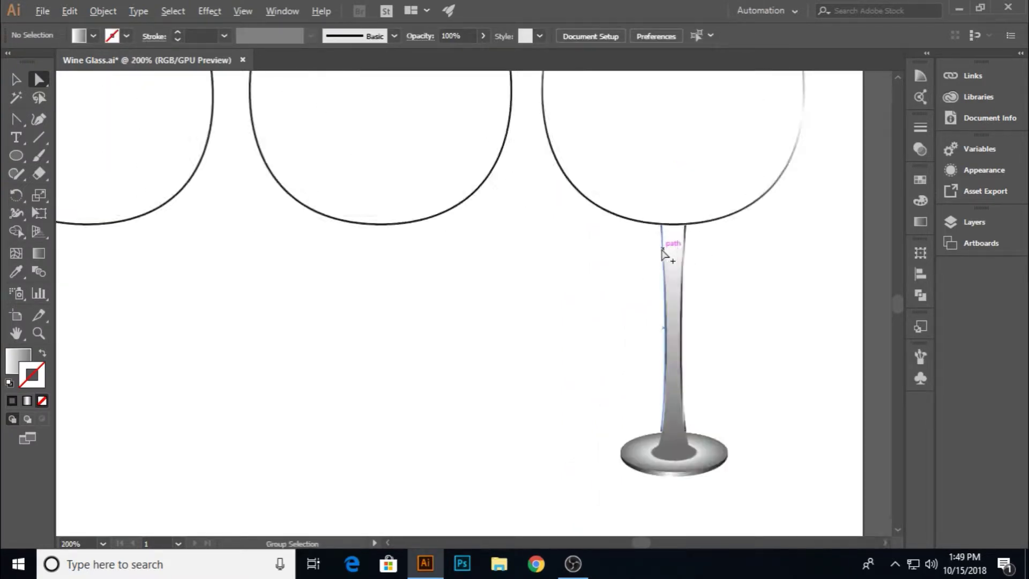
click(16, 156)
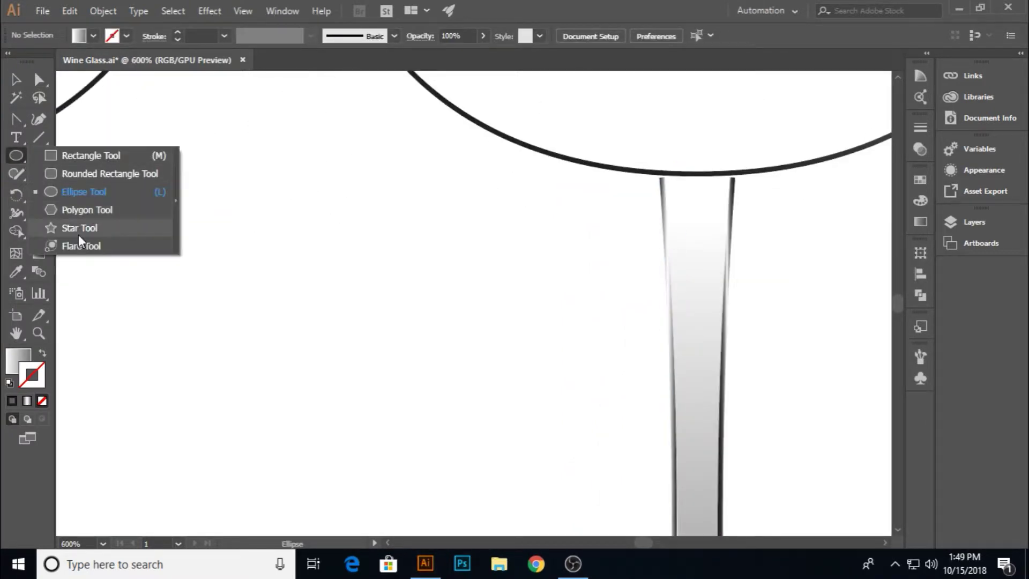
click(66, 193)
drag(660, 174, 739, 182)
click(14, 79)
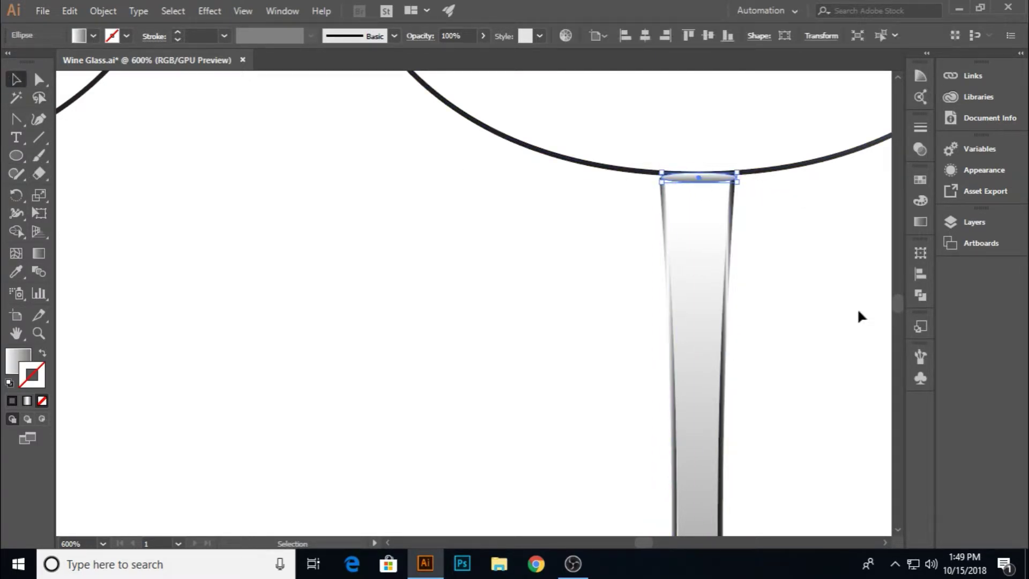
Fill the thin ellipse at the top of the stem with the black-and-white radial gradient and remove its stroke.
click(920, 221)
click(847, 196)
click(828, 220)
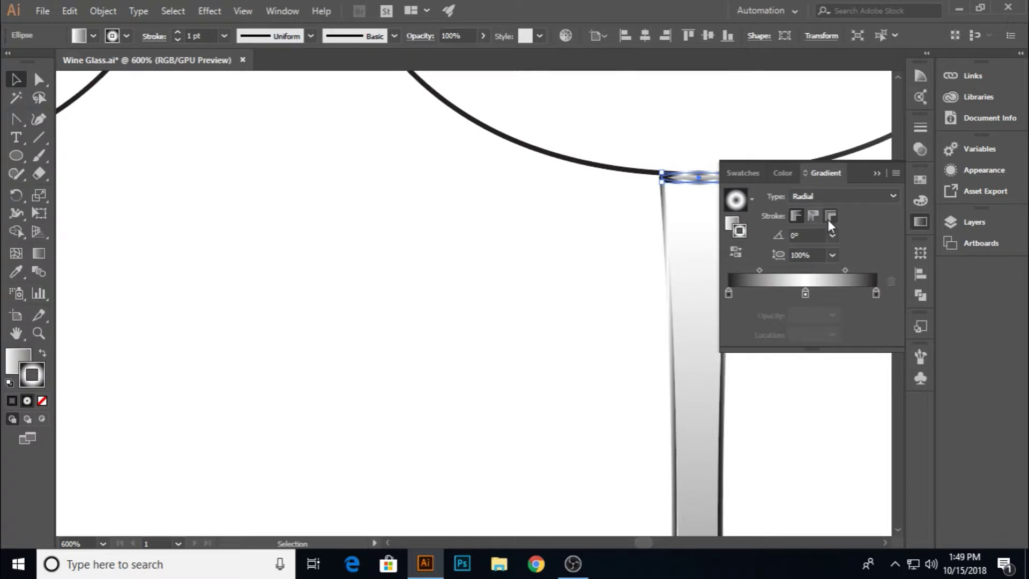
click(43, 354)
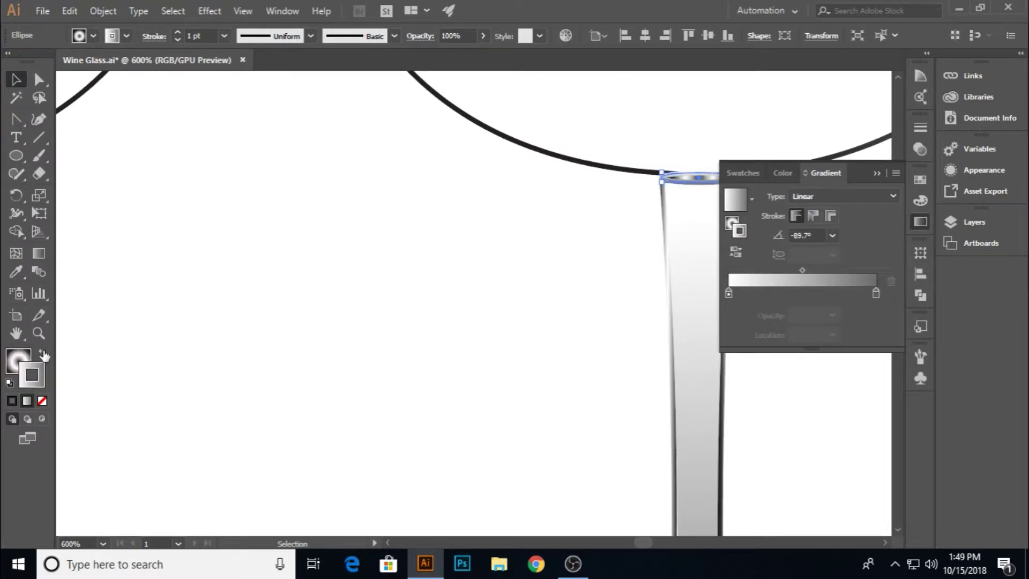
click(43, 402)
click(453, 308)
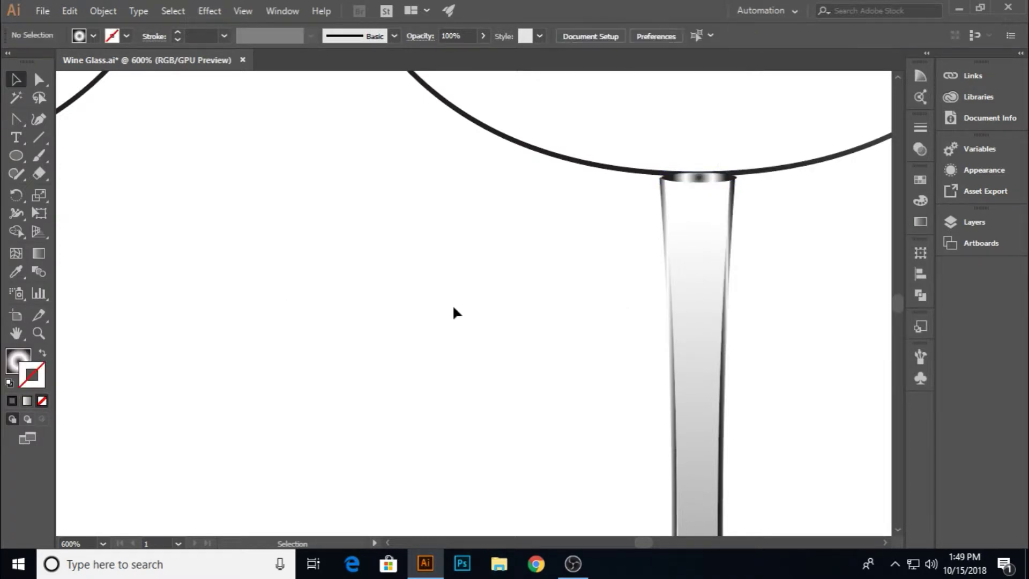
click(705, 175)
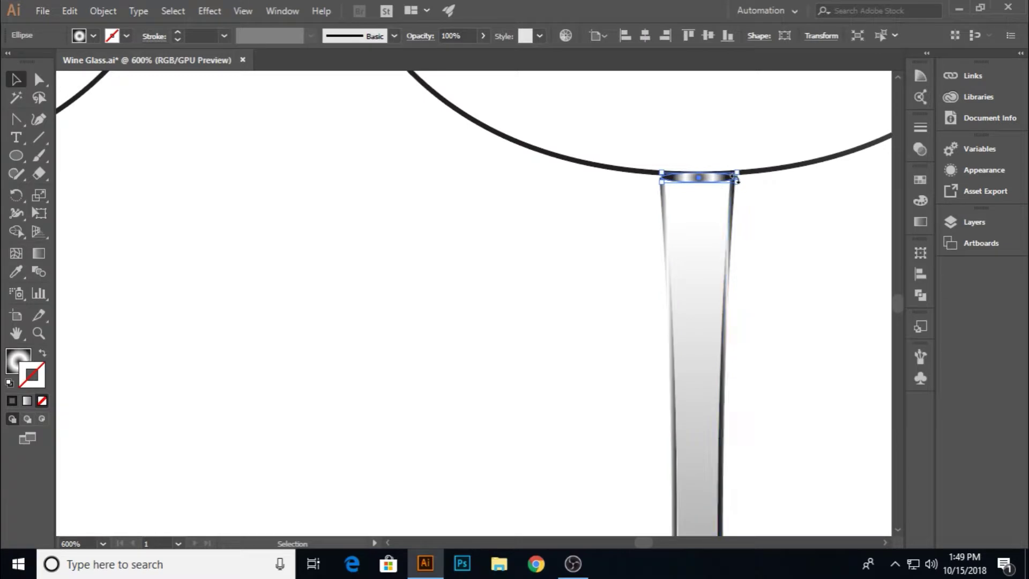
click(804, 230)
Copy the small gradient ellipse onto the bowl's base just above the stem and widen the copy well past the stem's edges.
scroll(722, 214, down, 5)
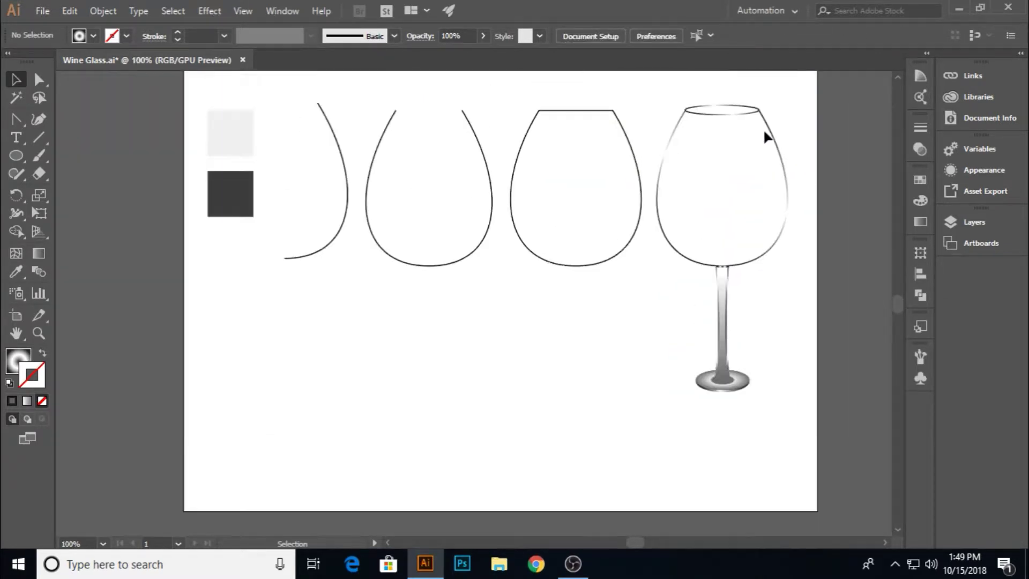
scroll(731, 267, down, 1)
scroll(732, 268, up, 2)
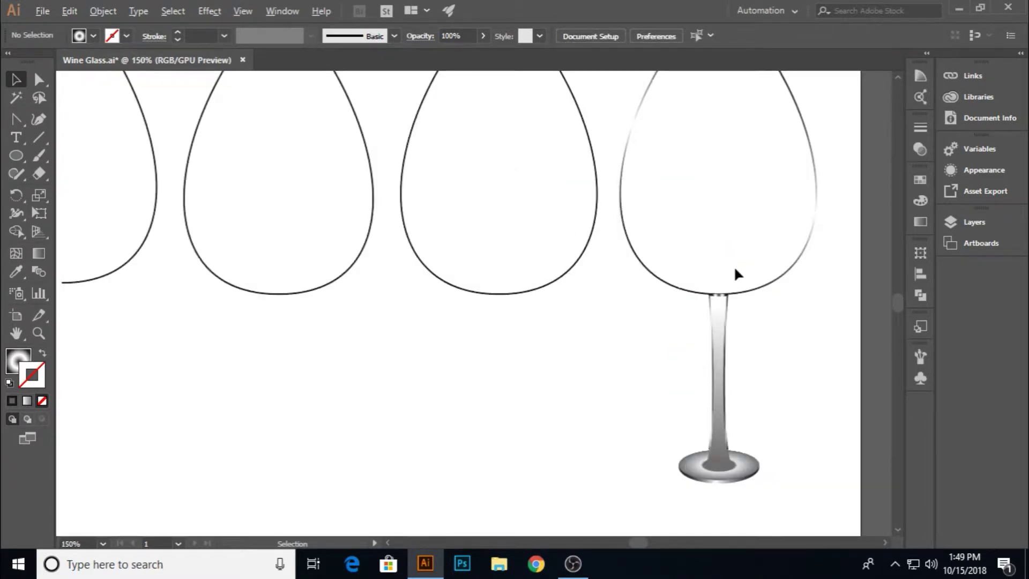
click(718, 294)
key(a)
key(ctrl+c)
key(ctrl+v)
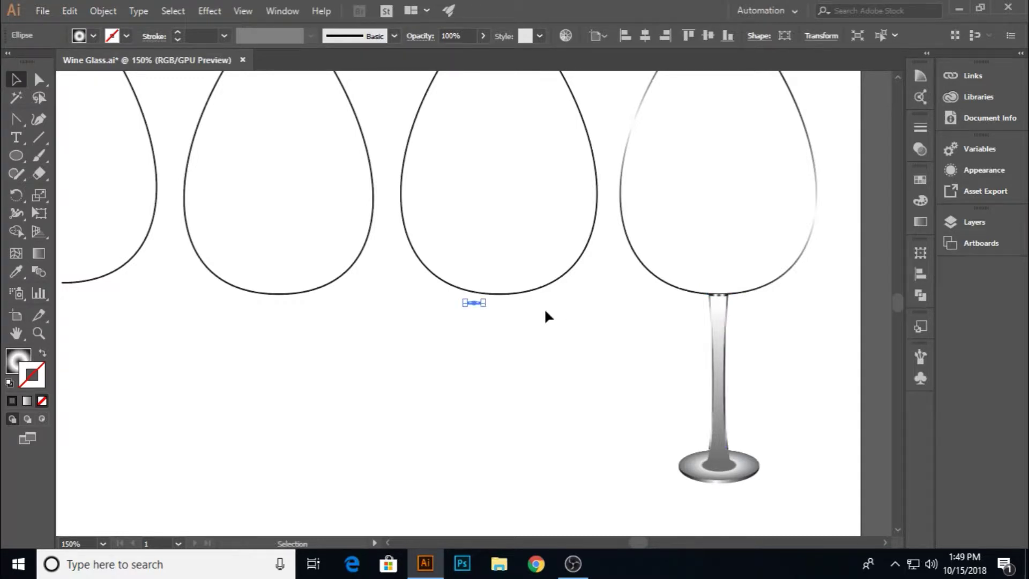
scroll(723, 298, up, 6)
drag(698, 275, 699, 221)
drag(772, 239, 805, 254)
click(700, 282)
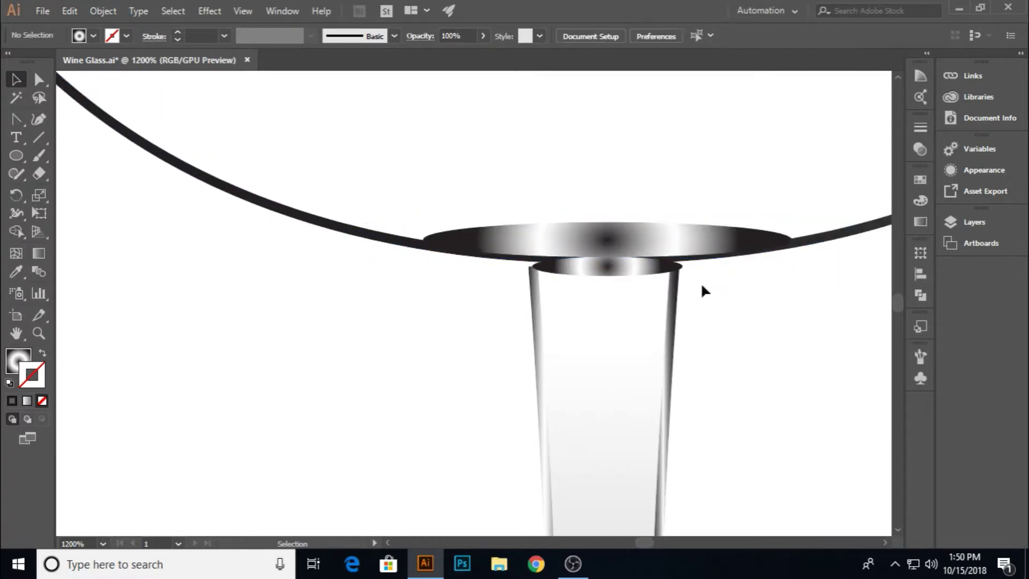
Shift the wide ellipse down slightly onto the top of the stem and stretch its upper edge a little upward.
click(614, 240)
drag(607, 222, 608, 266)
click(714, 310)
click(594, 253)
click(692, 298)
click(573, 249)
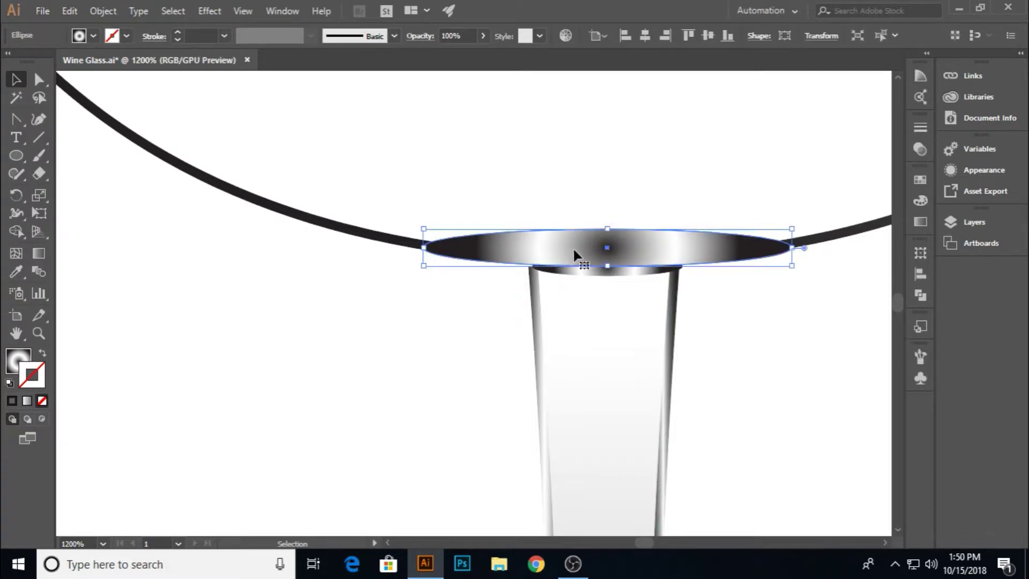
drag(606, 230, 607, 225)
click(713, 310)
Set the opacity of the wide ellipse at the bowl's base to 75% and edit the small ellipse's opacity too.
scroll(651, 284, down, 6)
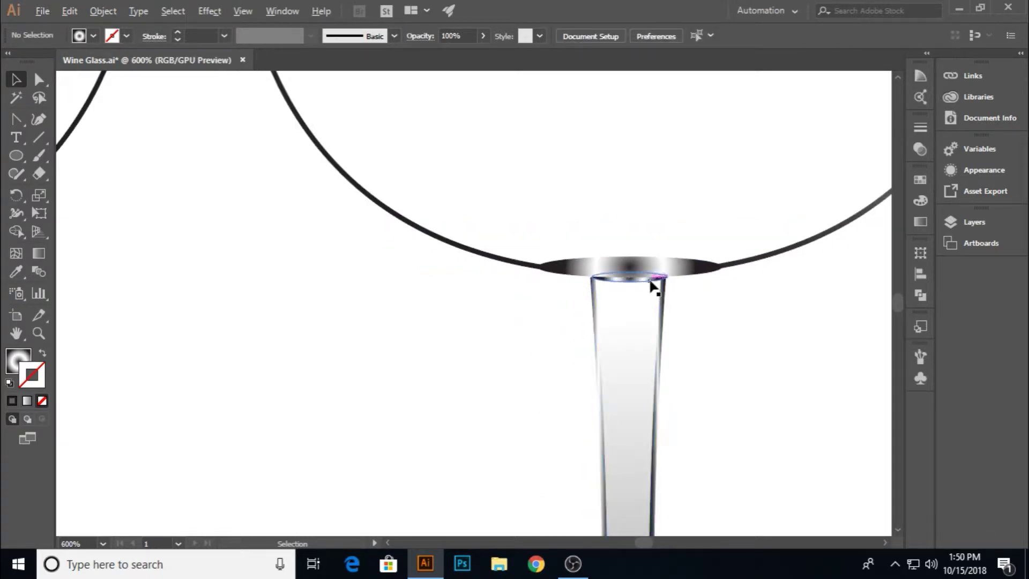
click(663, 274)
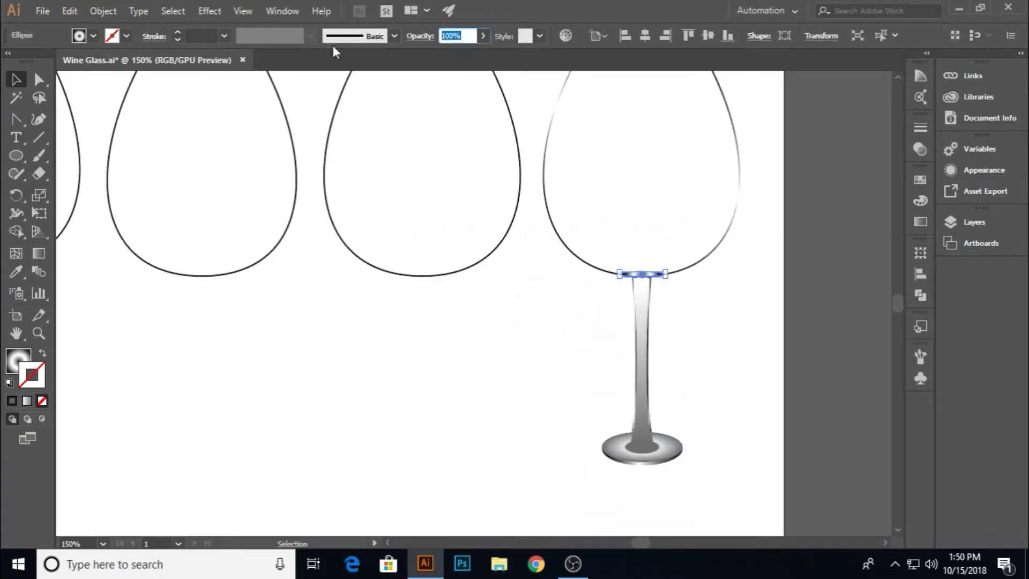
click(590, 321)
scroll(647, 275, up, 4)
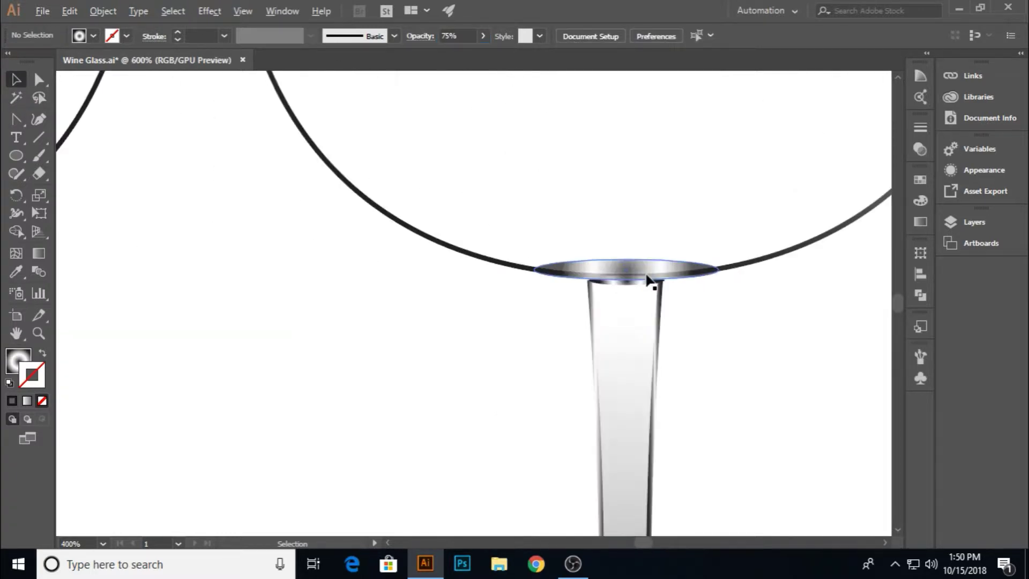
click(645, 281)
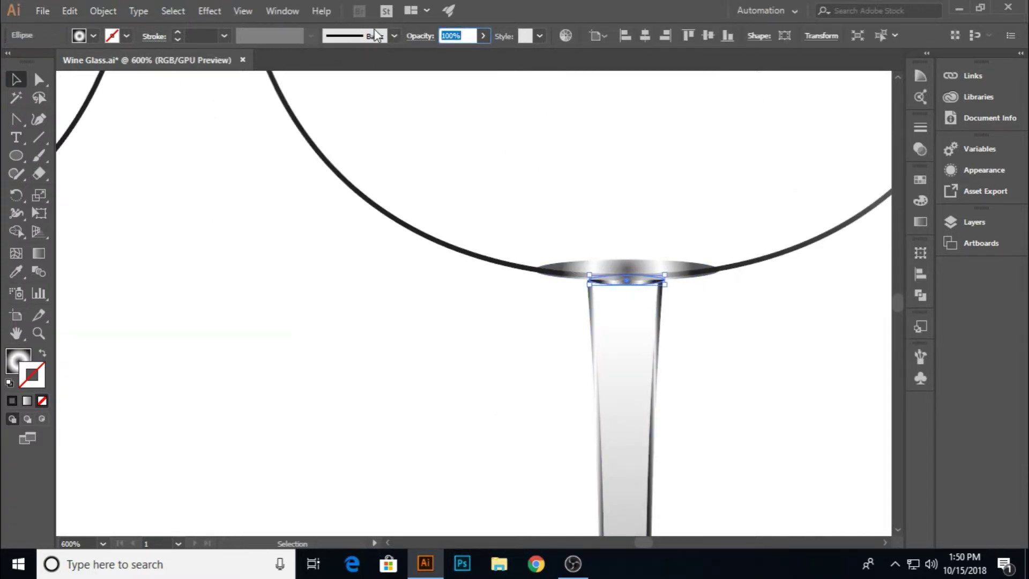
click(484, 272)
click(697, 282)
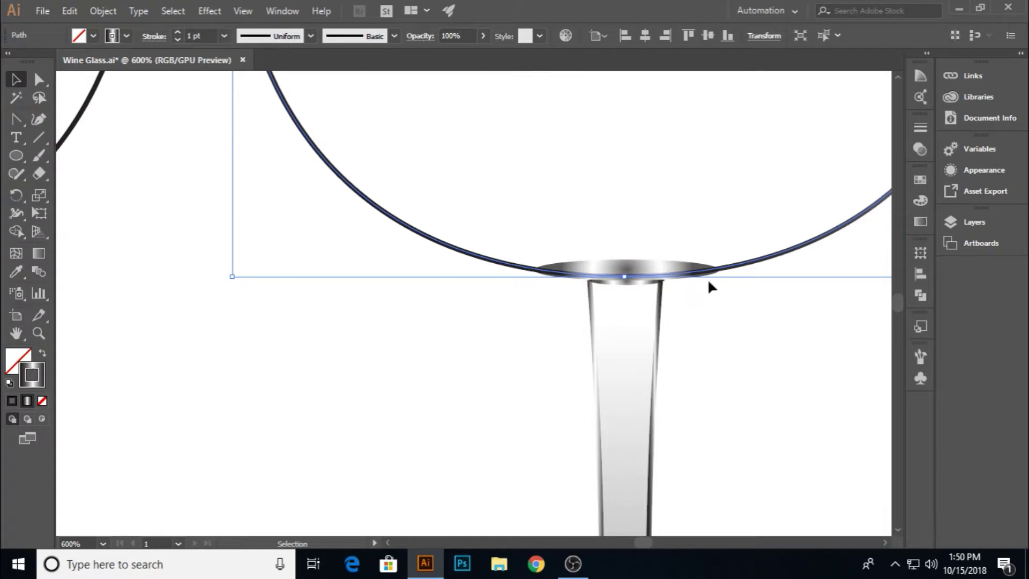
click(660, 338)
scroll(659, 338, down, 6)
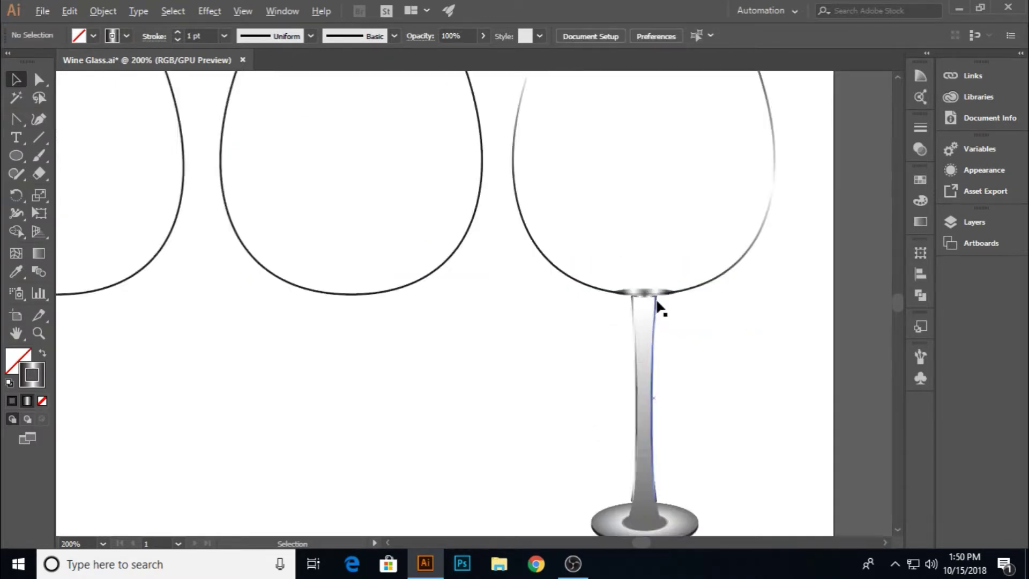
Flatten the rim ellipse at the top of the finished glass's bowl and save the document.
scroll(652, 294, up, 1)
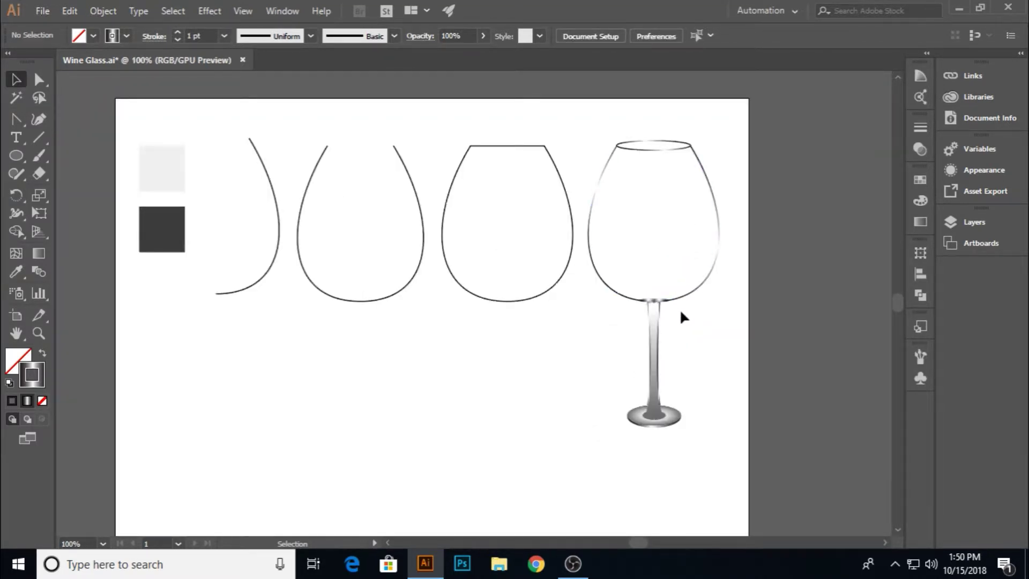
scroll(654, 155, up, 3)
drag(651, 135, 651, 127)
click(835, 138)
key(ctrl+1)
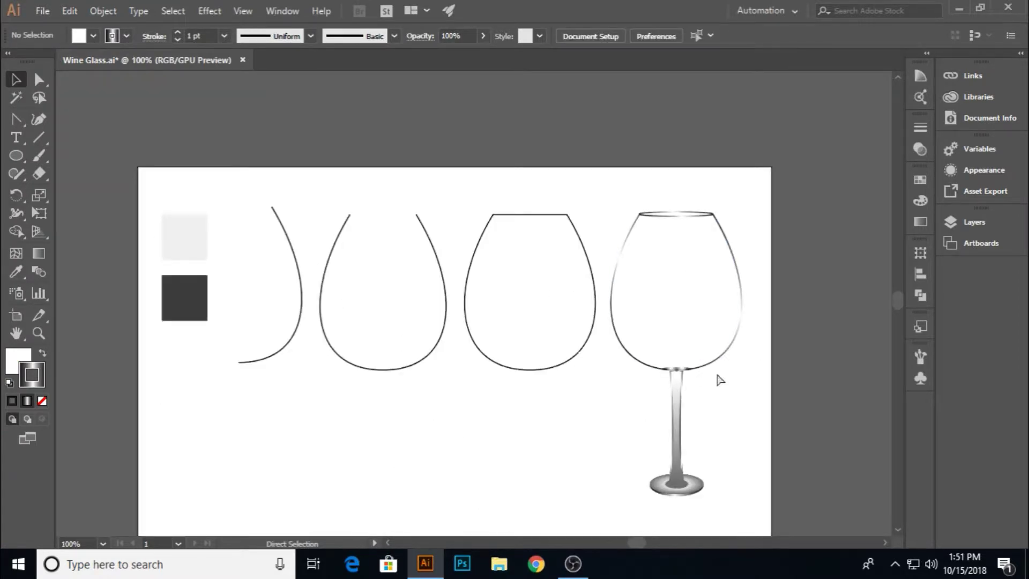
key(ctrl+s)
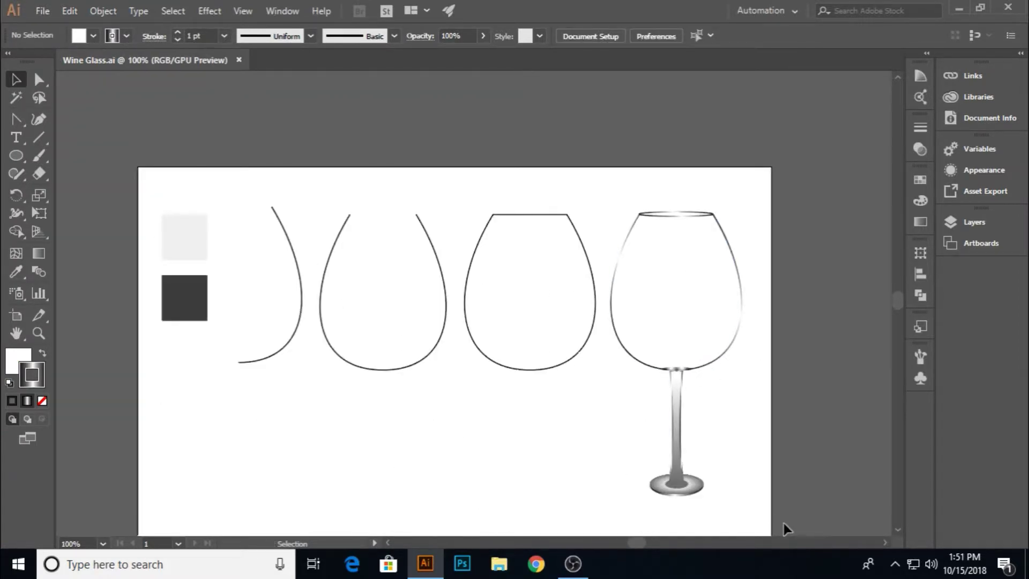
Try an opacity of 75% on the ellipses that form the glass's foot.
alt+scroll(669, 356, down, 1)
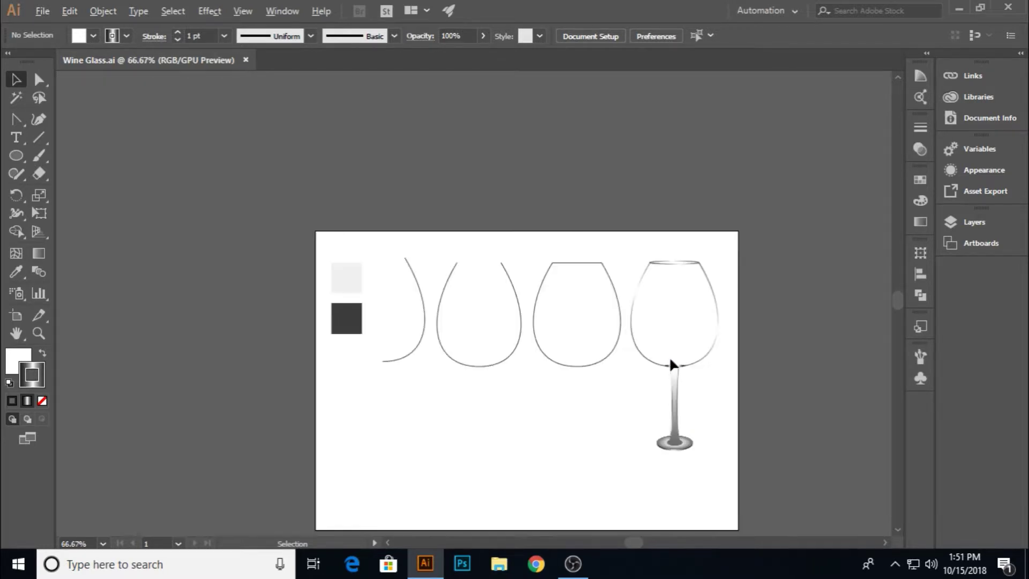
drag(710, 450, 676, 441)
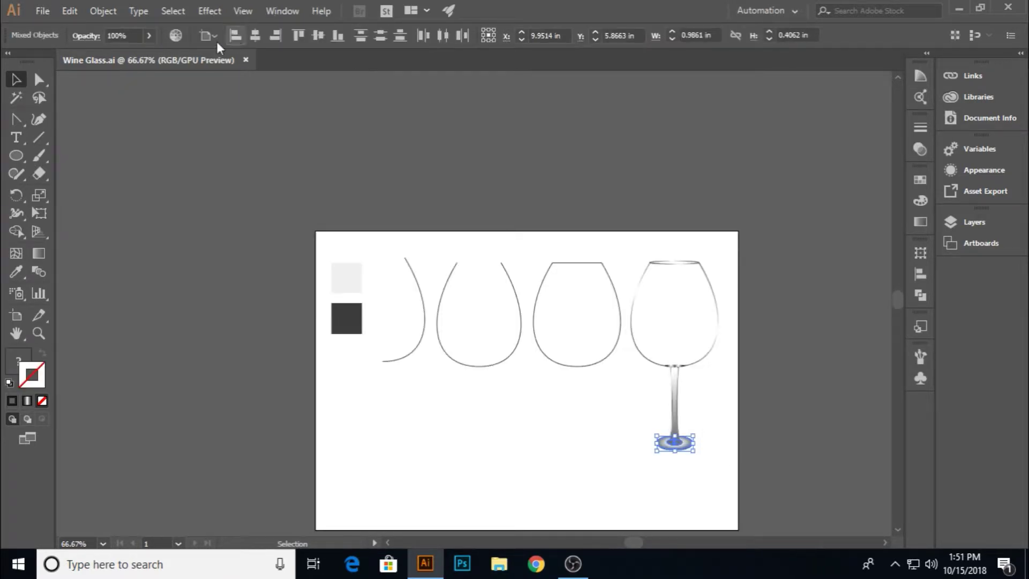
click(132, 35)
text(75)
key(Return)
click(588, 510)
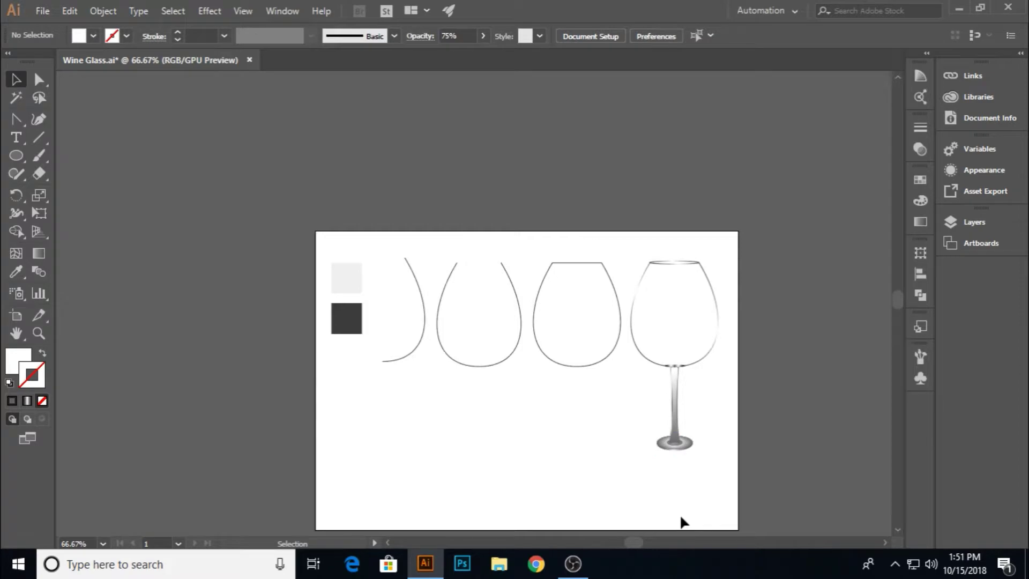
Set the opacity of the foot's ellipses to 50%.
drag(698, 468, 684, 432)
text(50)
key(Return)
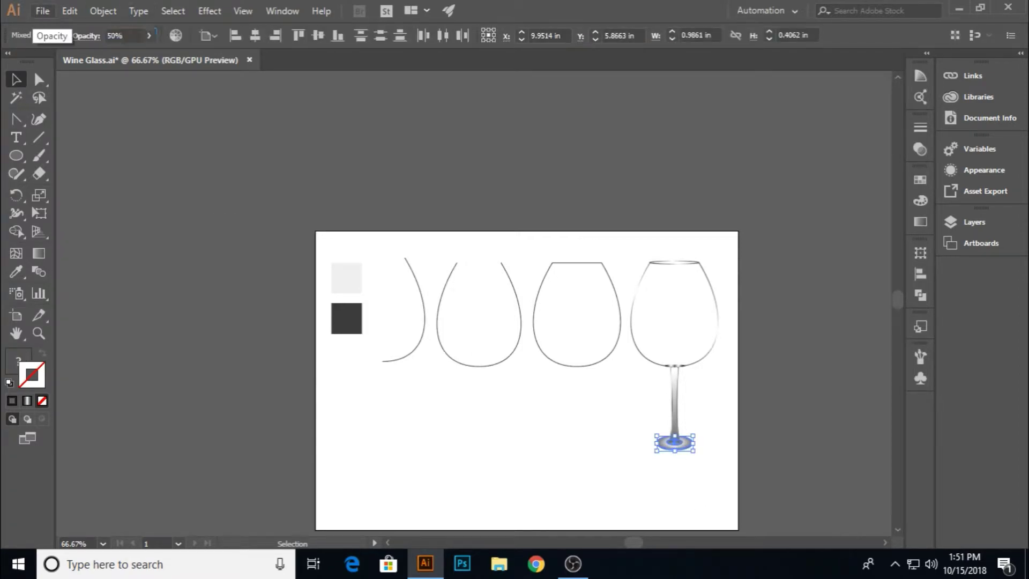
click(488, 391)
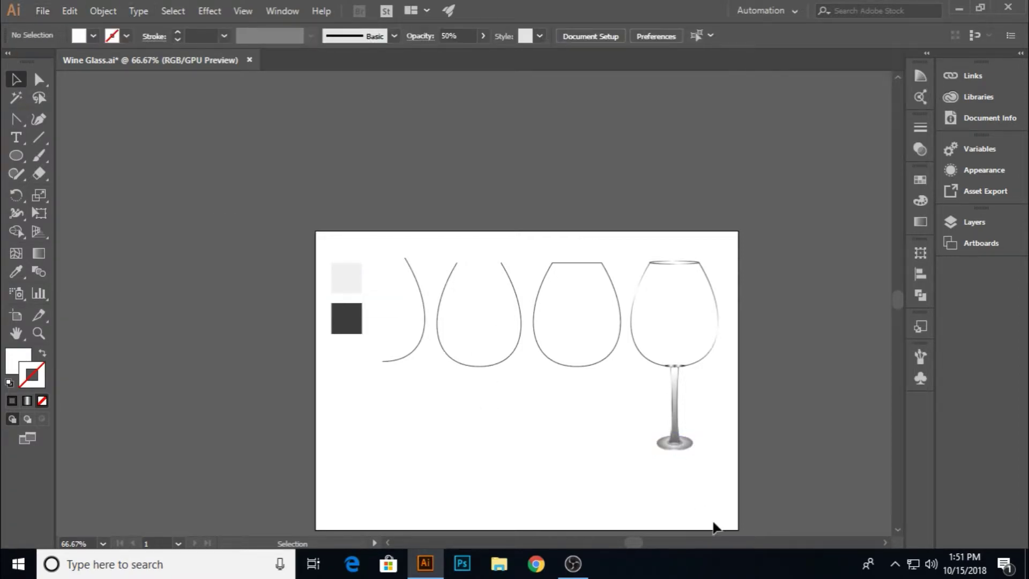
Move the two half-curves and the closed bowl outline below the colour swatches, and shift the complete glass into the cleared space.
drag(478, 366, 356, 481)
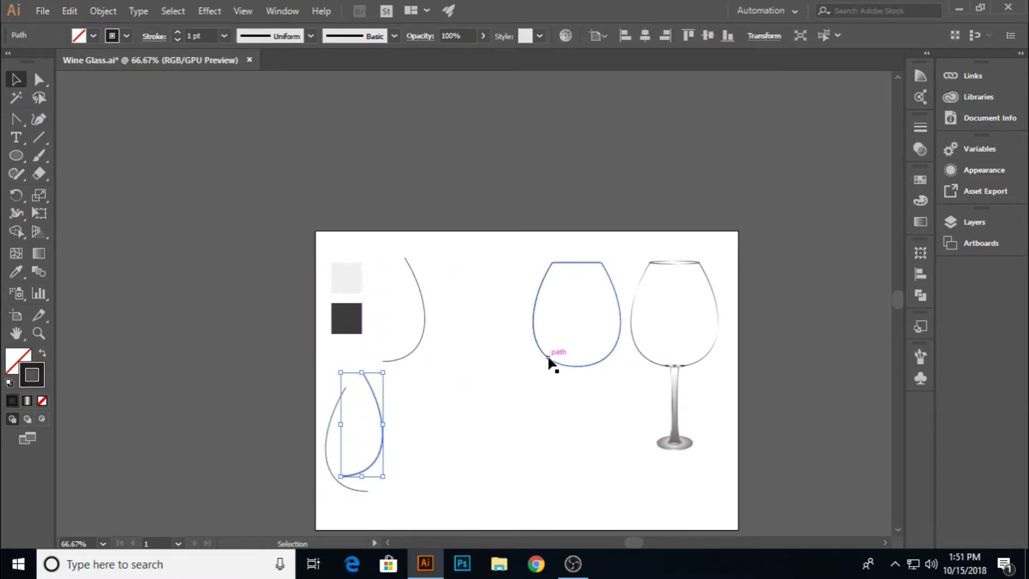
drag(553, 364, 409, 458)
drag(682, 451, 681, 450)
drag(675, 414, 606, 430)
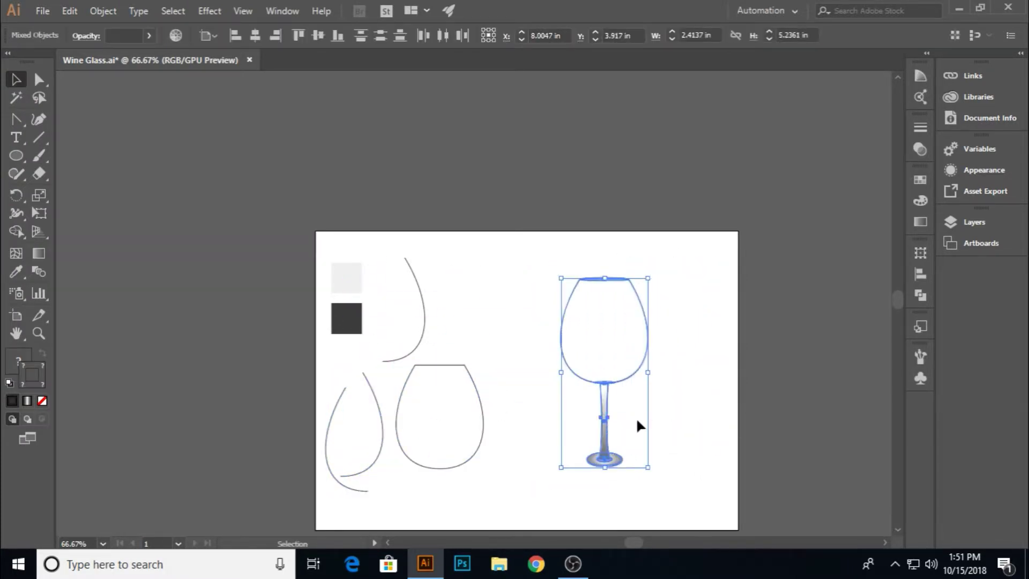
click(637, 418)
Fill the glass's bowl with the light grey swatch C=0 M=0 Y=0 K=10, keeping its gradient stroke.
click(644, 360)
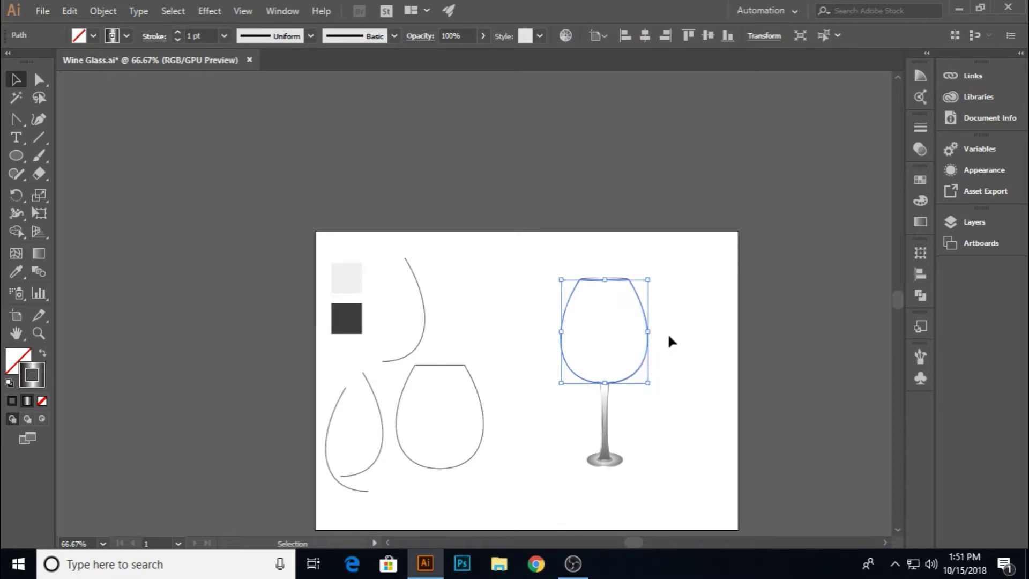
click(918, 181)
click(835, 267)
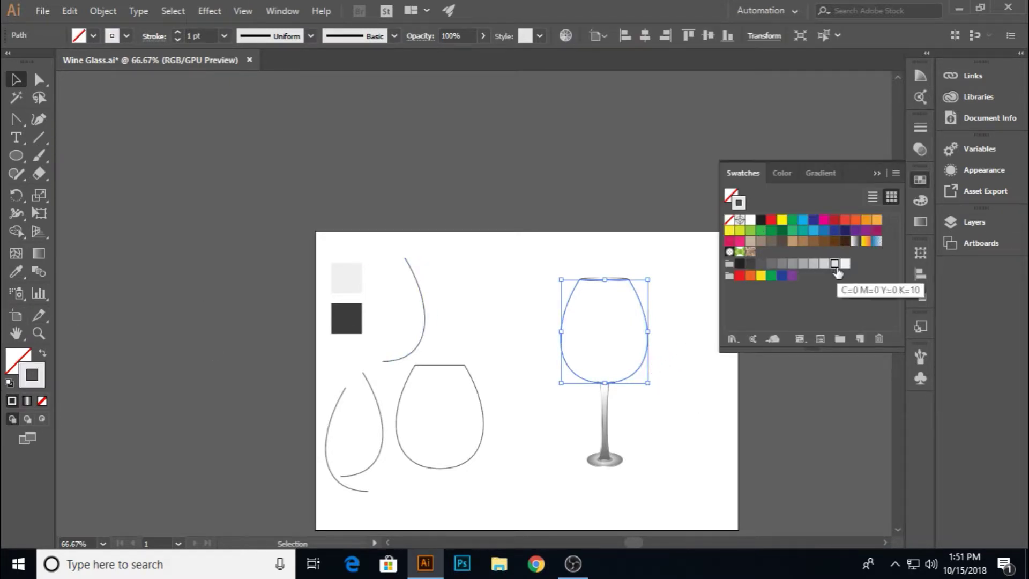
click(731, 196)
click(834, 265)
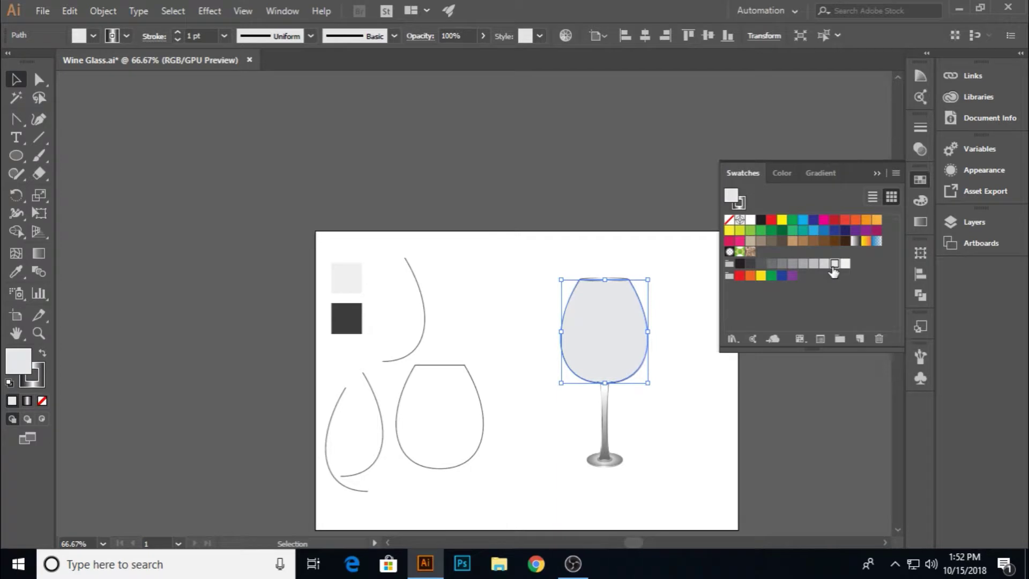
click(877, 174)
click(701, 238)
Set the opacity of the grey-filled bowl to 50%.
click(630, 366)
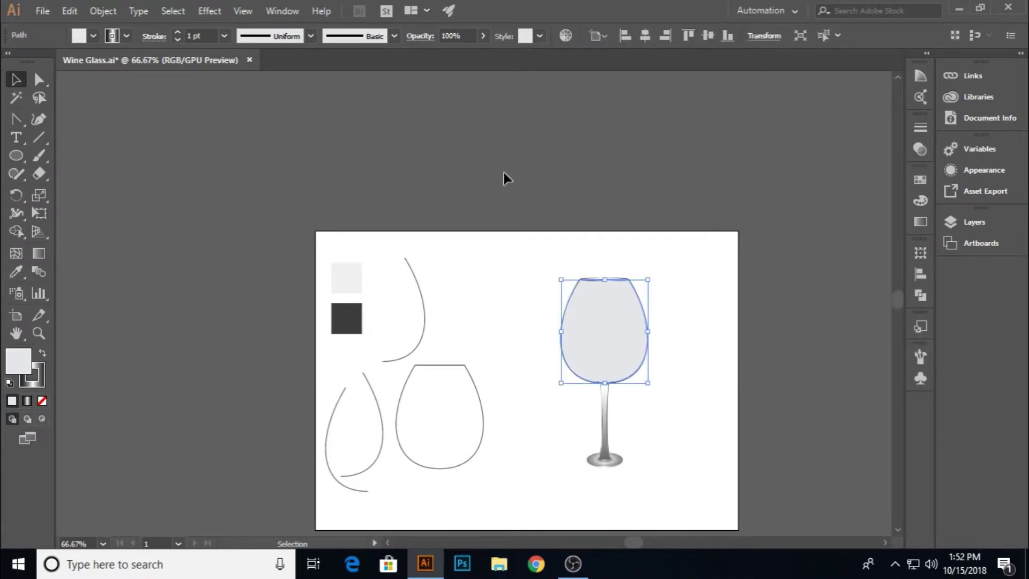
click(466, 35)
key(Return)
click(702, 388)
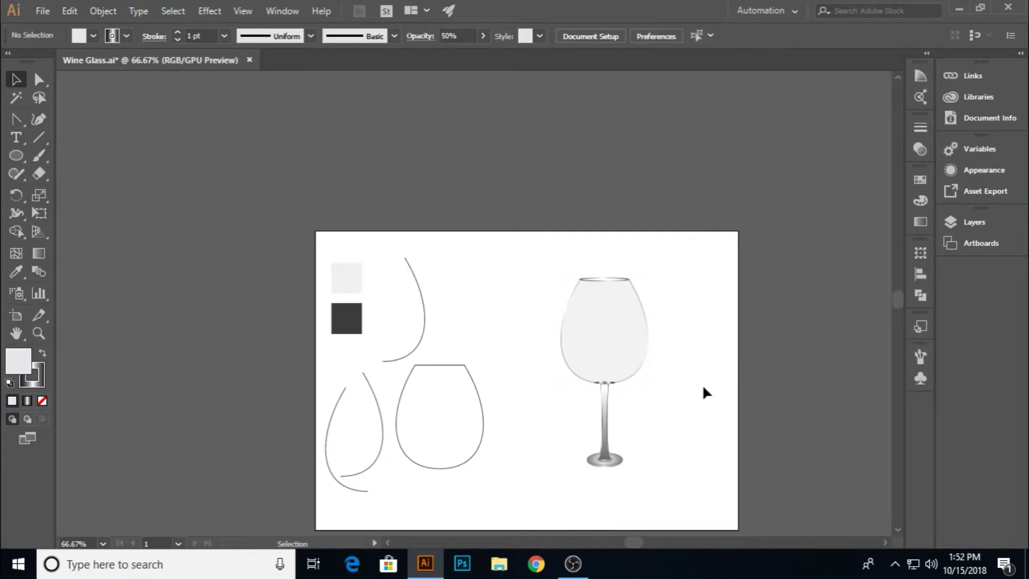
Shrink the wide ellipse at the bowl's base symmetrically to about 0.32 in wide and 0.04 in high.
scroll(632, 383, up, 2)
click(587, 387)
click(652, 387)
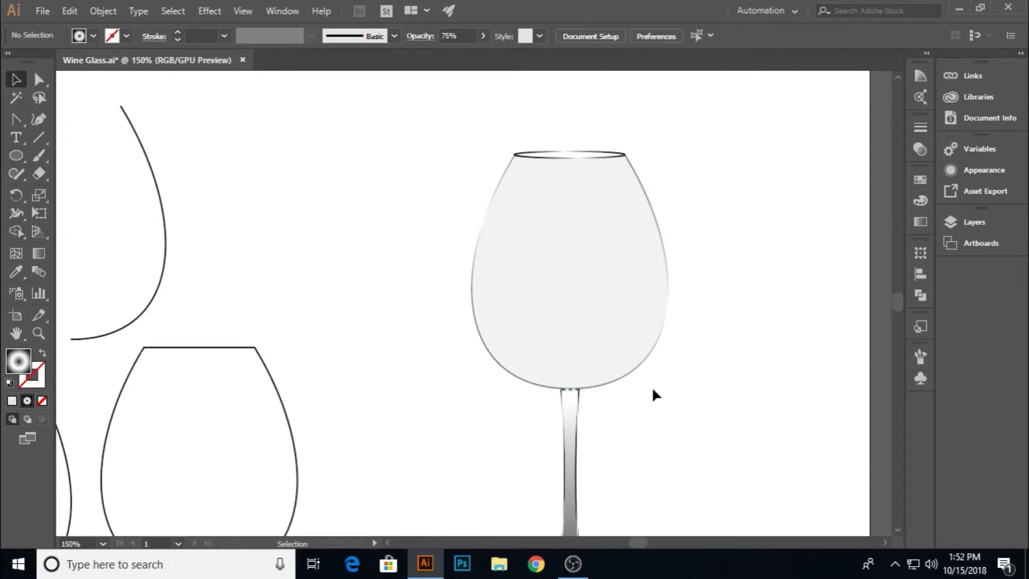
click(590, 387)
scroll(614, 389, up, 4)
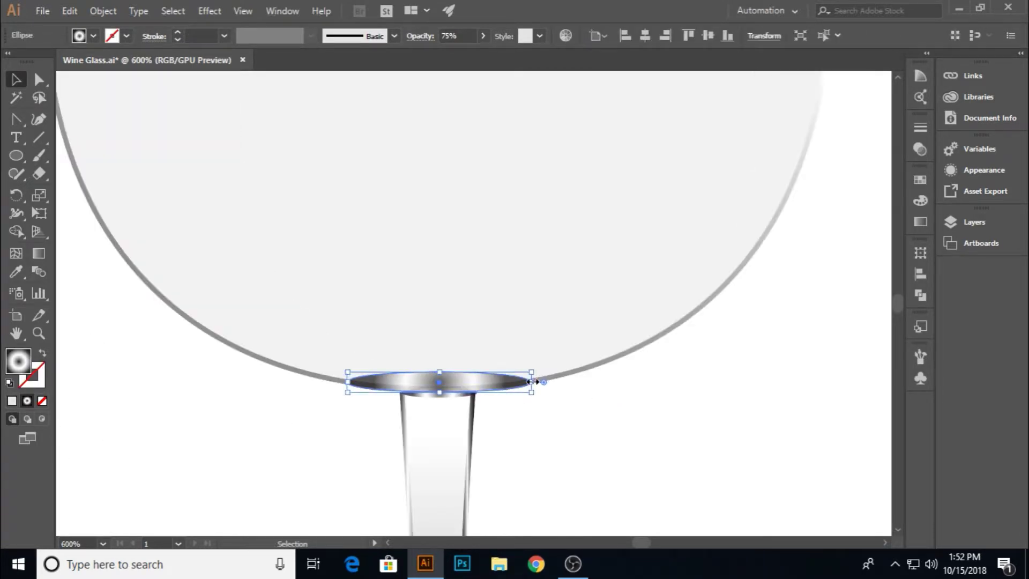
drag(533, 382, 439, 382)
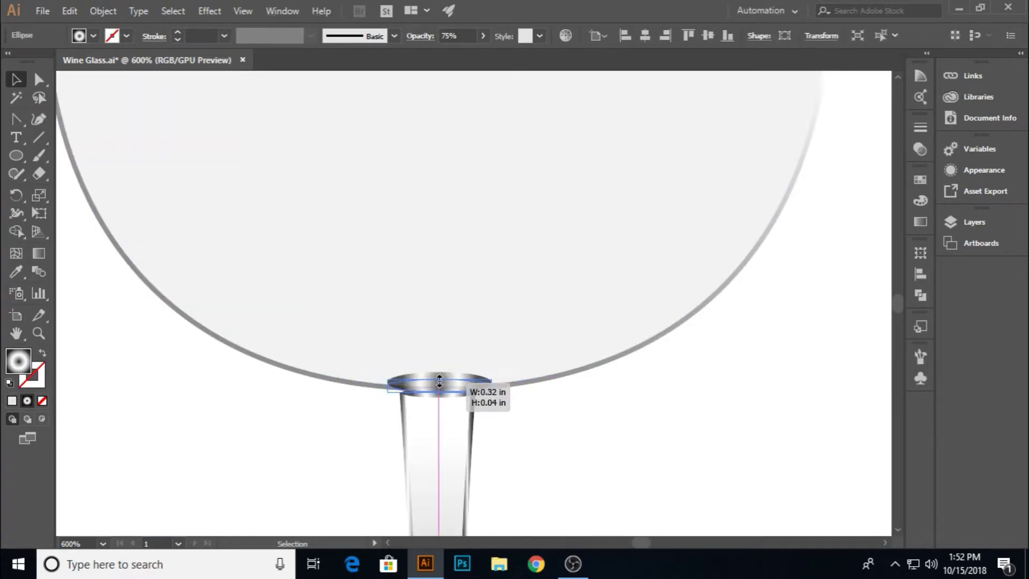
click(565, 404)
key(ctrl+1)
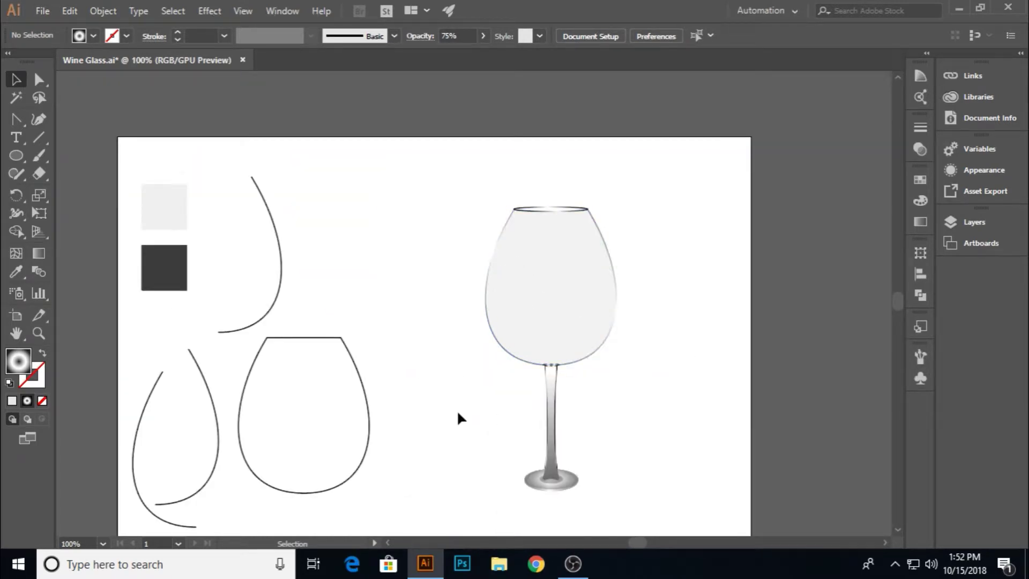
drag(141, 418, 497, 255)
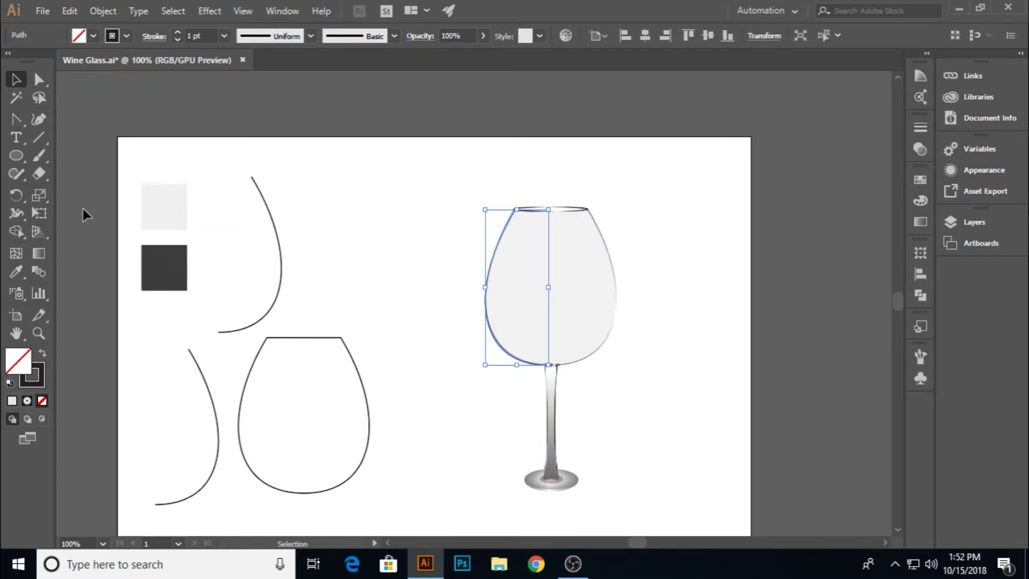
drag(517, 365, 516, 356)
click(481, 381)
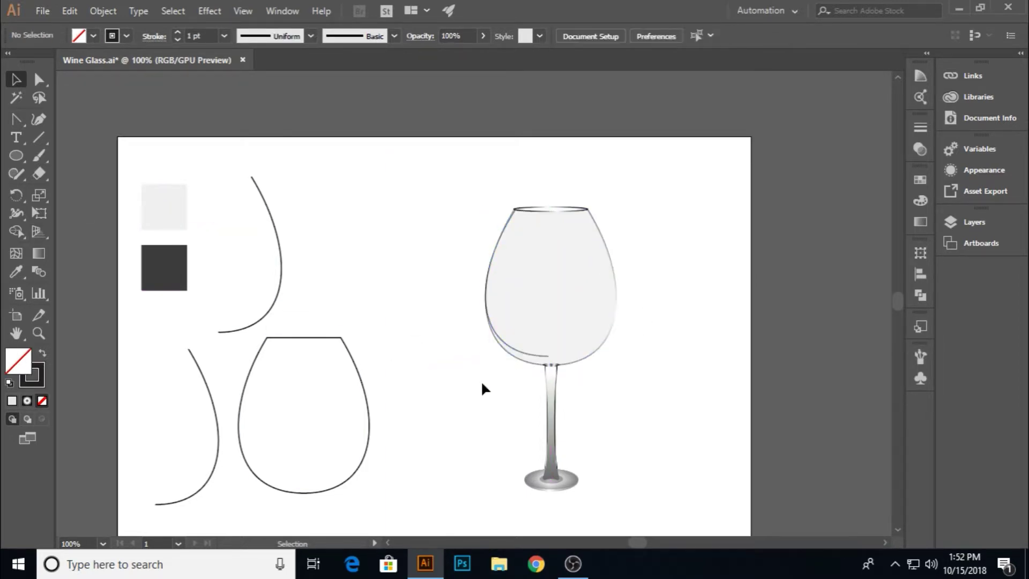
click(511, 349)
key(ctrl+shift+a)
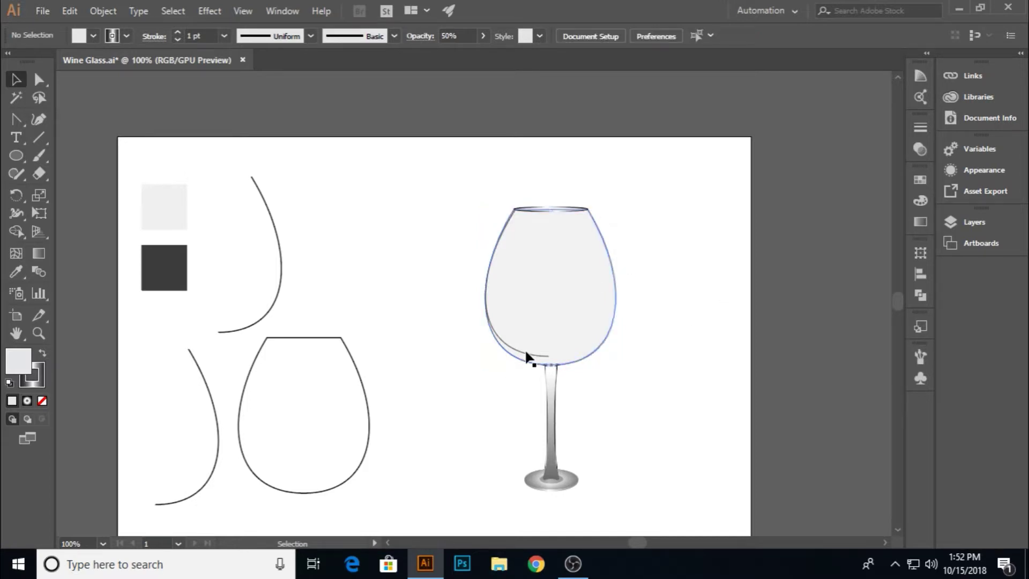
click(526, 351)
drag(617, 287, 597, 302)
key(ctrl+z)
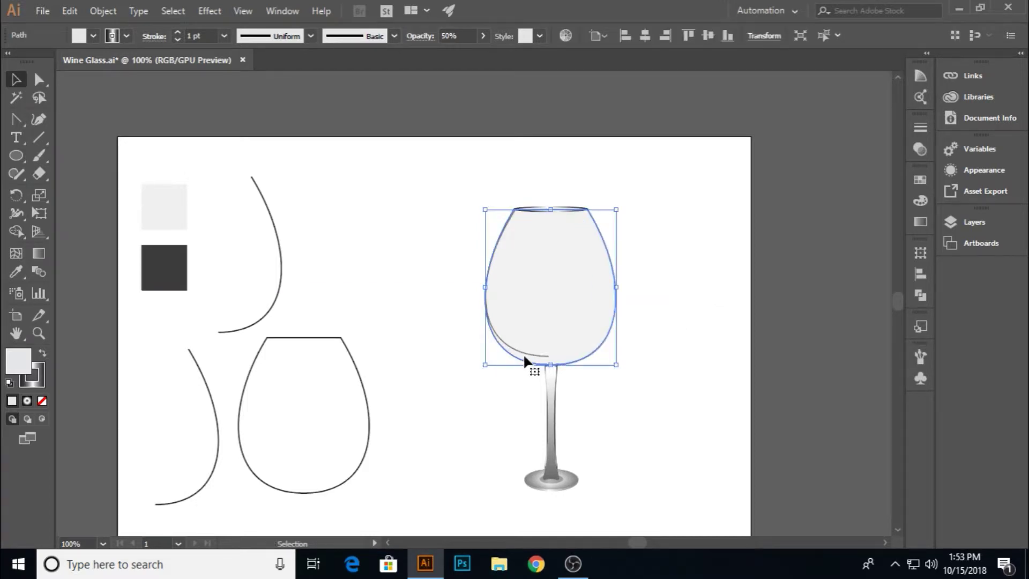
click(368, 361)
click(517, 356)
drag(490, 330, 476, 372)
key(ctrl+z)
key(ctrl+z)
key(ctrl+z)
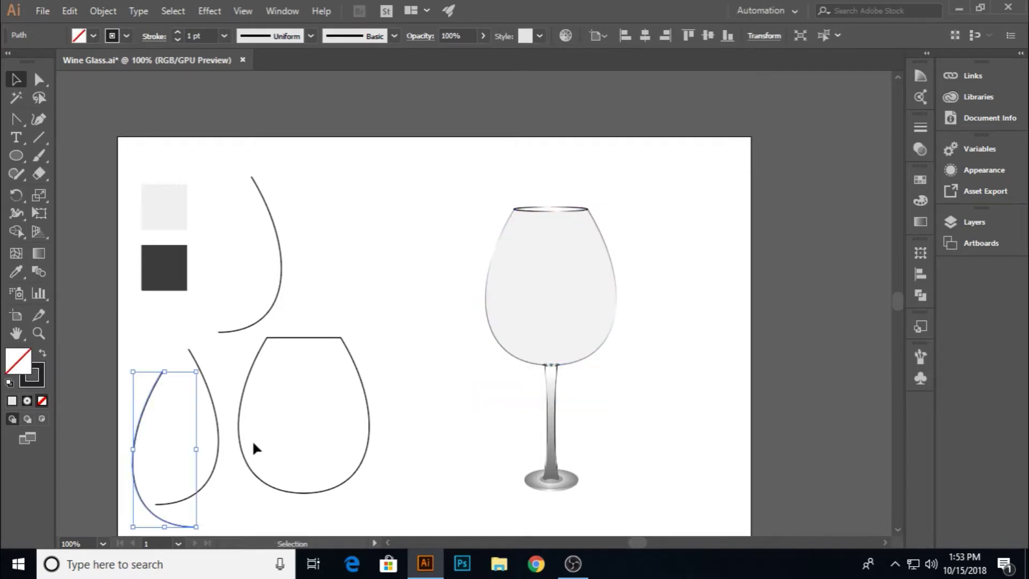
Place a copy of the left half-curve between the outline drawings and the glass, and bring it to the front.
drag(141, 423, 436, 292)
right_click(436, 292)
mouse_move(518, 478)
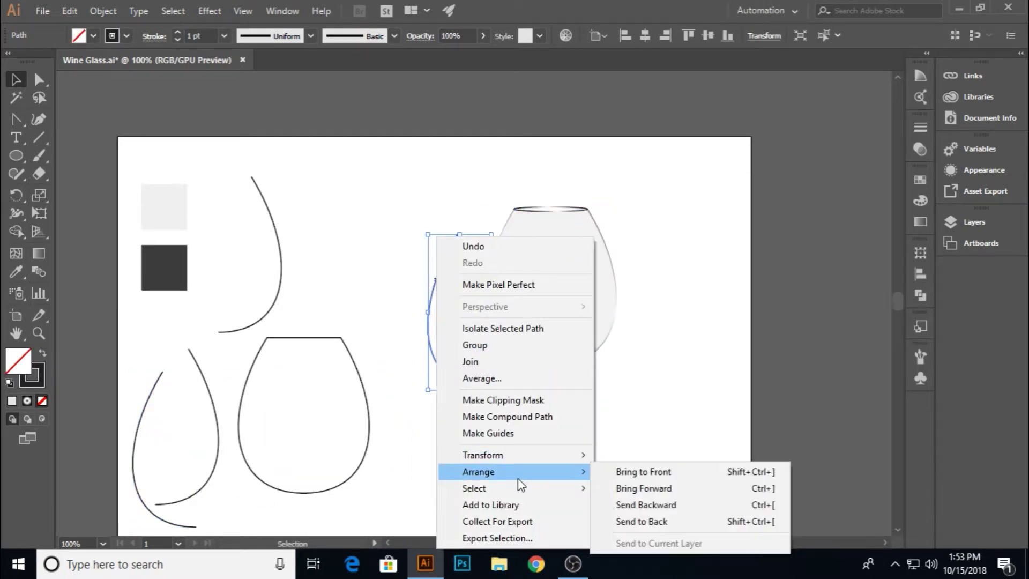
click(641, 522)
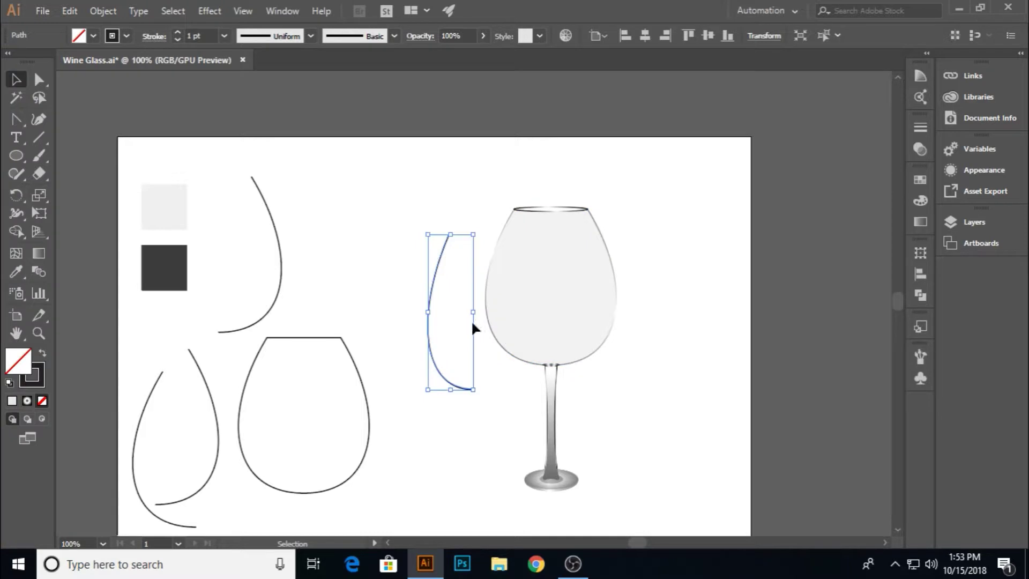
Fit the narrowed curve copy just inside the left wall of the glass's bowl and set its opacity to 50%.
click(437, 342)
drag(433, 341, 492, 313)
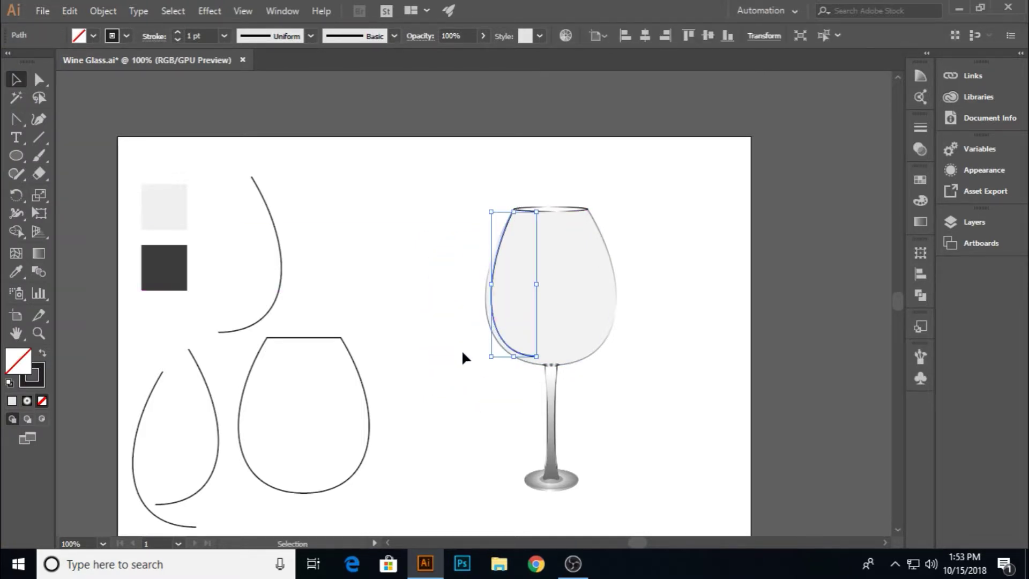
click(512, 355)
click(450, 36)
text(50)
key(Return)
Reshape the inner curve by pulling its lower end back toward the bowl's left wall.
click(558, 172)
click(493, 332)
click(39, 79)
drag(515, 357, 478, 343)
click(471, 354)
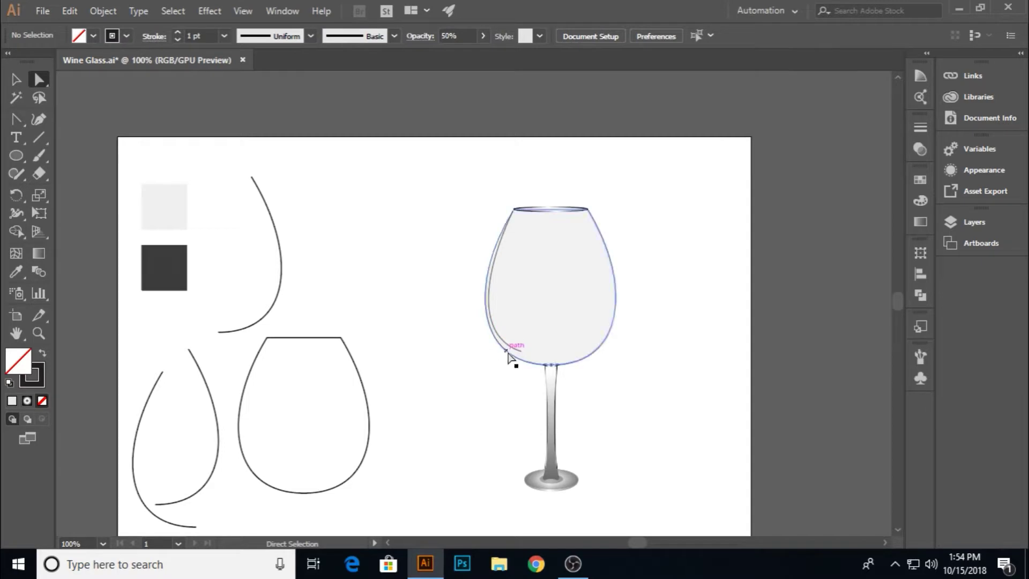
Give the inner curve the lens-shaped tapered width profile and a 6 pt stroke weight.
click(285, 42)
click(284, 87)
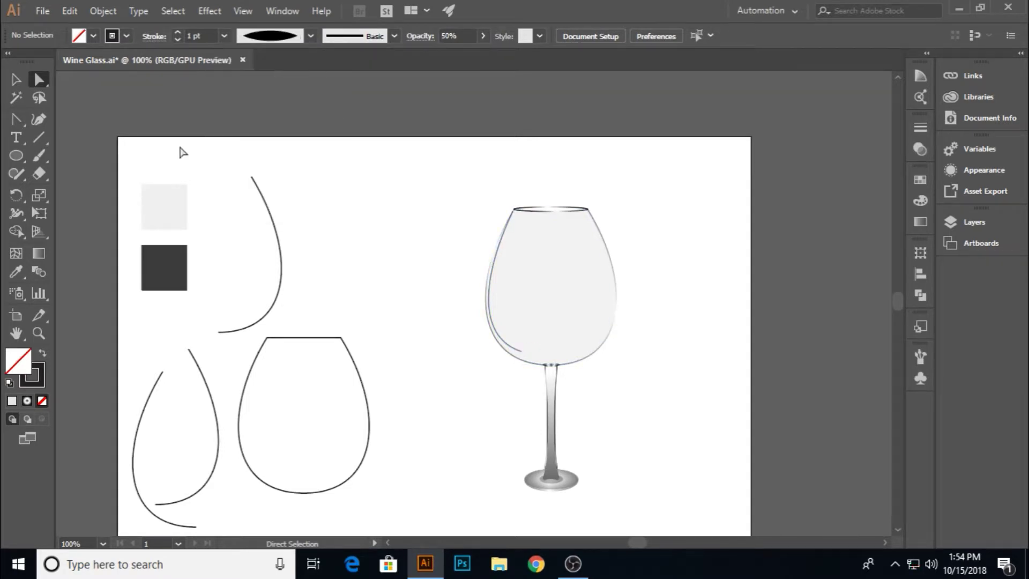
key(v)
click(502, 337)
click(287, 35)
click(281, 86)
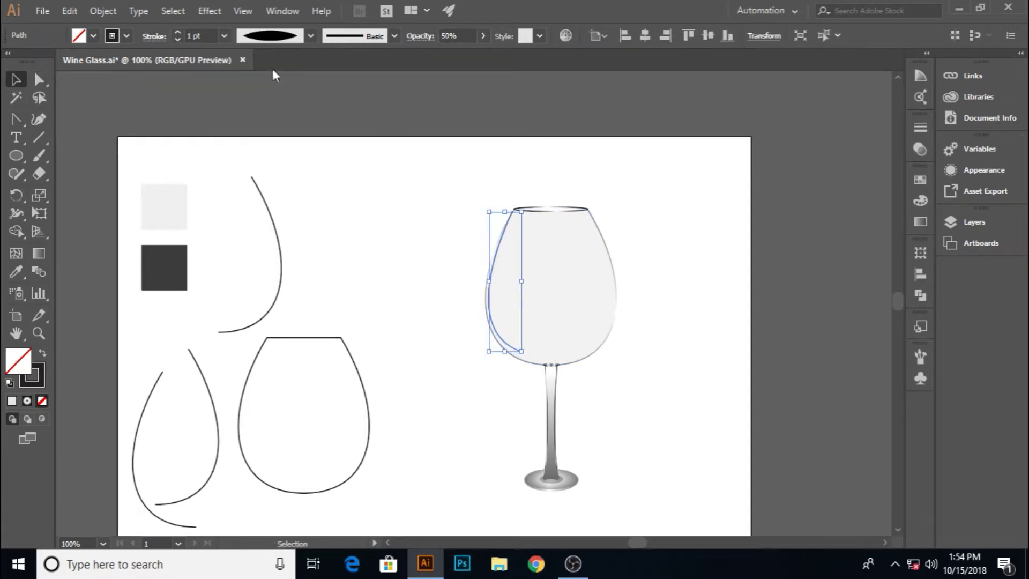
click(224, 36)
click(236, 192)
click(299, 151)
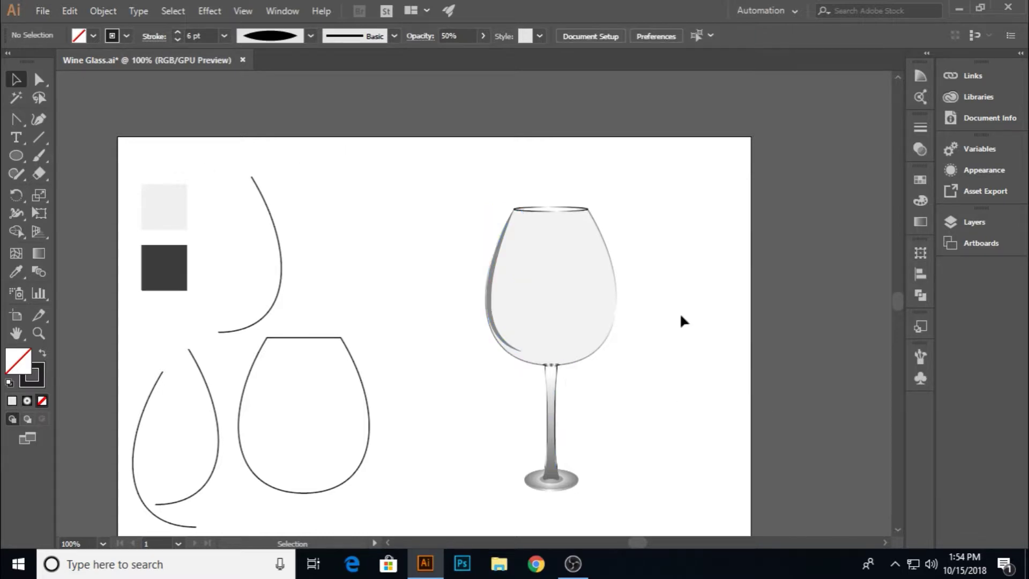
Extend the inner curve slightly downward along the bowl and set its stroke weight to 4 pt.
click(495, 334)
drag(505, 351, 507, 355)
click(488, 376)
click(489, 291)
drag(213, 36, 147, 43)
text(4)
key(Return)
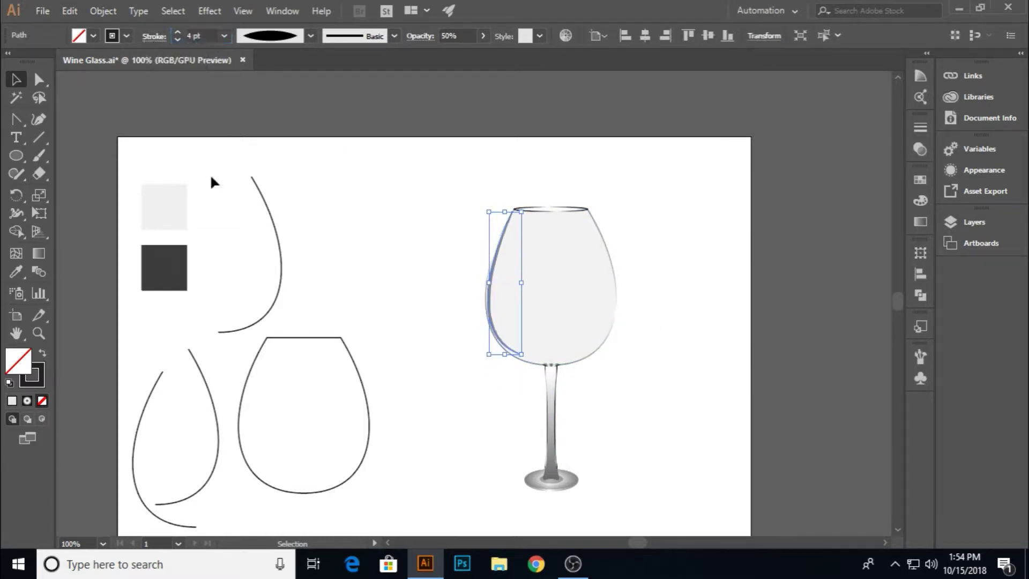
click(211, 179)
Set the opacity of the tapered inner curve to 35%.
click(488, 303)
drag(458, 36, 419, 27)
key(Return)
click(525, 394)
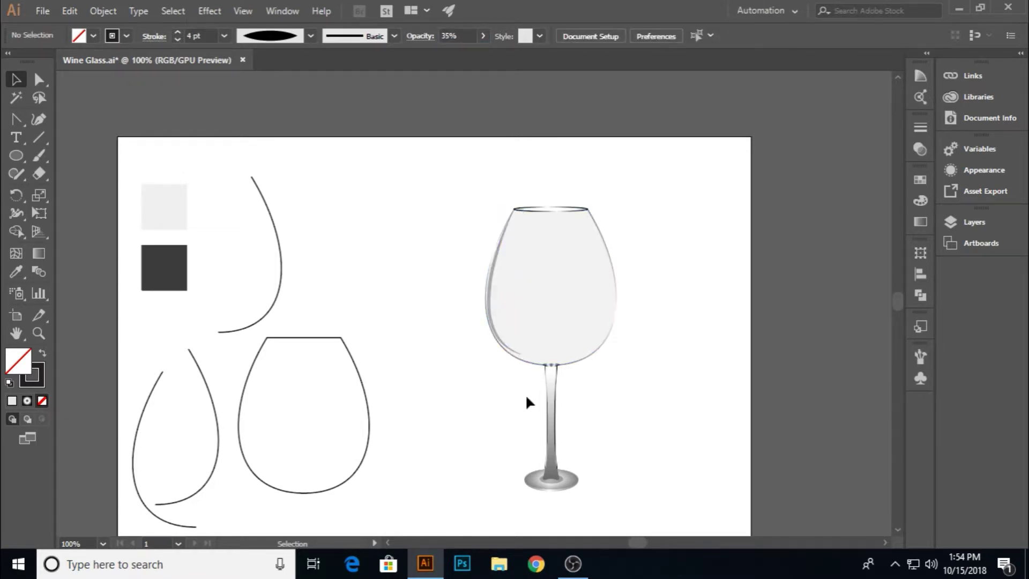
Duplicate the tapered curve toward the middle of the bowl and flip the copy horizontally.
drag(490, 311, 547, 317)
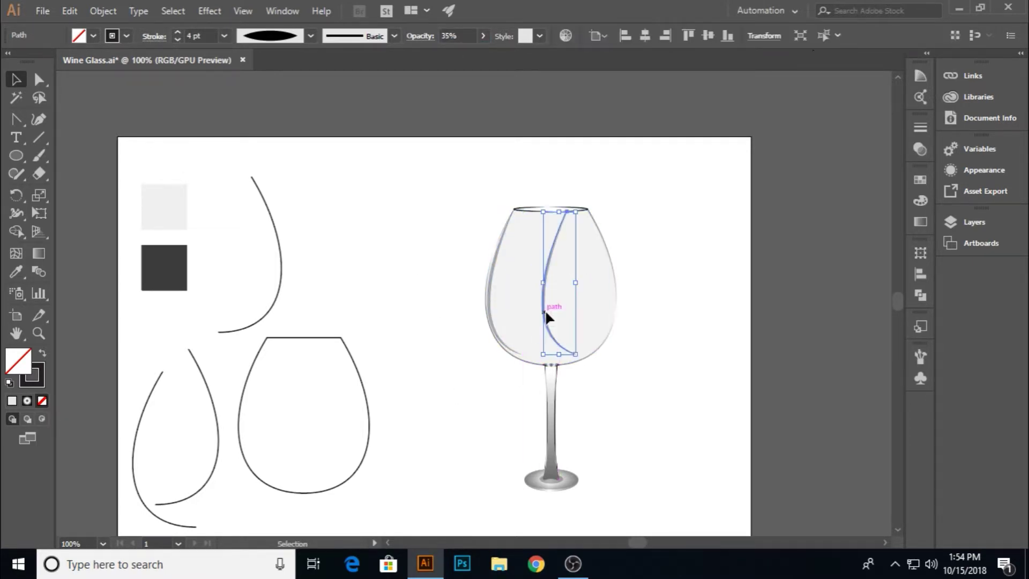
click(765, 35)
click(779, 45)
click(828, 47)
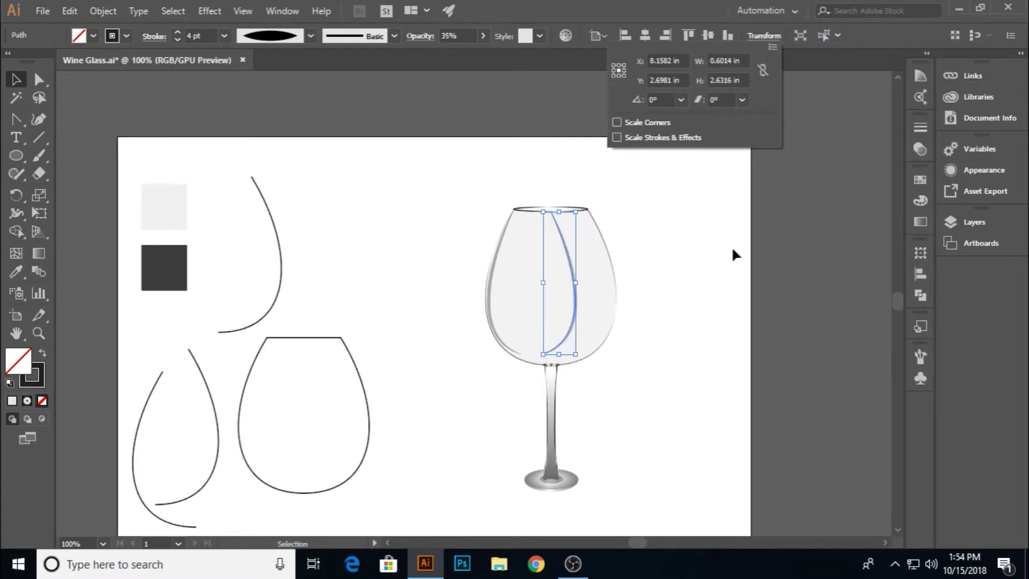
Shift the flipped copy against the bowl's right wall and nudge the left tapered curve outward onto the bowl's outline.
key(shift+Right)
key(shift+Right)
key(shift+Right)
key(shift+Right)
key(shift+Right)
key(Right)
key(Right)
key(Right)
click(715, 278)
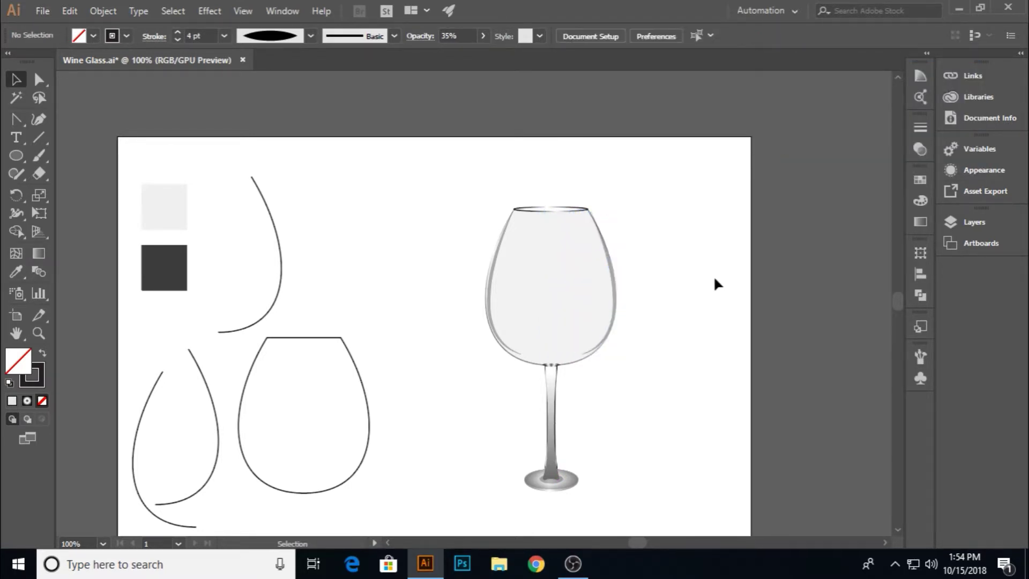
click(488, 297)
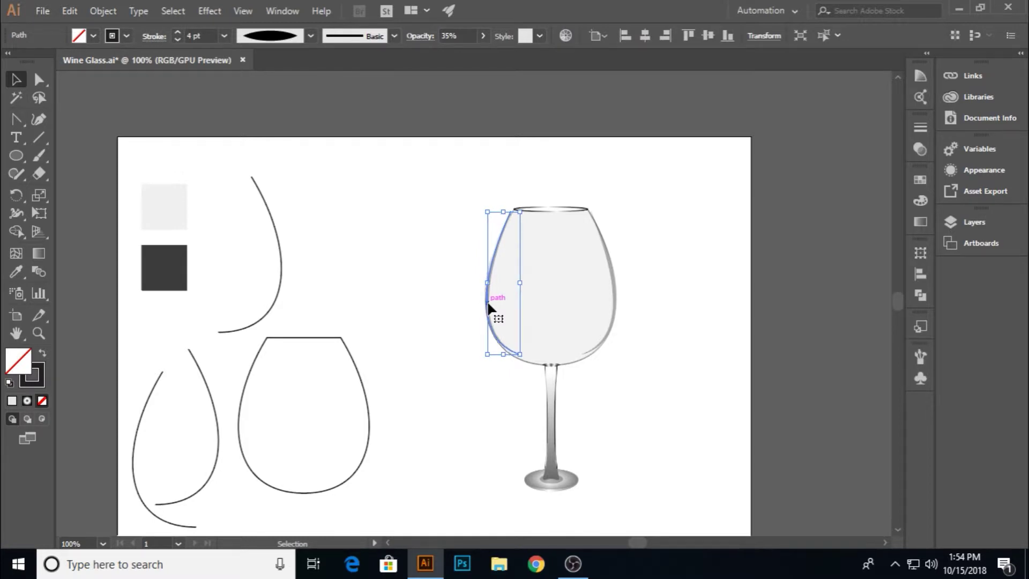
click(454, 319)
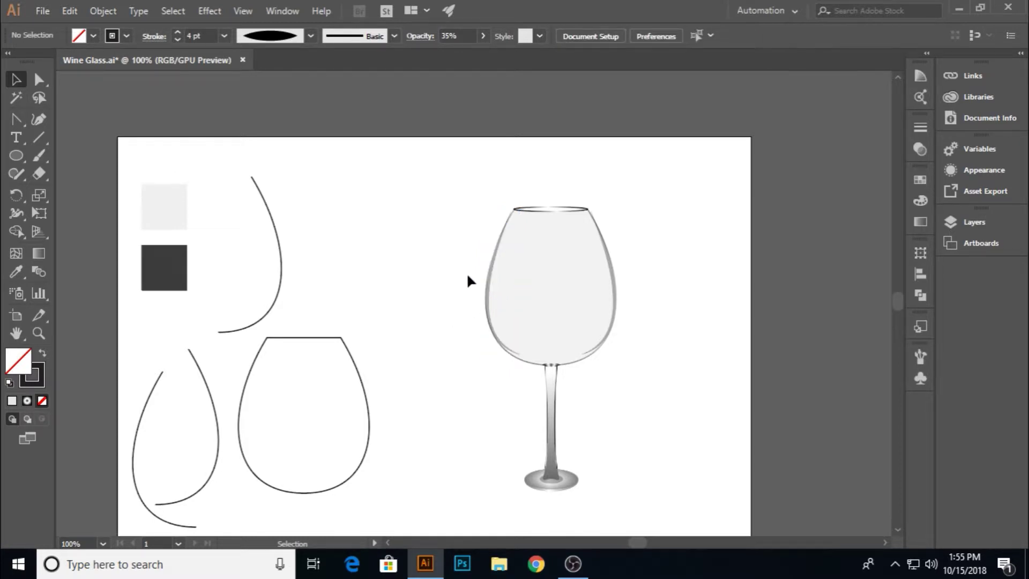
Give the stem's right edge line a 4 pt stroke with the lens-shaped tapered width profile.
click(557, 439)
click(224, 36)
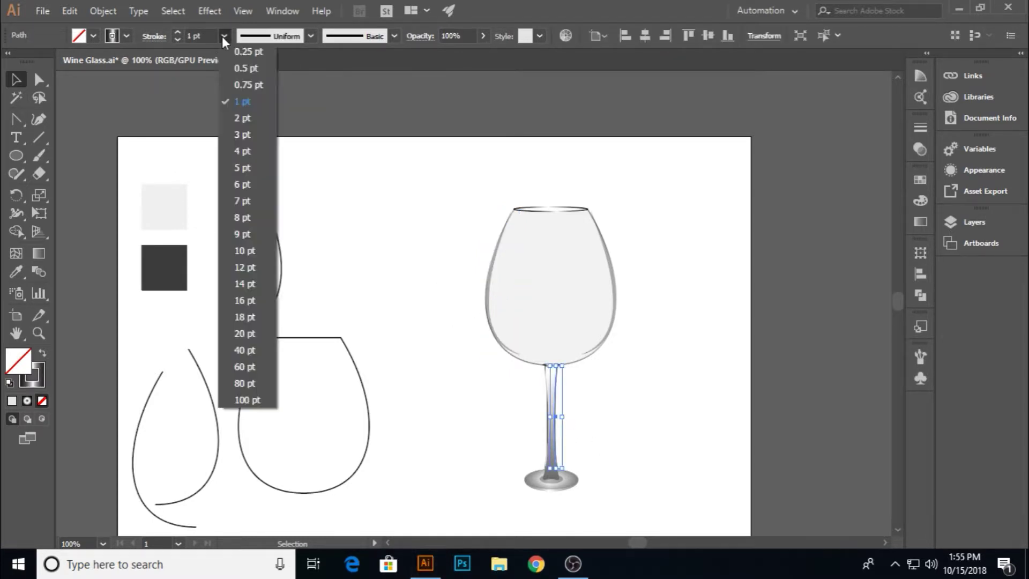
click(230, 146)
click(311, 36)
click(256, 83)
click(361, 254)
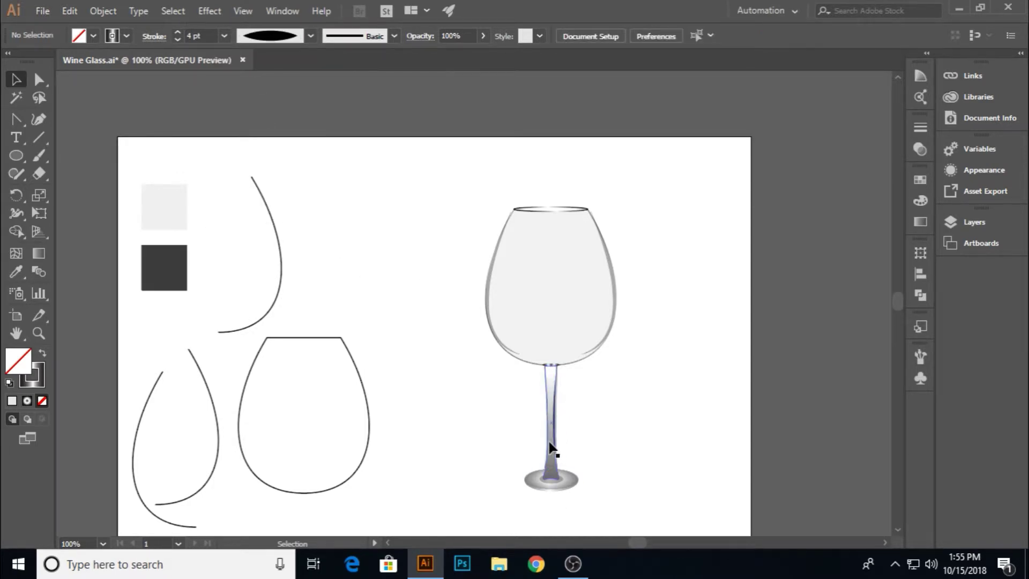
Copy the stroke appearance of the stem's right edge line onto its left edge line with the Eyedropper.
click(547, 442)
click(16, 272)
click(556, 414)
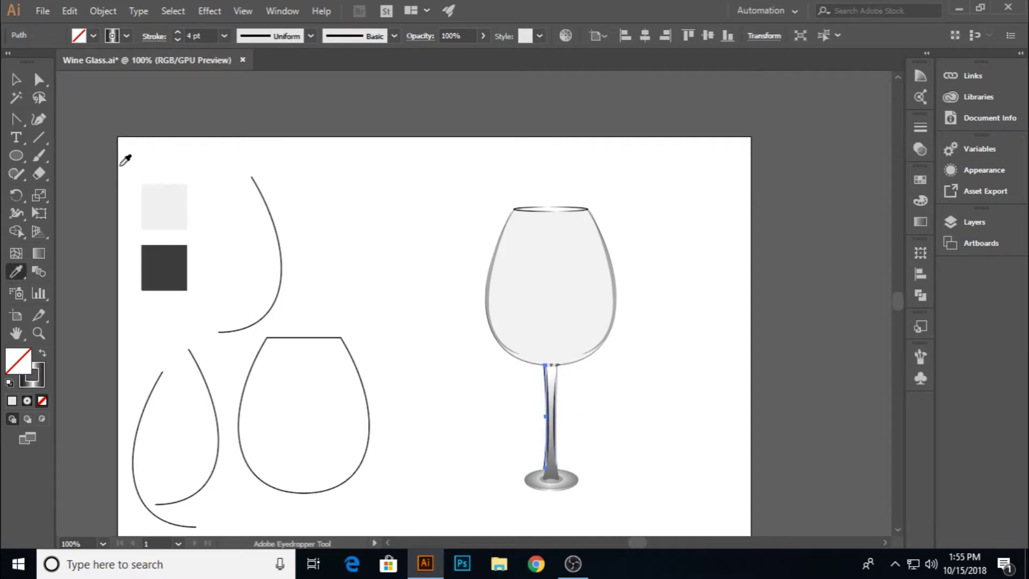
click(17, 80)
click(291, 216)
Change the strokes of the stem's left and right edge lines to the black swatch.
click(541, 468)
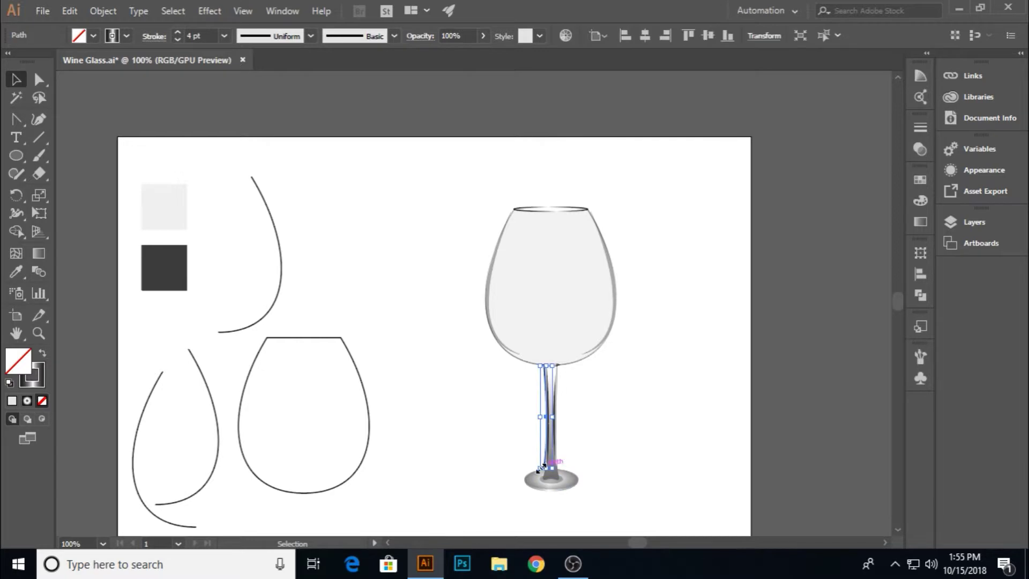
click(919, 222)
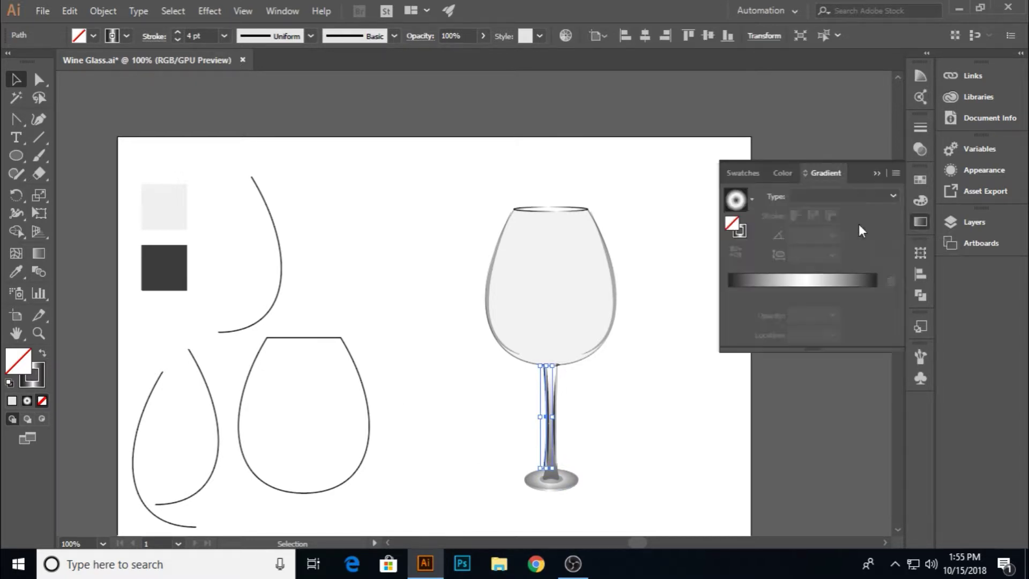
click(744, 173)
click(740, 203)
click(760, 220)
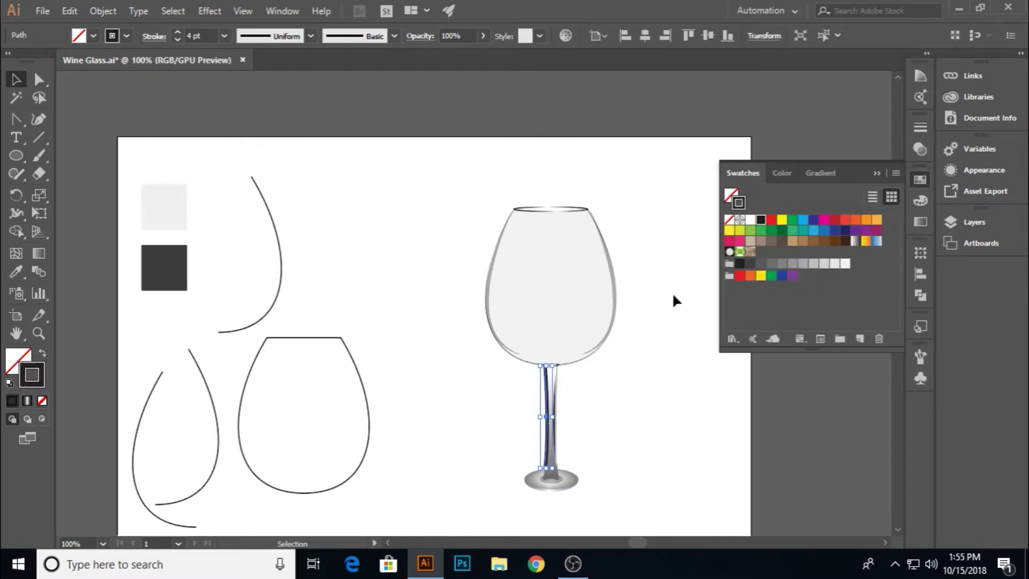
click(655, 316)
click(556, 431)
click(760, 220)
click(874, 173)
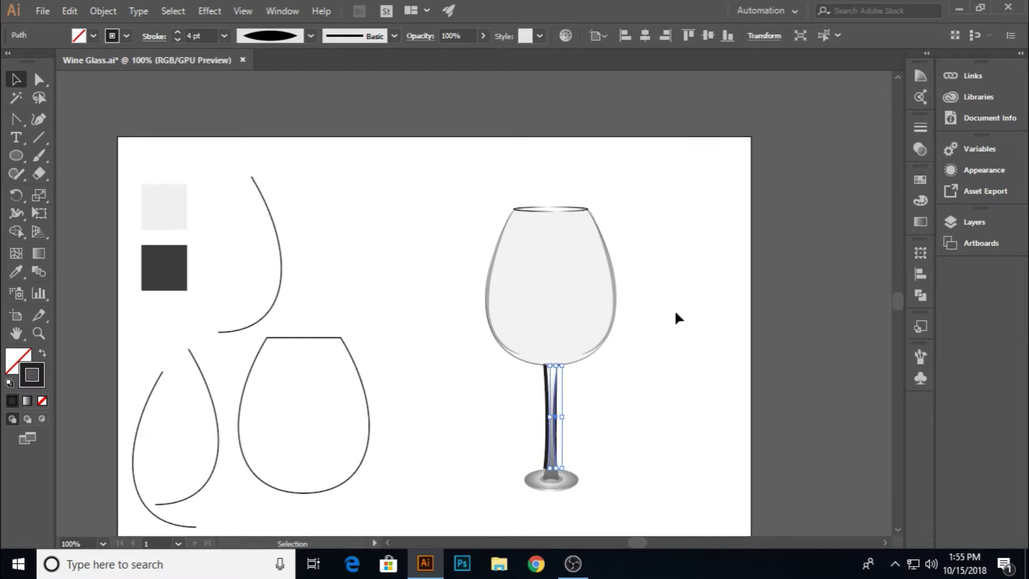
Apply the lens-shaped tapered width profile to the stem's left edge line.
click(596, 462)
click(545, 435)
click(269, 36)
click(269, 83)
click(439, 294)
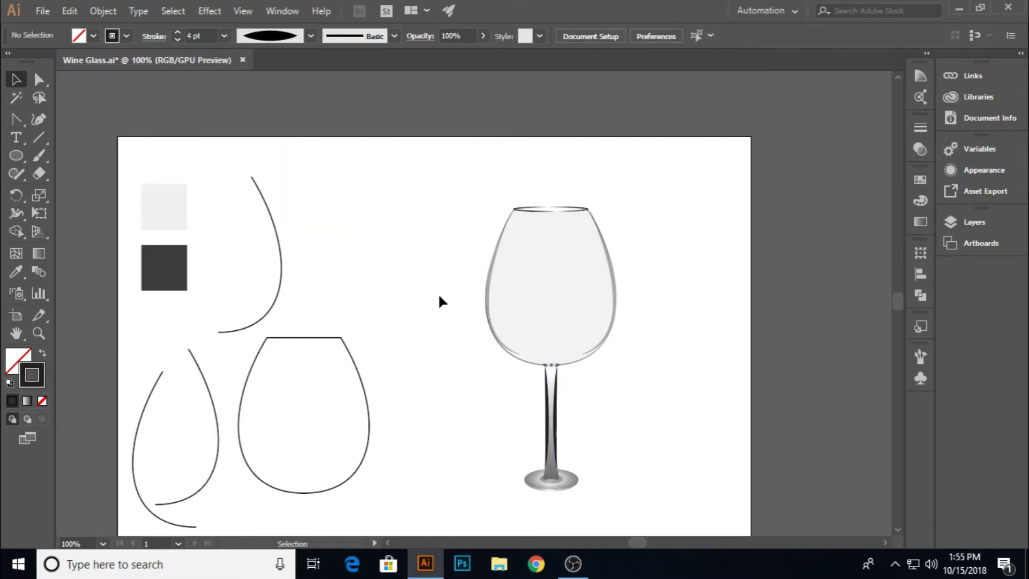
Set the opacity of both black stem edge lines to 50%.
shift+click(557, 419)
scroll(549, 400, up, 2)
click(539, 413)
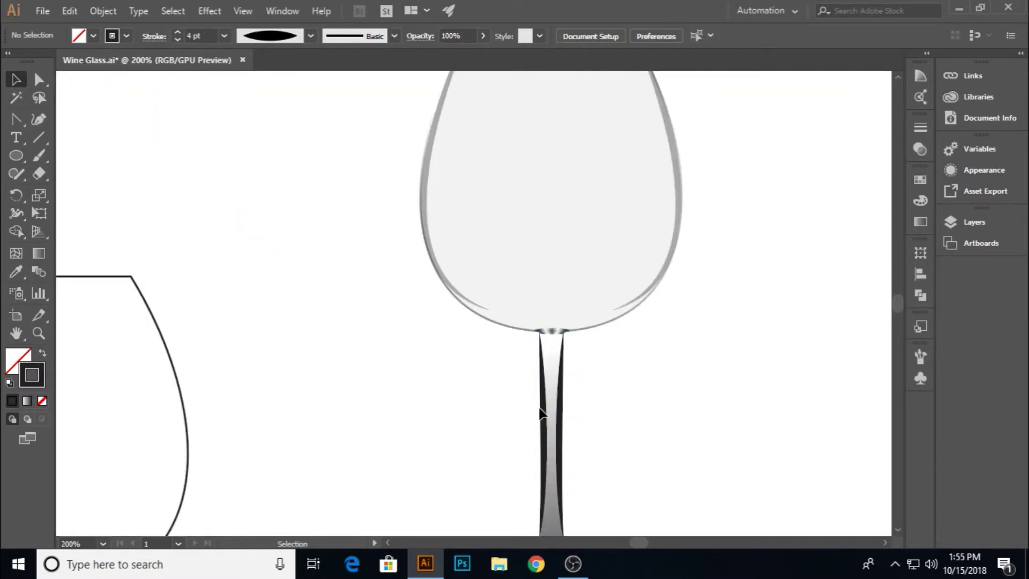
click(542, 414)
shift+click(563, 413)
click(469, 36)
text(50)
key(Return)
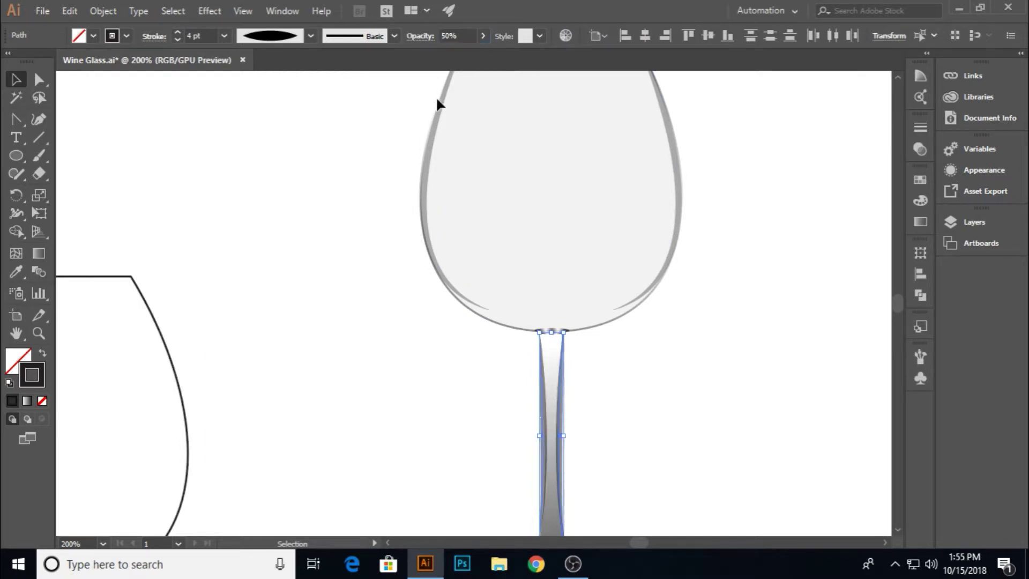
click(437, 102)
Place a copy of the grey bowl beside the stem on the right and delete its straight top segment.
scroll(625, 368, down, 3)
scroll(626, 372, up, 1)
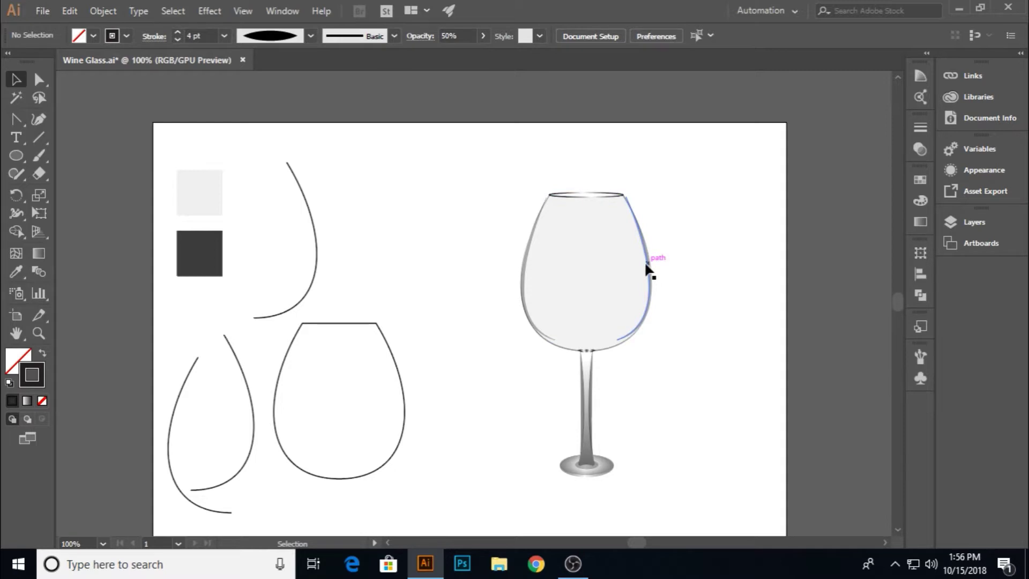
drag(605, 350, 734, 472)
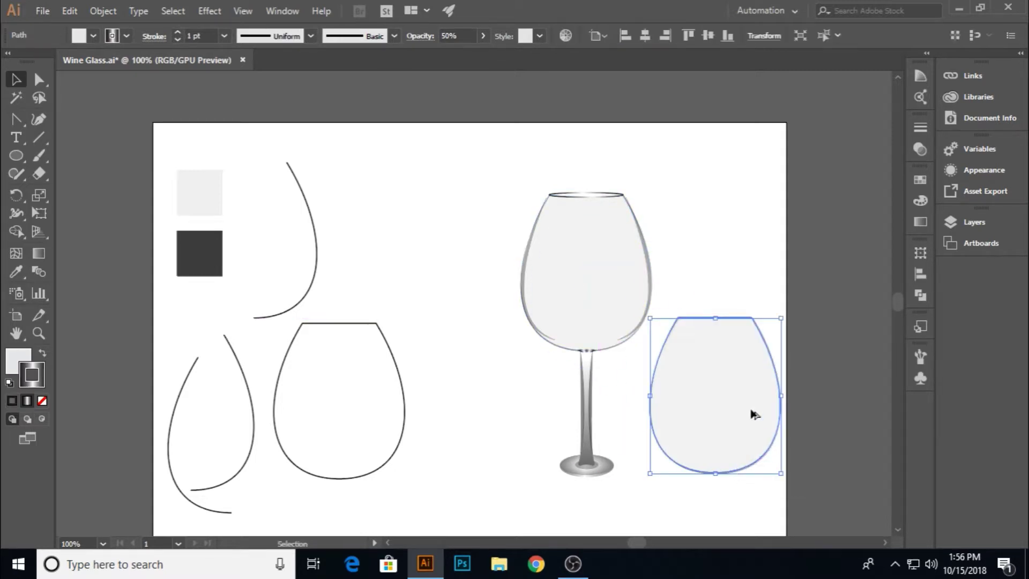
click(38, 81)
click(721, 351)
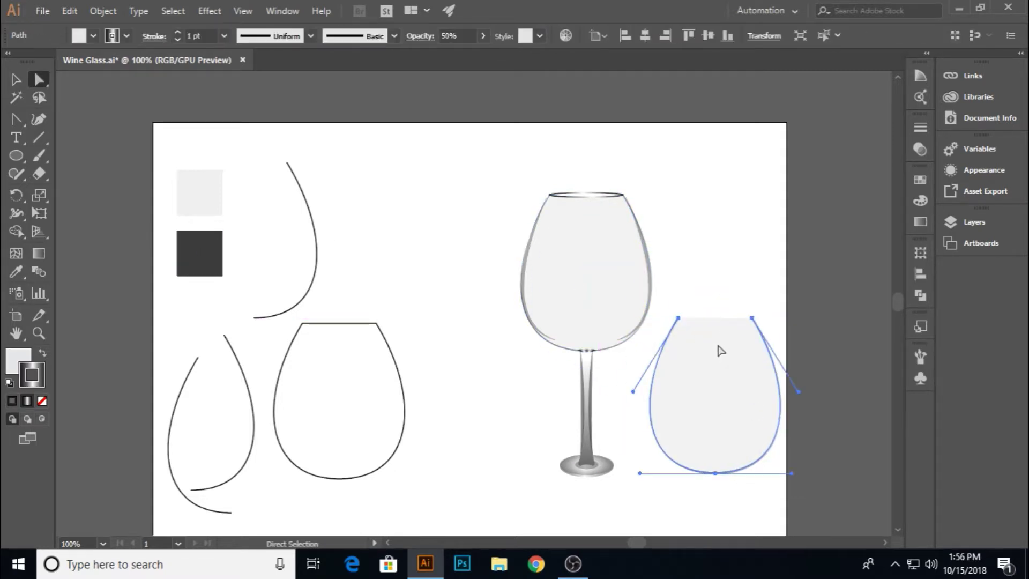
Remove the fill from the open bowl copy and bring it to the front.
click(16, 79)
click(42, 401)
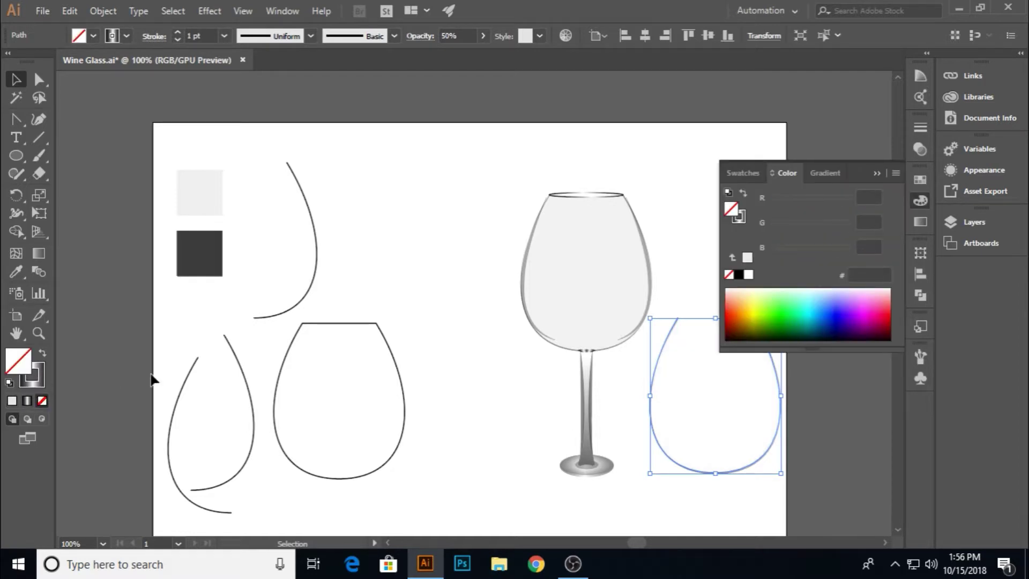
right_click(651, 413)
mouse_move(692, 338)
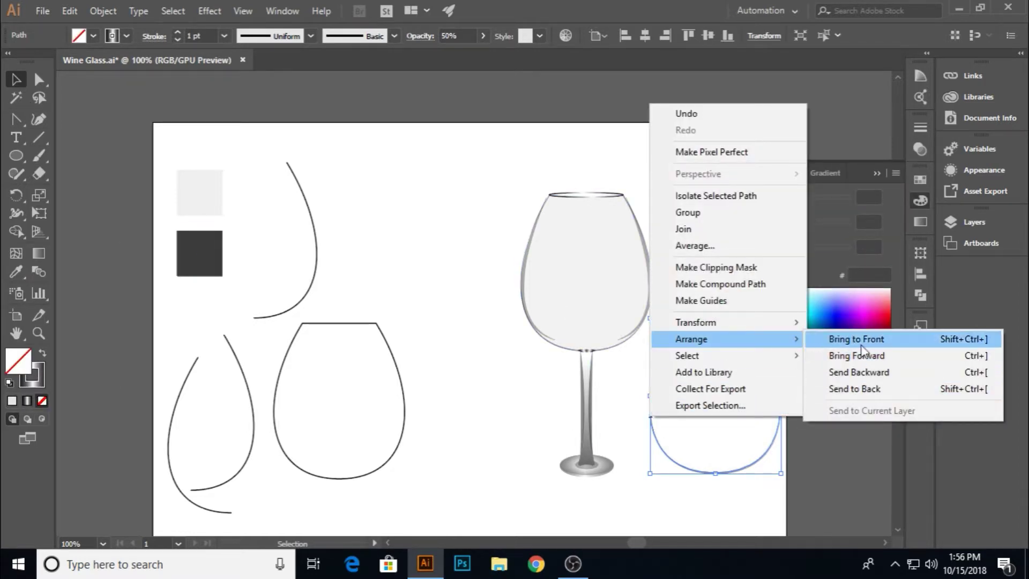
click(793, 338)
Set the opacity of the unfilled bowl copy to 100%.
click(455, 36)
text(100)
key(Return)
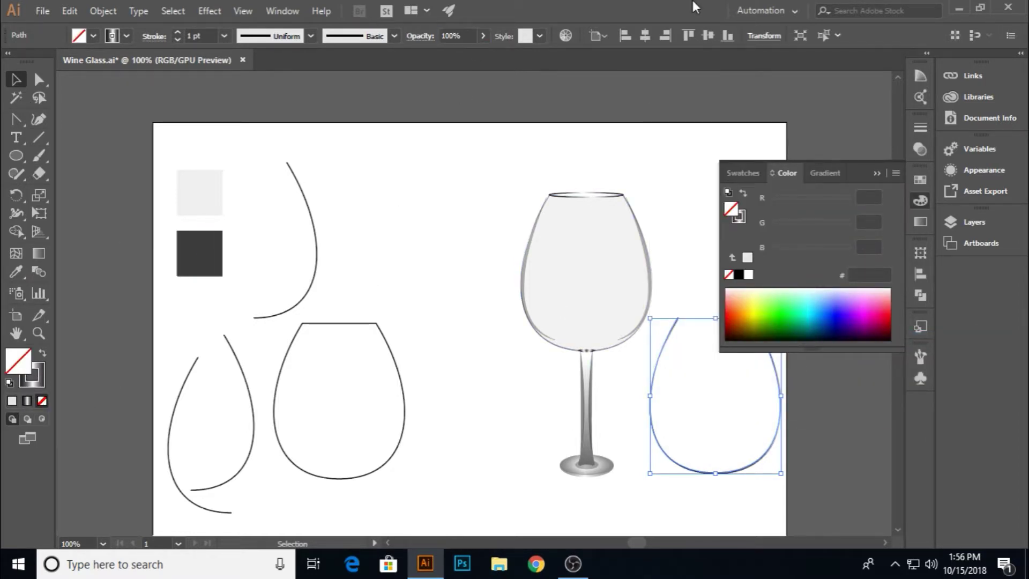
Move the gradient-stroked bowl outline onto the wine glass so it fits over the bowl.
click(877, 173)
drag(687, 464, 557, 346)
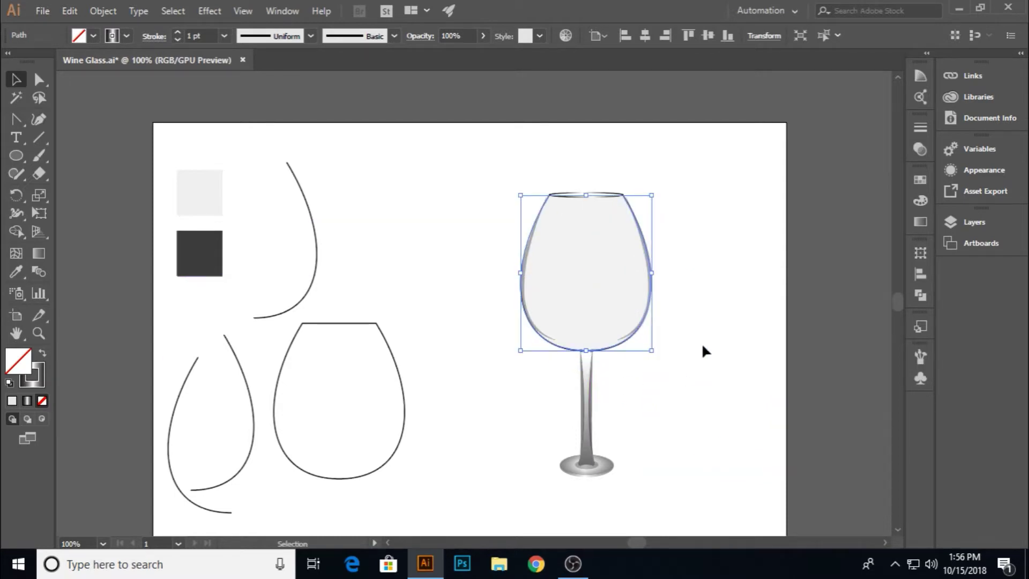
click(716, 325)
Set the angle of the bowl outline's linear stroke gradient to 90°.
click(537, 350)
click(920, 220)
click(741, 231)
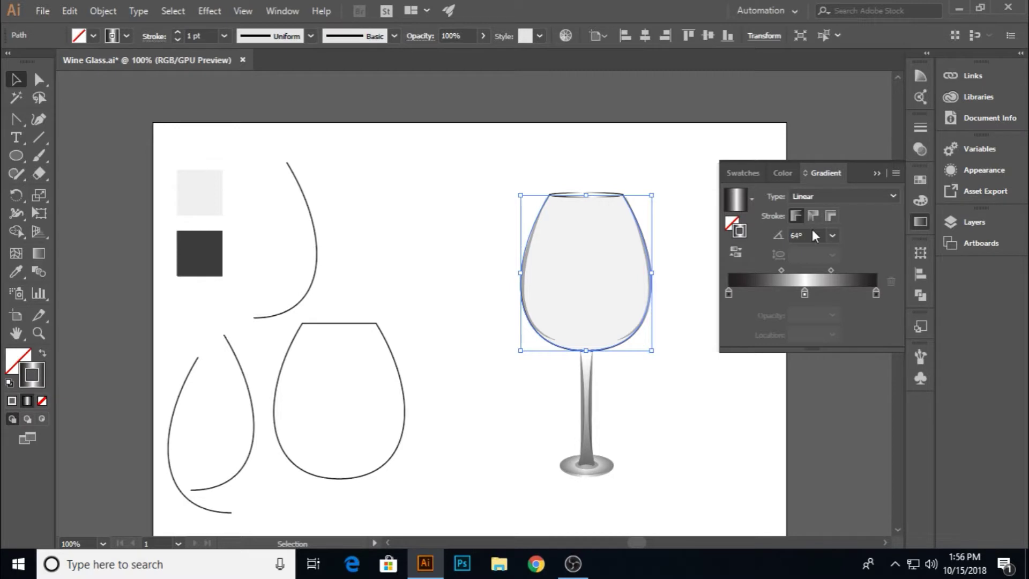
click(812, 234)
text(90)
key(Return)
click(752, 304)
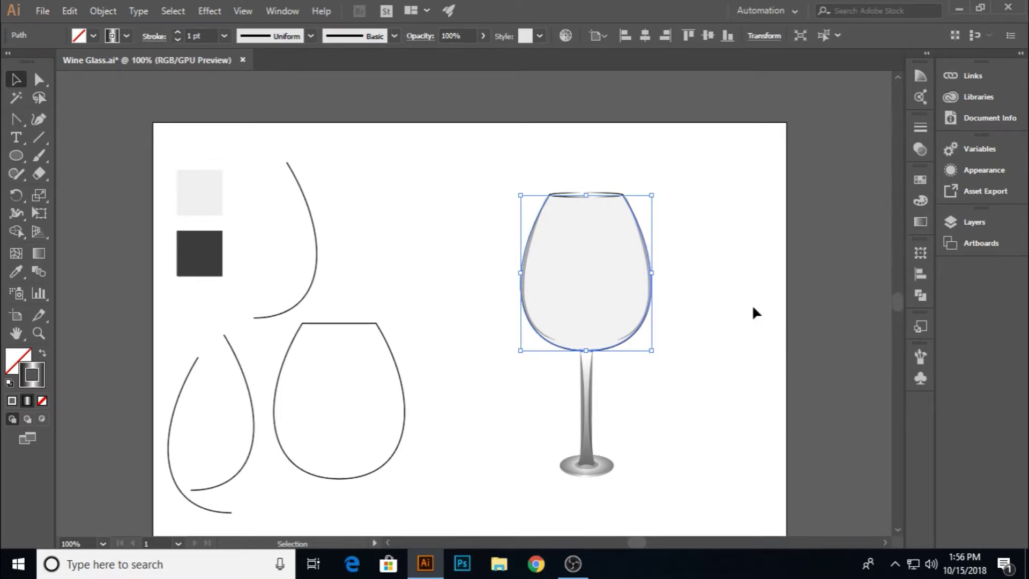
Try to shorten the two grey shading strokes inside the bowl from their lower ends.
click(537, 331)
shift+click(622, 340)
key(ctrl+shift+a)
click(552, 338)
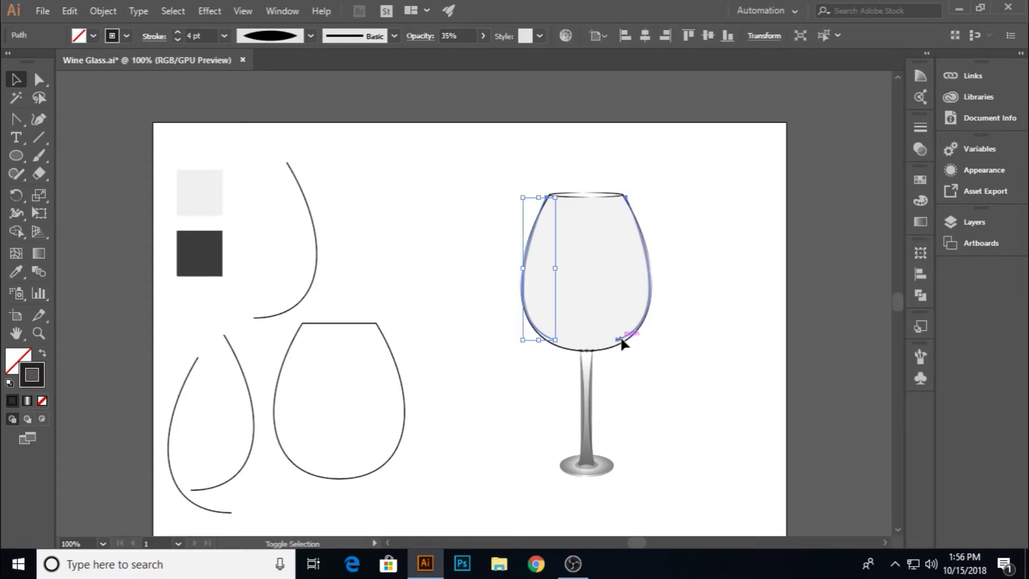
shift+click(621, 340)
drag(586, 340, 586, 333)
click(697, 376)
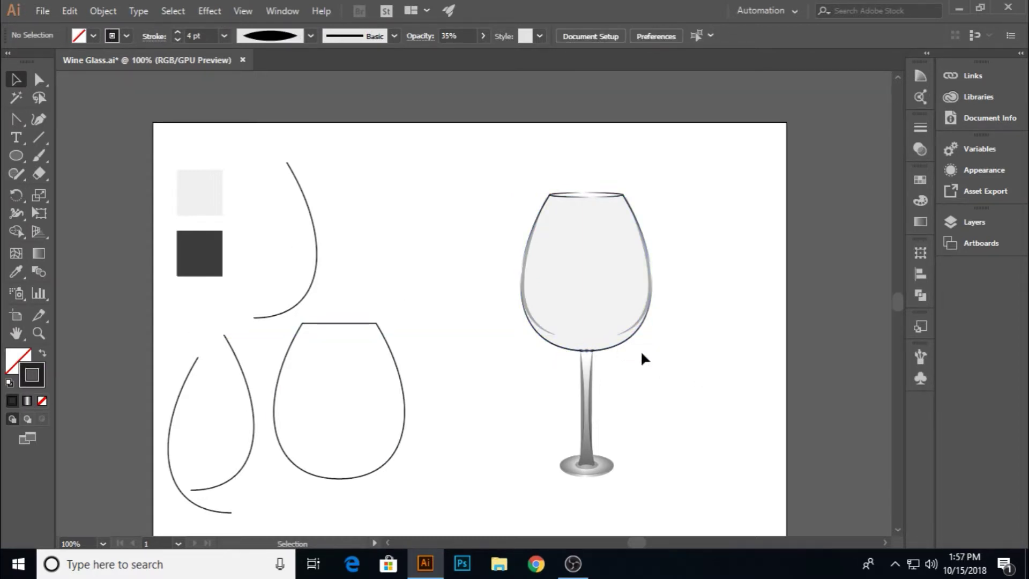
click(529, 316)
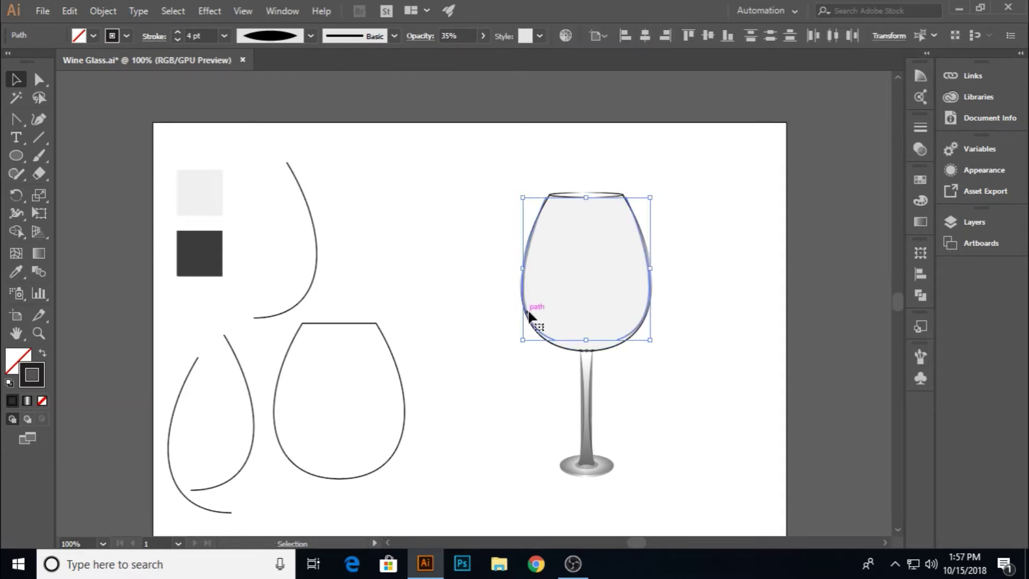
click(510, 298)
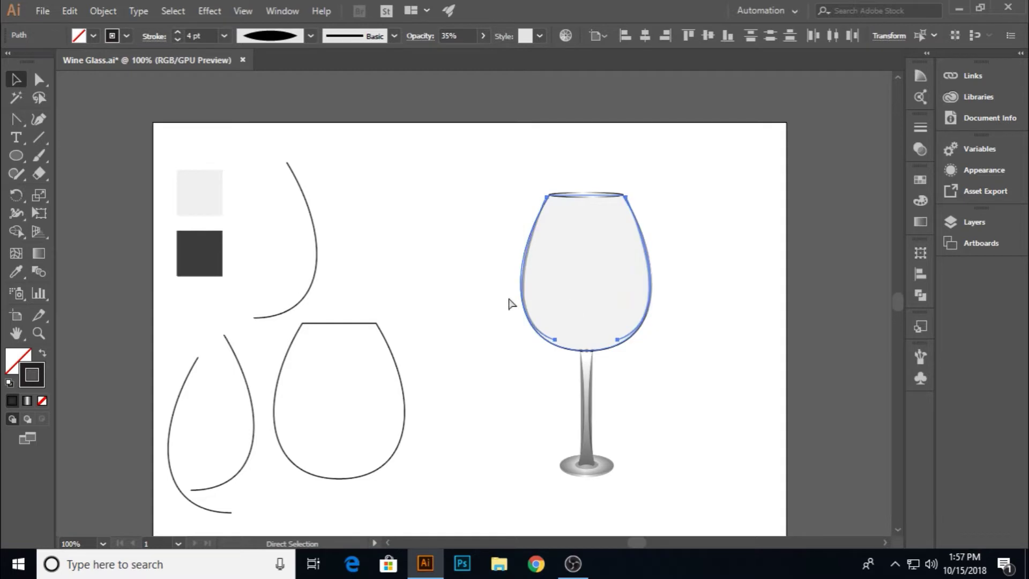
click(577, 247)
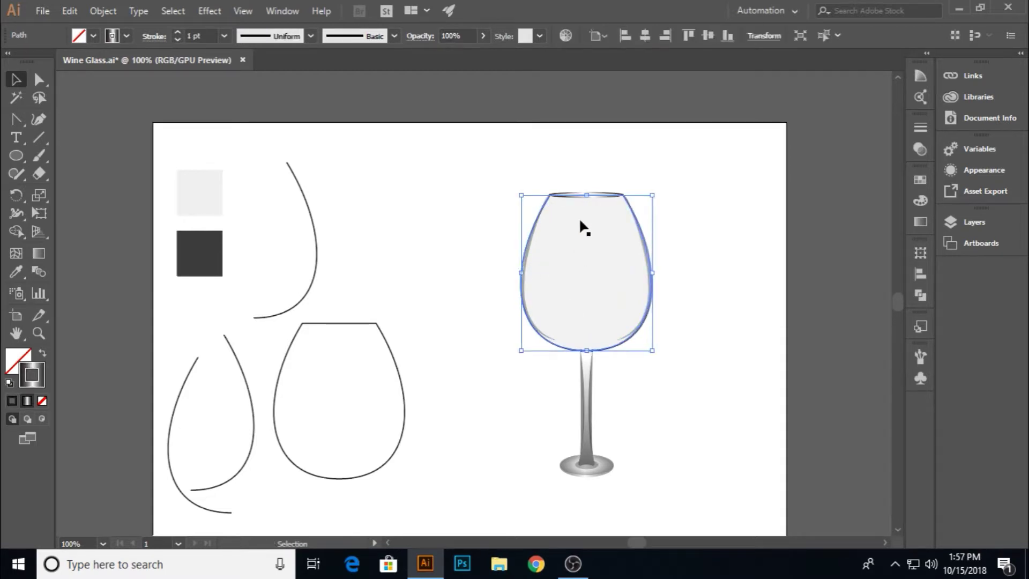
click(707, 226)
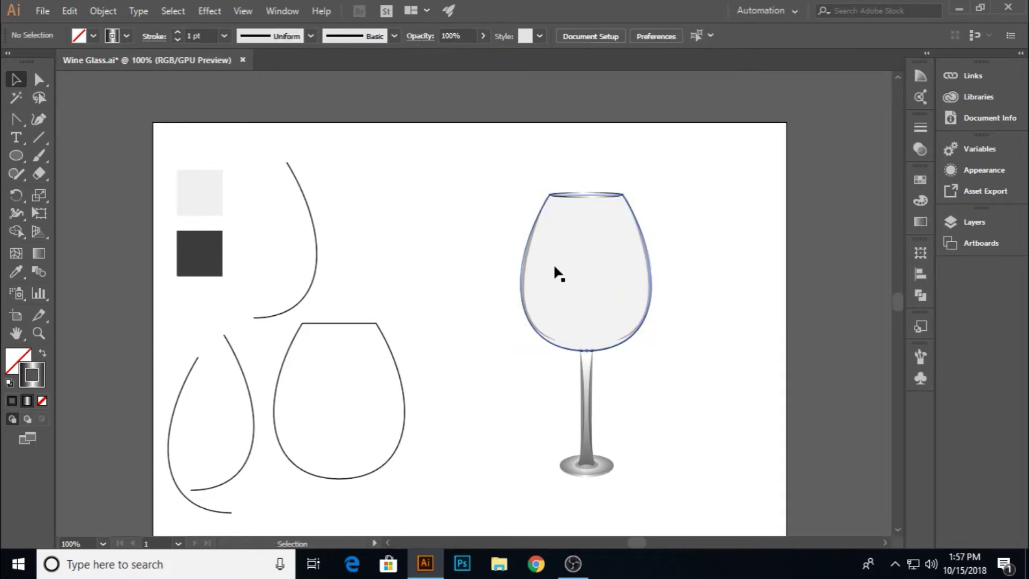
Remove the light grey fill from the glass's bowl shape.
scroll(555, 265, up, 3)
click(473, 266)
click(11, 365)
click(42, 400)
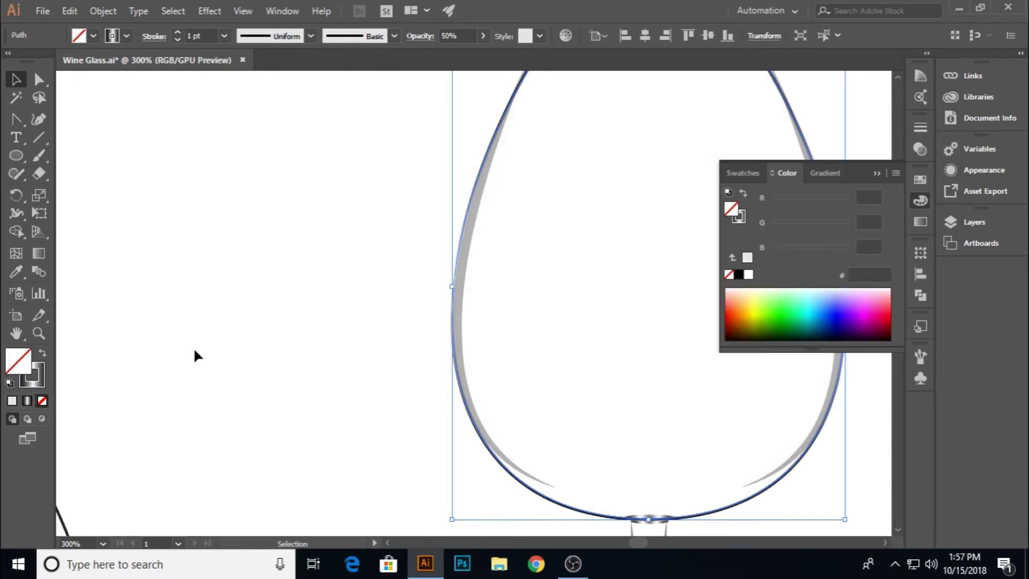
click(195, 352)
click(878, 173)
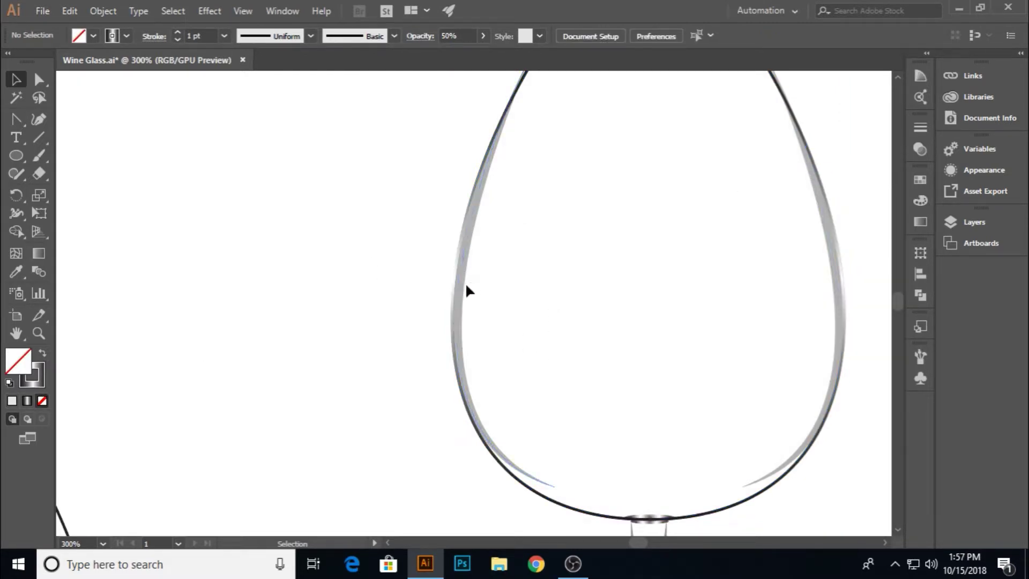
click(548, 484)
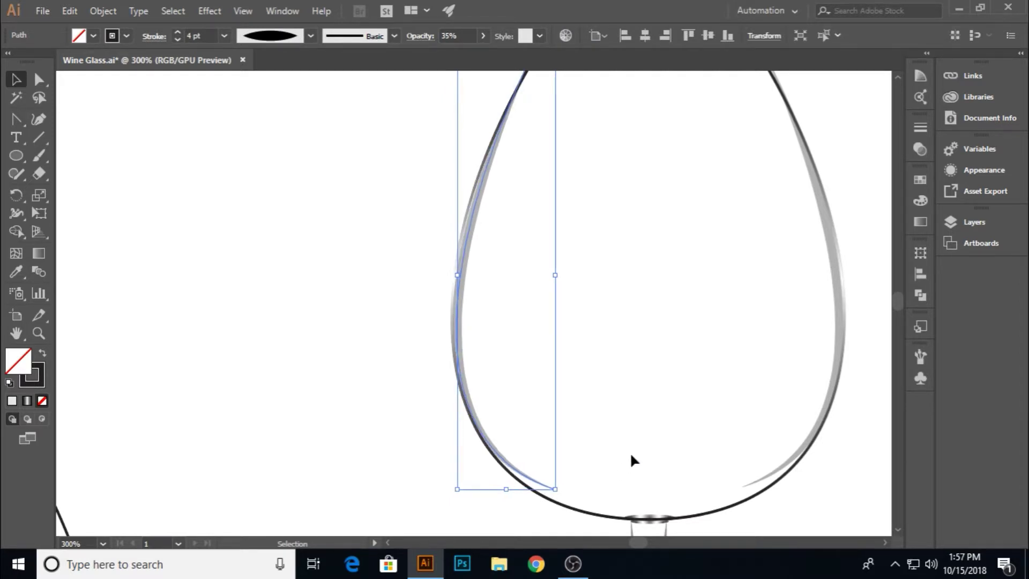
click(777, 472)
click(434, 425)
scroll(512, 285, up, 2)
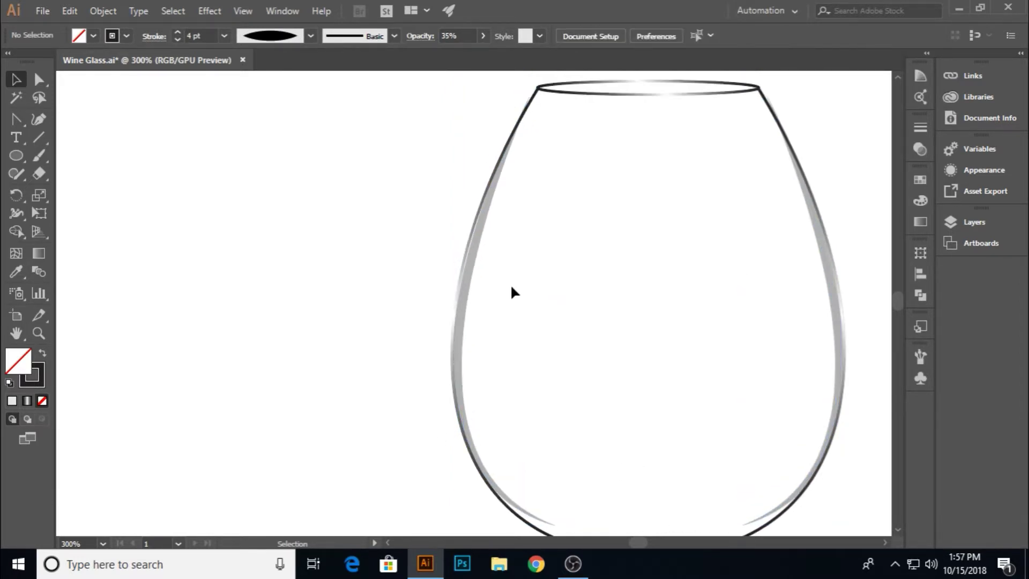
scroll(511, 290, down, 3)
Try the default fill and stroke with 50% opacity on the bowl outline, and undo it.
click(458, 363)
click(9, 384)
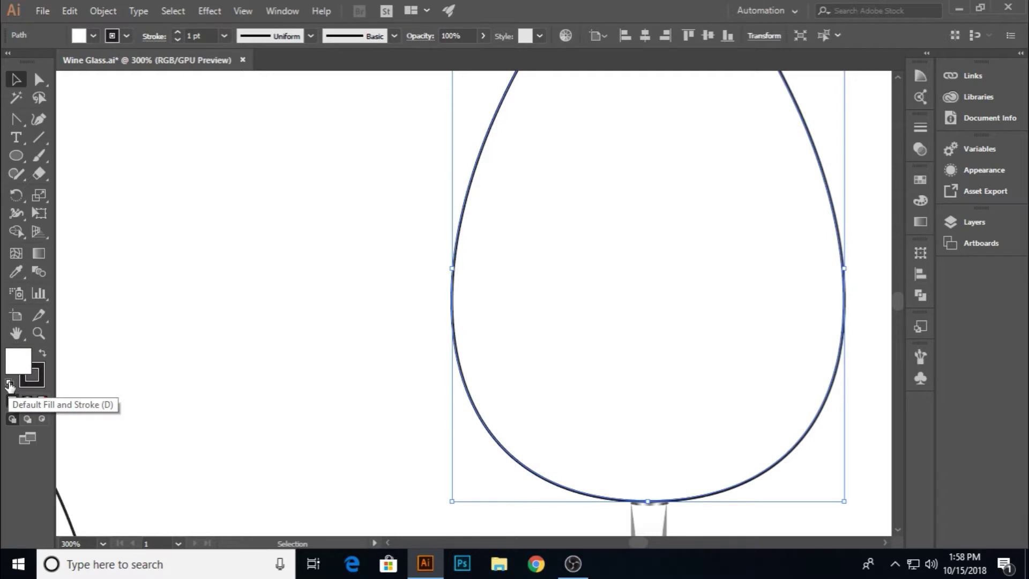
click(456, 36)
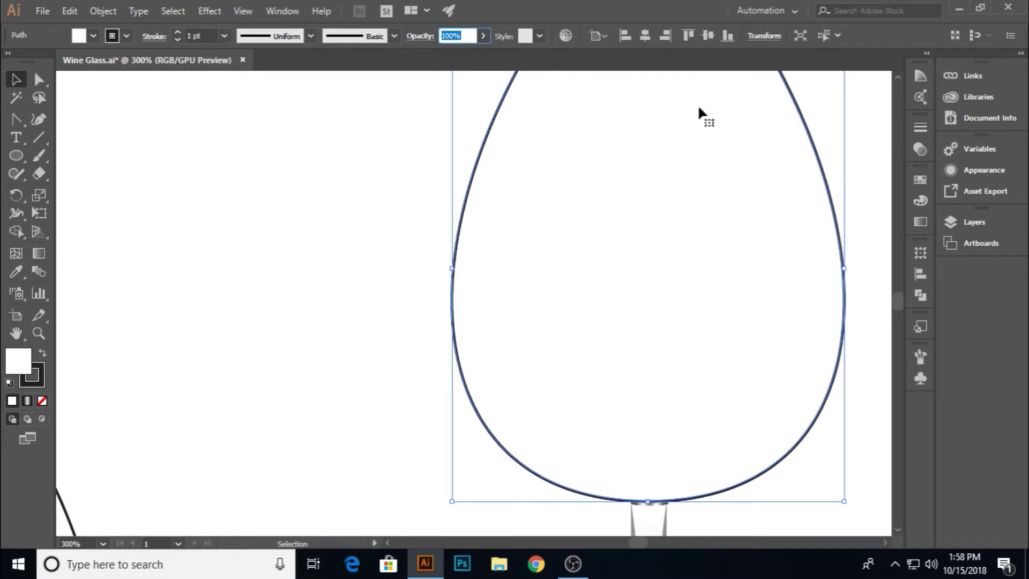
text(50)
key(Return)
scroll(685, 166, down, 2)
key(ctrl+z)
key(ctrl+z)
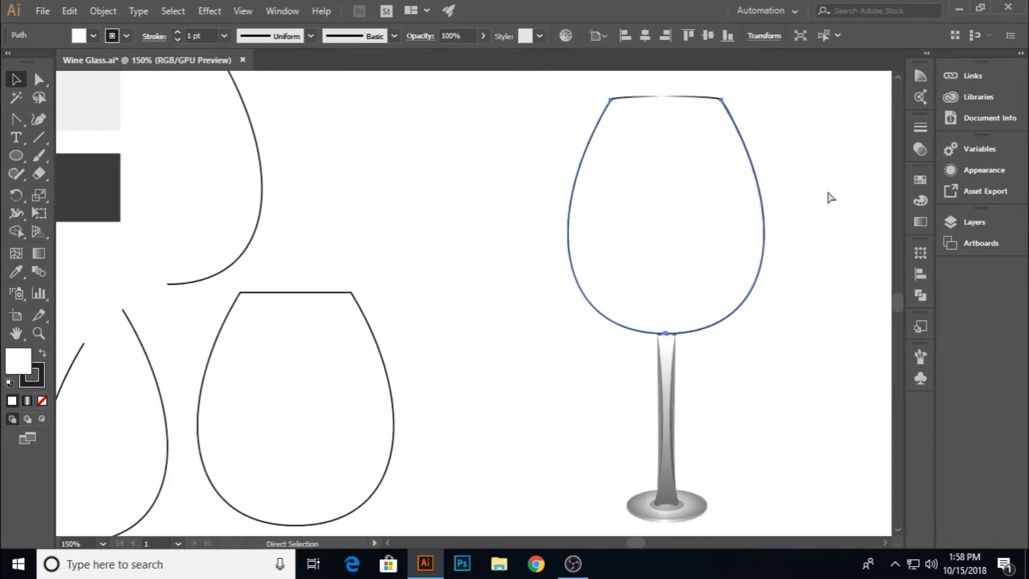
click(822, 180)
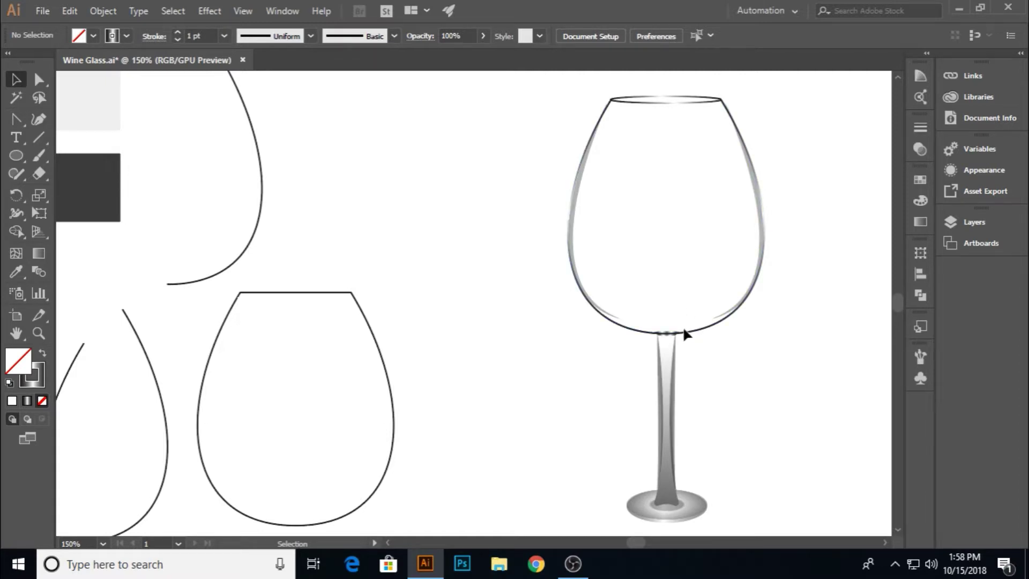
Shift the bowl outline up out of the way and fill the underlying bowl shape with the light grey sampled from the colour square.
drag(685, 333, 686, 317)
click(705, 328)
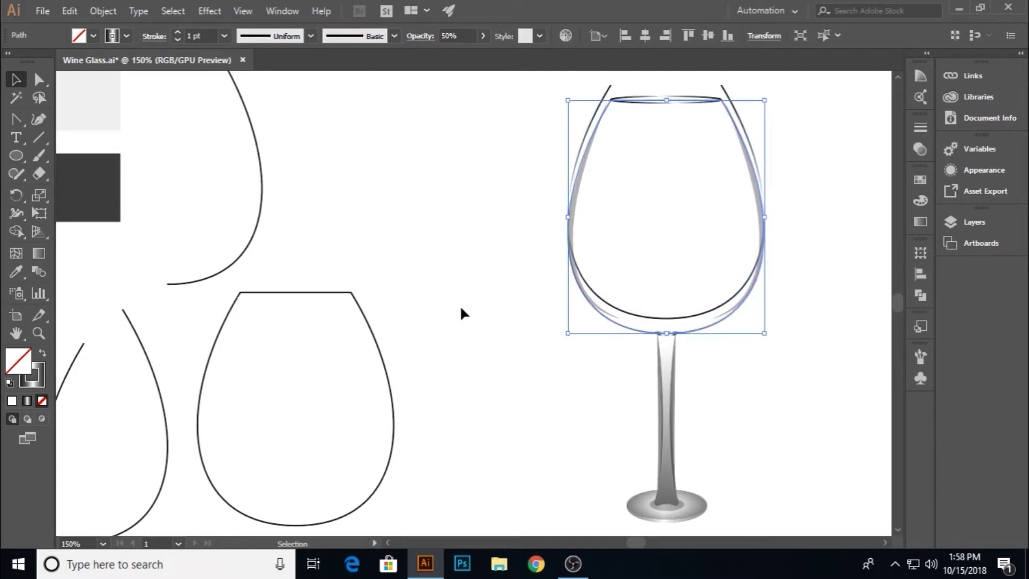
click(921, 180)
click(17, 272)
click(96, 107)
click(879, 172)
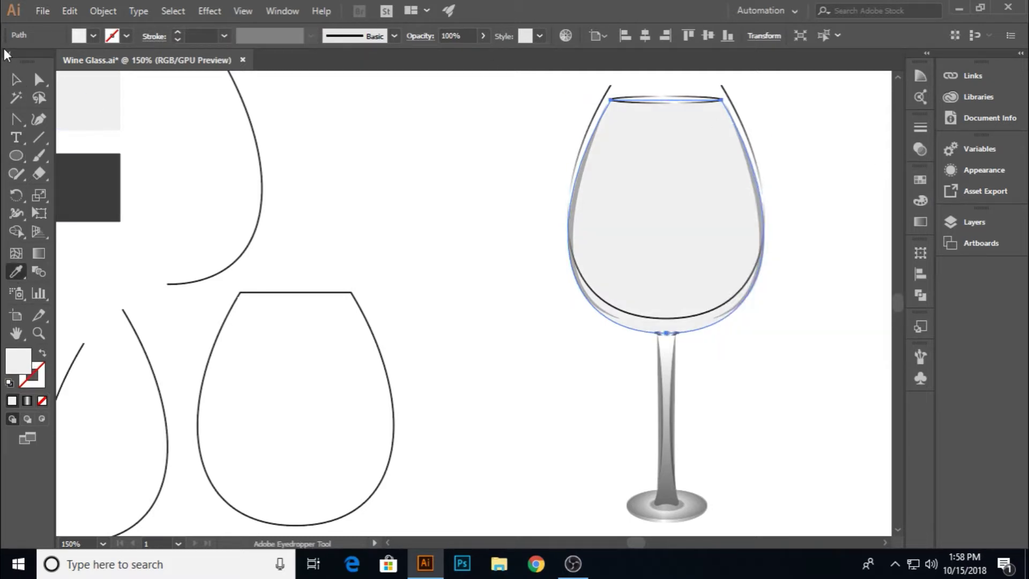
Nudge the bowl outline back down until it lines up with the rim and the filled bowl.
click(16, 80)
click(780, 182)
click(735, 107)
key(Down)
key(Down)
key(Down)
key(Down)
key(Down)
key(Down)
key(Down)
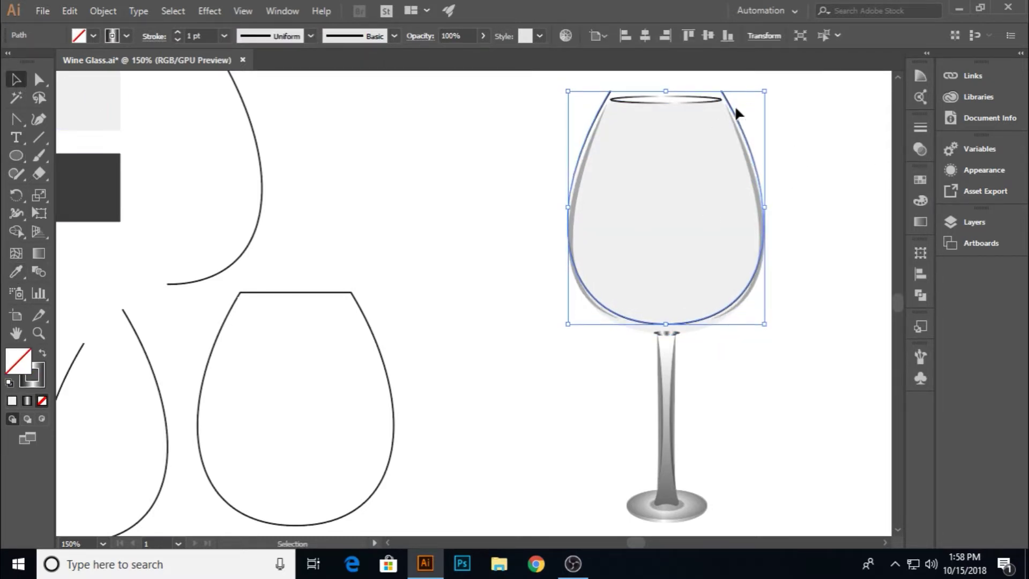
key(Down)
key(Down)
key(Down)
key(Down)
key(Down)
key(Down)
key(Down)
key(Down)
key(Down)
key(Down)
click(445, 279)
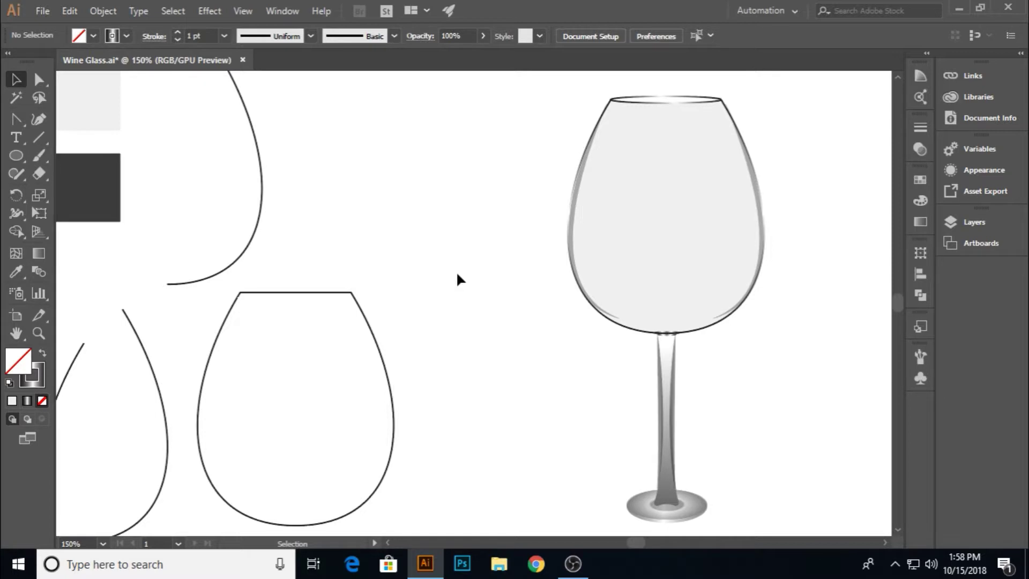
Set the opacity of the light grey bowl fill to 50%.
click(686, 332)
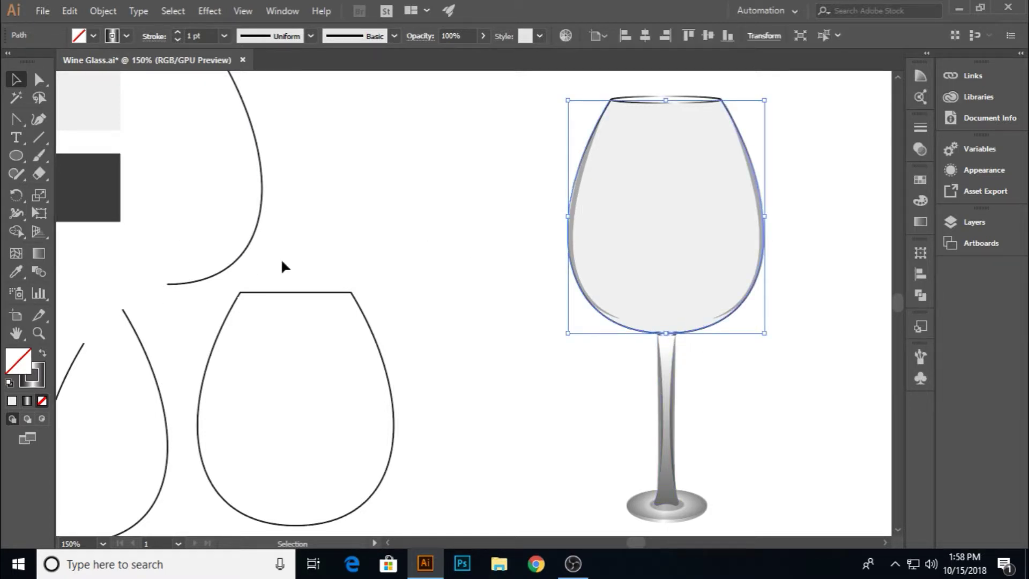
key(shift+x)
drag(760, 236, 760, 276)
key(ctrl+z)
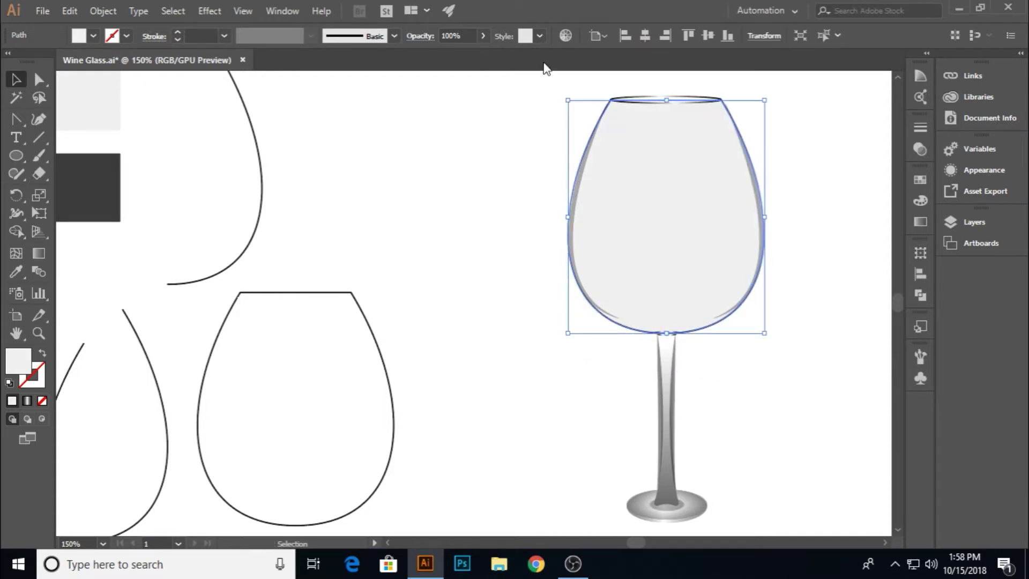
key(Return)
key(ctrl+shift+a)
Nudge the left and right shading strokes slightly inward from the bowl outline.
click(753, 187)
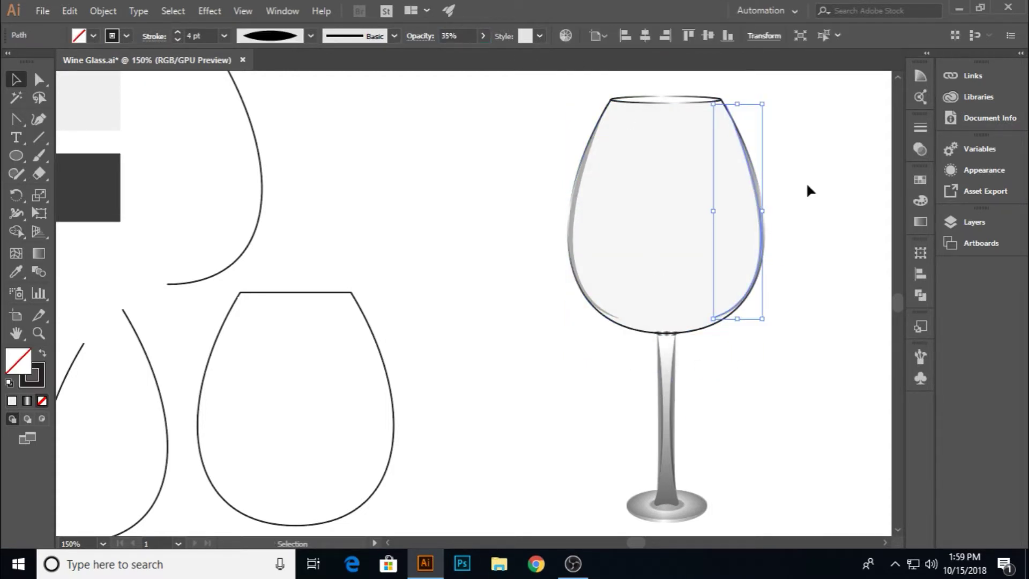
click(574, 234)
click(800, 259)
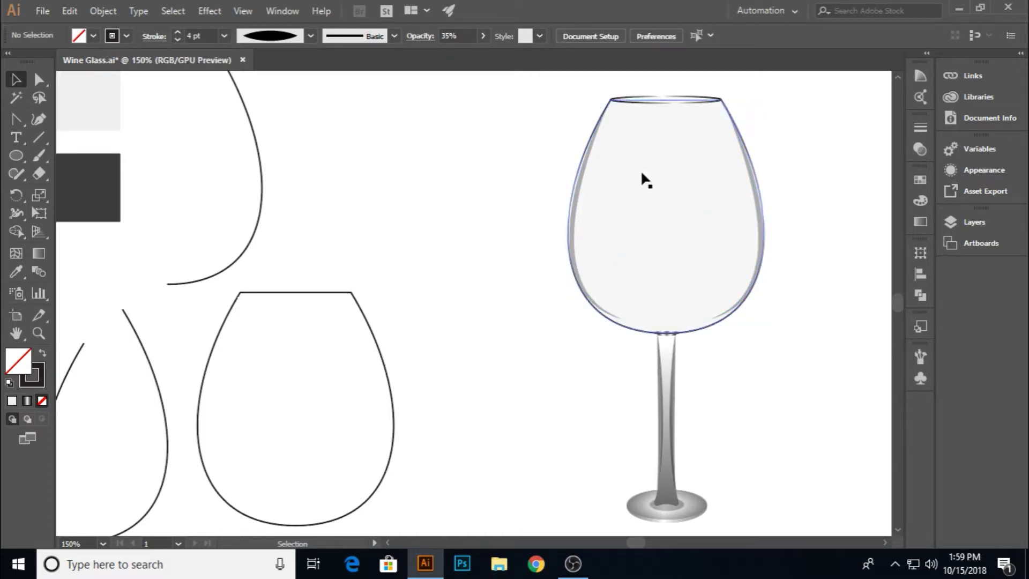
Place a copy of the open curve beside the glass and cut it down to its short bottom segment.
drag(218, 284, 190, 255)
alt+drag(160, 381, 527, 201)
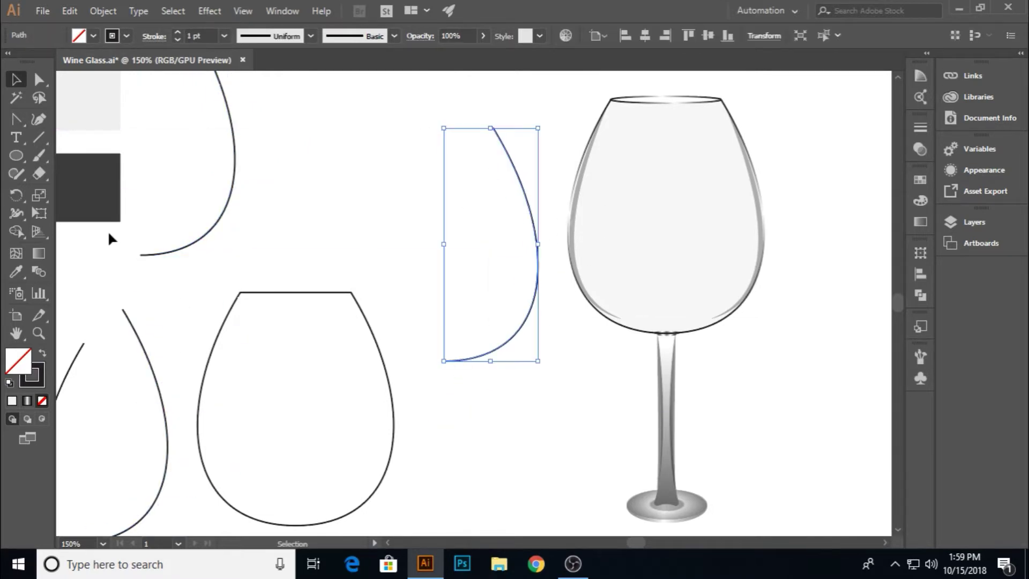
drag(15, 119, 65, 119)
click(495, 349)
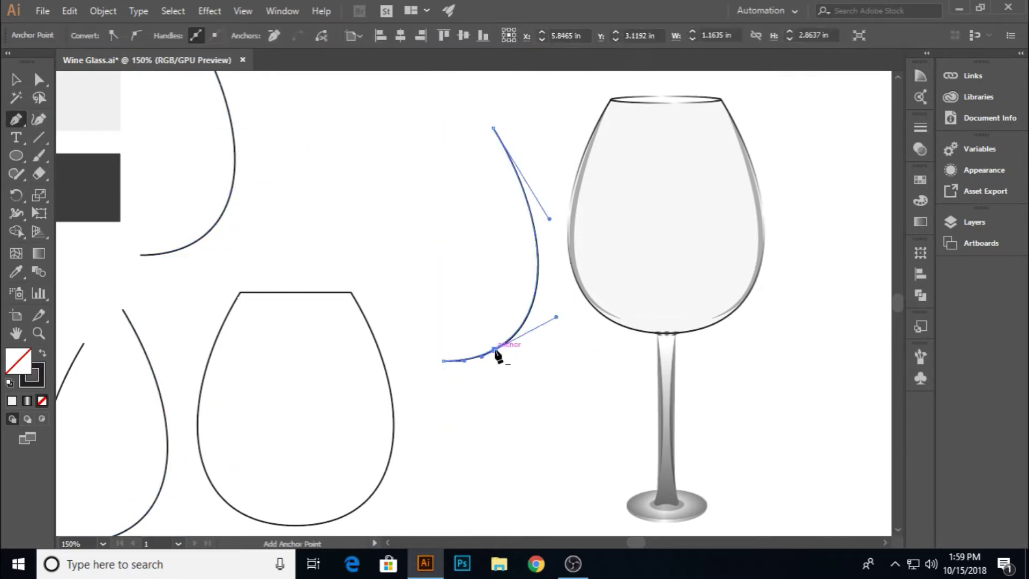
key(a)
drag(446, 105, 493, 168)
key(Delete)
key(v)
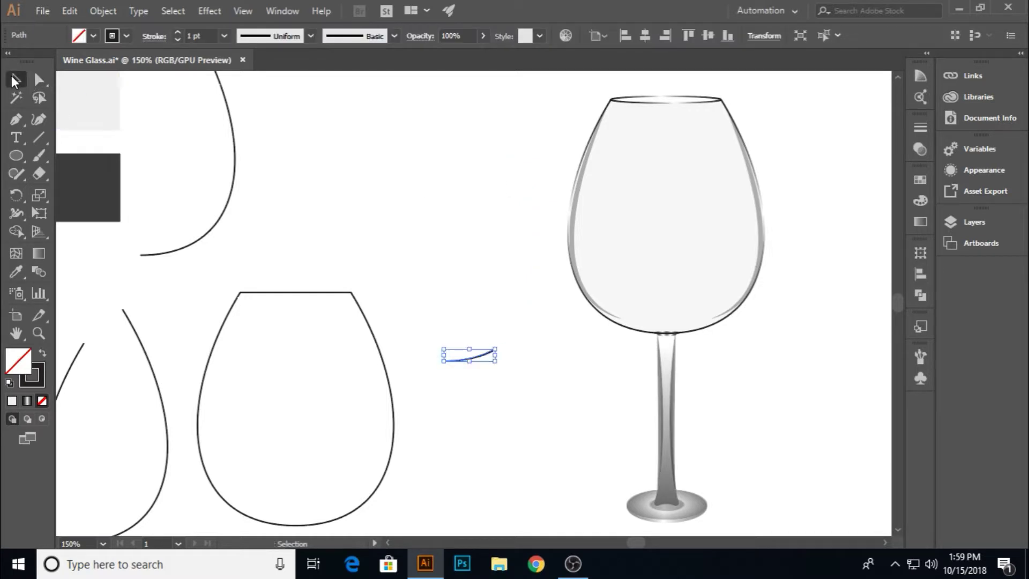
Move the short arc inside the bowl's lower right curve and give its stroke a width profile tapered at both ends.
click(477, 368)
mouse_move(475, 359)
mouse_down()
mouse_move(692, 323)
mouse_move(724, 307)
mouse_up()
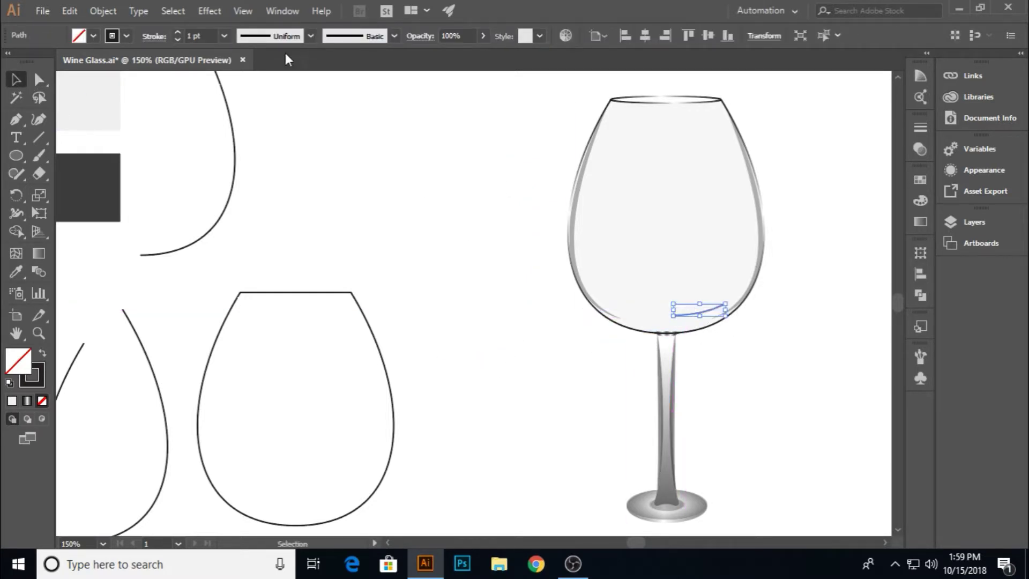
click(310, 35)
click(252, 88)
Try a 6 pt stroke weight on the short arc, and undo it.
click(224, 36)
click(241, 185)
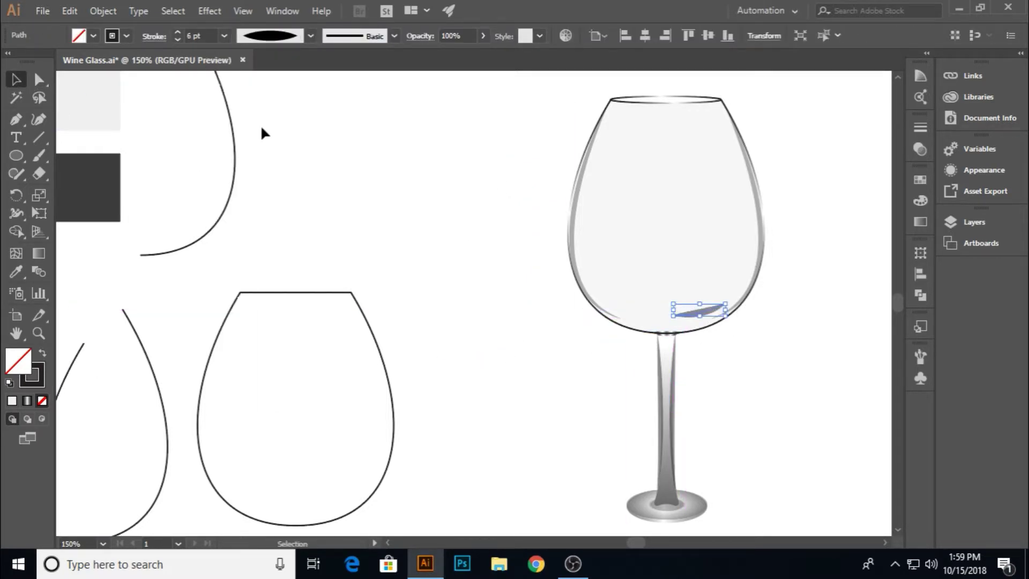
click(541, 251)
click(702, 317)
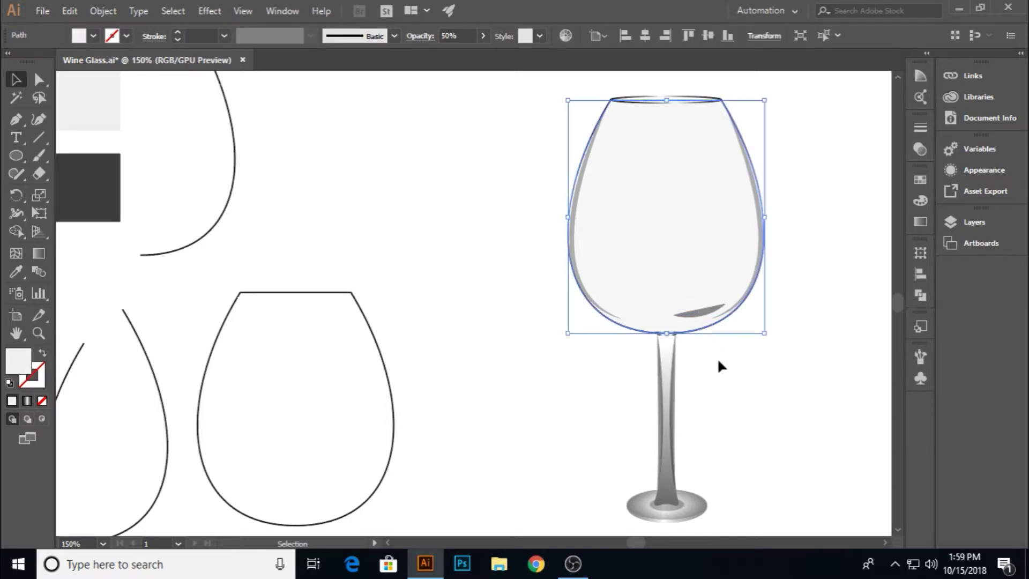
click(718, 359)
click(694, 312)
click(717, 345)
click(721, 305)
click(726, 343)
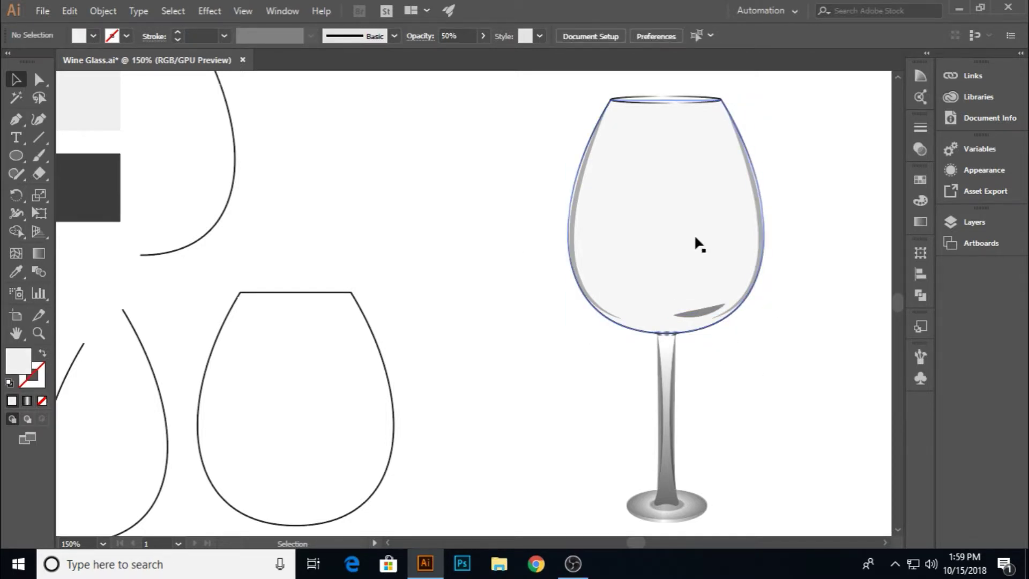
key(ctrl+z)
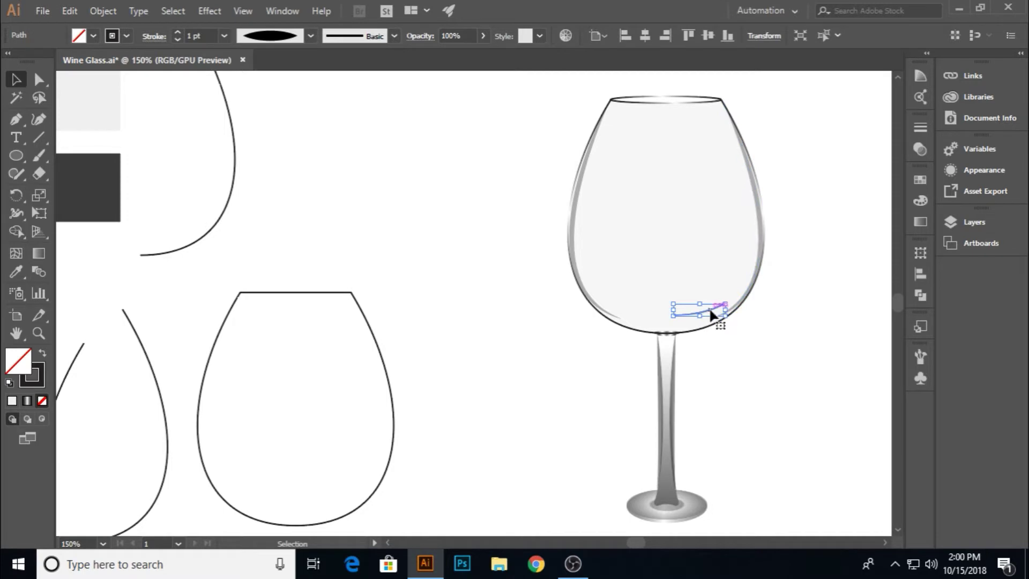
Bring the short arc to the front of the bowl fill and set its stroke weight to 3 pt.
right_click(712, 315)
mouse_move(750, 470)
click(589, 469)
click(224, 36)
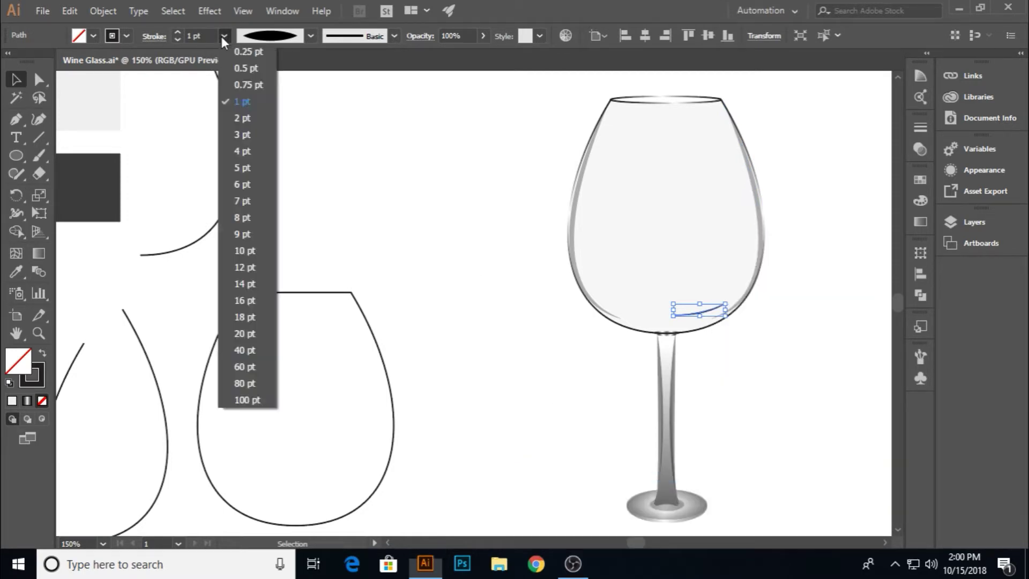
click(242, 134)
click(730, 327)
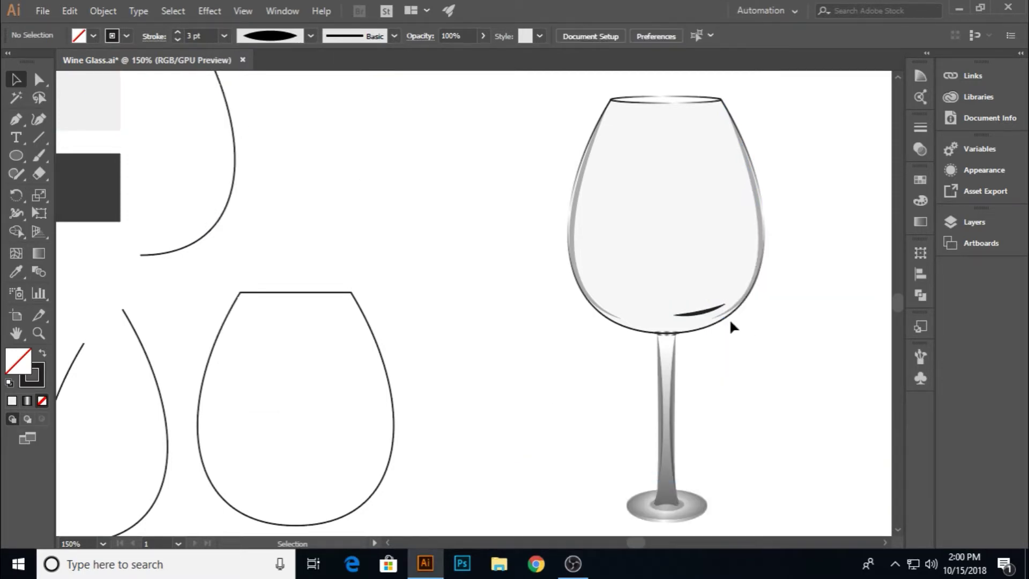
Bend the short arc inside the bowl into a deeper curve with the Anchor Point tool.
click(719, 310)
drag(16, 119, 75, 173)
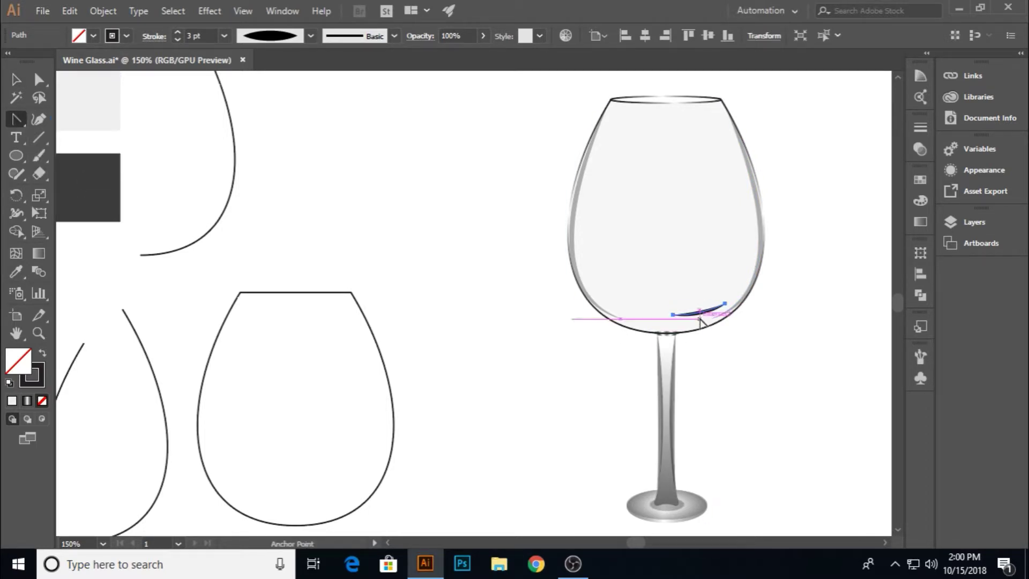
click(704, 318)
key(ctrl+z)
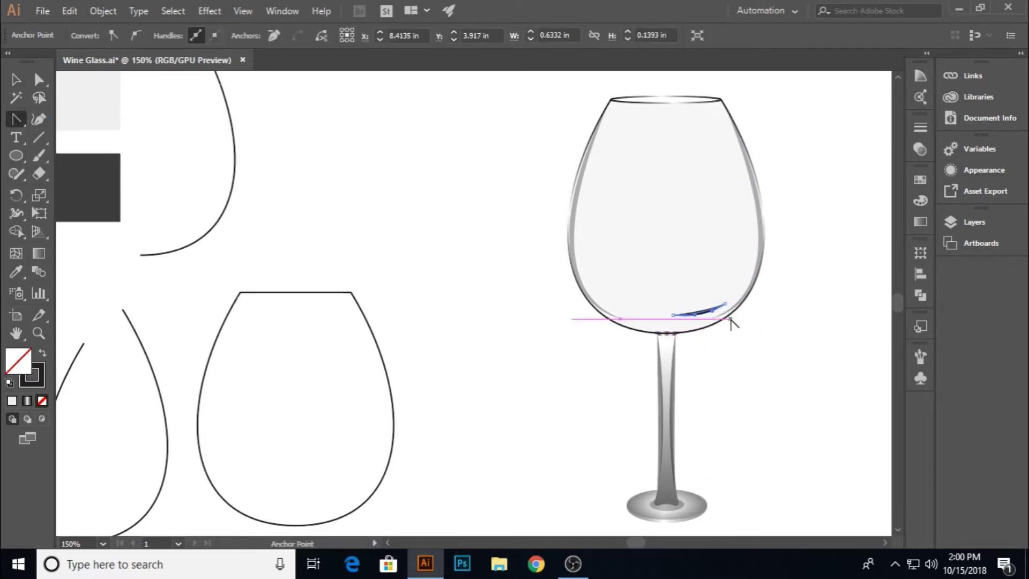
scroll(730, 320, up, 4)
drag(620, 294, 616, 311)
key(v)
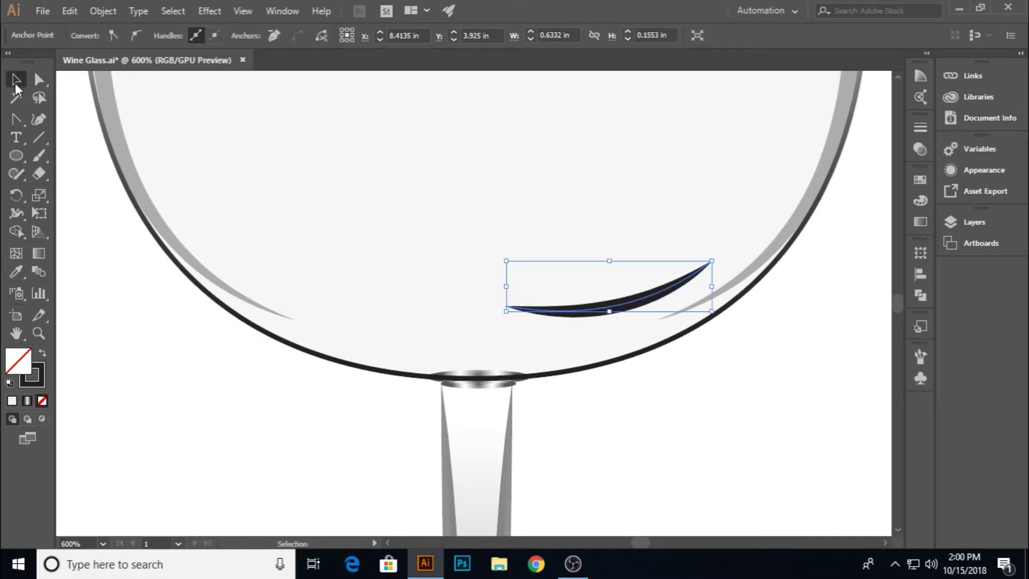
Rotate the short arc slightly so that it follows the bowl's lower right curve.
scroll(595, 314, down, 4)
click(668, 359)
click(589, 312)
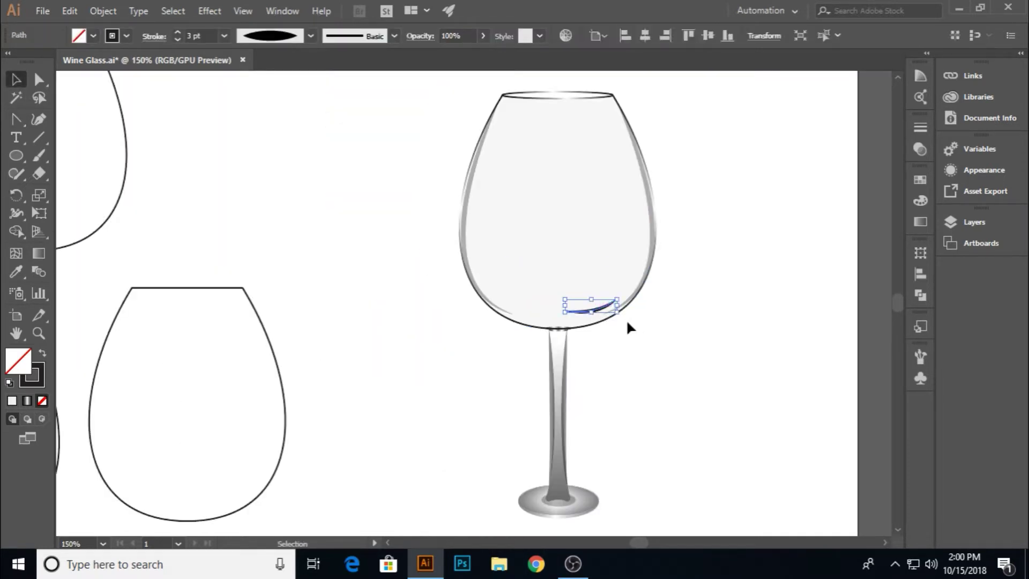
drag(623, 319, 627, 312)
click(651, 358)
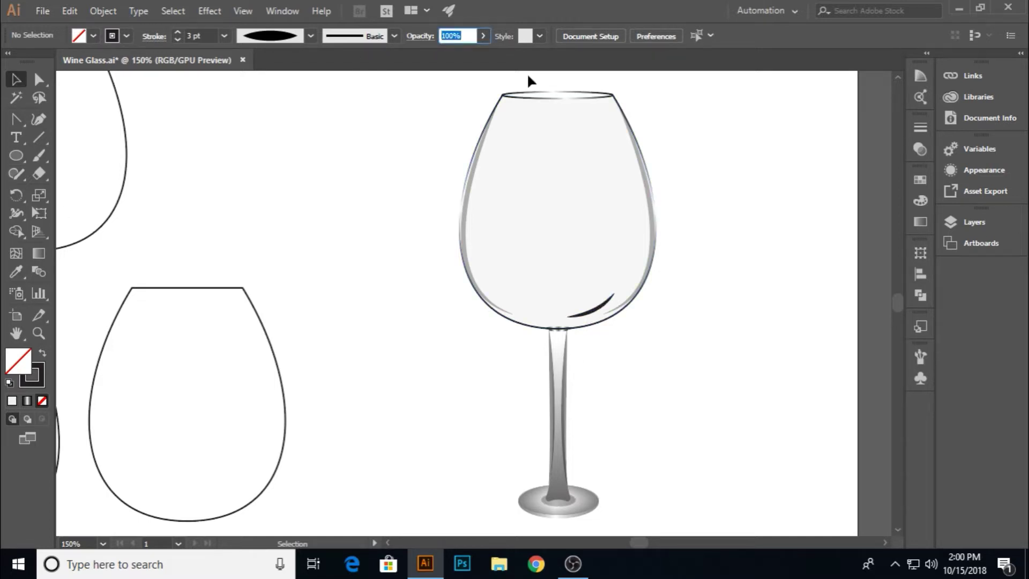
Set the short arc's opacity to 50%.
click(590, 310)
text(50)
key(Return)
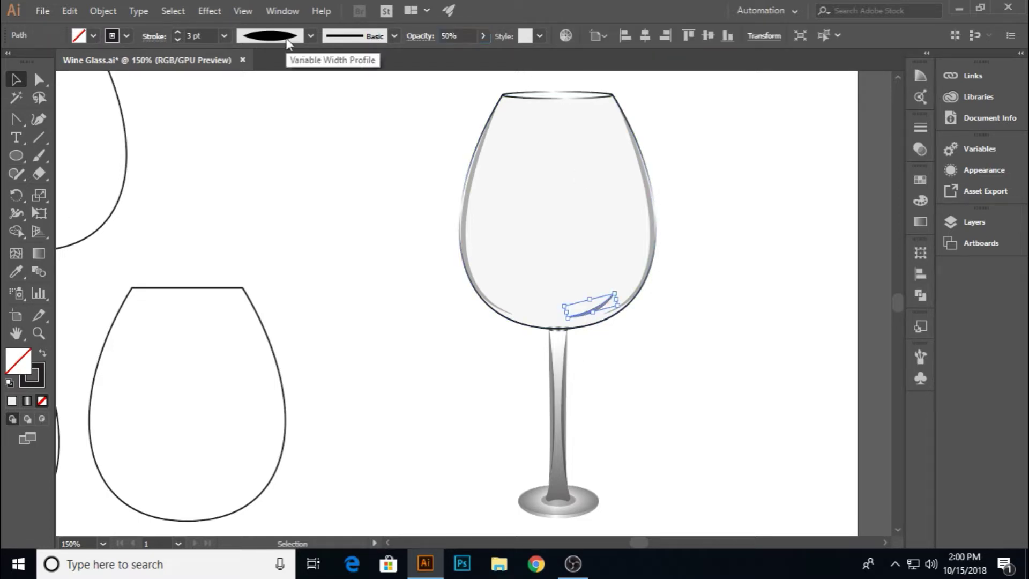
click(663, 347)
Duplicate the short arc just above the original and rotate the copy slightly to follow the bowl.
drag(590, 316, 612, 295)
click(698, 359)
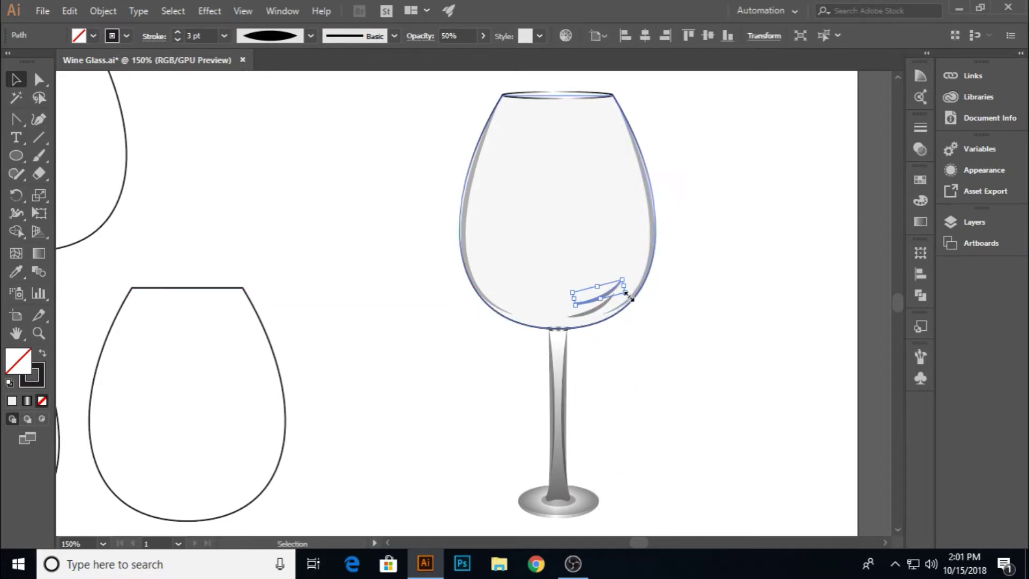
scroll(623, 296, up, 3)
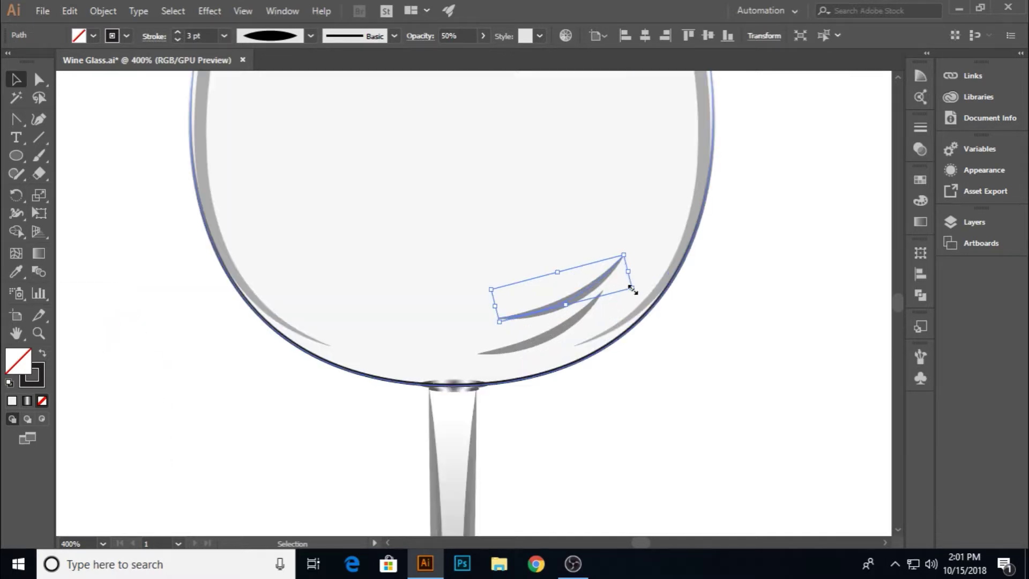
drag(637, 293, 642, 282)
click(704, 320)
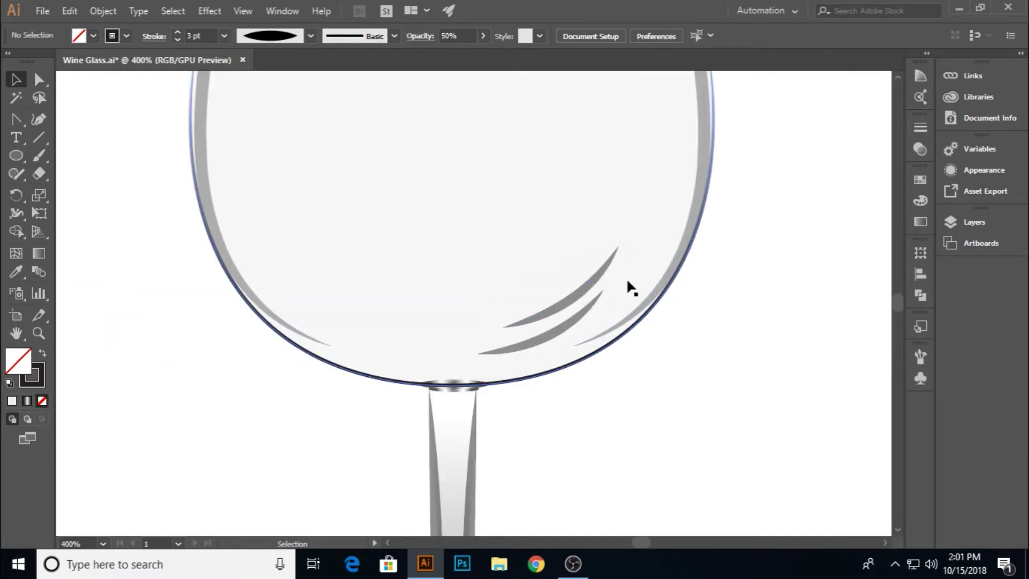
Place a copy of the bowl's left shading stroke a little further inside the bowl.
scroll(619, 245, down, 5)
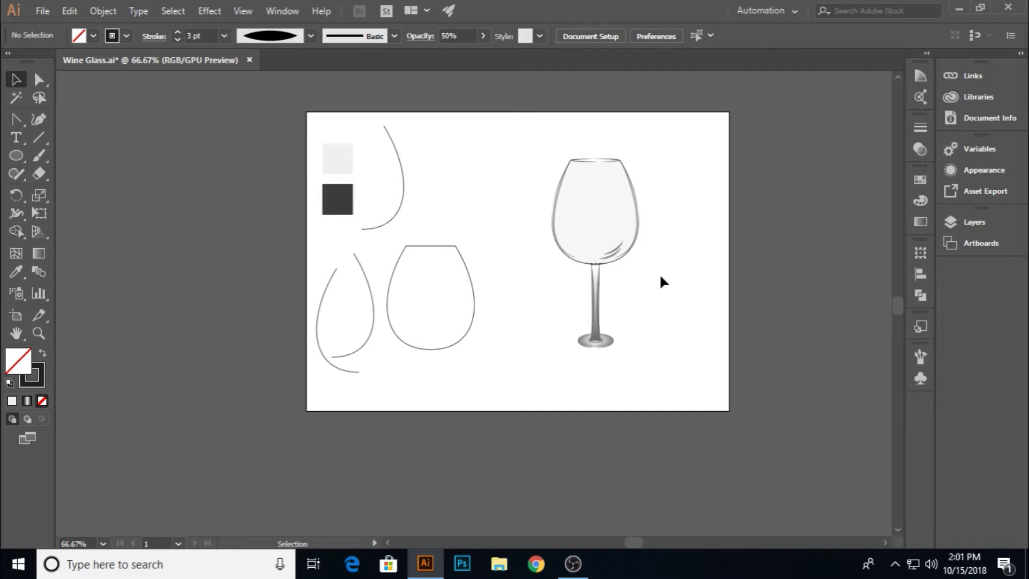
drag(556, 202, 585, 206)
key(ctrl+z)
scroll(565, 206, up, 4)
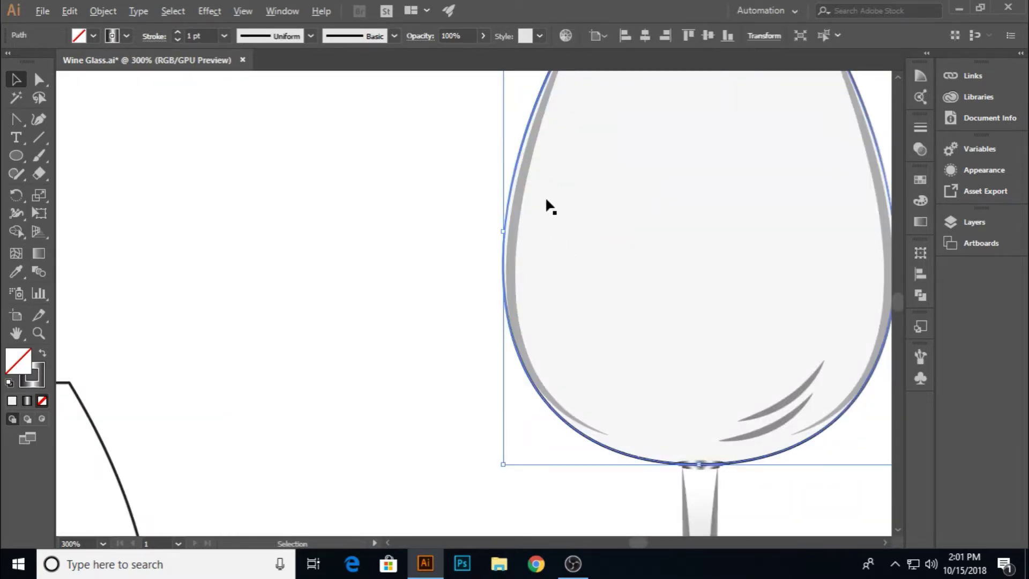
click(545, 199)
click(513, 225)
drag(511, 224, 565, 230)
key(ctrl+z)
click(493, 223)
scroll(605, 211, down, 2)
key(ctrl+shift+a)
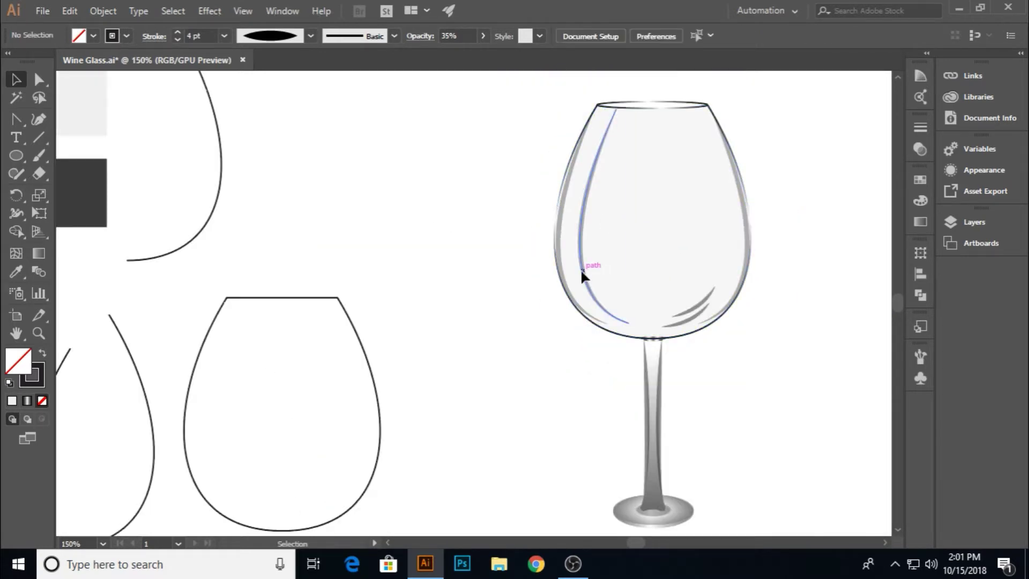
Scale the copied left shading stroke down so that it starts well below the rim.
drag(582, 270, 580, 275)
drag(625, 114, 617, 136)
key(ctrl+shift+a)
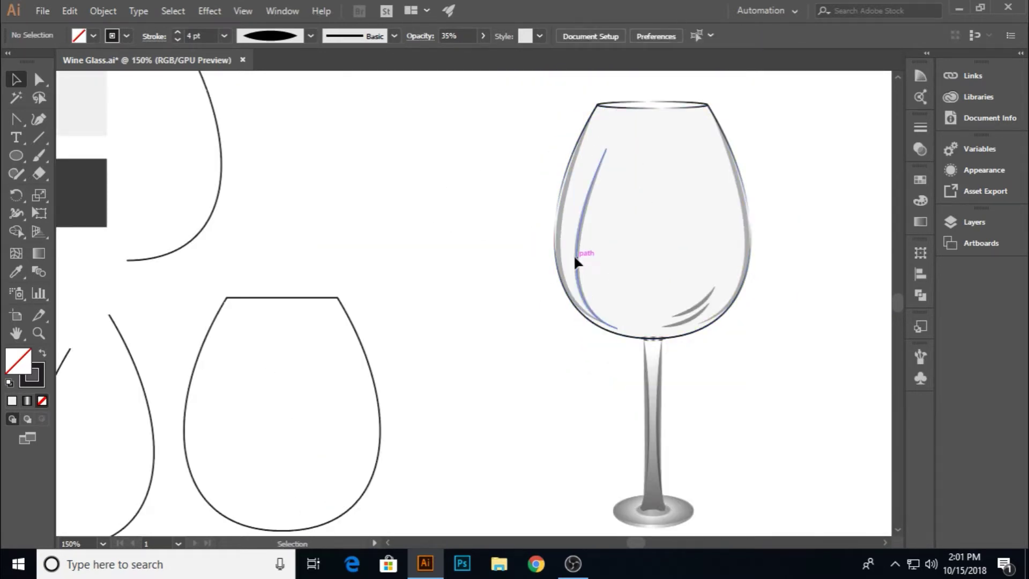
Shift the shortened stroke closer to the bowl's left edge and nudge it slightly upward.
drag(574, 255, 568, 254)
key(ctrl+shift+a)
click(575, 240)
key(Up)
key(Up)
key(Up)
key(Up)
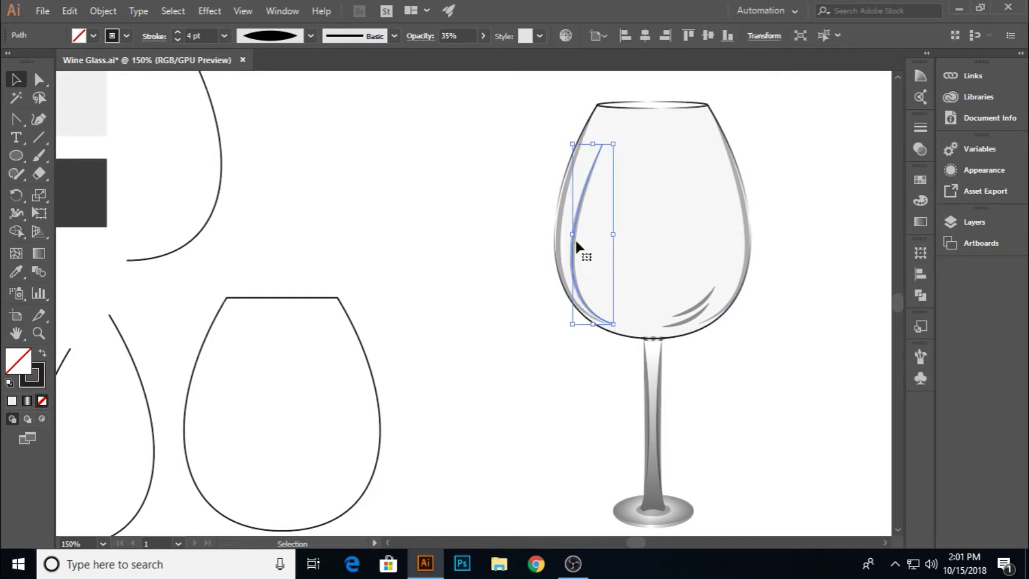
key(Left)
key(Left)
key(Left)
click(470, 284)
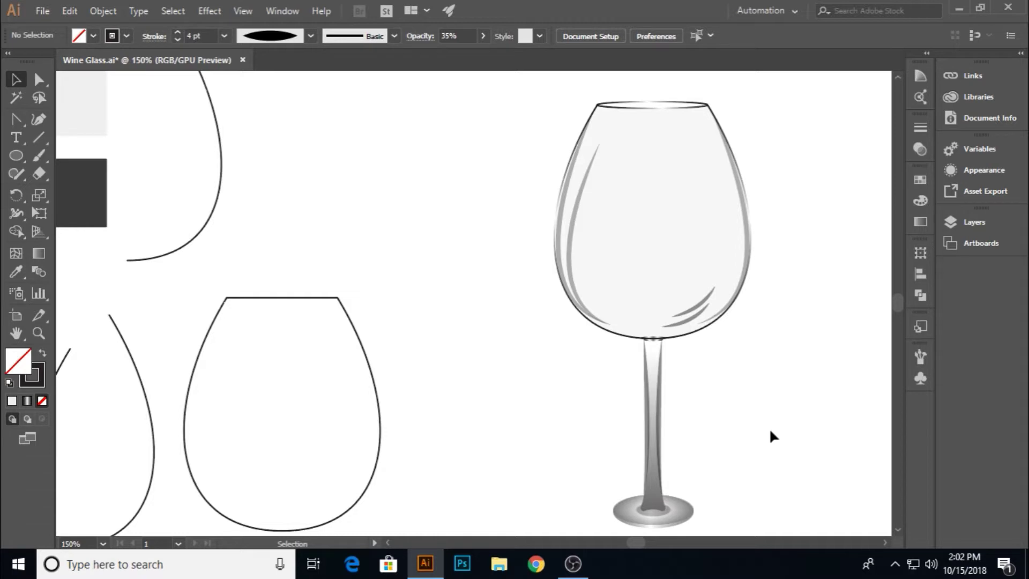
key(ctrl+minus)
key(ctrl+minus)
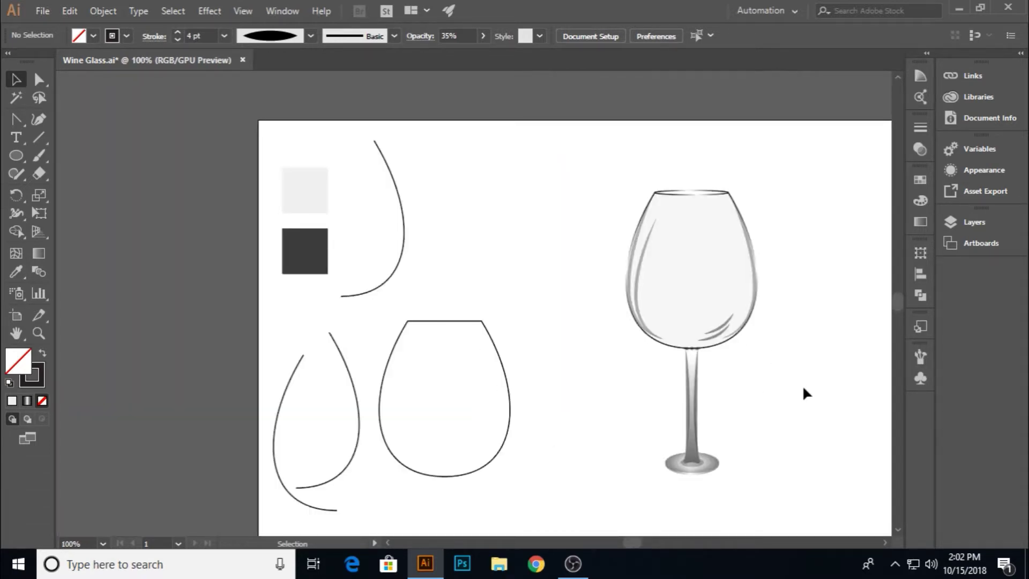
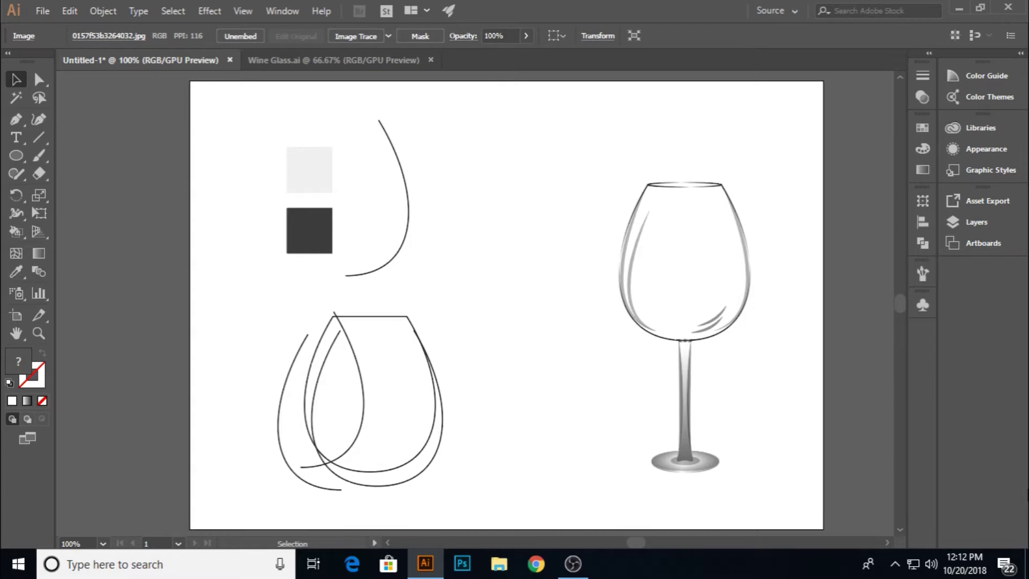
Move the watercolour image of the woman in a red dress over the glass and scale it down slightly.
drag(775, 271, 497, 297)
drag(852, 377, 302, 354)
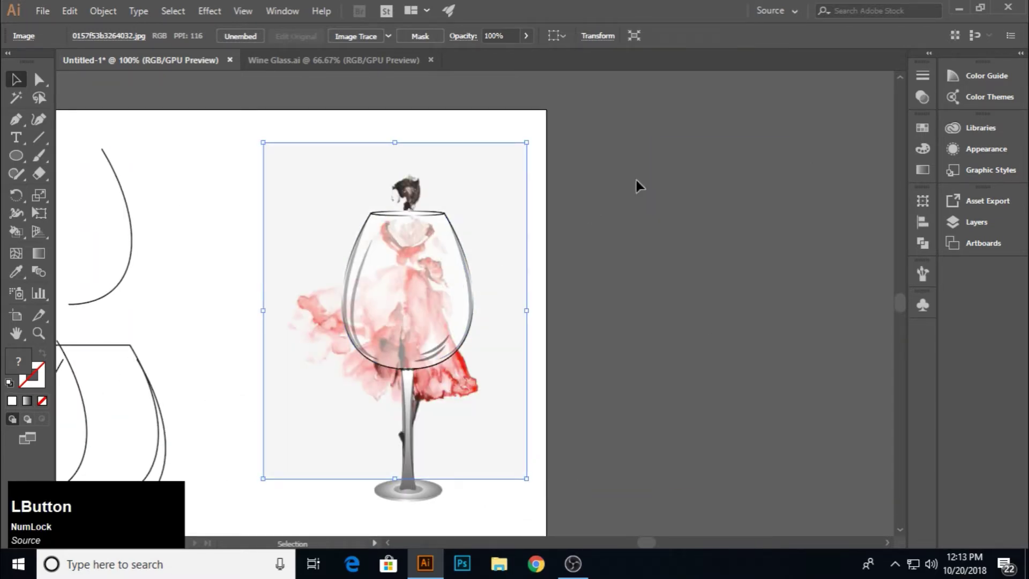
drag(184, 339, 408, 329)
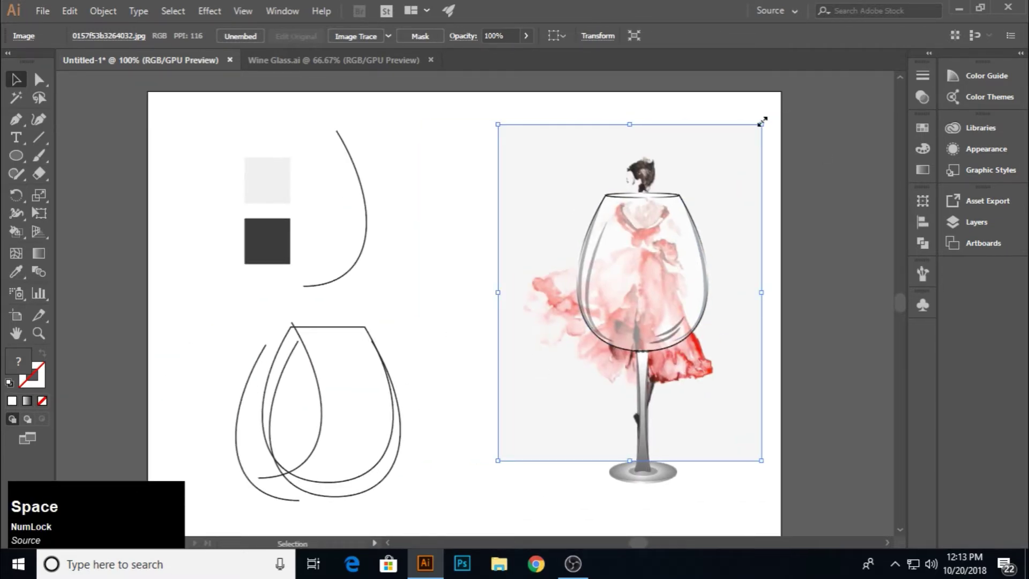
drag(762, 122, 752, 149)
Bring the watercolour image in front of the glass artwork.
drag(634, 253, 637, 271)
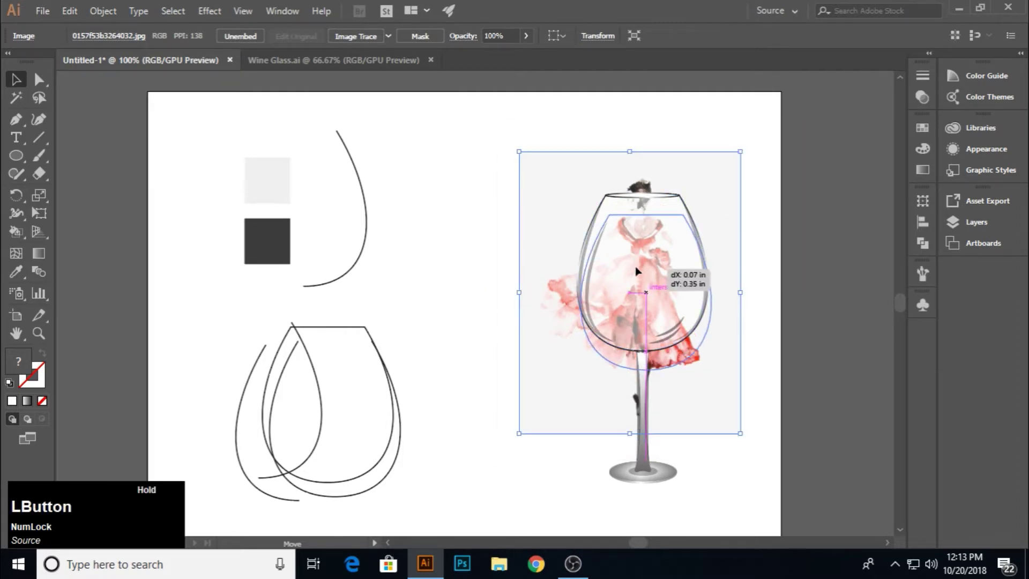
key(ctrl+z)
right_click(538, 289)
click(574, 395)
click(706, 411)
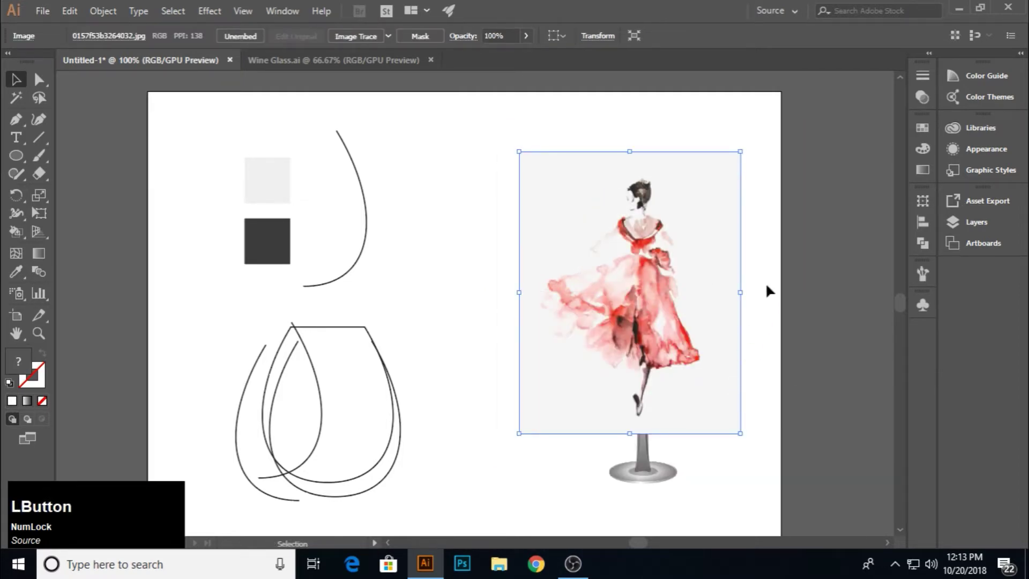
Shrink the watercolour image to about the bowl's width and position the figure inside the bowl.
click(766, 285)
drag(722, 278, 723, 293)
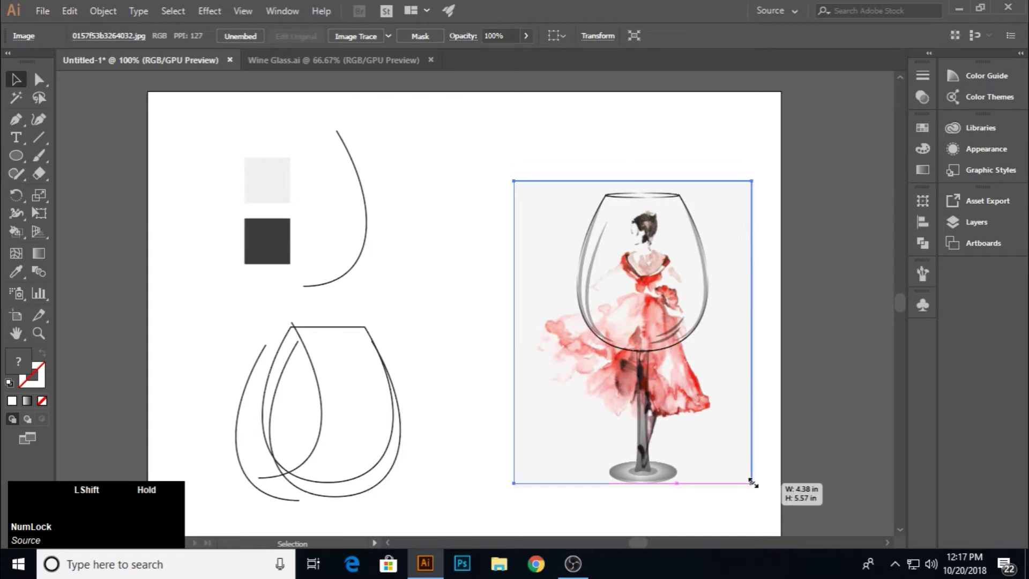
drag(751, 482, 717, 425)
drag(627, 322, 595, 335)
click(766, 325)
drag(697, 330, 702, 322)
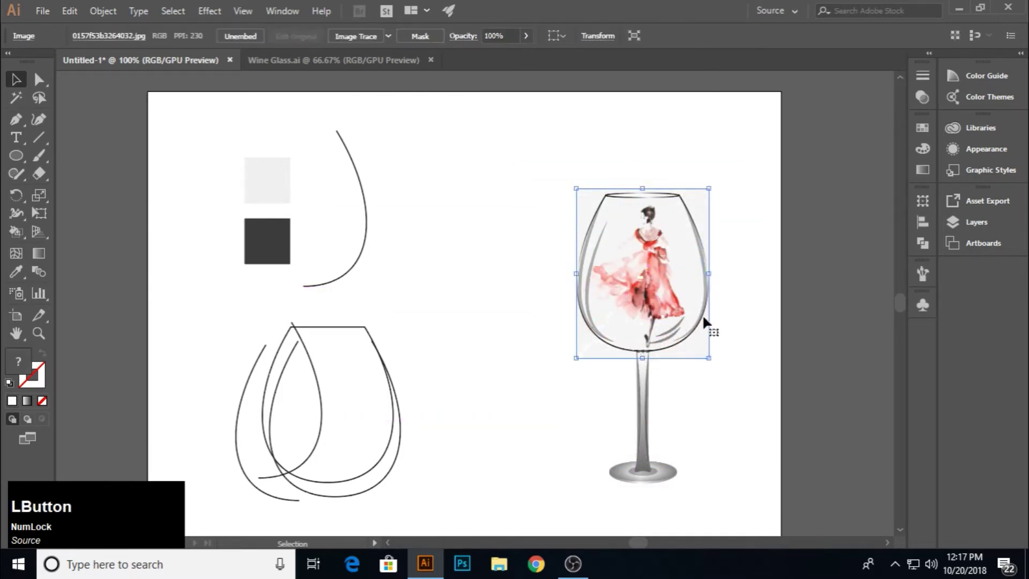
click(761, 317)
Move the loose inner bowl outline beside the glass and place the watercolour image over it.
click(650, 272)
click(341, 461)
drag(341, 462, 514, 407)
drag(653, 292, 518, 381)
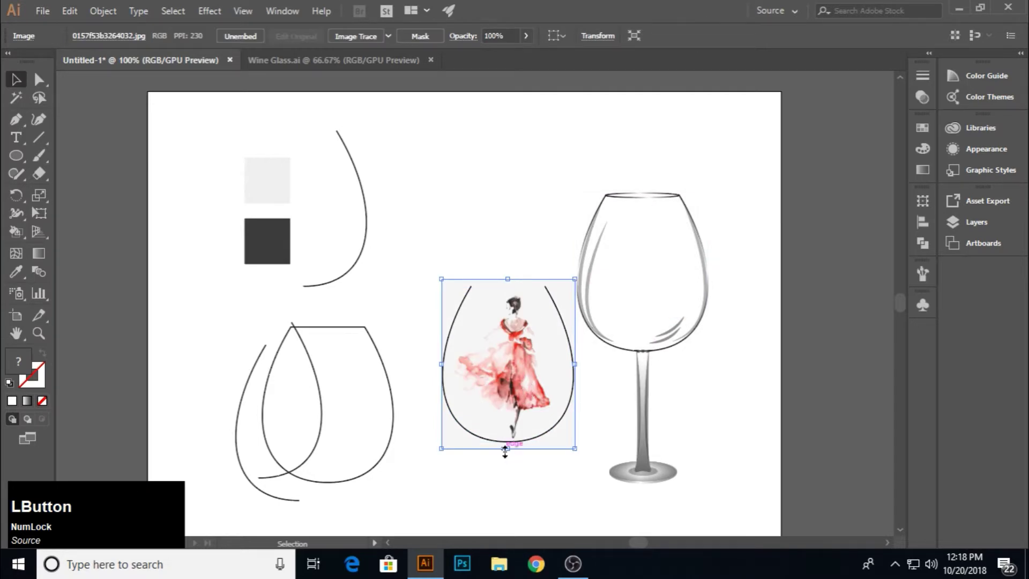
Send the watercolour image to the back, behind the bowl outline.
right_click(563, 439)
mouse_move(709, 353)
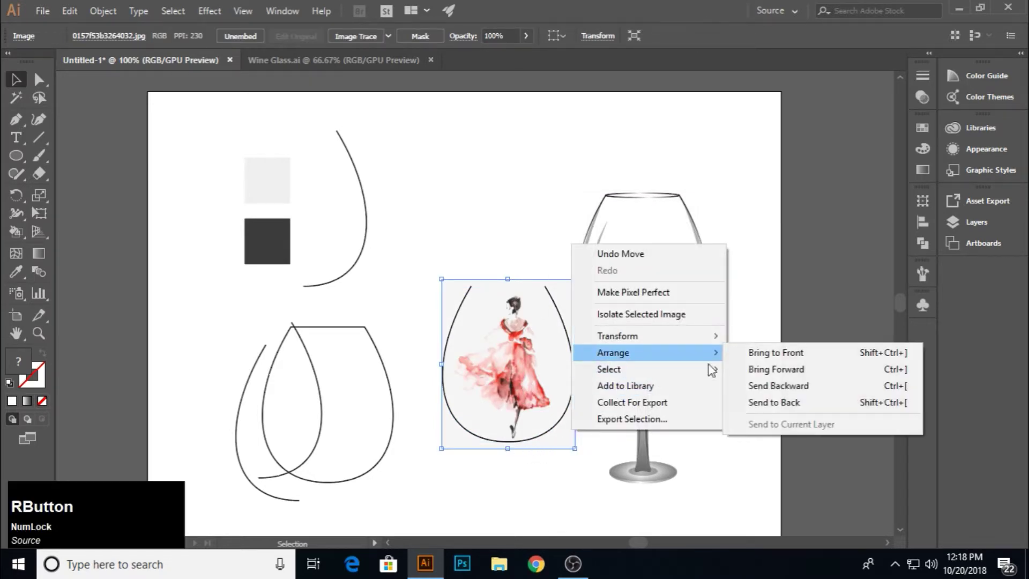
click(773, 402)
click(566, 465)
Select the watercolour image with the bowl outline and make a clipping mask from them.
click(556, 437)
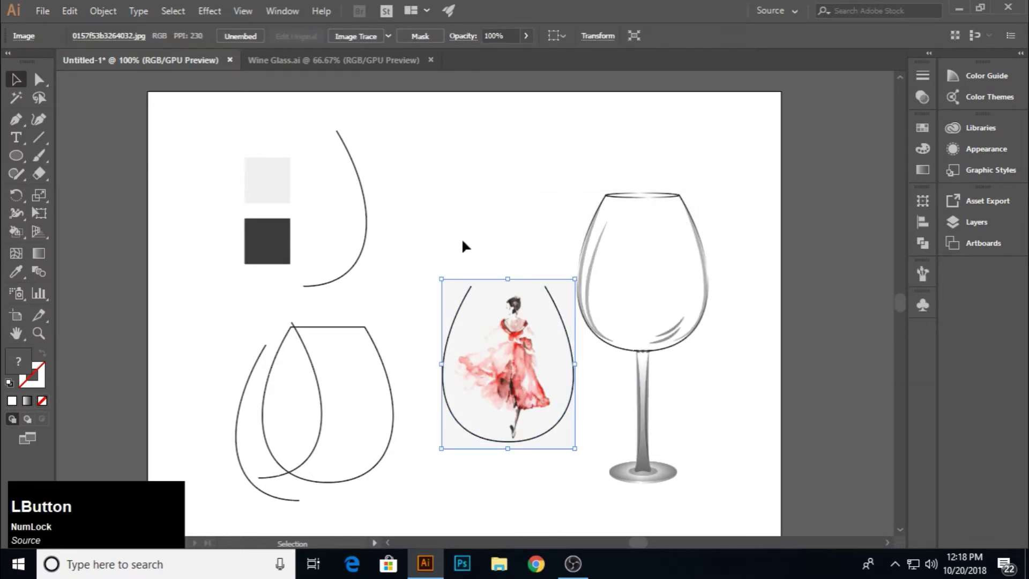
drag(465, 246, 500, 359)
right_click(500, 365)
click(536, 246)
Fit the clipped image into the glass bowl and select the image inside the clip group for editing.
drag(503, 405, 646, 316)
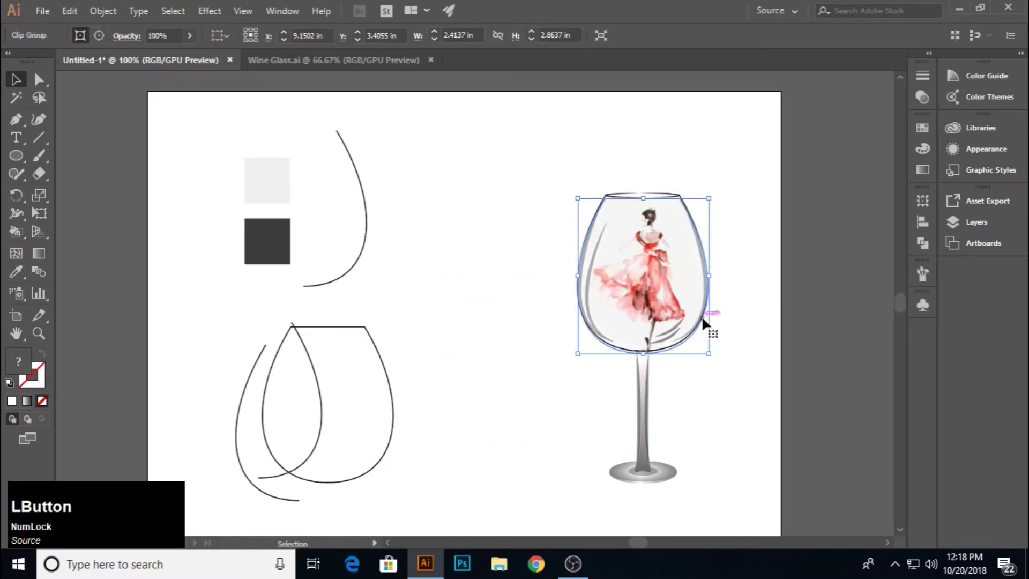
click(734, 319)
click(655, 287)
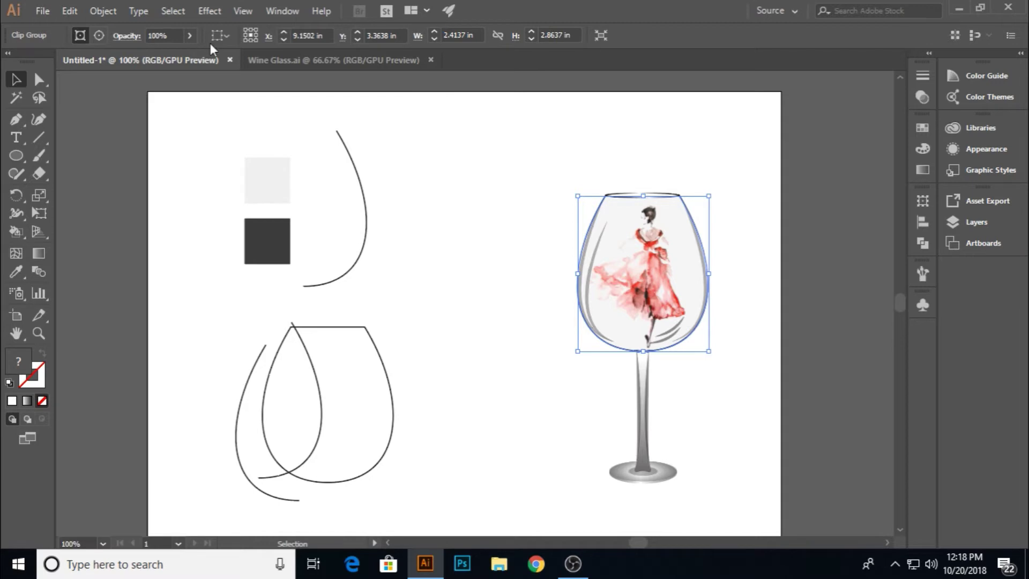
click(142, 37)
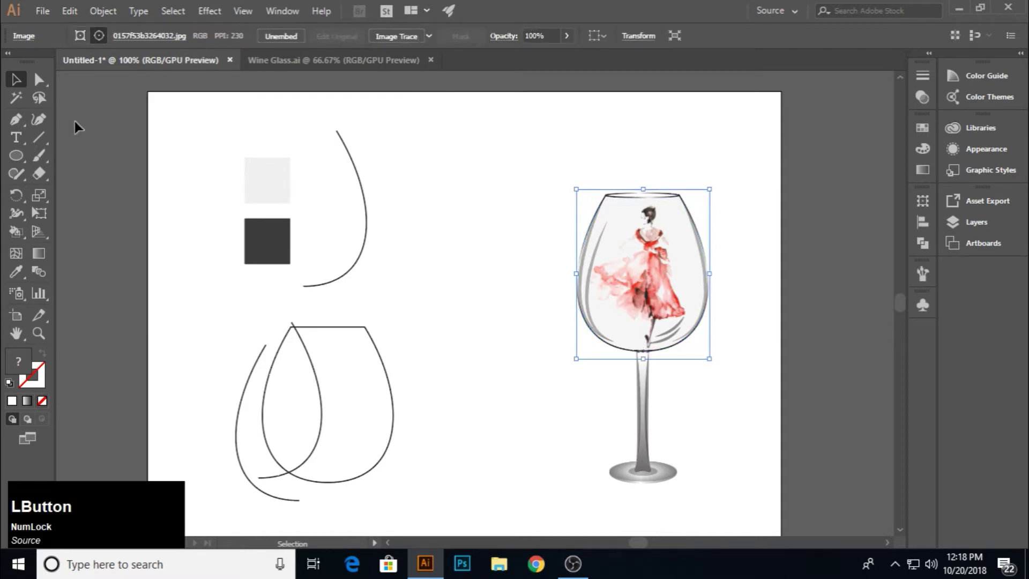
Try 50% opacity on the clipped image, and undo it.
click(541, 35)
text(50)
key(Return)
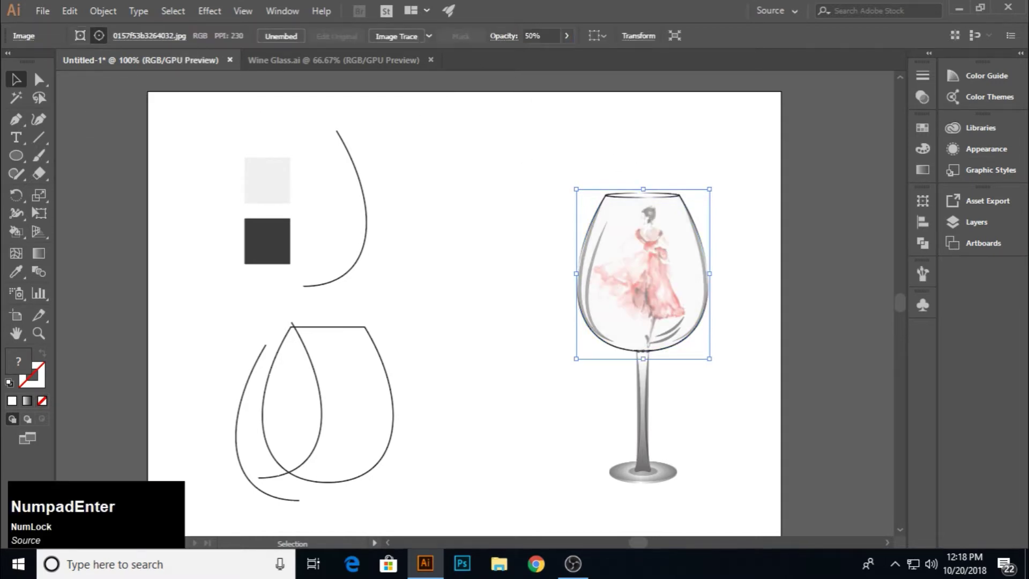
key(ctrl+z)
Set the clipped image's opacity to 75%.
click(542, 36)
text(75)
key(KP_Enter)
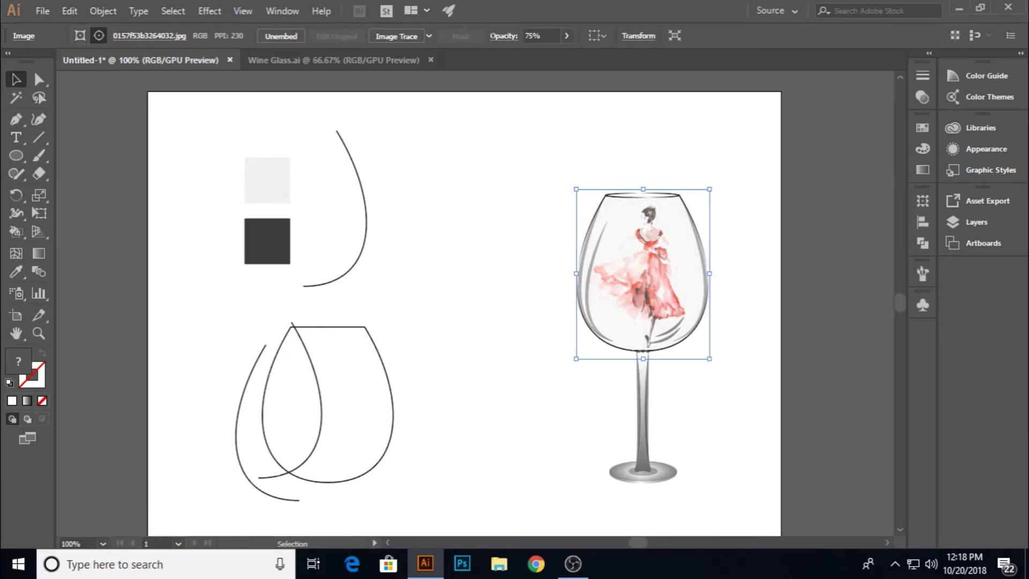
click(518, 340)
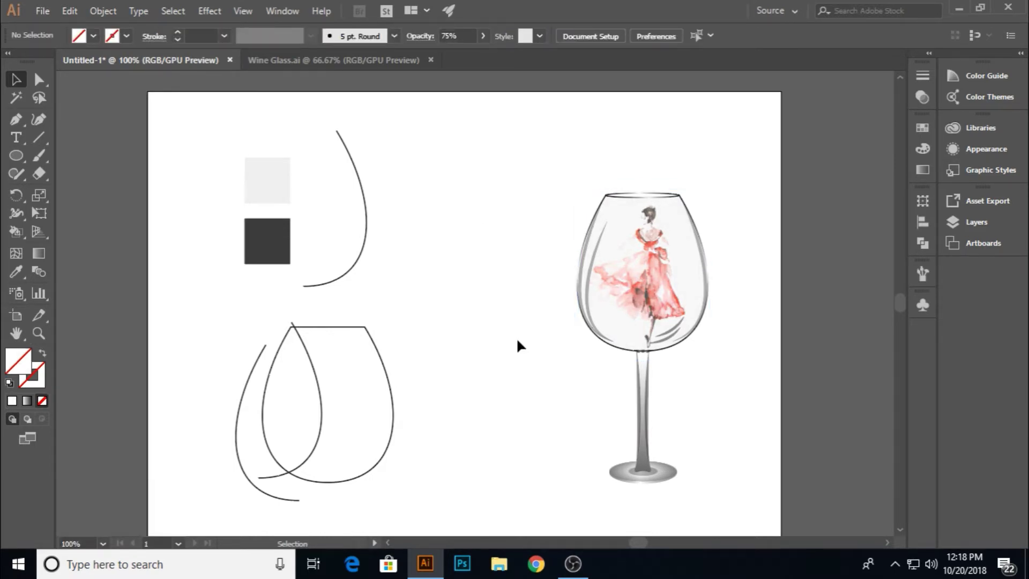
Narrow the glass's foot by nudging its side anchor points inward, and shift the stem and foot slightly upward.
click(39, 80)
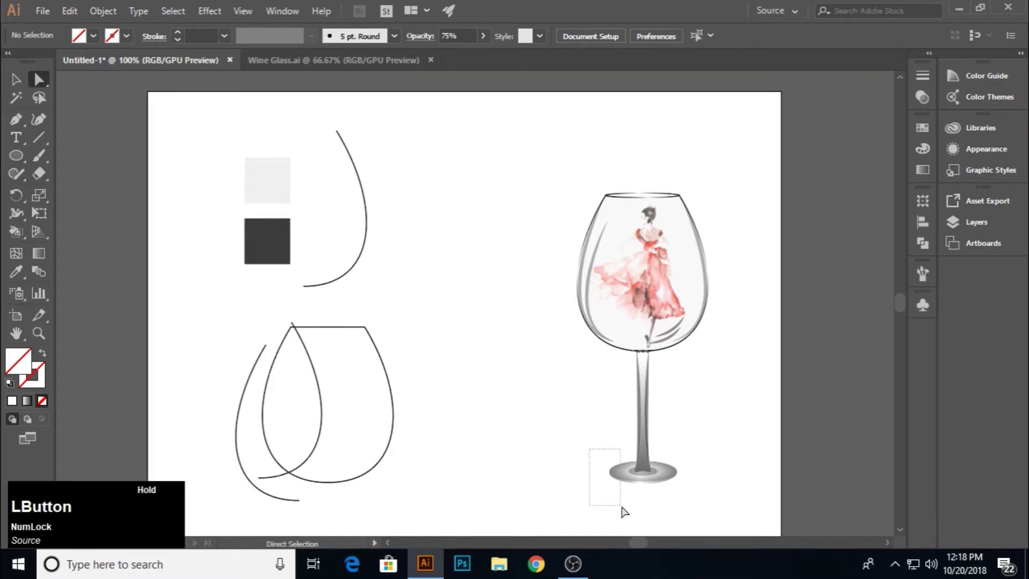
drag(624, 510, 624, 510)
key(Right)
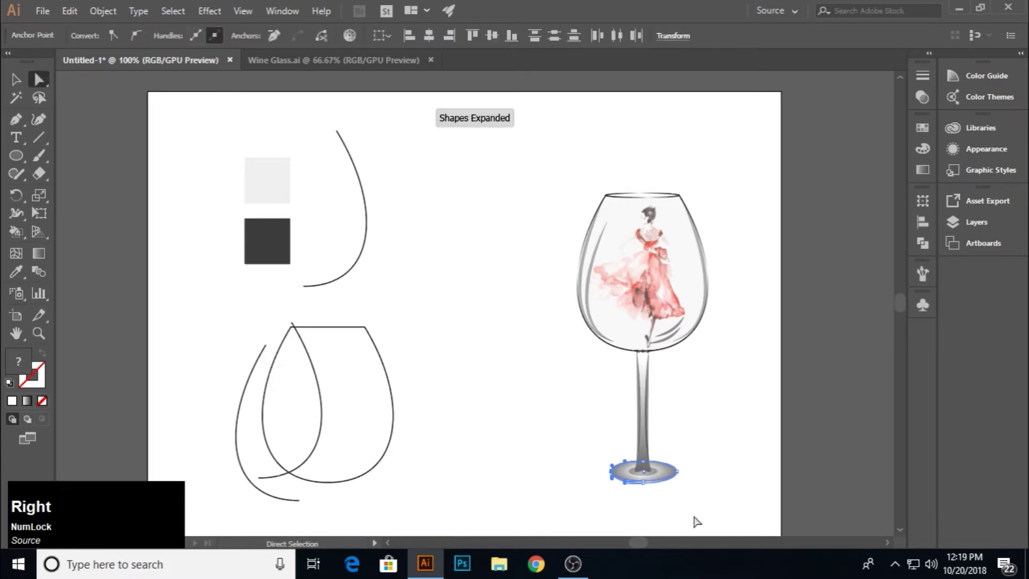
drag(697, 521, 668, 455)
drag(726, 514, 533, 427)
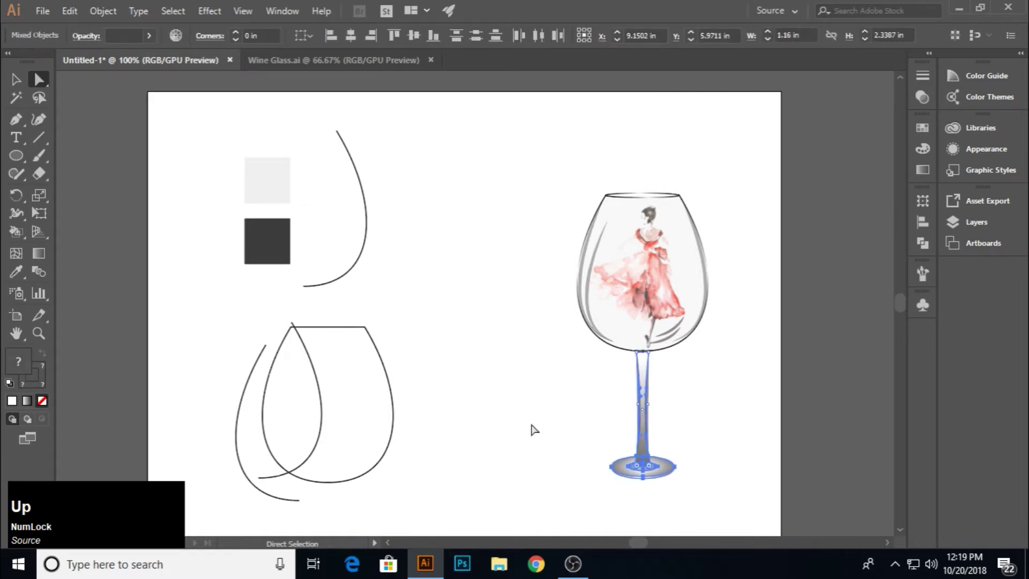
Shorten the stem slightly by nudging its lower anchor points and the foot further up toward the bowl.
key(Up)
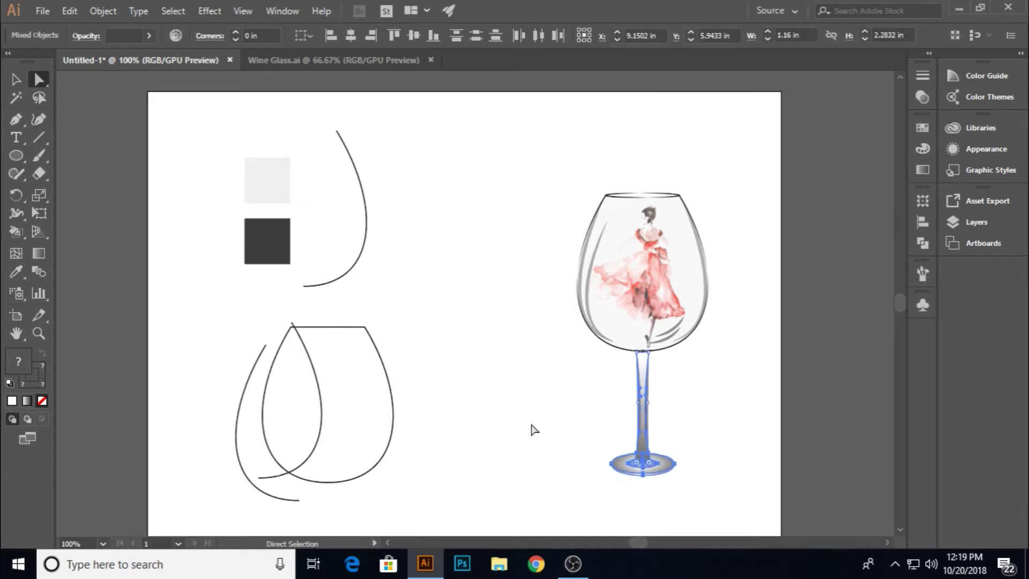
key(Up)
click(553, 467)
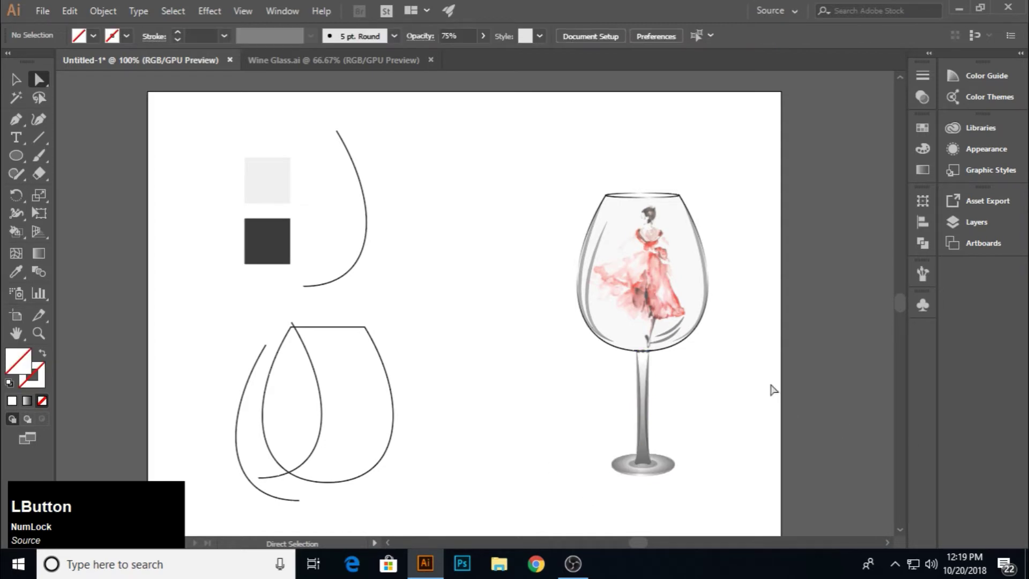
Try to move the shading stroke on the stem's right side outward, and undo it.
click(648, 402)
click(658, 414)
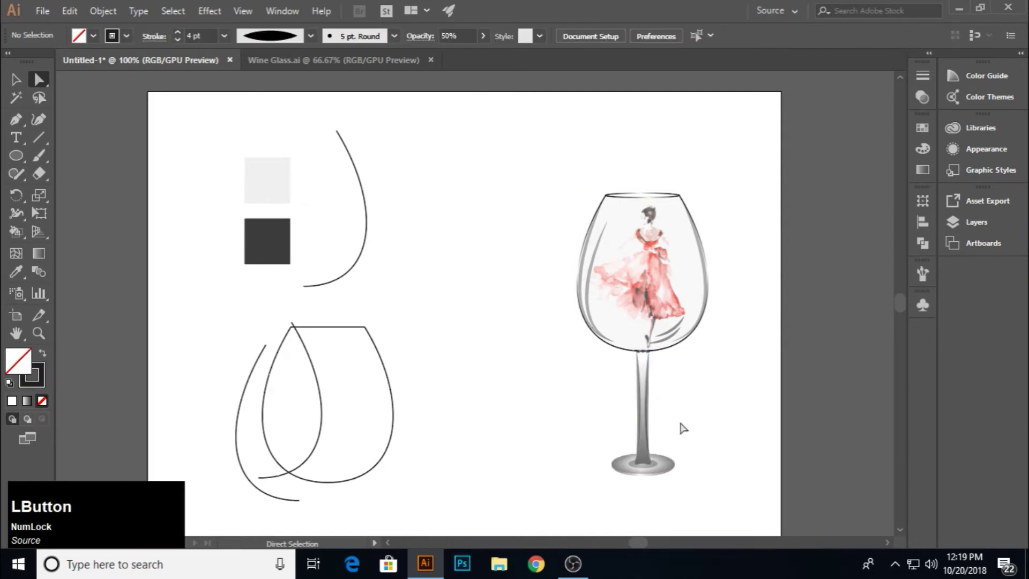
scroll(681, 418, up, 1)
click(650, 403)
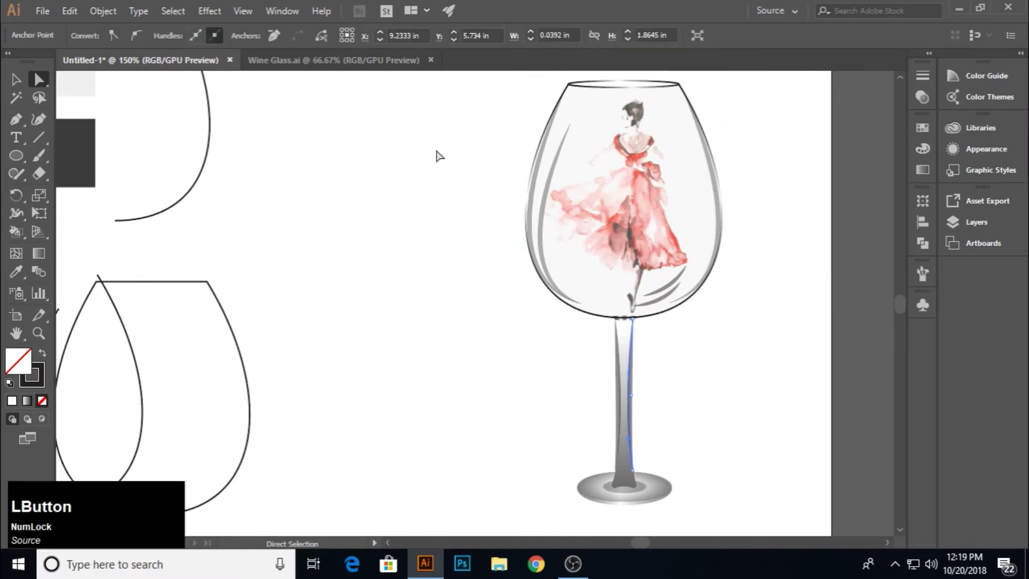
drag(633, 409, 657, 408)
key(ctrl+z)
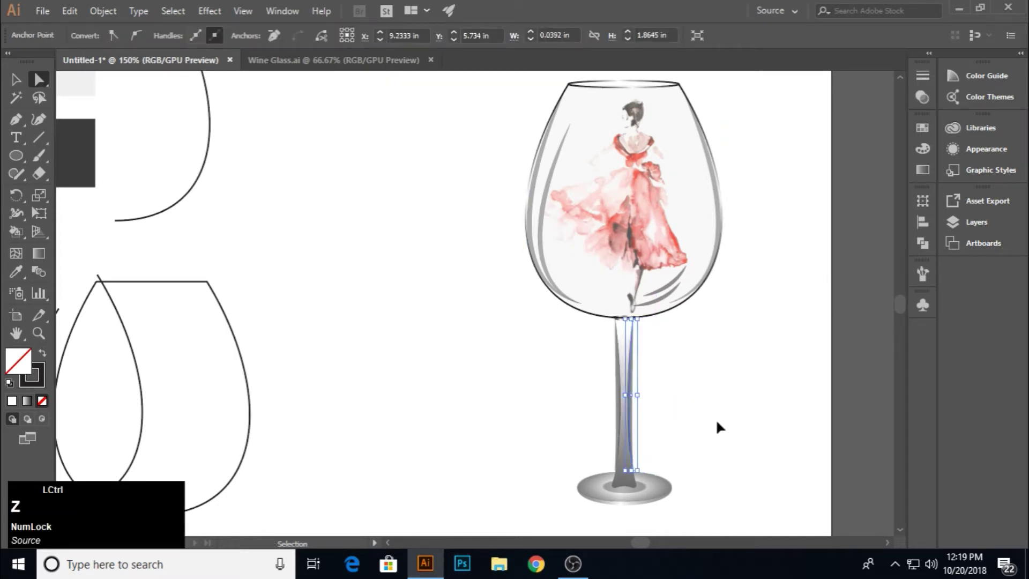
Set the stroke weight of both shading strokes along the stem's sides to 2 pt.
click(15, 81)
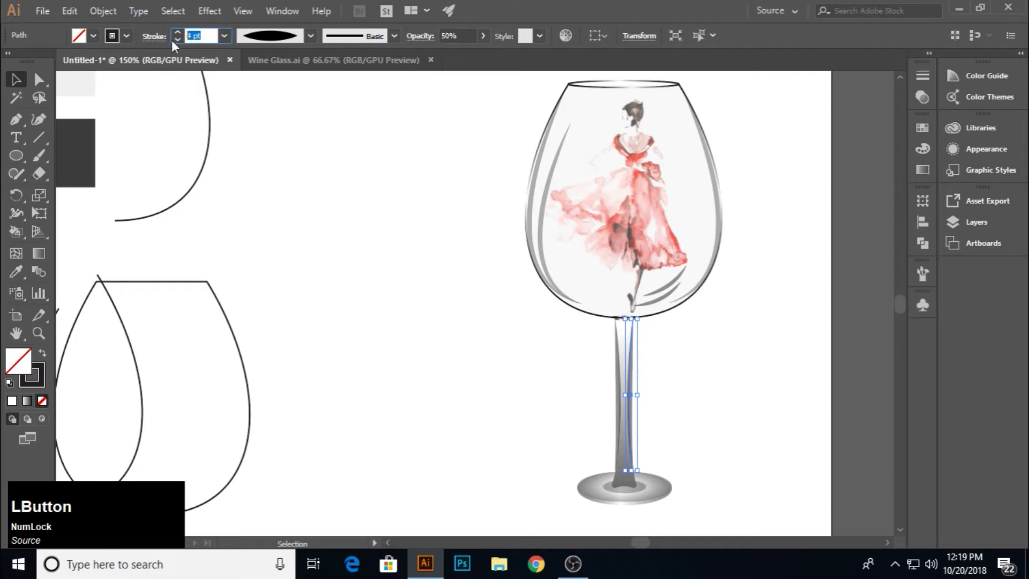
text(2)
key(Return)
click(617, 393)
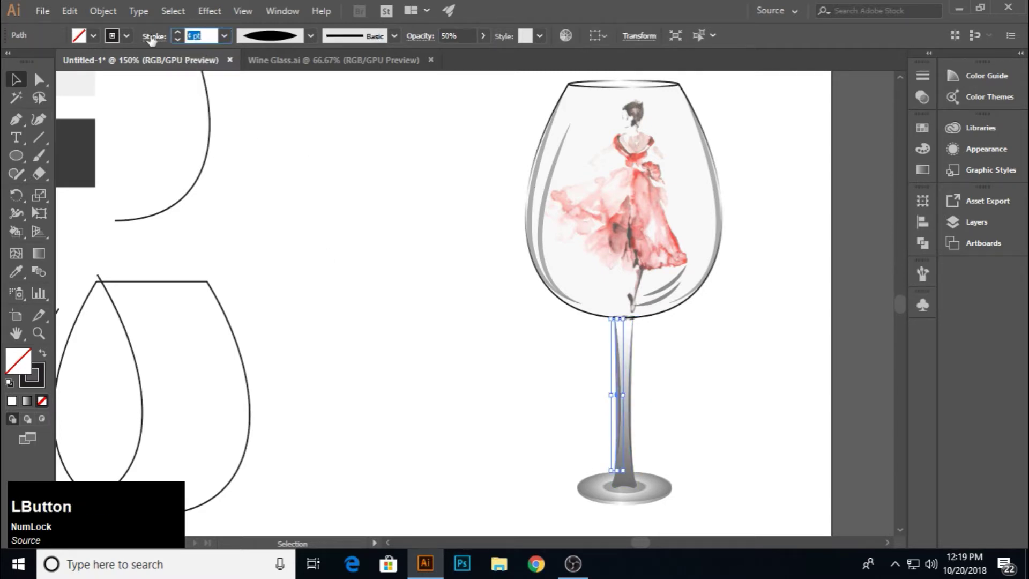
text(2)
key(Return)
click(454, 384)
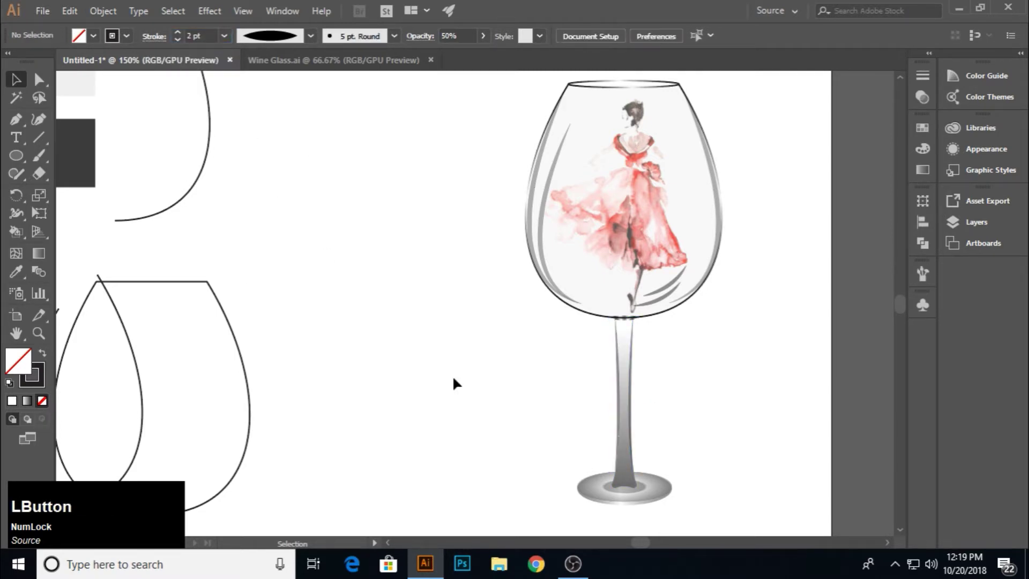
click(541, 218)
click(713, 316)
ctrl+click(663, 301)
click(775, 241)
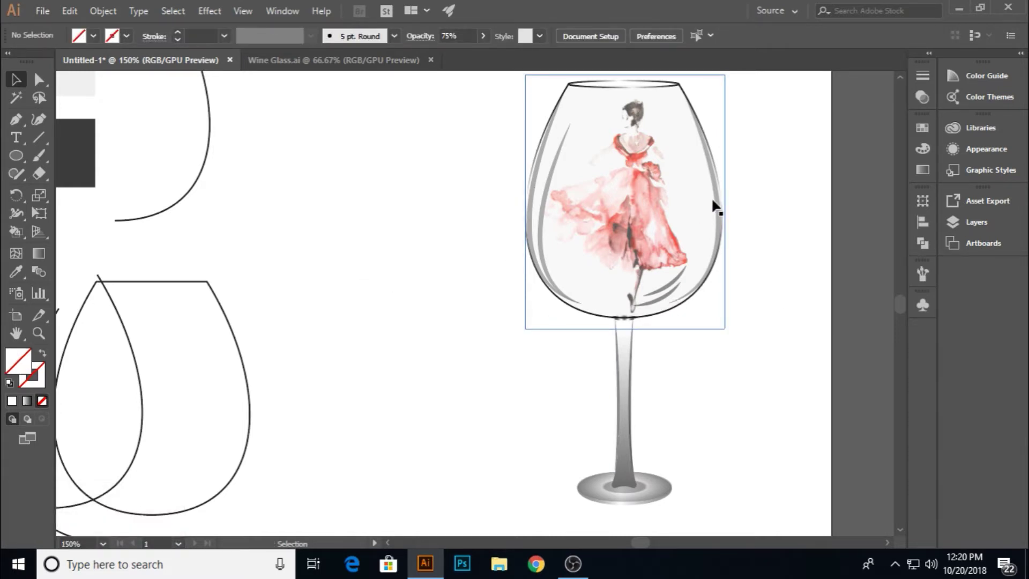
Set the opacity of the foot's ellipses to 25%.
scroll(779, 271, up, 1)
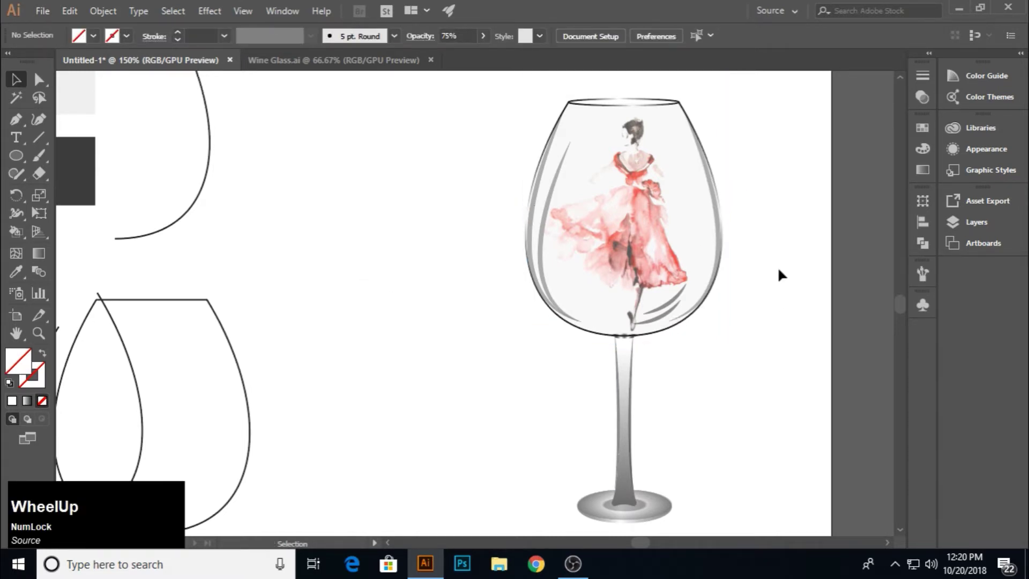
drag(639, 527, 622, 508)
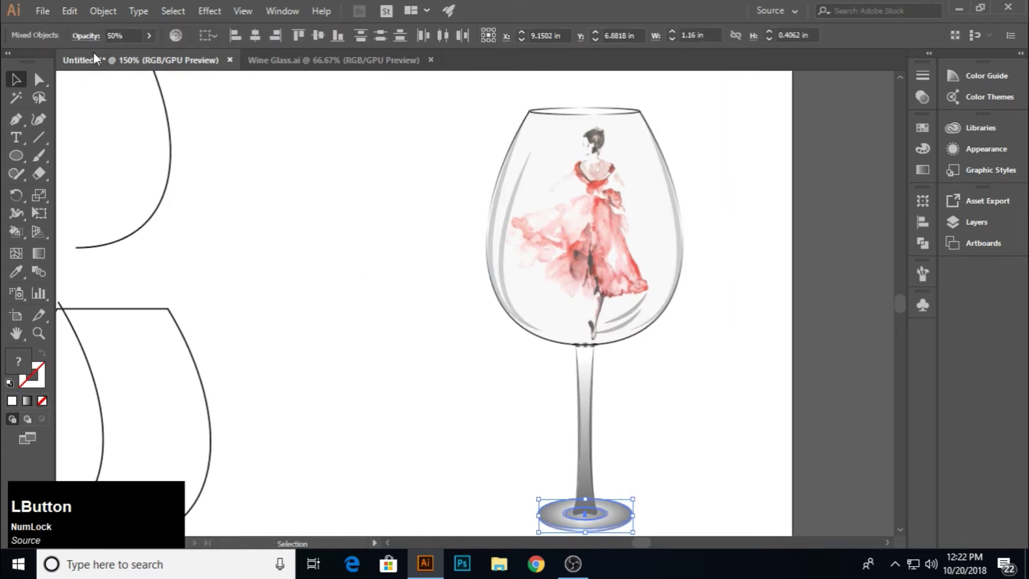
click(129, 35)
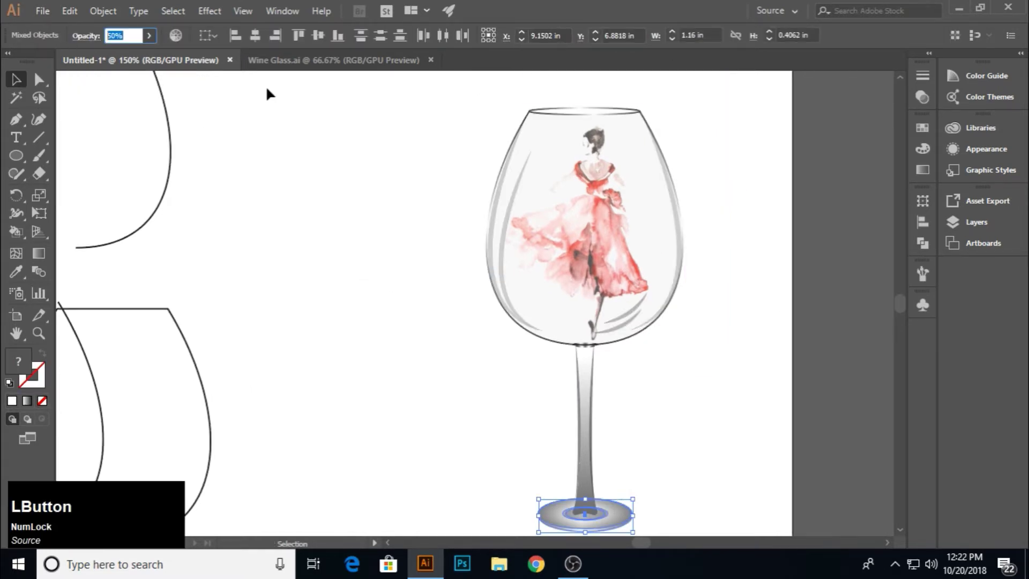
text(25)
key(Return)
click(406, 304)
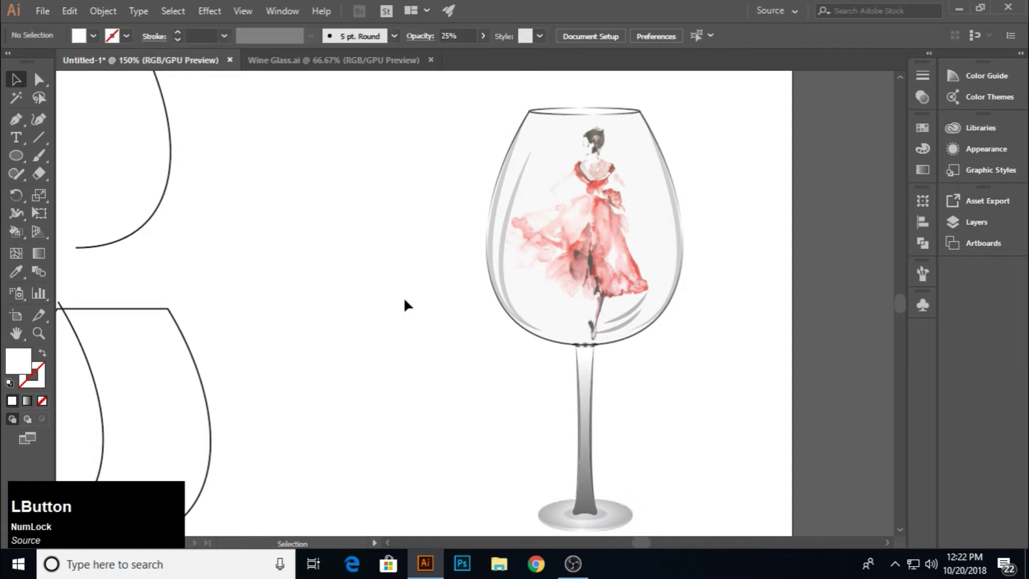
Lighten the stem's linear gradient by adjusting its darker colour stops.
click(585, 492)
click(922, 170)
click(830, 241)
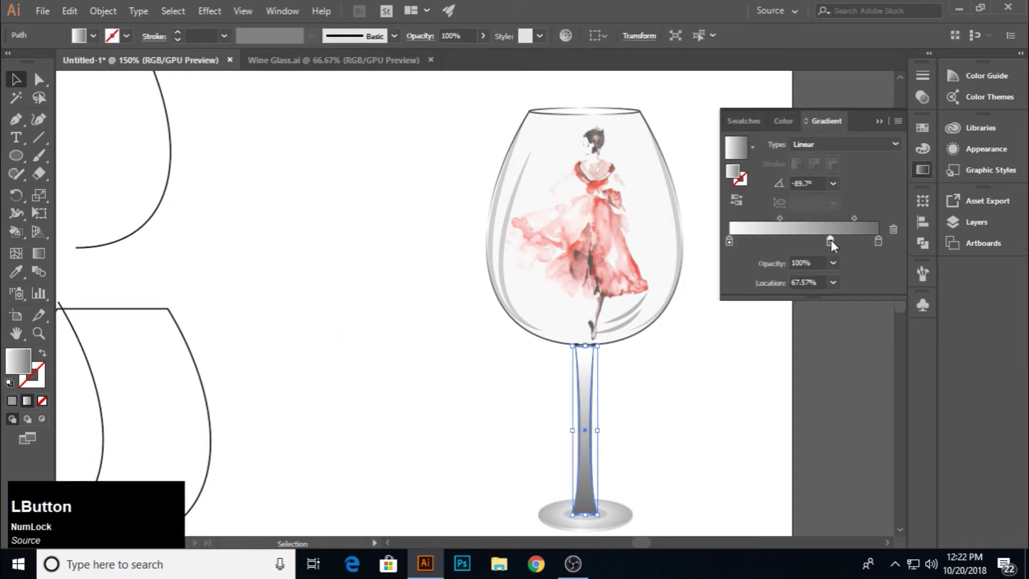
drag(831, 241, 891, 262)
click(922, 169)
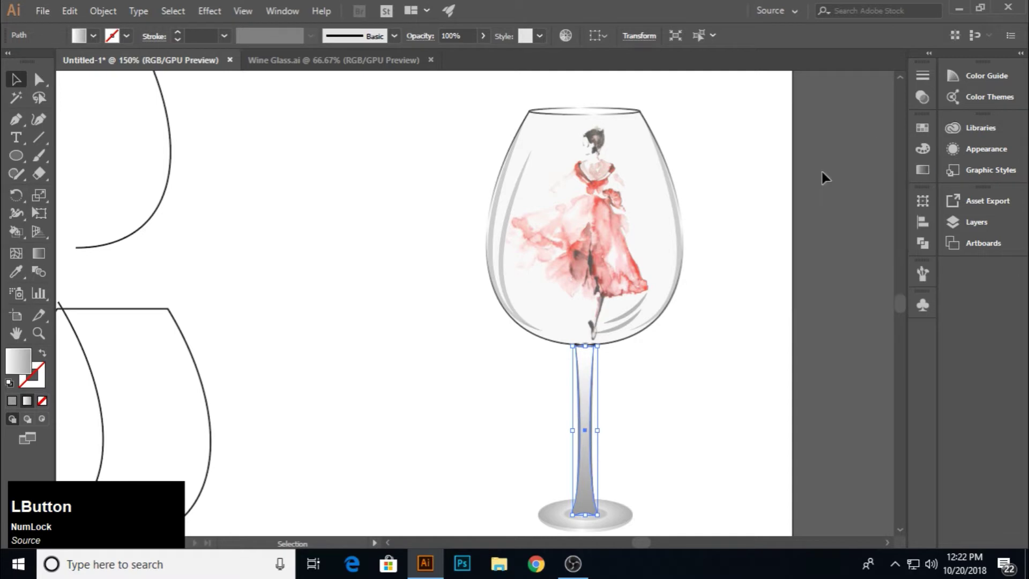
click(771, 239)
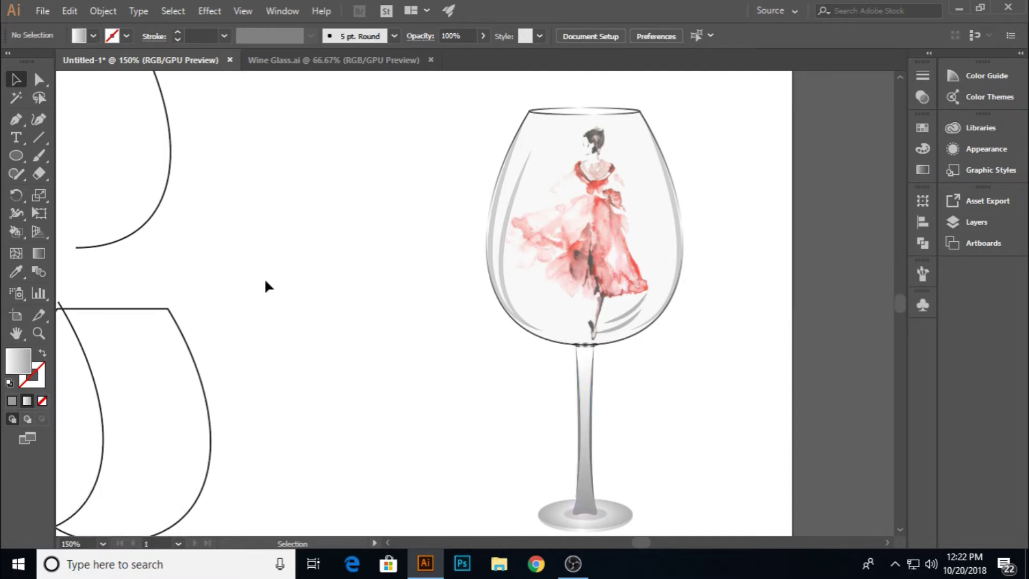
Shrink the inner shading stroke on the bowl's left side and nudge it slightly left and down.
click(504, 231)
drag(543, 332, 529, 320)
click(400, 325)
click(506, 289)
key(Left)
key(Down)
key(Down)
key(Down)
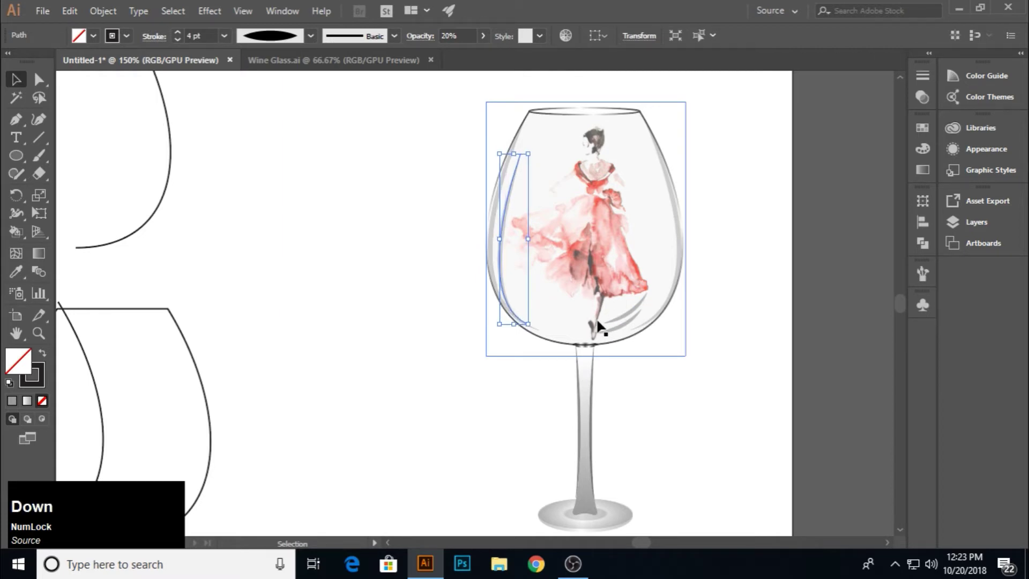
click(478, 368)
Shift the curved shading strokes at the bowl's lower right slightly down and inward.
click(638, 309)
mouse_move(641, 317)
mouse_down()
mouse_move(644, 308)
mouse_move(626, 321)
mouse_up()
click(634, 316)
click(701, 331)
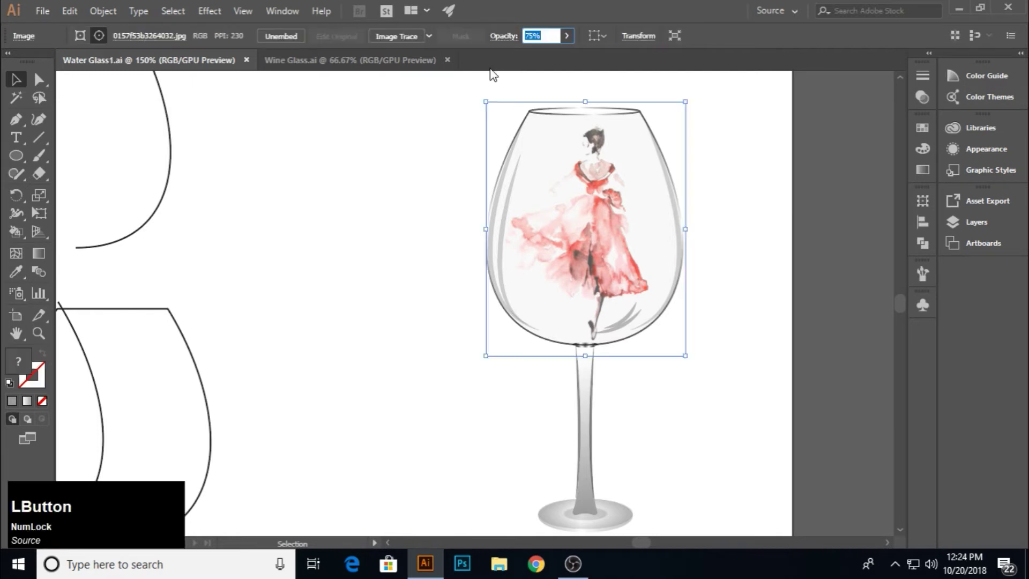
Set the opacity of the figure image inside the bowl to 90%.
text(80)
key(Return)
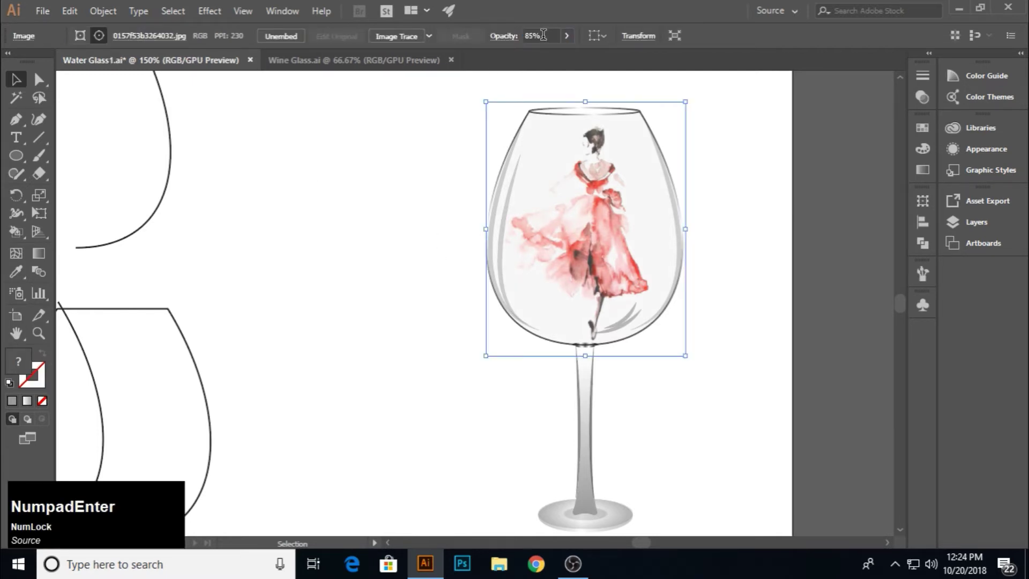
click(543, 36)
text(9)
key(KP_Enter)
click(722, 362)
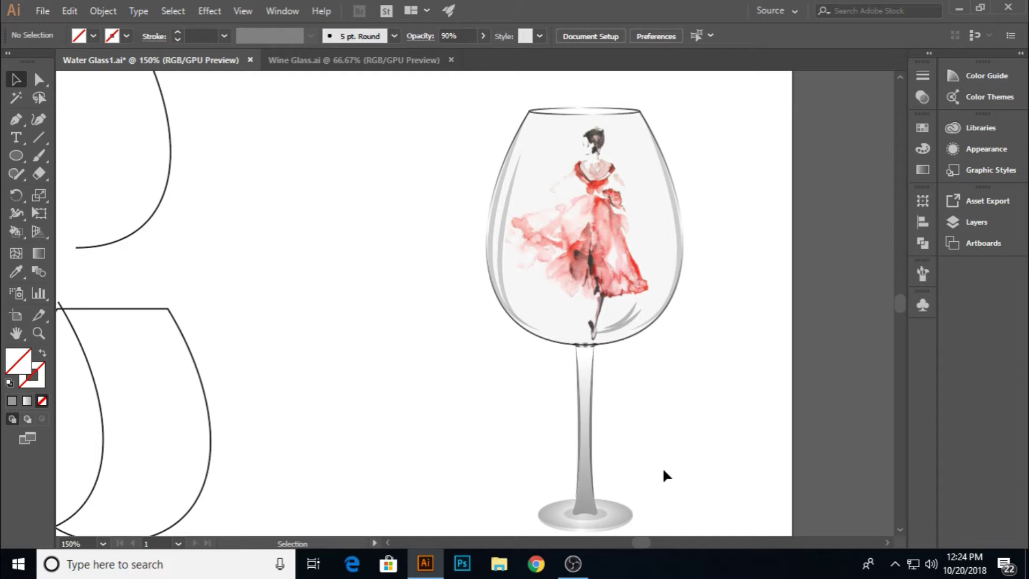
Lighten the stem further by removing the middle colour stop from its linear gradient, and raise the stem's base slightly.
scroll(588, 498, down, 1)
click(586, 474)
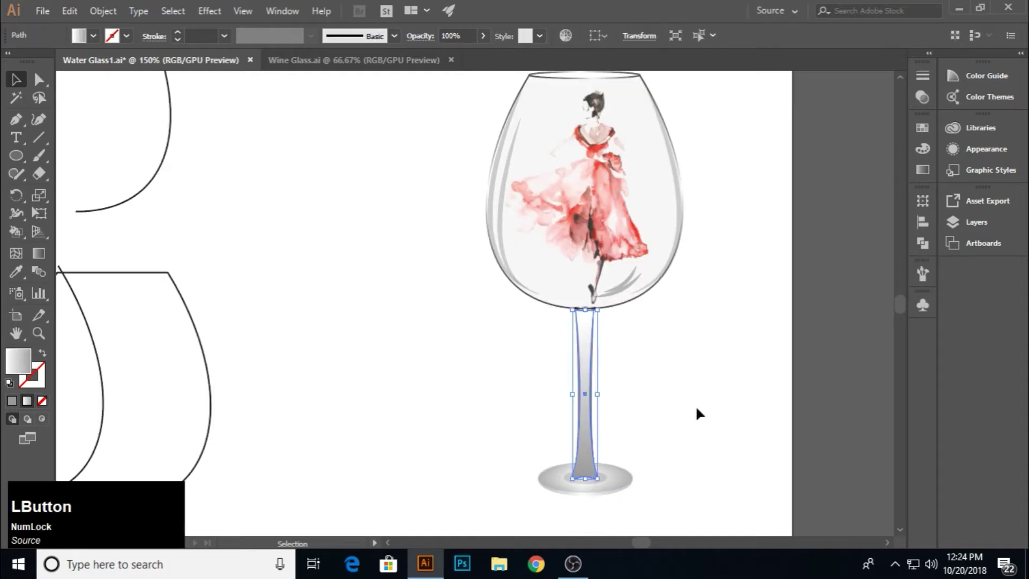
click(922, 169)
click(817, 240)
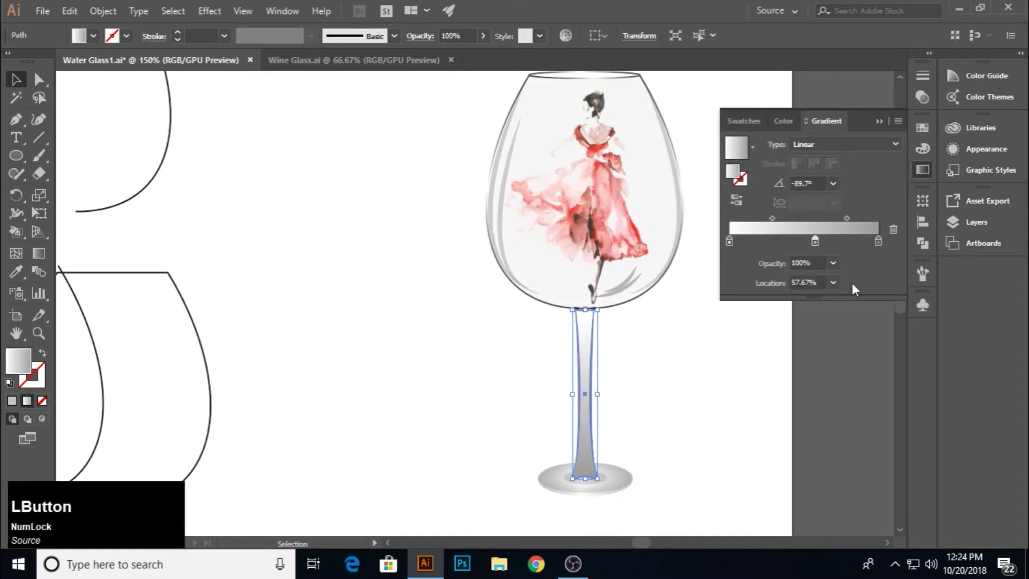
drag(815, 241, 892, 282)
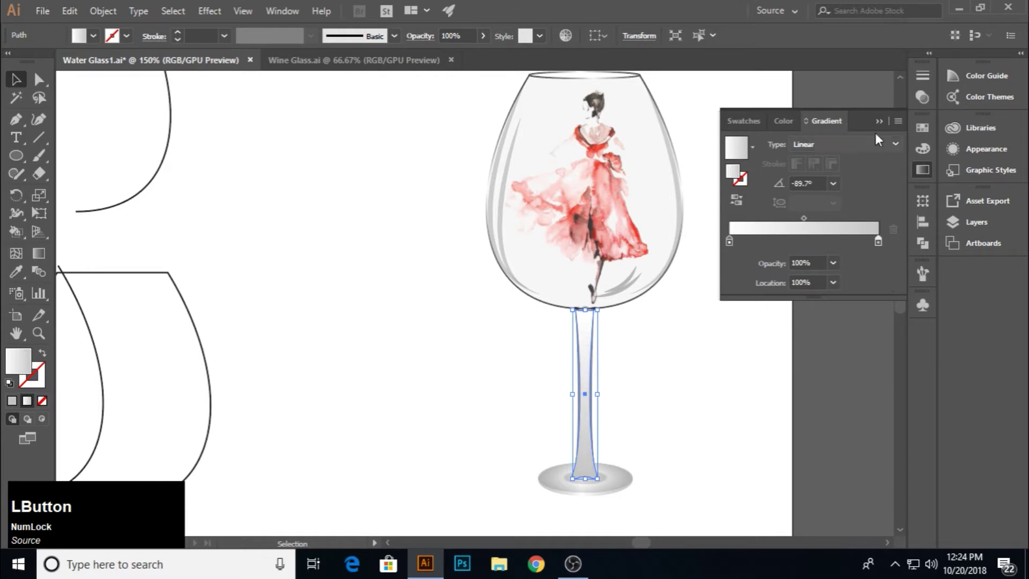
click(780, 289)
click(585, 397)
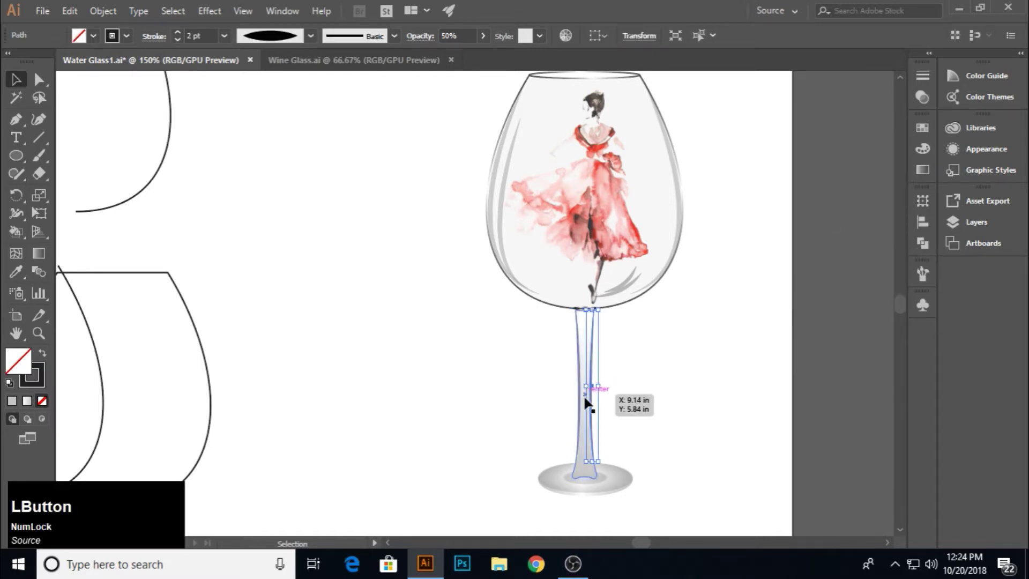
drag(585, 476, 585, 475)
click(723, 468)
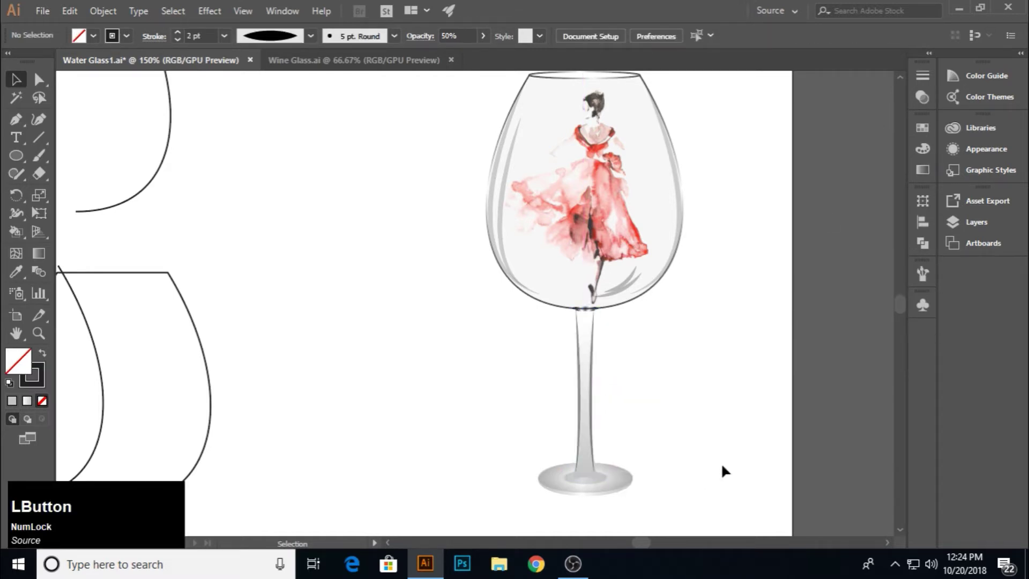
Narrow the whole bowl, including its figure and shading strokes, to about 2.29 in wide.
alt+scroll(671, 269, down, 2)
alt+scroll(695, 268, up, 1)
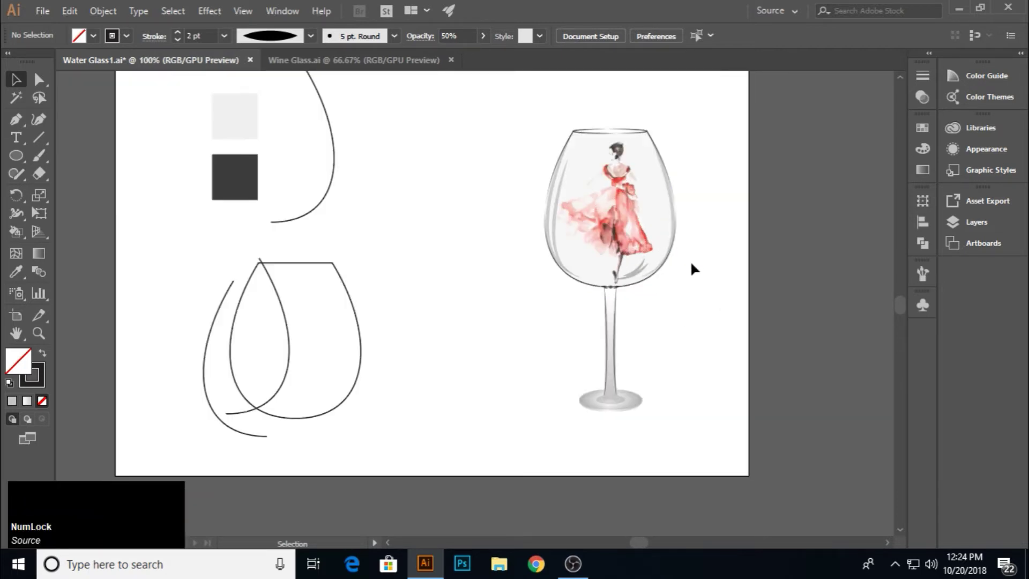
drag(422, 277, 452, 307)
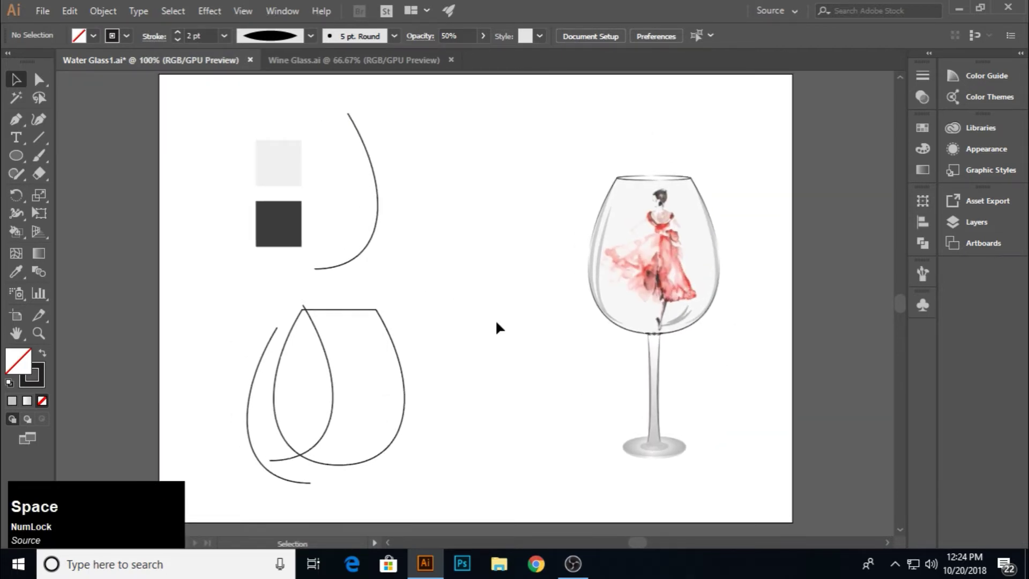
drag(533, 155, 760, 325)
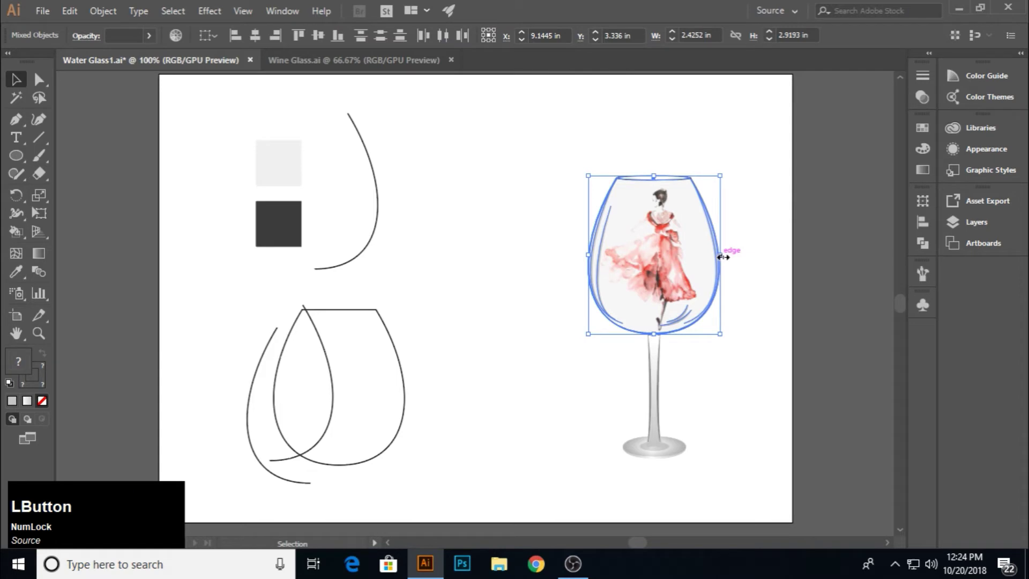
drag(722, 257, 721, 258)
click(747, 284)
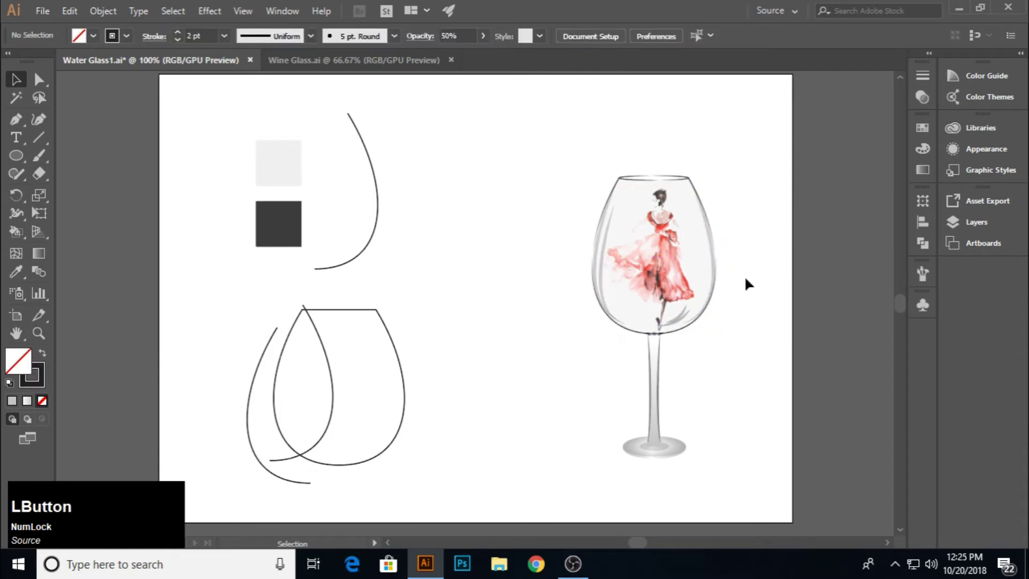
Reduce the bowl's height to about 2.84 in from its upper edge and lower the rim to match.
drag(530, 210, 699, 236)
drag(653, 176, 654, 180)
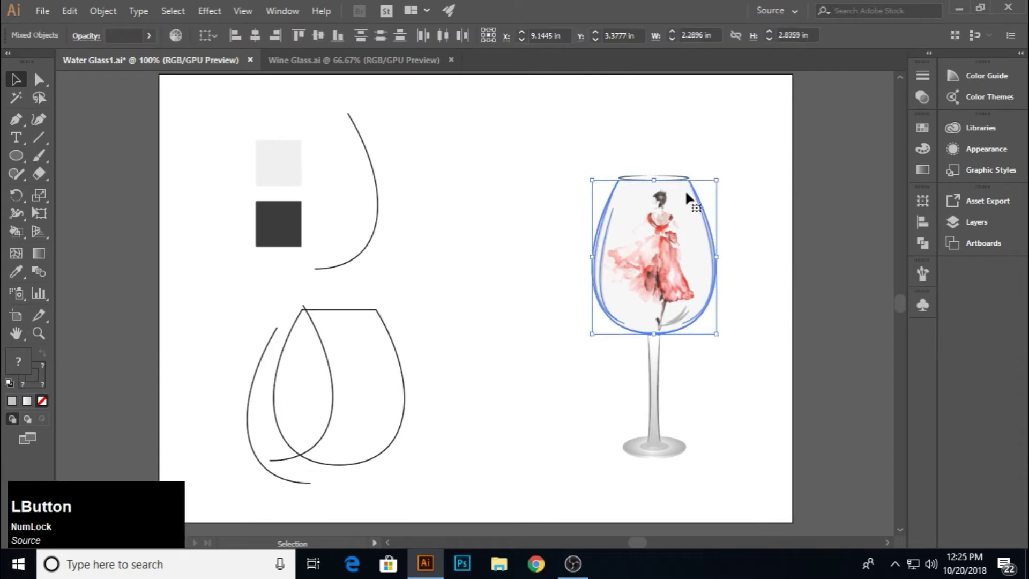
drag(562, 134, 743, 314)
drag(653, 176, 654, 181)
click(760, 281)
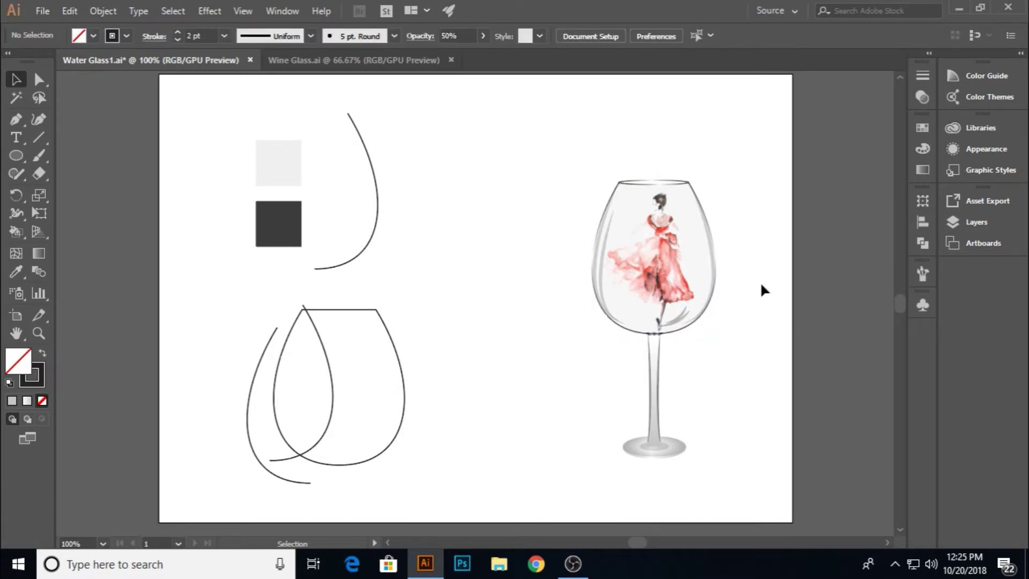
Group all the bowl parts and align the group with the stem.
drag(554, 156, 766, 317)
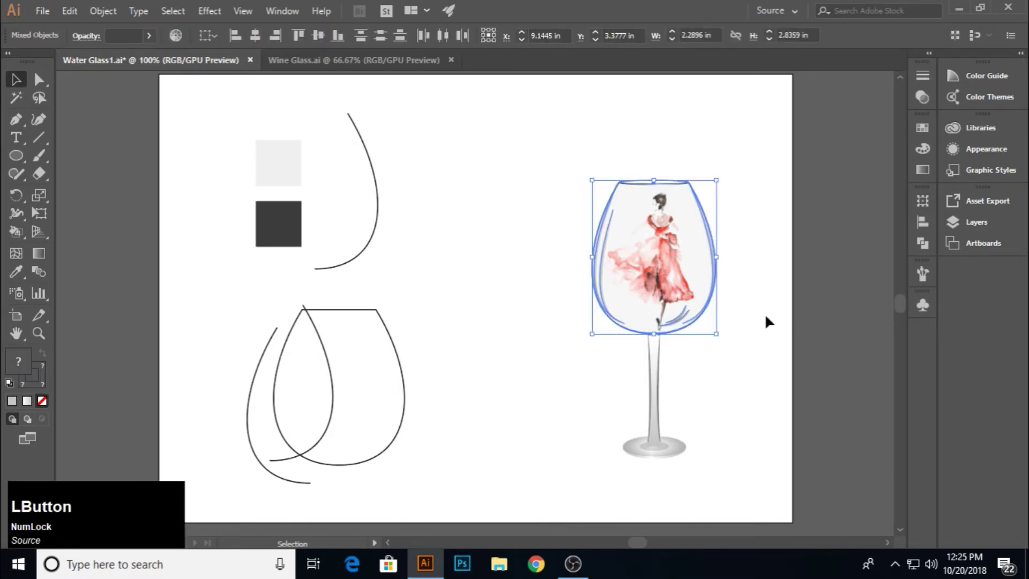
key(ctrl+g)
shift+click(653, 362)
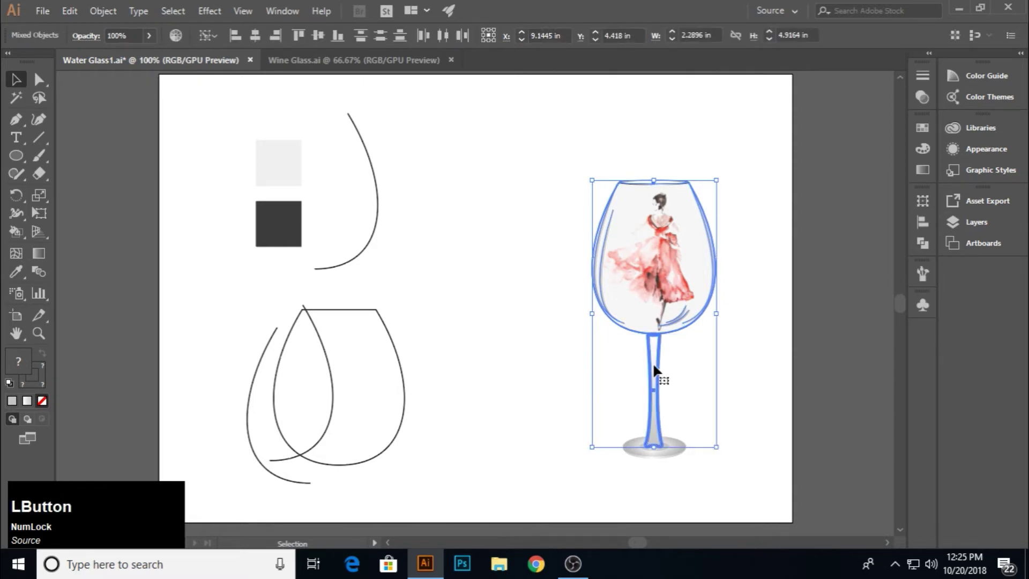
click(921, 223)
click(774, 231)
click(757, 237)
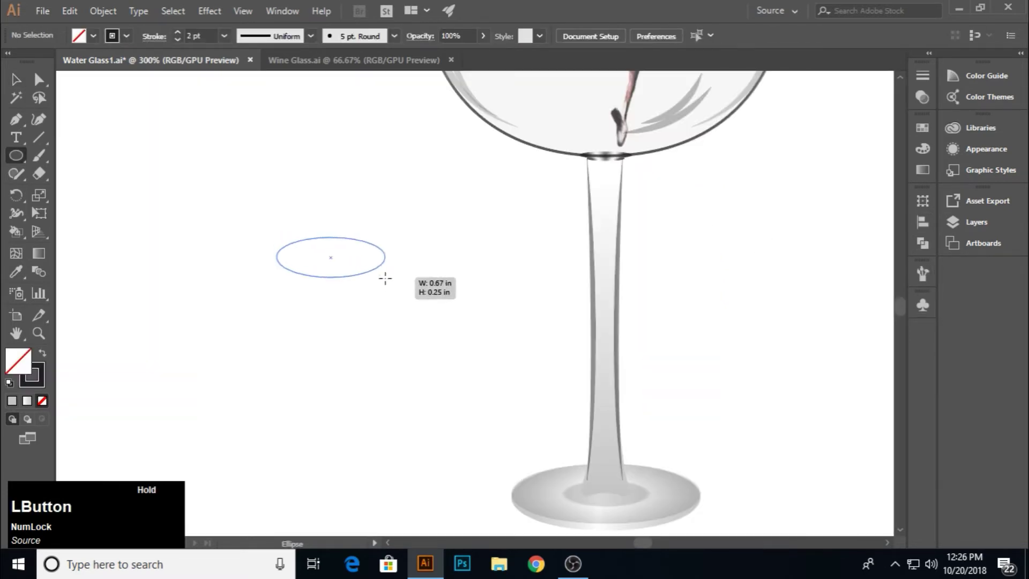
Draw an unfilled ellipse of about 0.62 by 0.24 in beside the stem and tilt it down to the right.
drag(399, 272, 378, 277)
click(35, 83)
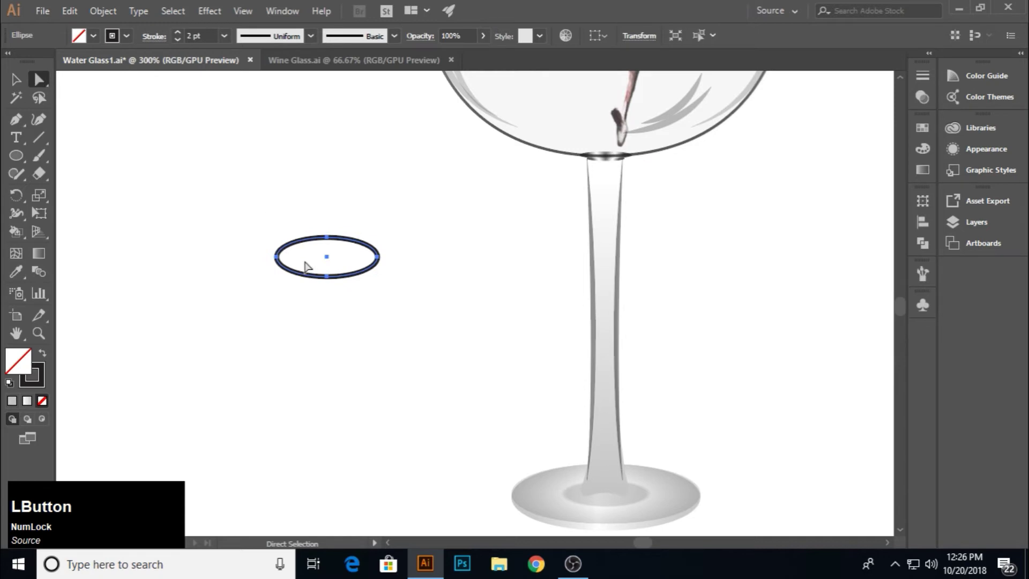
drag(276, 257, 278, 288)
drag(378, 286, 374, 339)
key(ctrl+z)
click(16, 80)
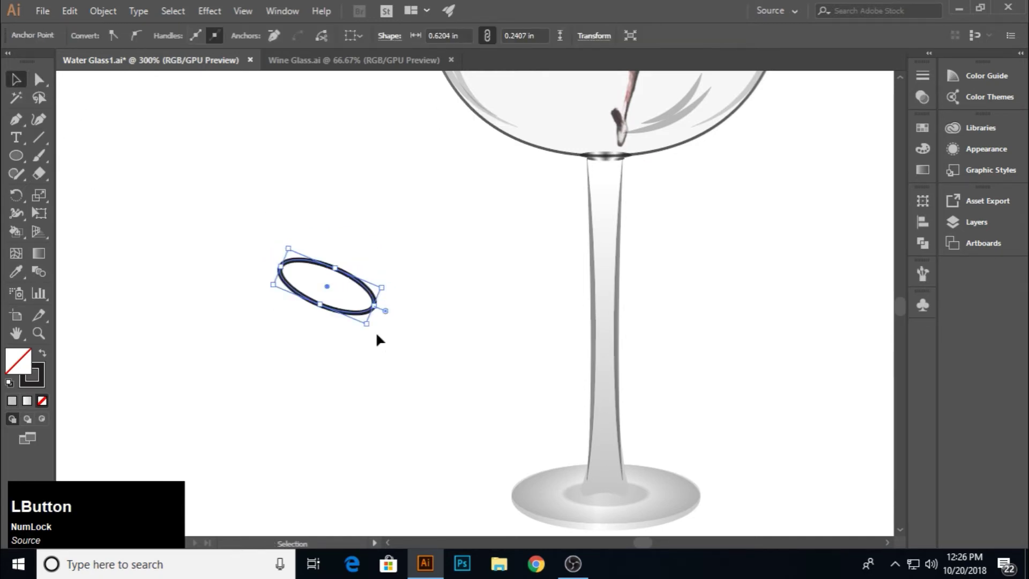
Place the tilted ellipse across the upper stem and trim its unwanted segments with Shape Builder, keeping the loop around the left edge.
click(332, 306)
drag(333, 311, 610, 287)
drag(607, 278, 605, 278)
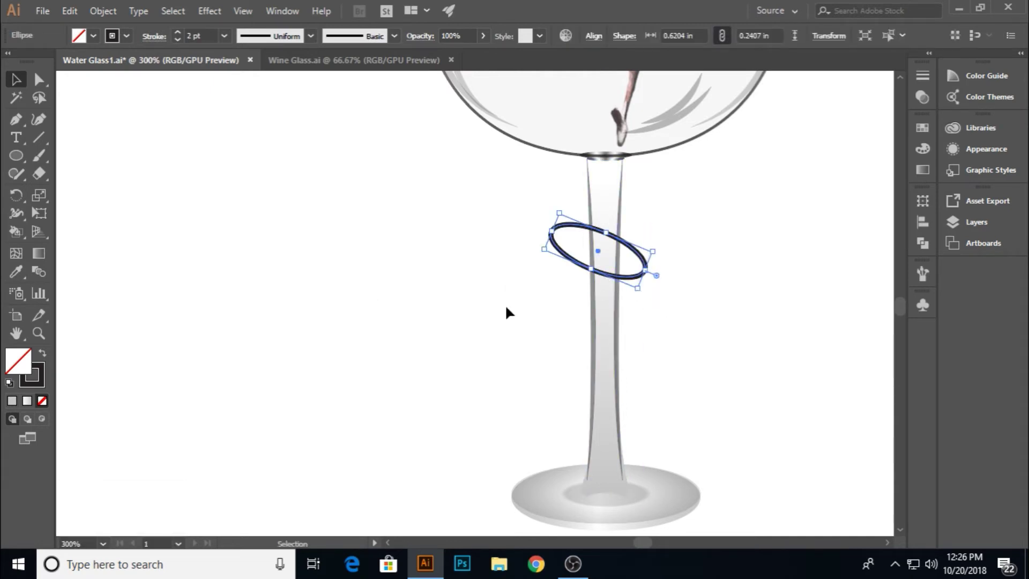
drag(525, 200, 606, 282)
key(shift+m)
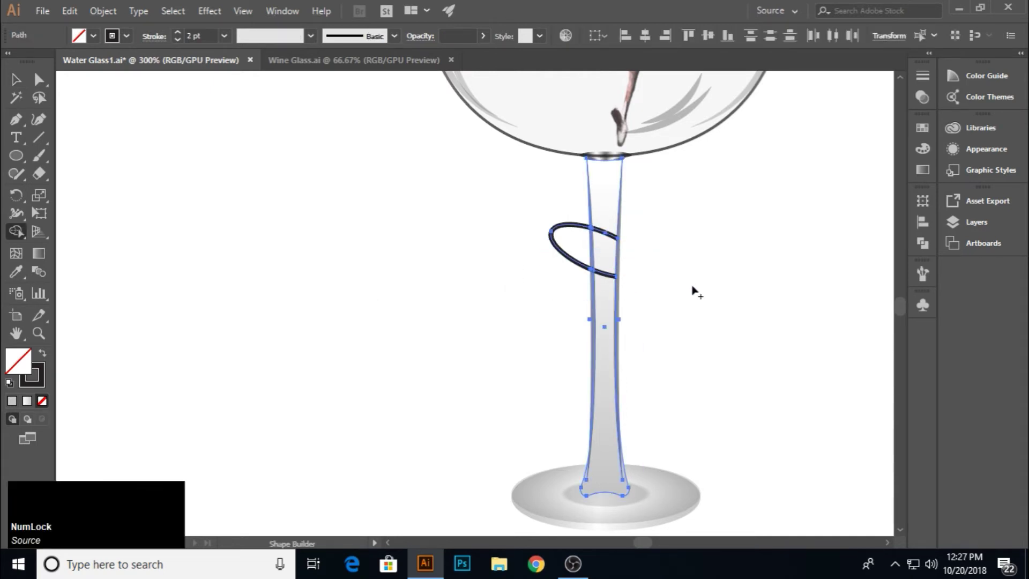
alt+click(604, 276)
key(v)
click(198, 155)
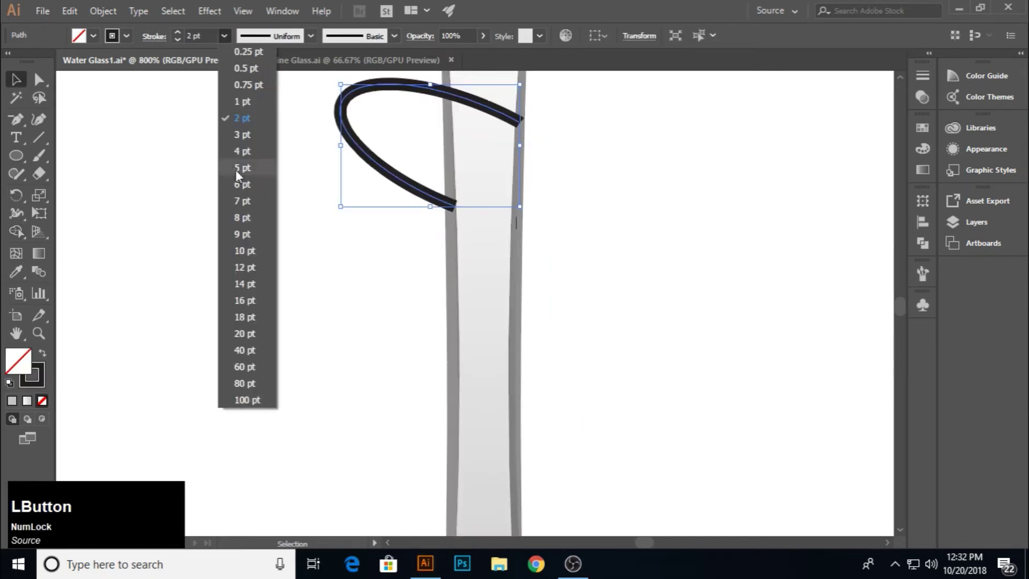
Give the trimmed curve a 4 pt stroke with the width profile that tapers at both ends.
click(236, 169)
click(310, 36)
click(277, 183)
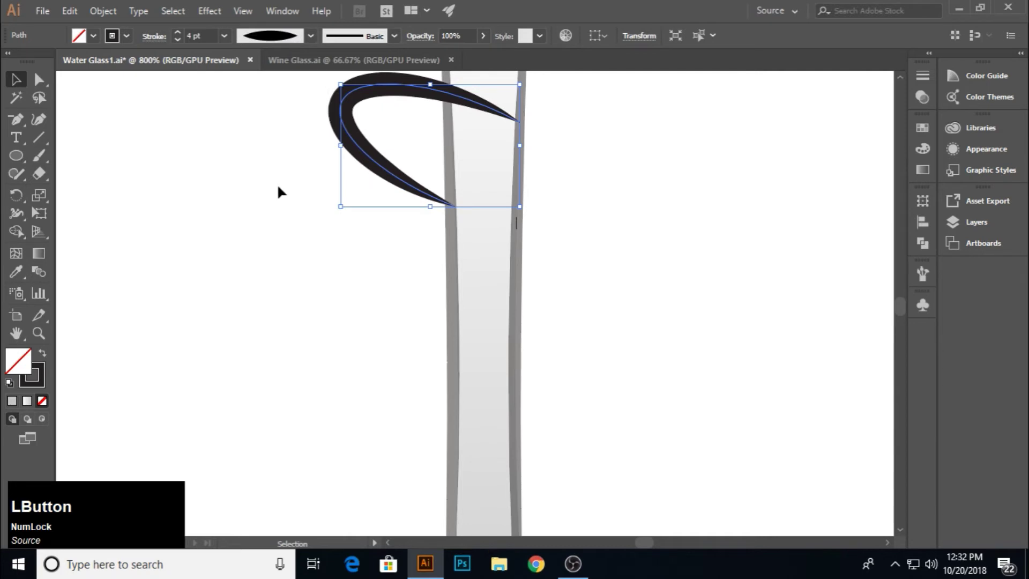
click(278, 185)
scroll(429, 172, down, 2)
scroll(456, 134, up, 3)
scroll(445, 214, down, 2)
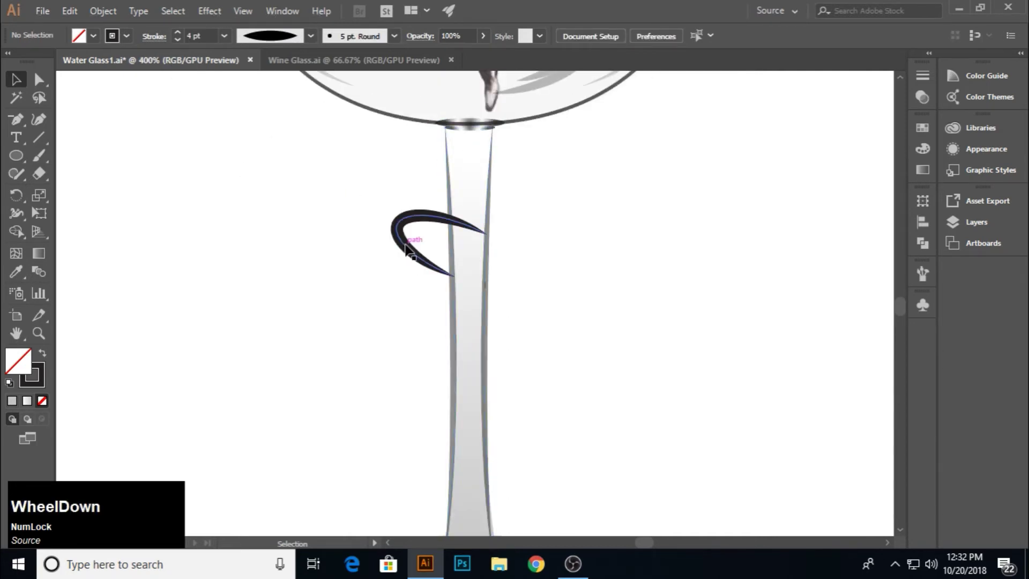
Duplicate the tapered curve to the right of the stem and flip the copy horizontally and vertically.
click(395, 236)
drag(395, 236, 515, 251)
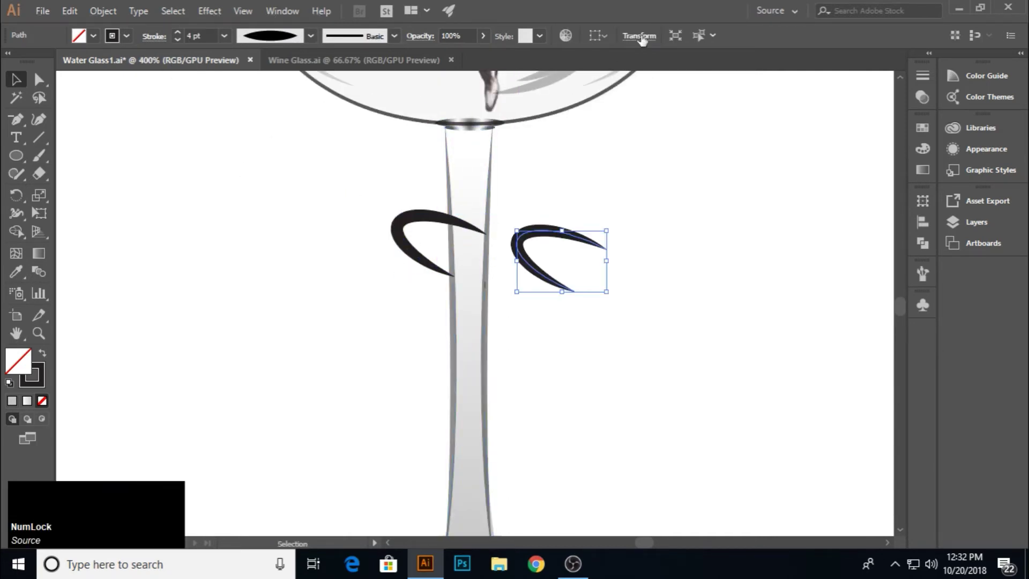
click(638, 35)
click(647, 47)
click(691, 46)
click(647, 48)
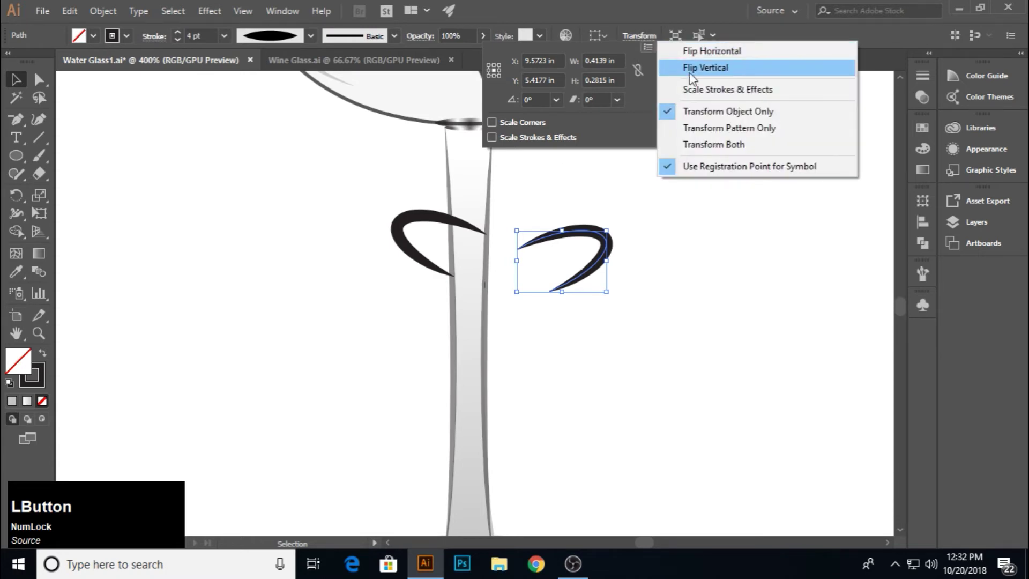
click(697, 67)
Move the flipped curve against the stem's right edge and place another copy of the upper-left curve below to form an S.
drag(610, 276, 533, 315)
click(610, 303)
drag(408, 252, 397, 362)
click(593, 378)
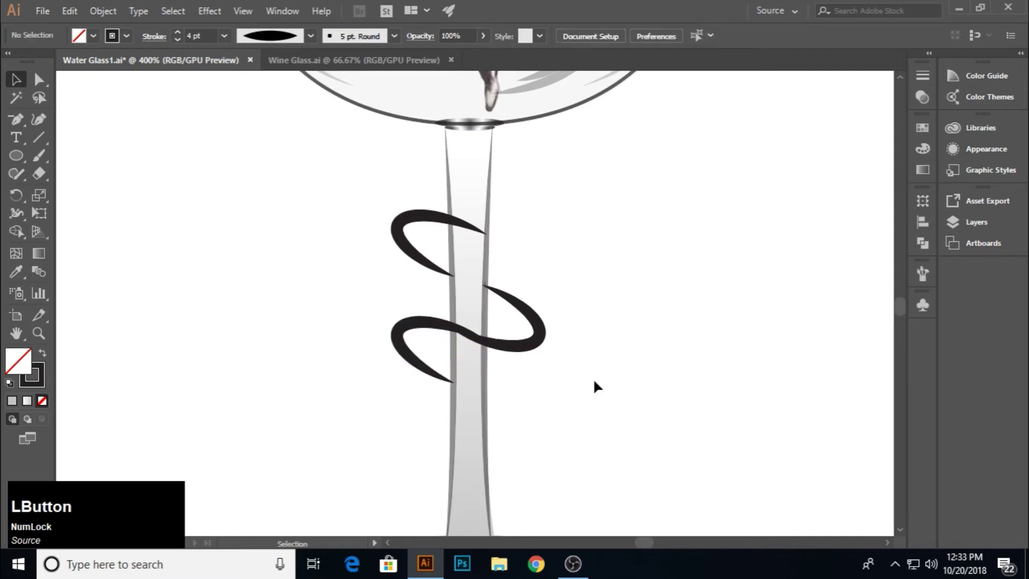
Nudge the lower-left curve outward to the left and the flipped curve outward to the right.
click(432, 328)
key(Left)
key(Left)
key(Left)
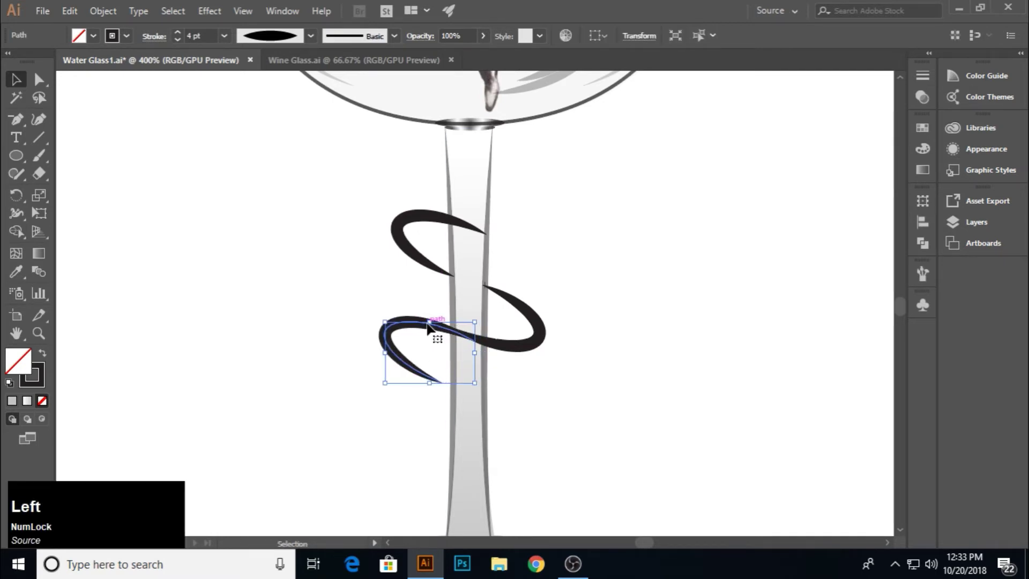
click(518, 351)
key(Right)
key(Right)
click(518, 355)
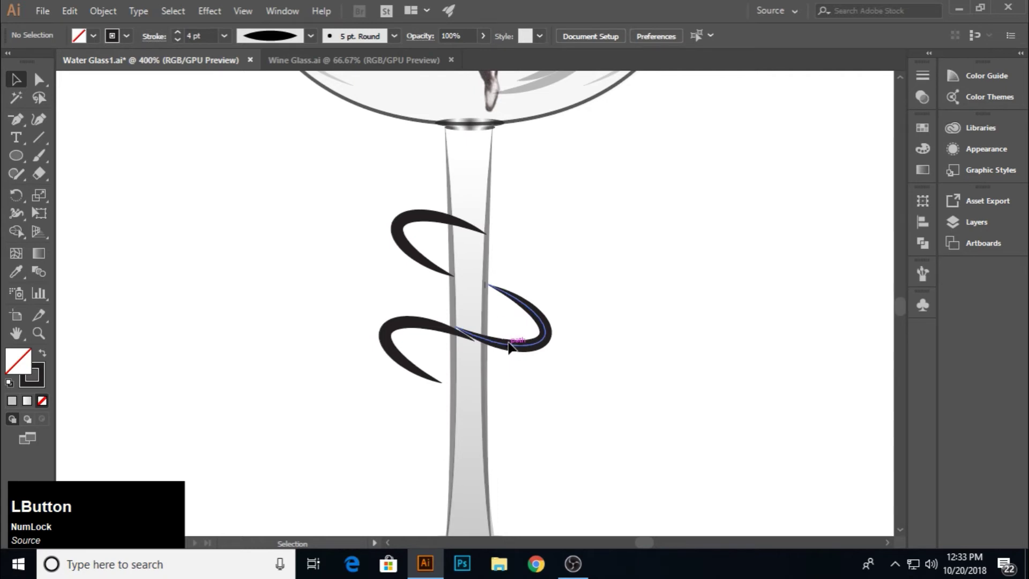
Lower the right curve slightly and narrow both S halves so their ends meet at the stem's centre.
drag(509, 346, 540, 359)
shift+click(395, 338)
drag(384, 340, 408, 353)
drag(538, 340, 528, 343)
drag(412, 342, 412, 341)
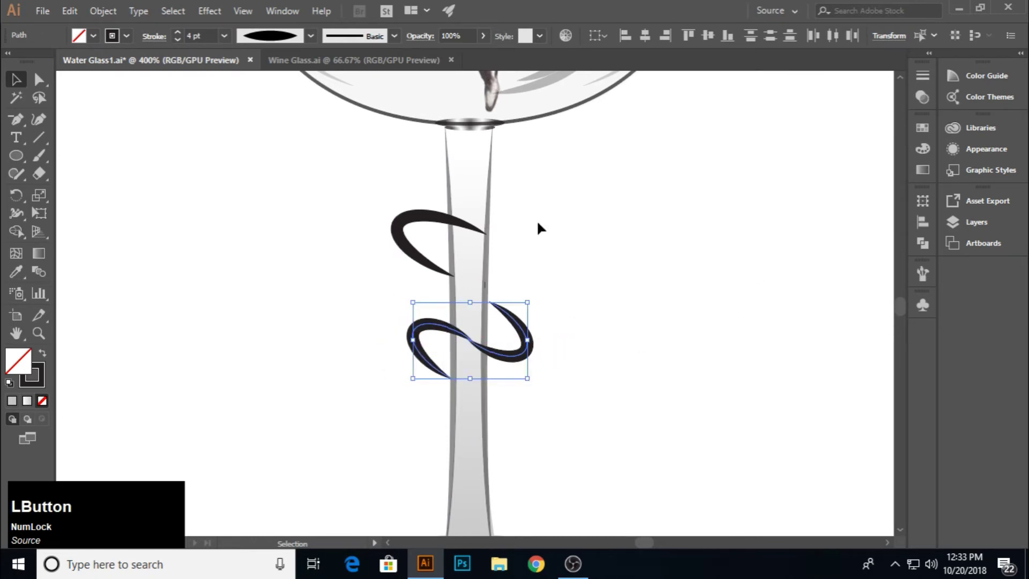
Set the stroke weight of both S halves to 3 pt.
text(2)
key(KP_Enter)
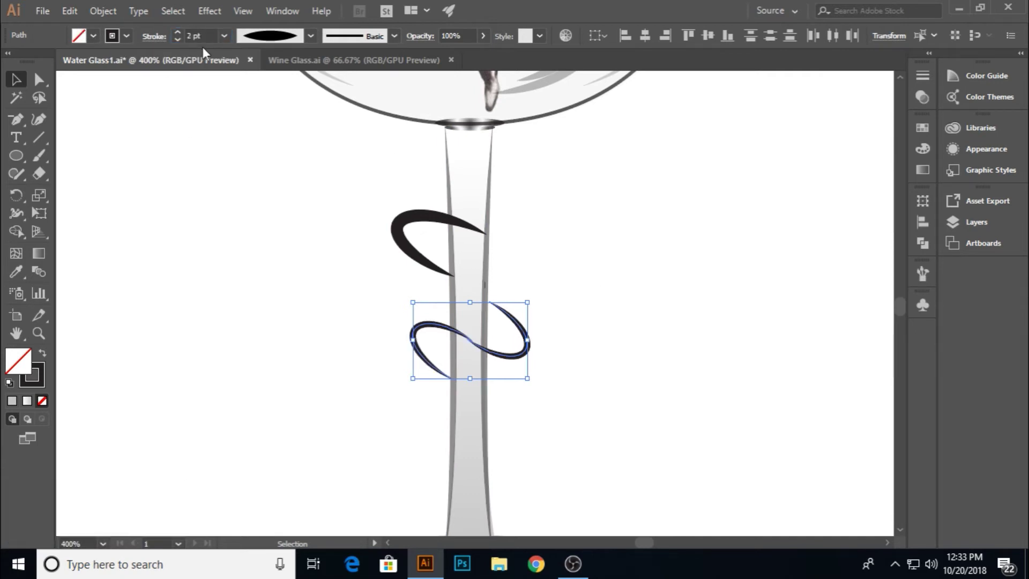
click(131, 43)
text(3)
key(KP_Enter)
click(612, 285)
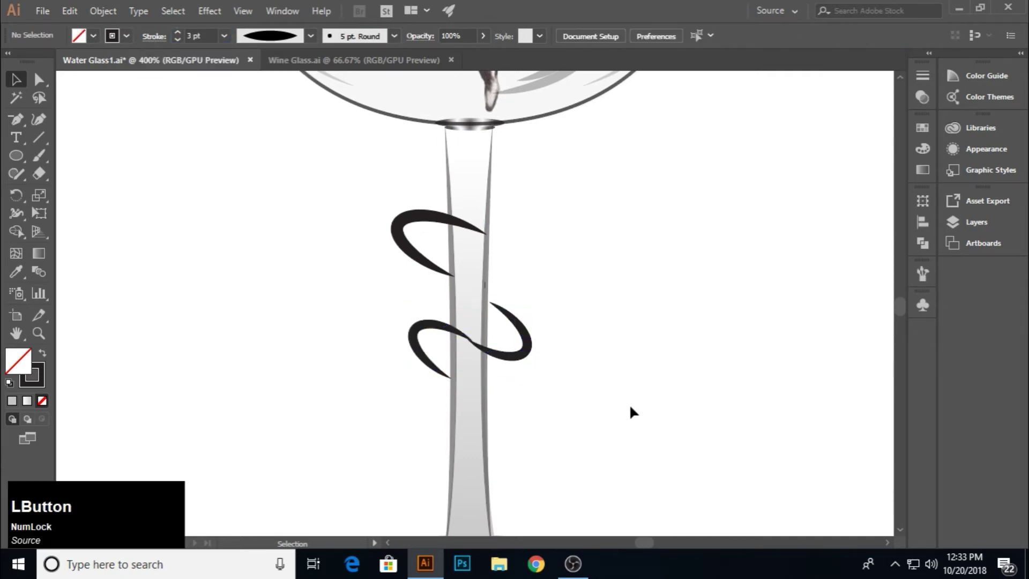
Nudge the right half of the S slightly up and left to join the left half cleanly.
click(528, 354)
key(Up)
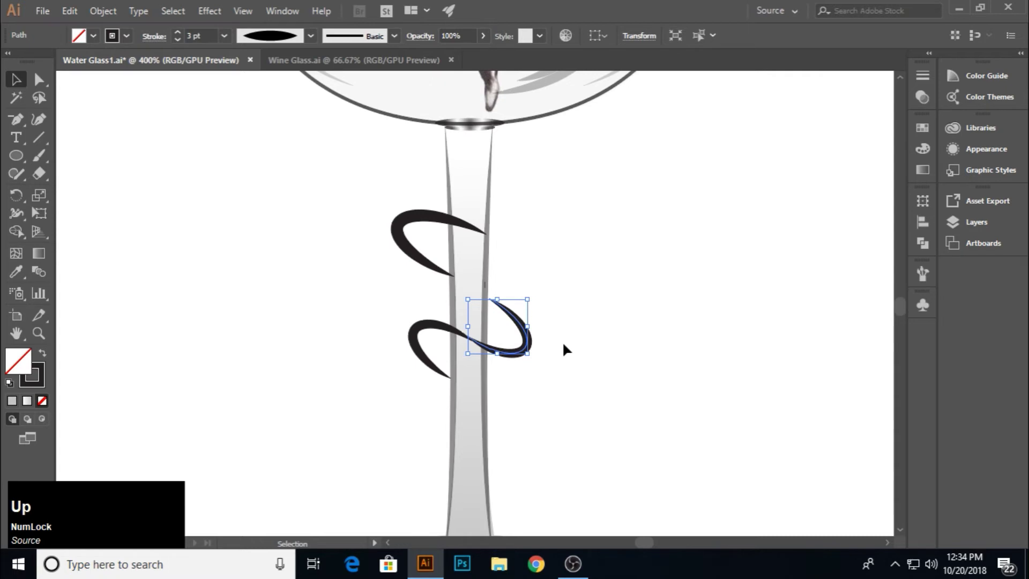
key(Left)
Outline the strokes of both S halves and unite them into one shape with Pathfinder.
drag(562, 350, 422, 340)
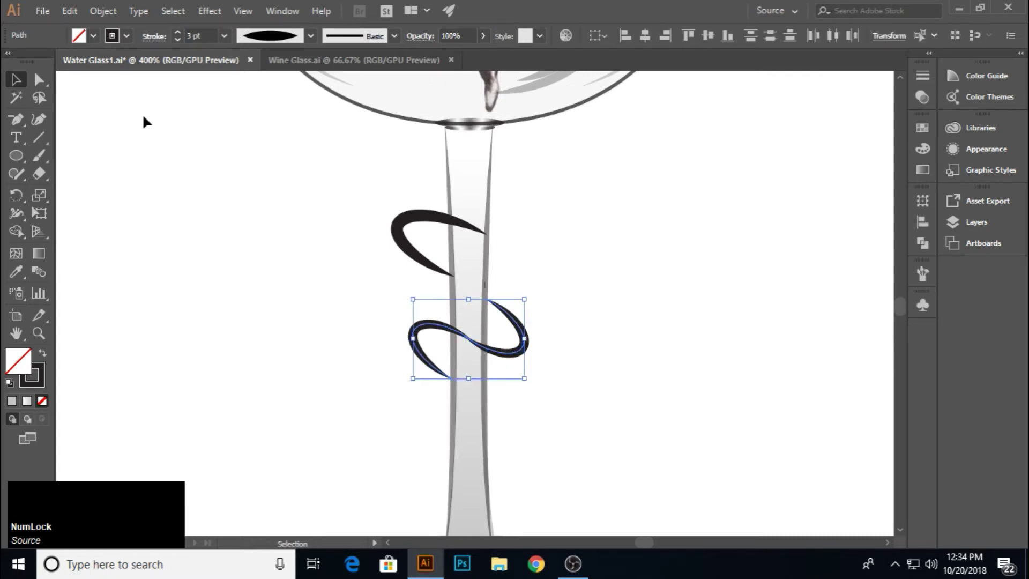
click(103, 11)
mouse_move(214, 319)
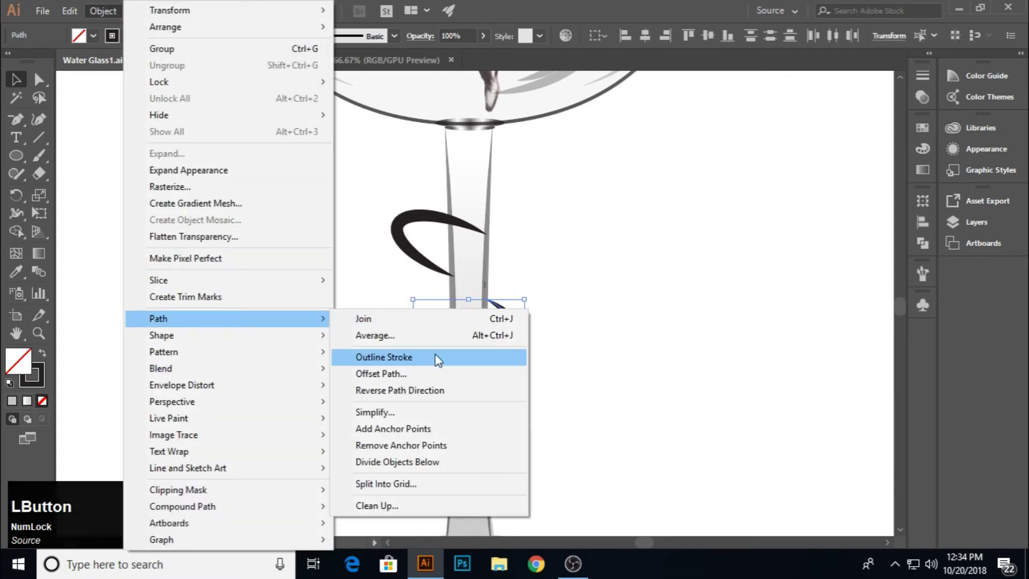
click(384, 357)
click(923, 244)
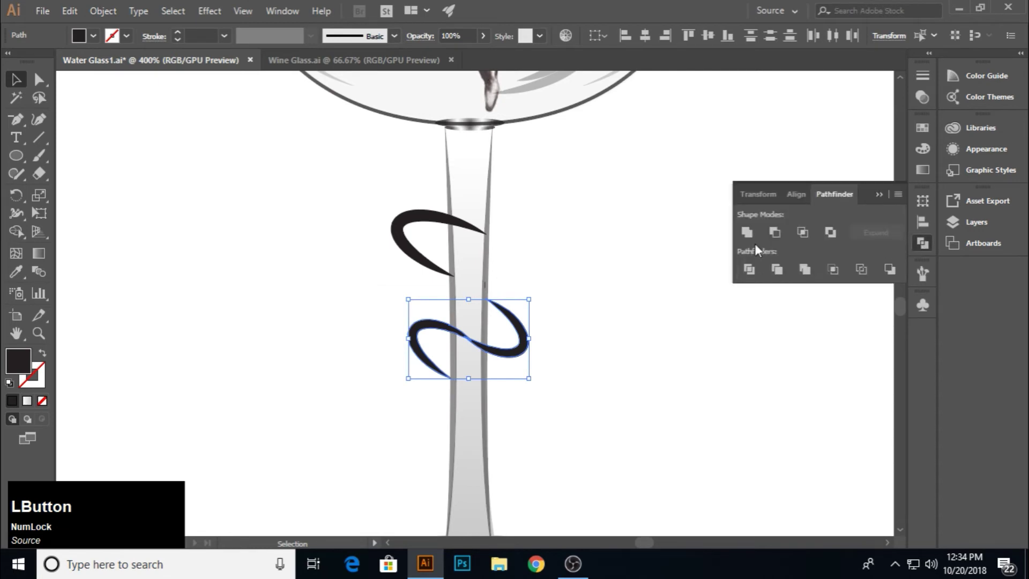
click(750, 232)
click(663, 300)
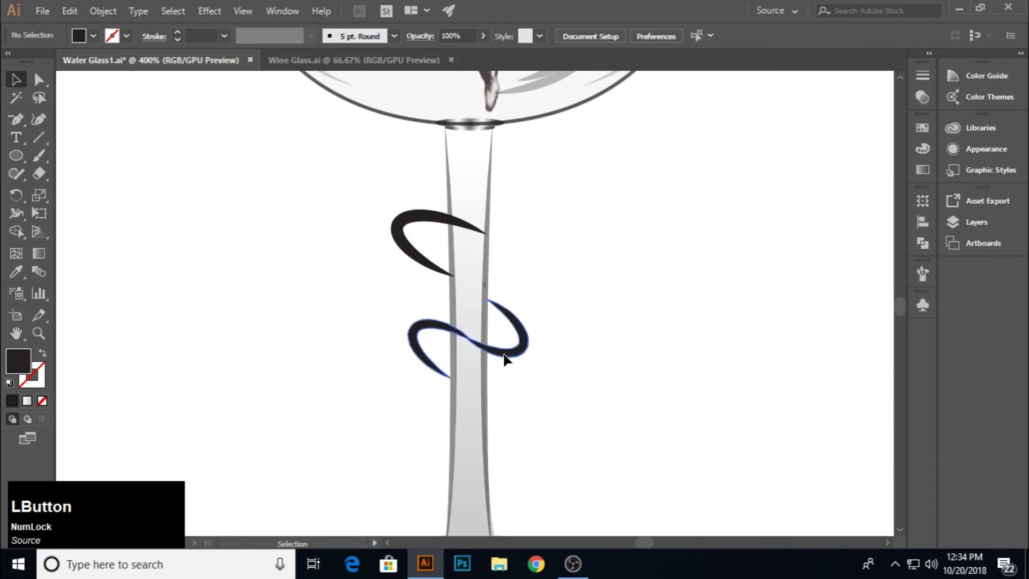
Duplicate the S-shaped coil straight down the stem and repeat the copy once more near the foot.
drag(504, 358, 513, 436)
scroll(636, 310, down, 4)
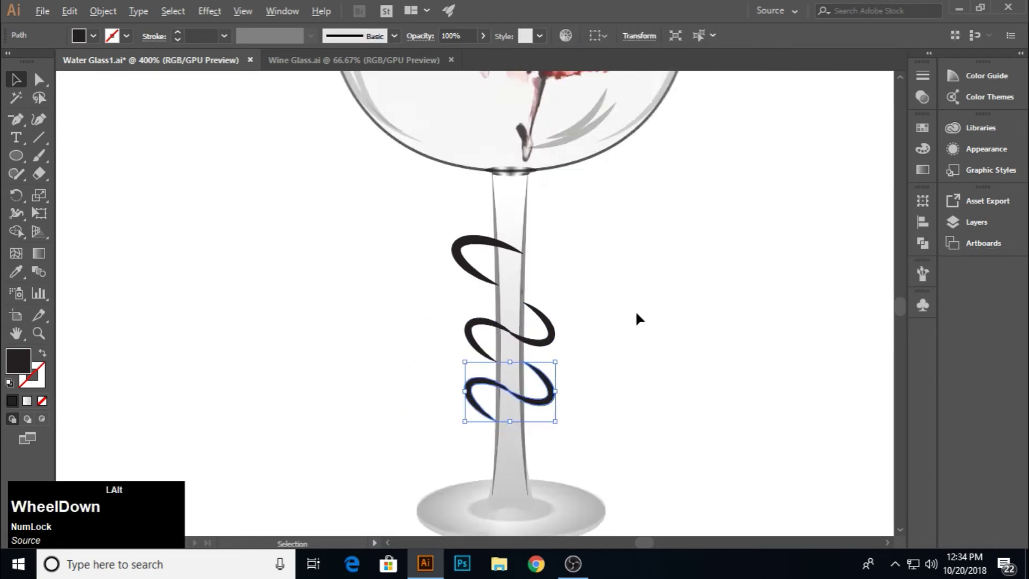
key(ctrl)
key(ctrl+d)
click(685, 344)
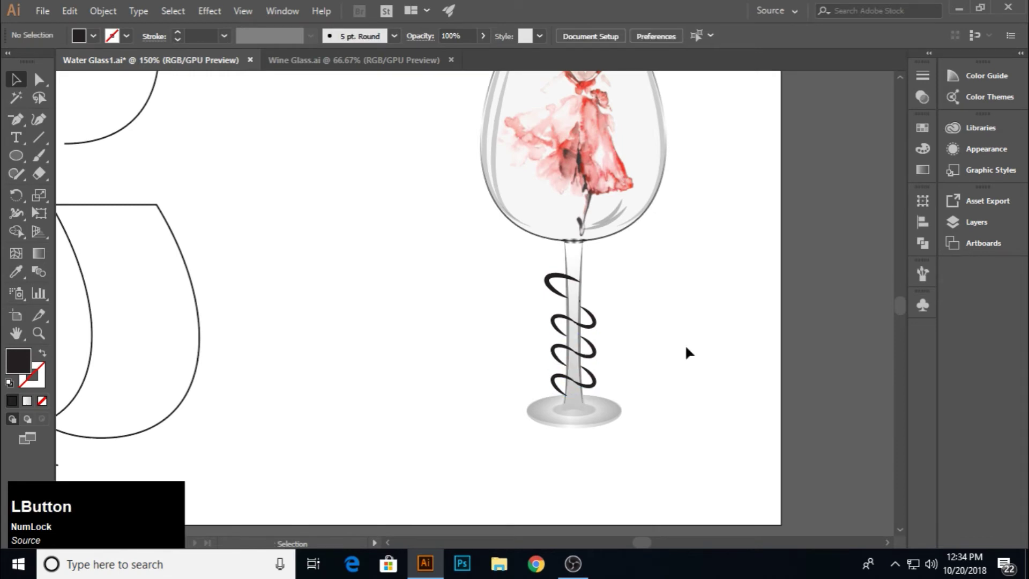
Delete the leftover single curve near the stem's top and duplicate the coil upward twice in its place.
click(554, 292)
key(Delete)
drag(584, 328, 583, 303)
key(ctrl+d)
click(664, 312)
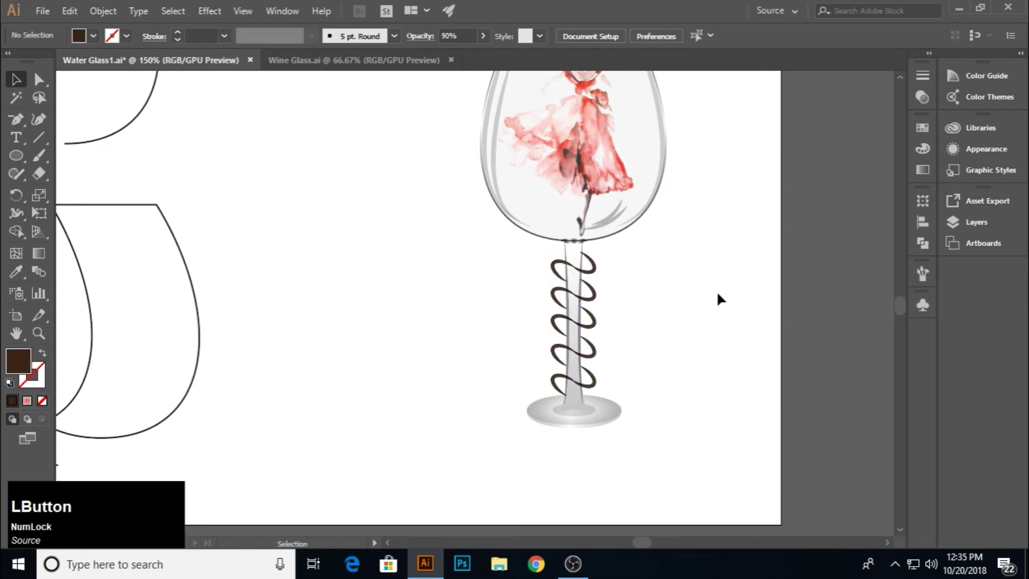
Apply a Gaussian Blur with a 3.7-pixel radius to all five coils around the stem.
scroll(718, 297, down, 2)
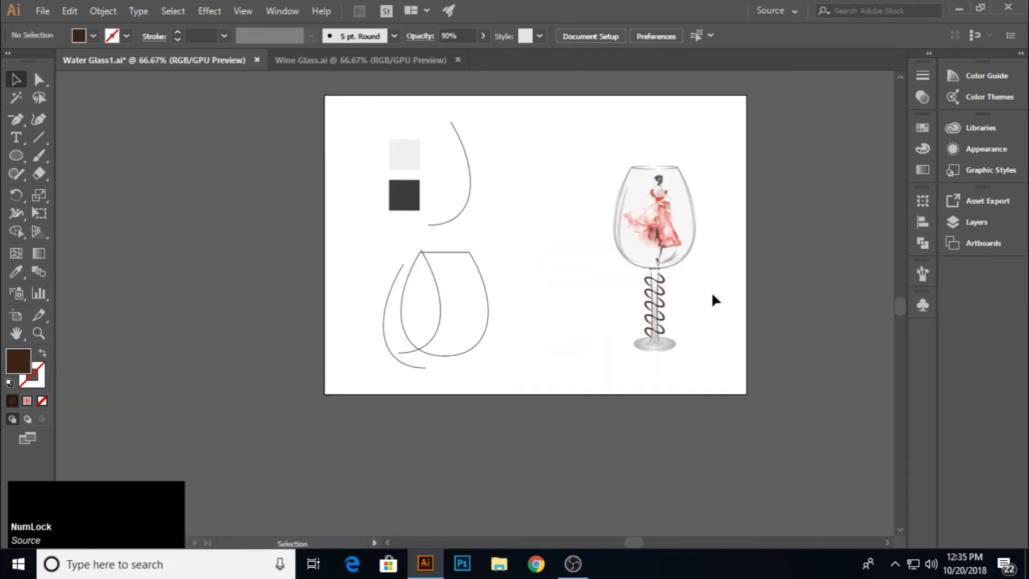
scroll(712, 291, up, 1)
scroll(679, 234, up, 1)
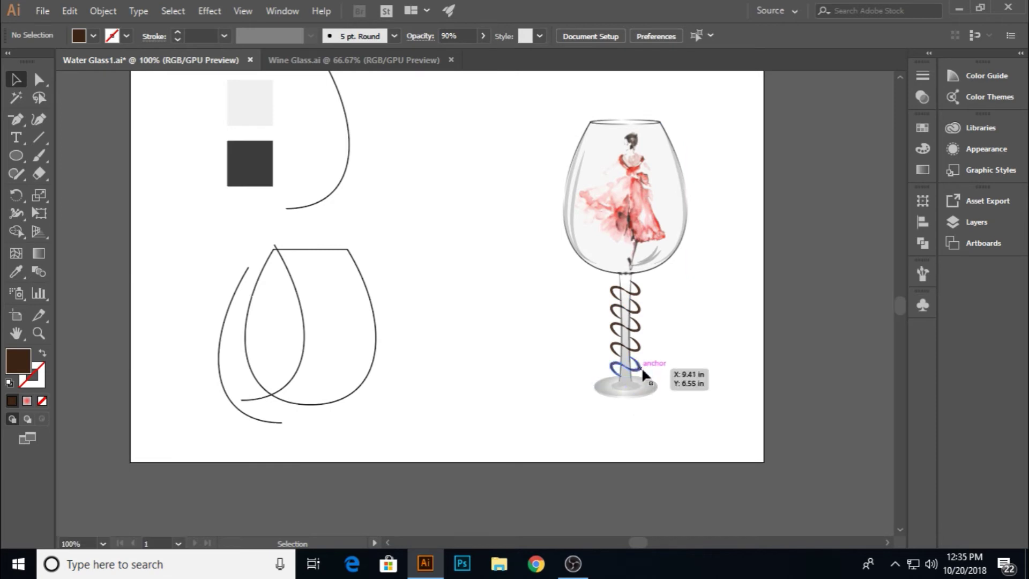
drag(645, 369, 635, 282)
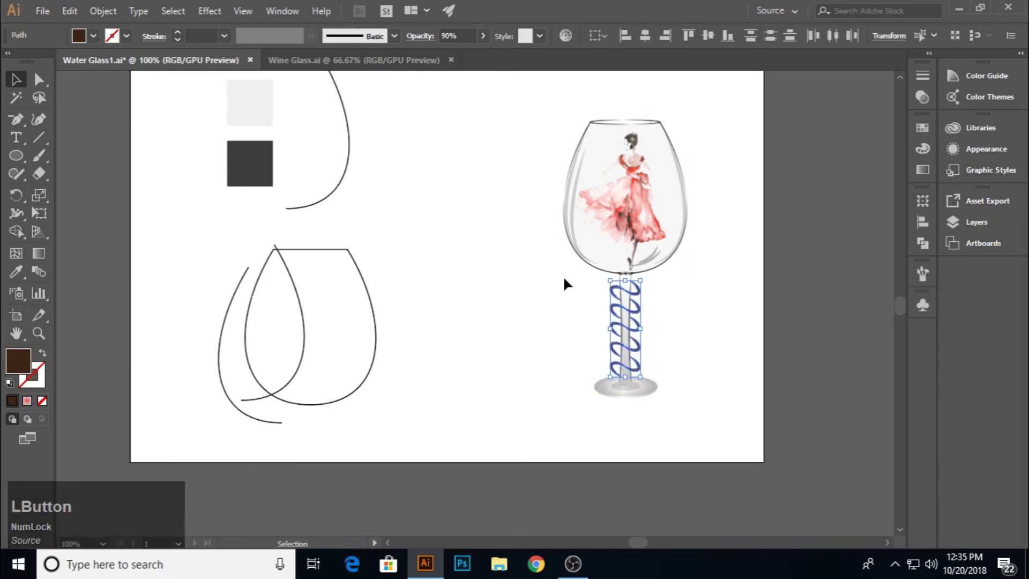
click(210, 10)
mouse_move(300, 259)
click(362, 257)
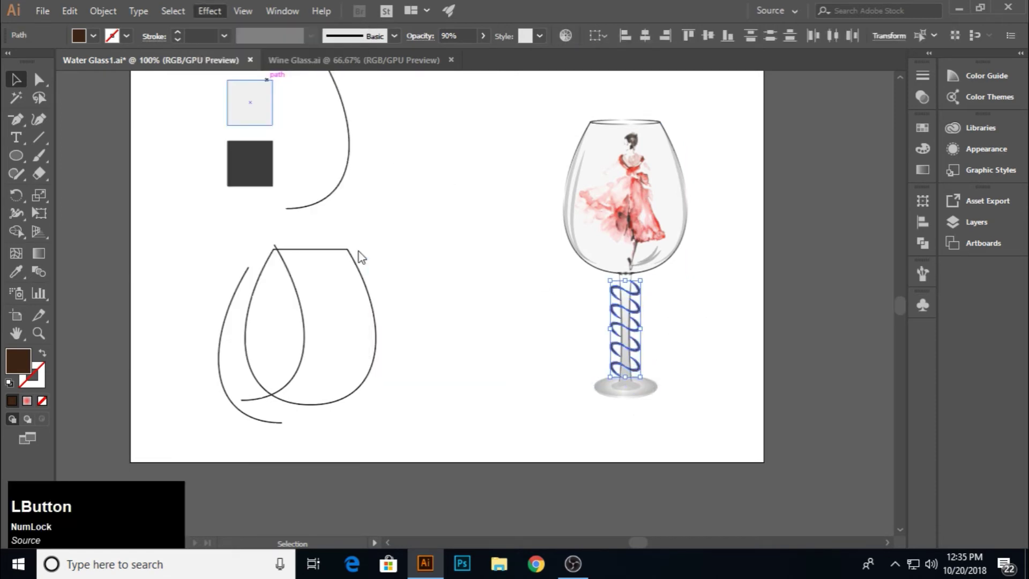
click(590, 220)
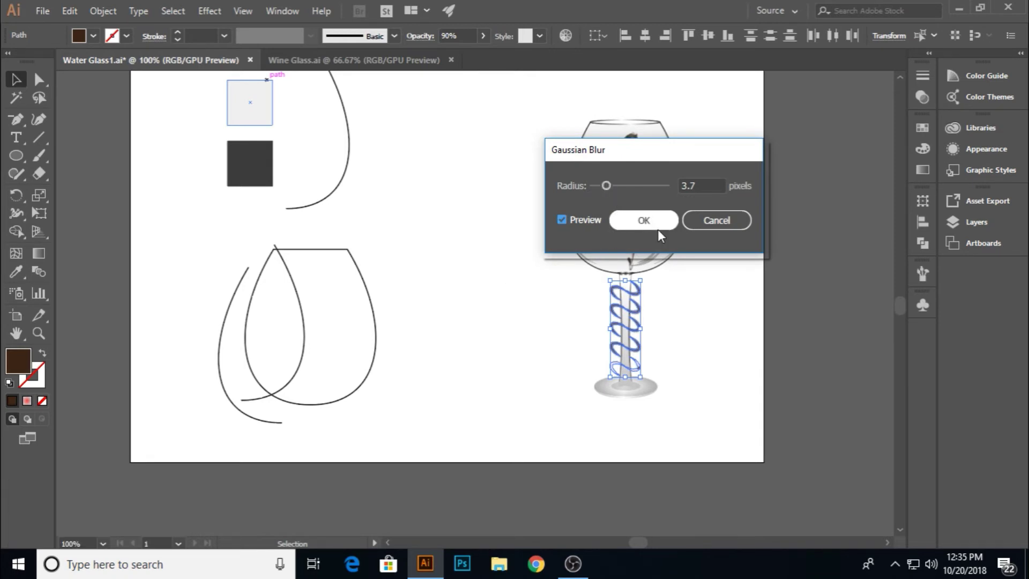
click(644, 221)
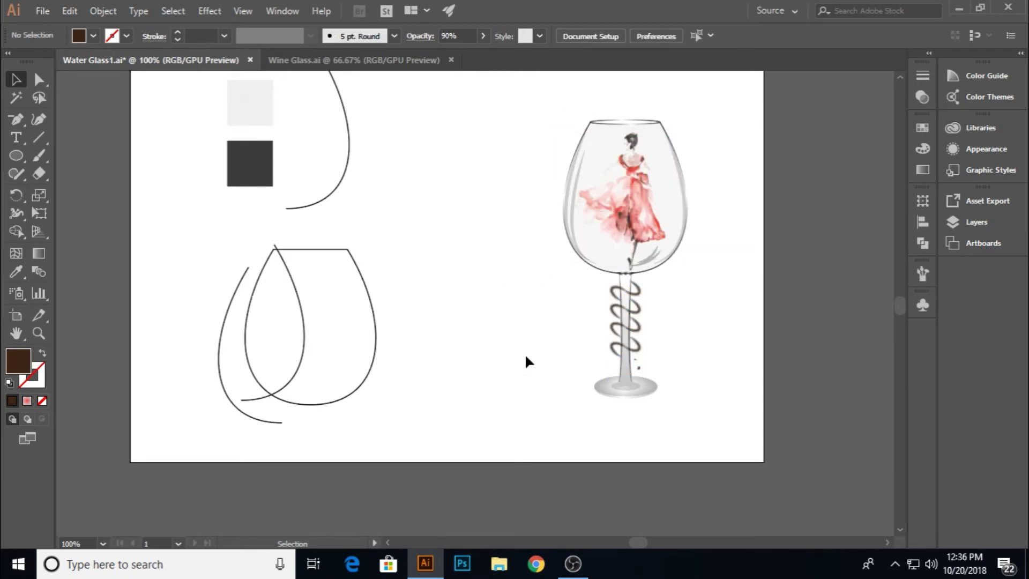
Stretch the five blurred coils upward together so they reach the base of the bowl.
click(631, 351)
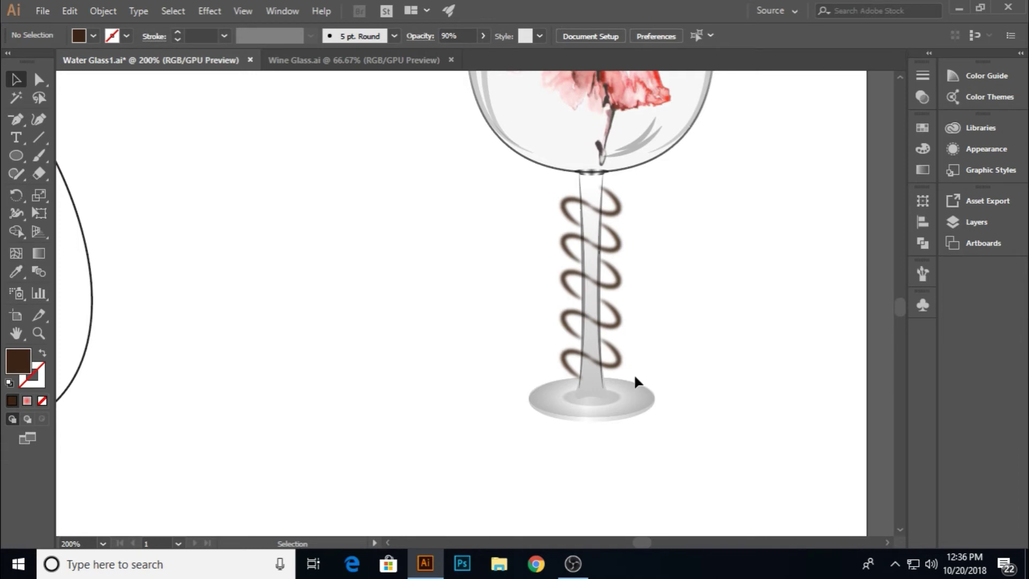
drag(633, 375, 591, 175)
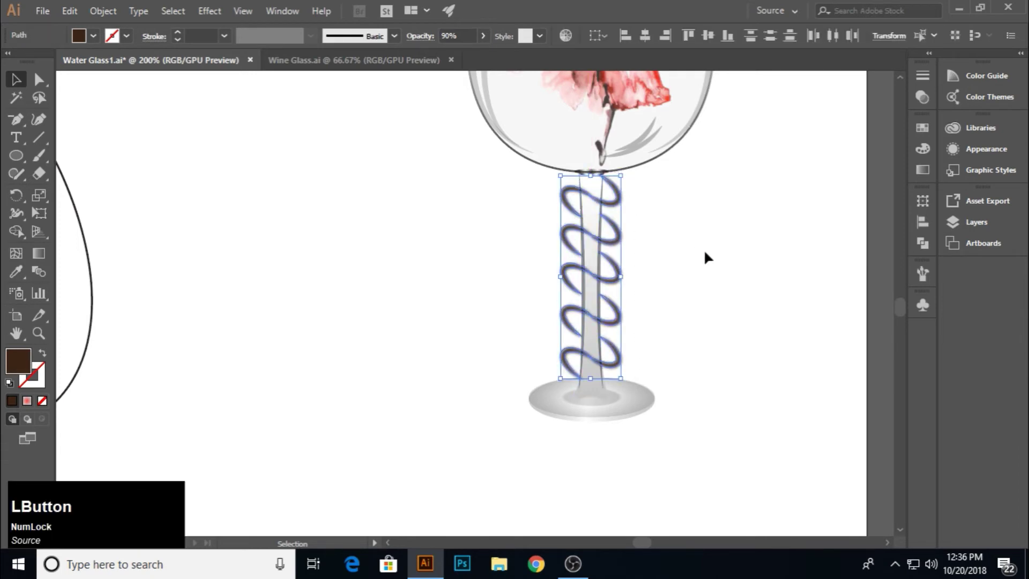
click(705, 253)
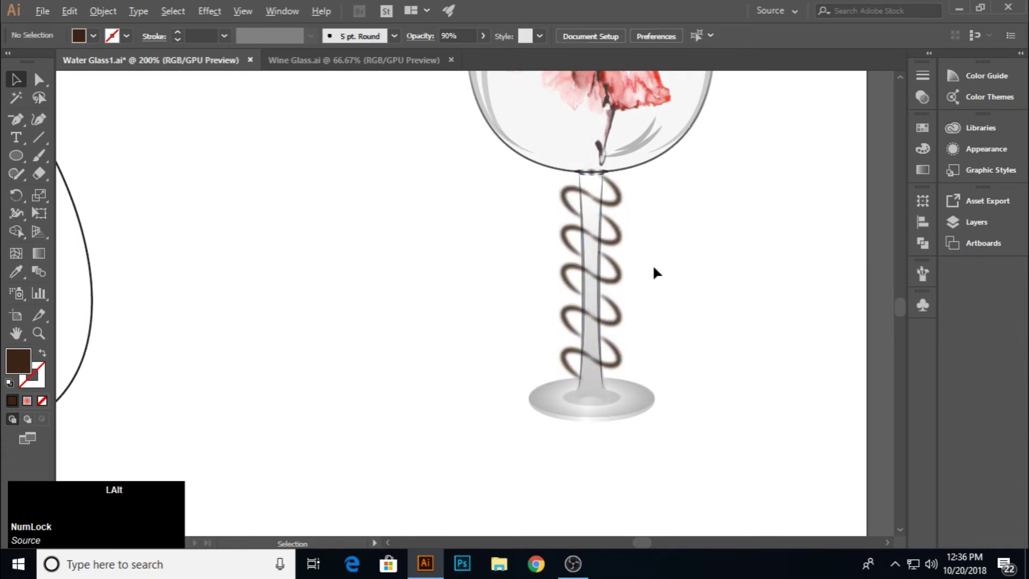
Group all parts of the wine glass, including the bowl, figure, stem, coils and foot.
scroll(653, 263, down, 1)
scroll(666, 241, up, 3)
scroll(719, 266, down, 1)
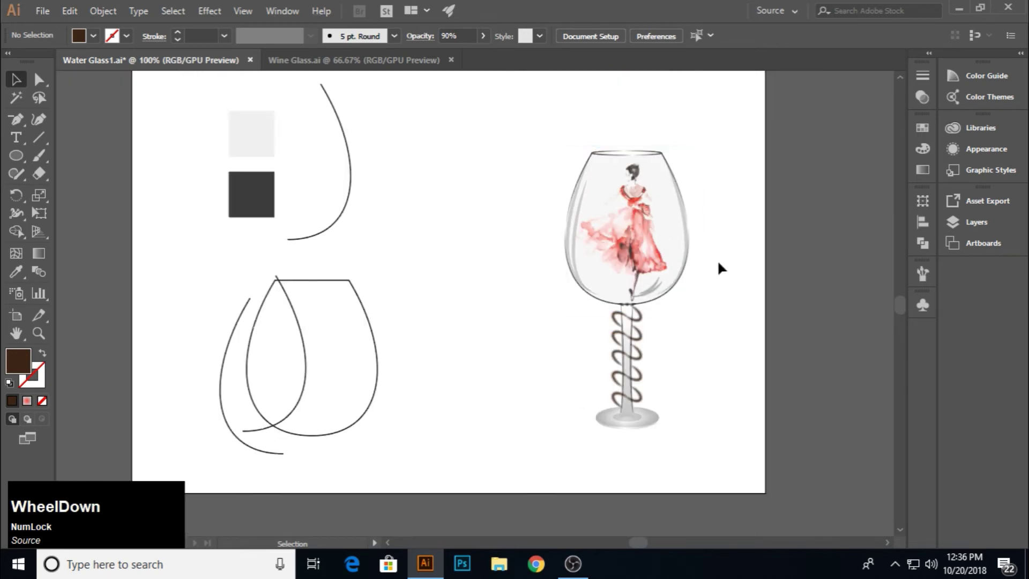
scroll(725, 271, up, 1)
drag(533, 161, 721, 471)
right_click(609, 293)
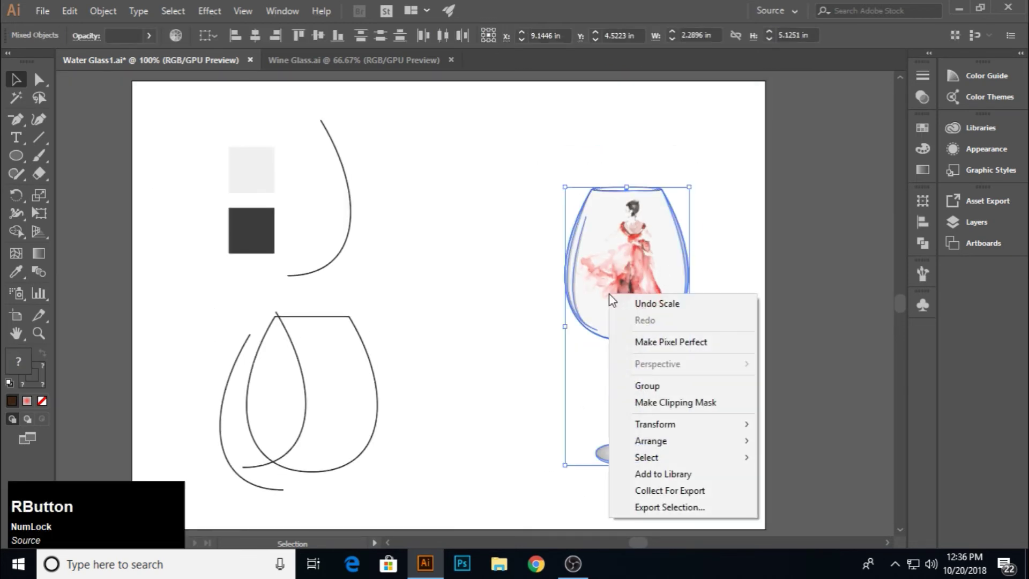
click(670, 473)
click(706, 385)
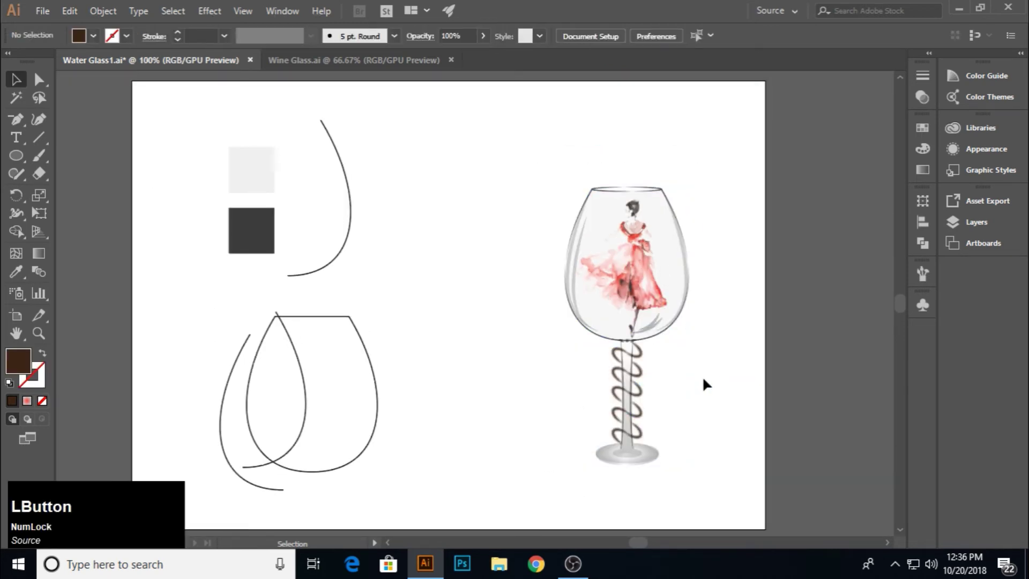
Add a second, portrait-shaped artboard beside the glass artboard, matching its height.
key(ctrl)
key(space)
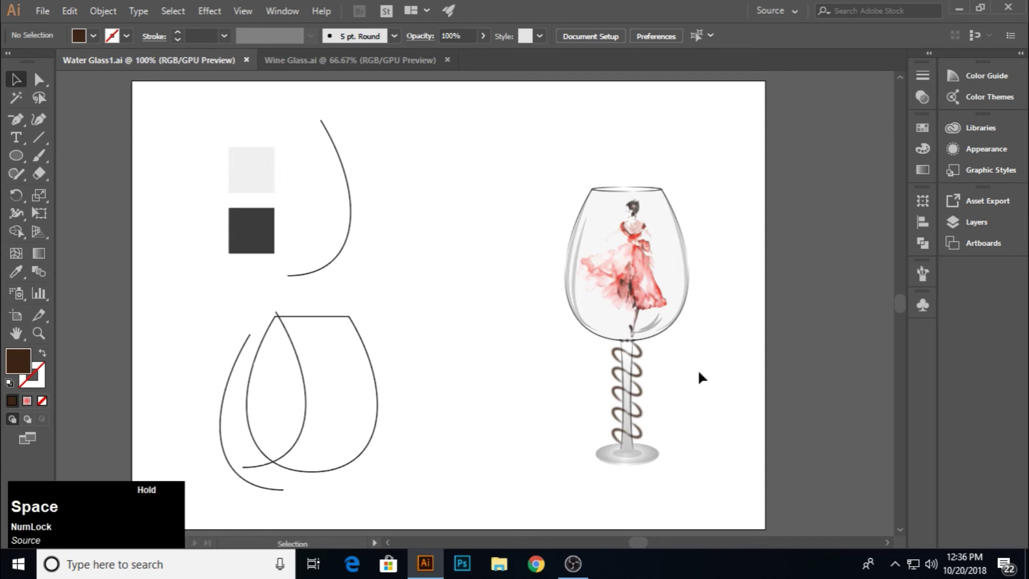
drag(699, 374, 381, 372)
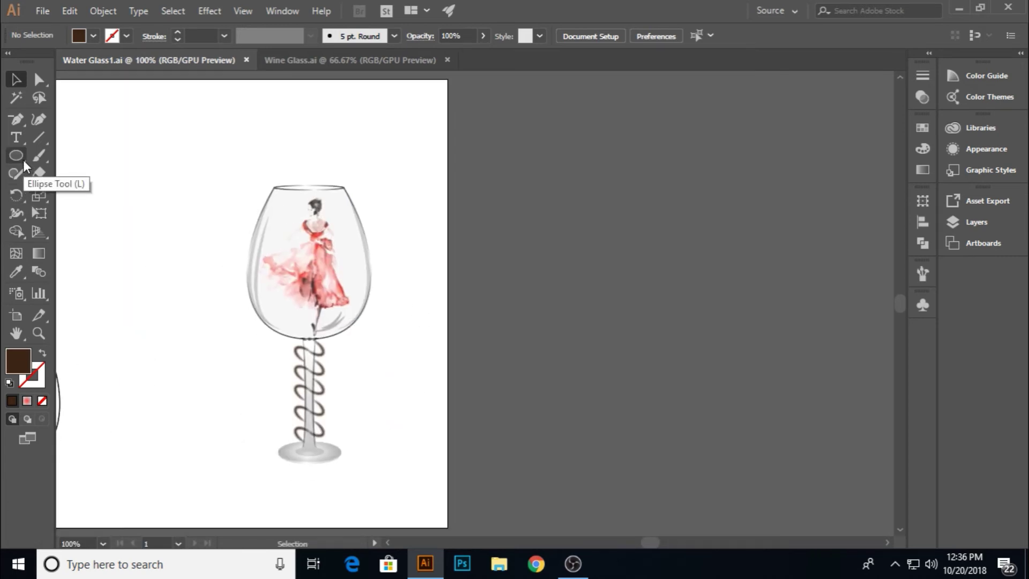
click(16, 314)
drag(472, 80, 814, 529)
click(16, 80)
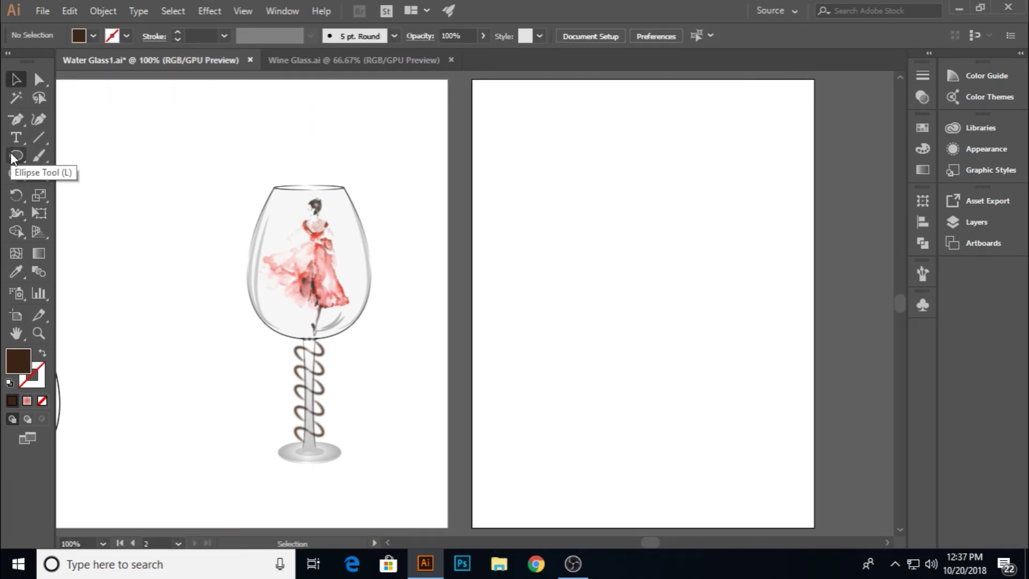
Draw a rectangle covering the whole new artboard as its background.
drag(11, 153, 70, 154)
drag(474, 80, 815, 528)
click(16, 80)
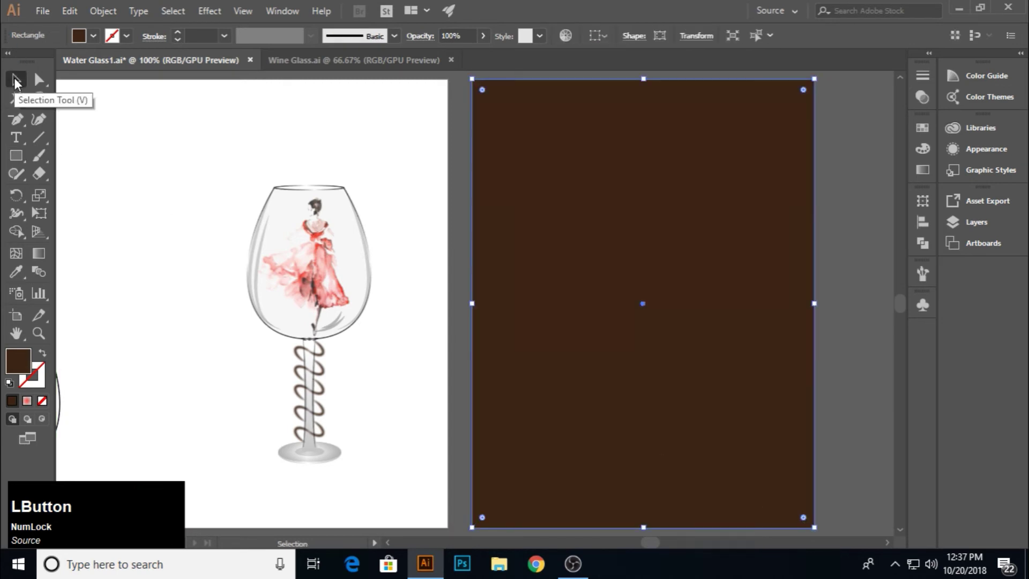
Fill the background rectangle with the White, Black linear gradient and lighten its dark end to mid grey.
click(923, 170)
click(753, 145)
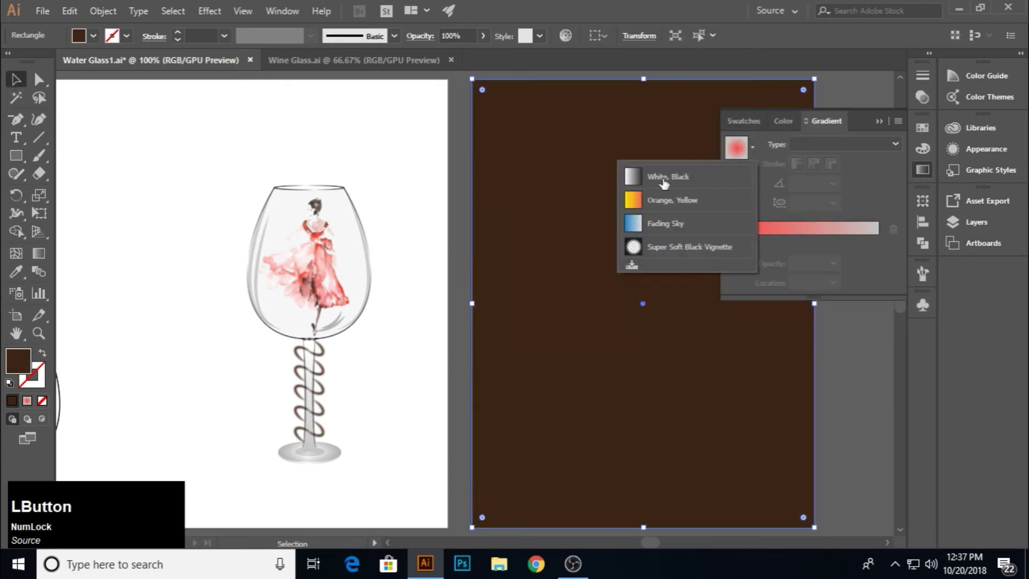
click(670, 174)
mouse_move(877, 242)
mouse_down()
mouse_move(835, 243)
mouse_move(846, 271)
mouse_move(879, 242)
mouse_up()
click(823, 240)
click(879, 121)
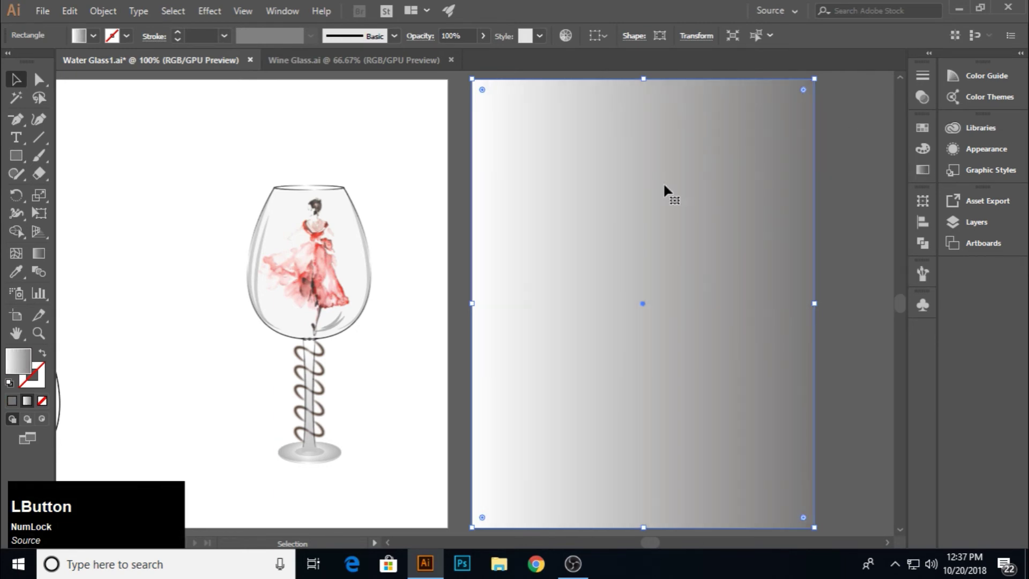
Redirect the background gradient diagonally so it runs from white at the upper right to grey at the lower left.
drag(664, 184, 659, 165)
scroll(659, 176, down, 1)
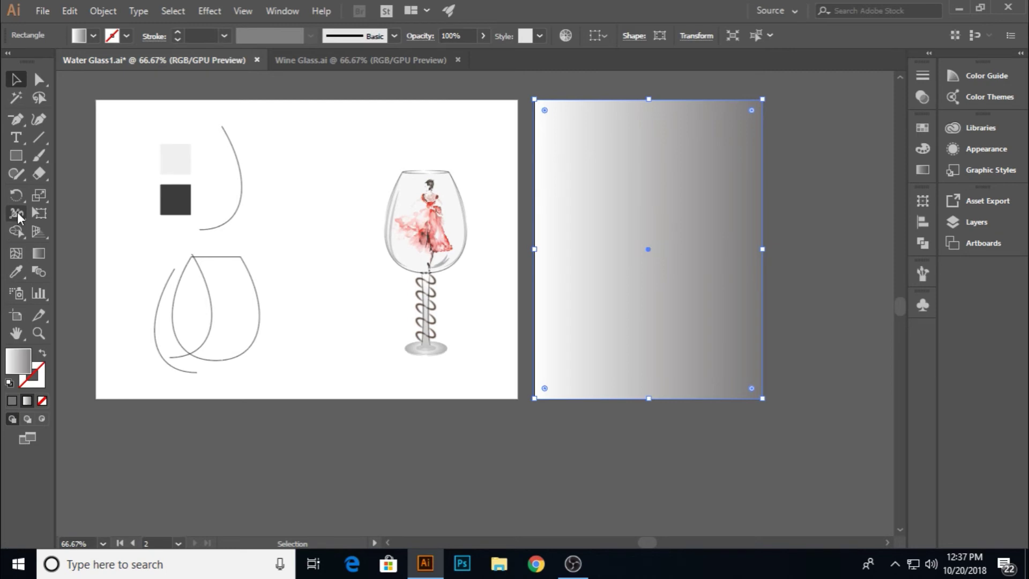
click(38, 253)
mouse_move(708, 140)
mouse_down()
mouse_move(499, 533)
mouse_move(491, 529)
mouse_up()
drag(750, 109, 529, 416)
Place a copy of the wine glass group on the new artboard and bring it in front of the background.
key(v)
drag(431, 350, 654, 323)
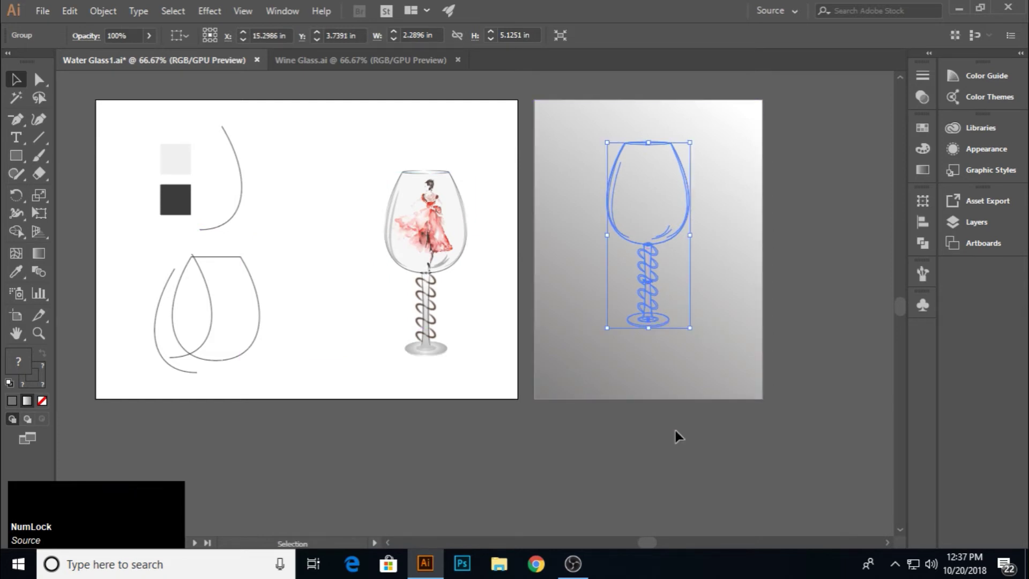
right_click(642, 246)
mouse_move(675, 395)
click(839, 395)
click(793, 350)
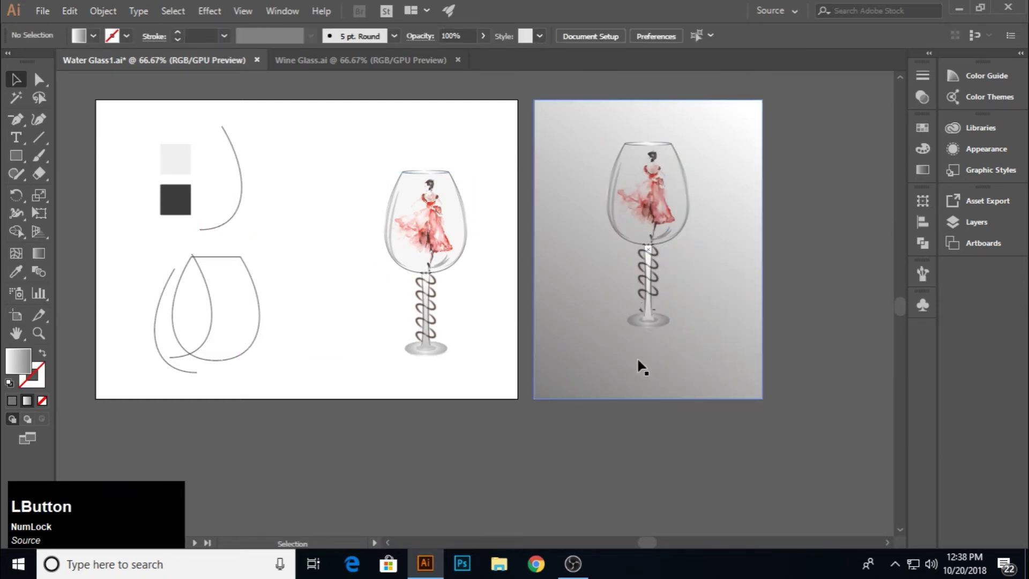
click(702, 337)
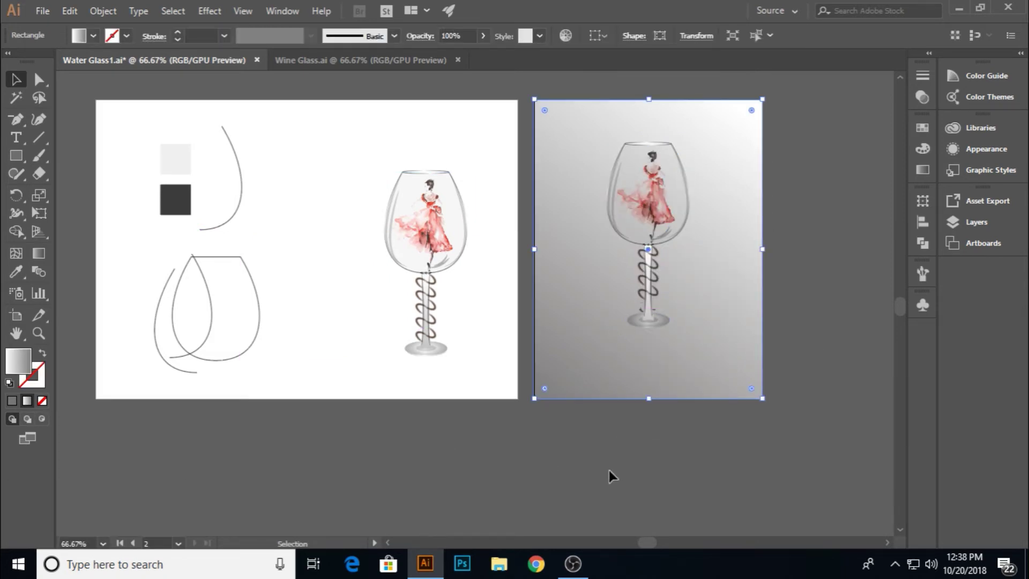
click(674, 341)
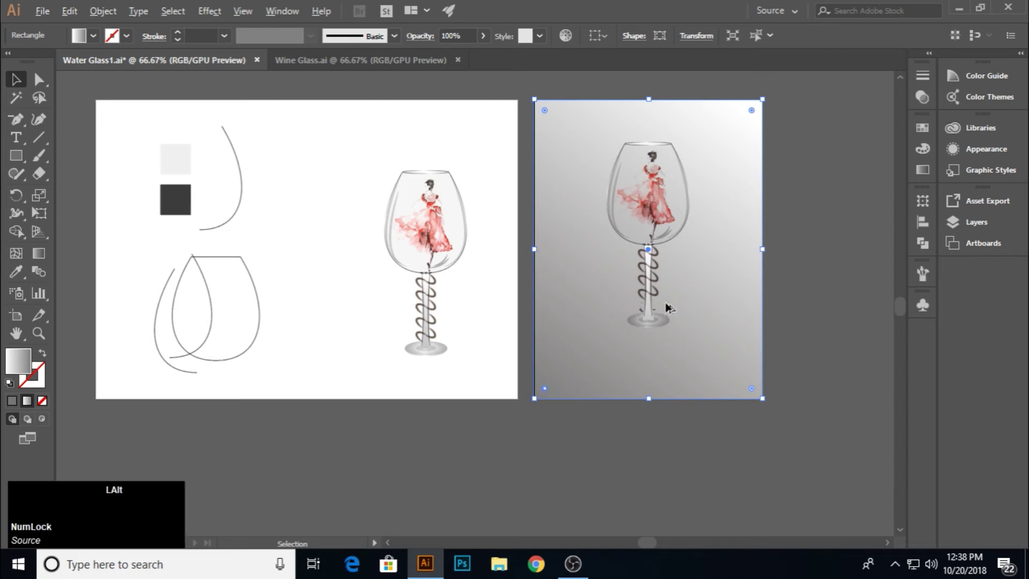
Reduce the opacity of the stem in the copied glass to 50%.
scroll(668, 308, up, 2)
click(626, 327)
click(452, 36)
text(75)
key(KP_Enter)
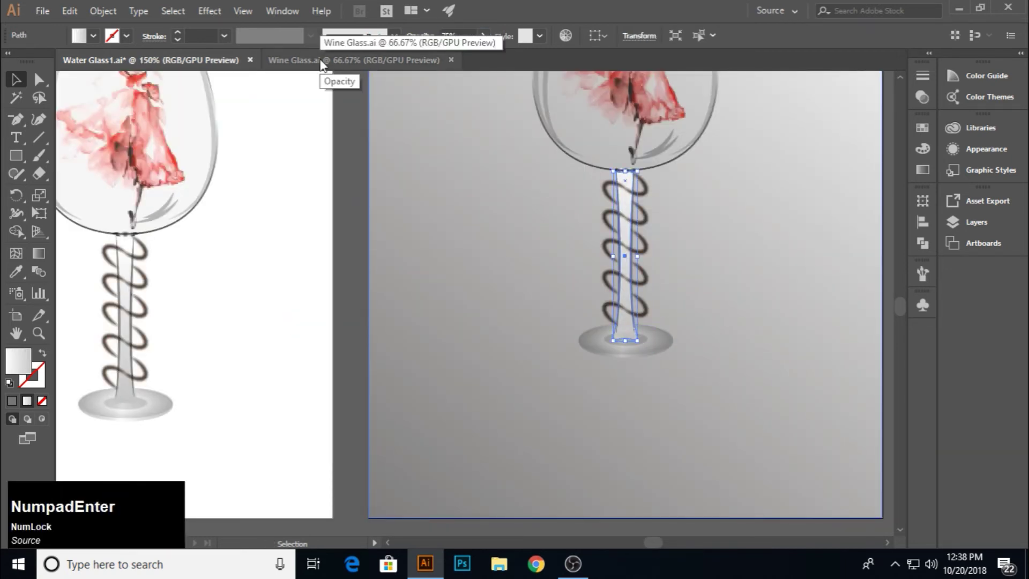
key(KP_Enter)
click(356, 372)
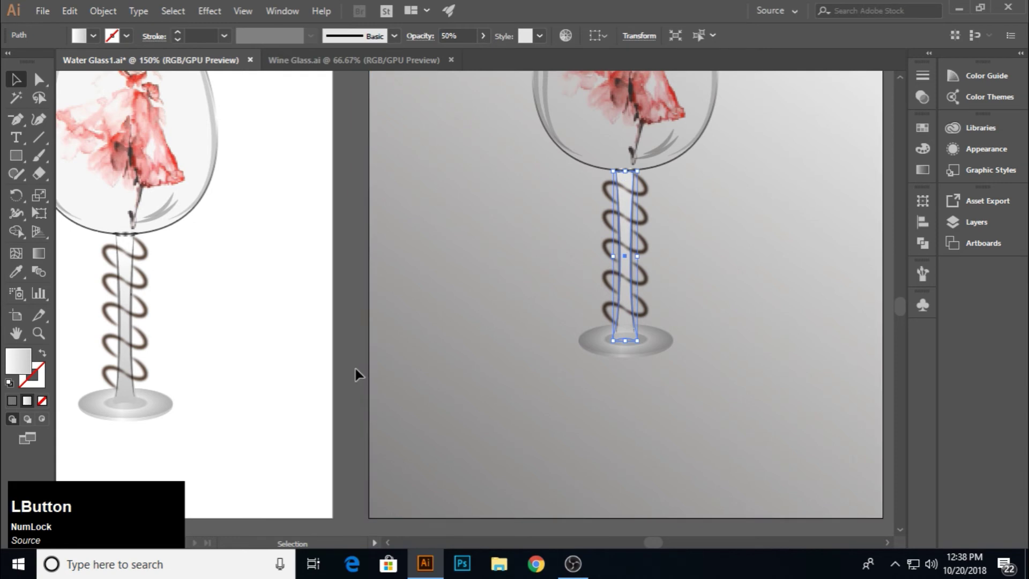
scroll(761, 284, up, 2)
click(754, 317)
scroll(570, 298, up, 2)
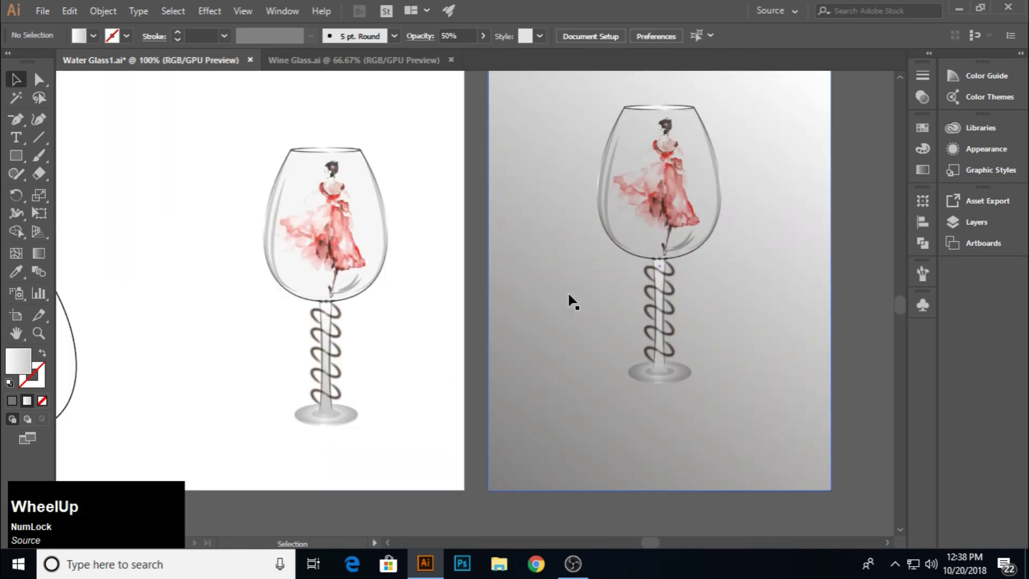
Shorten the background rectangle from below so it ends across the upper half of the copied glass's stem.
click(645, 268)
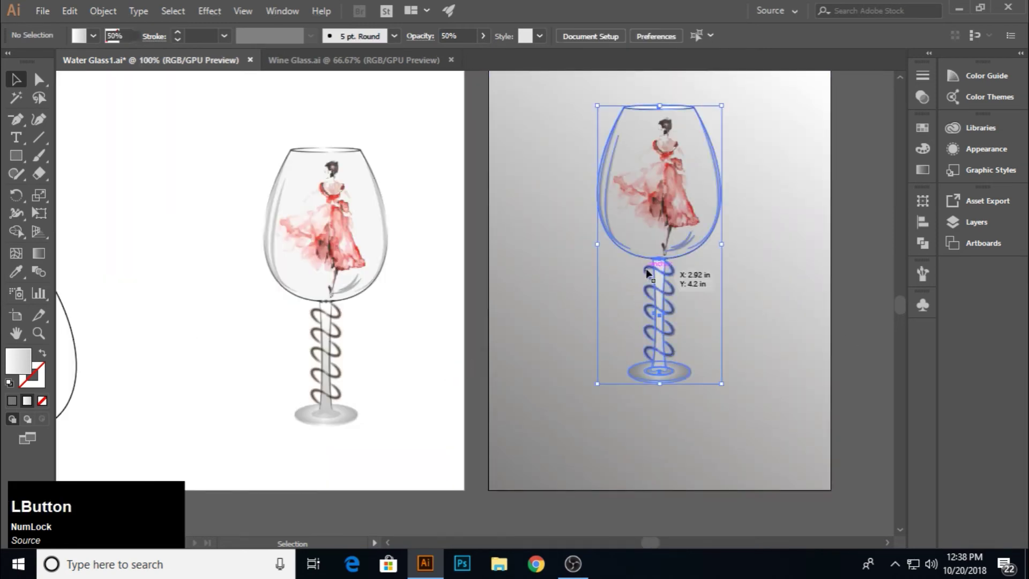
click(854, 379)
click(720, 358)
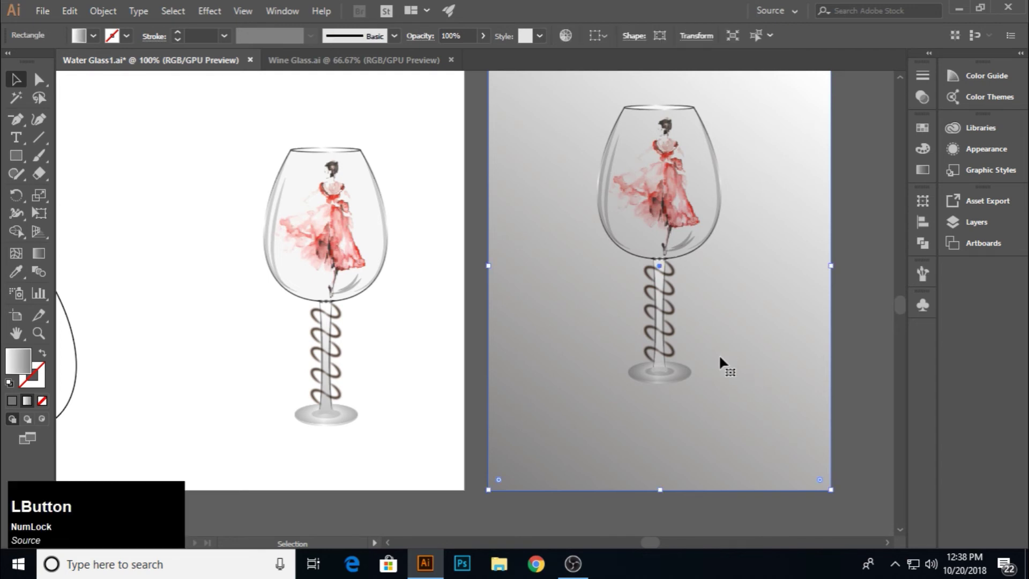
drag(660, 489, 663, 311)
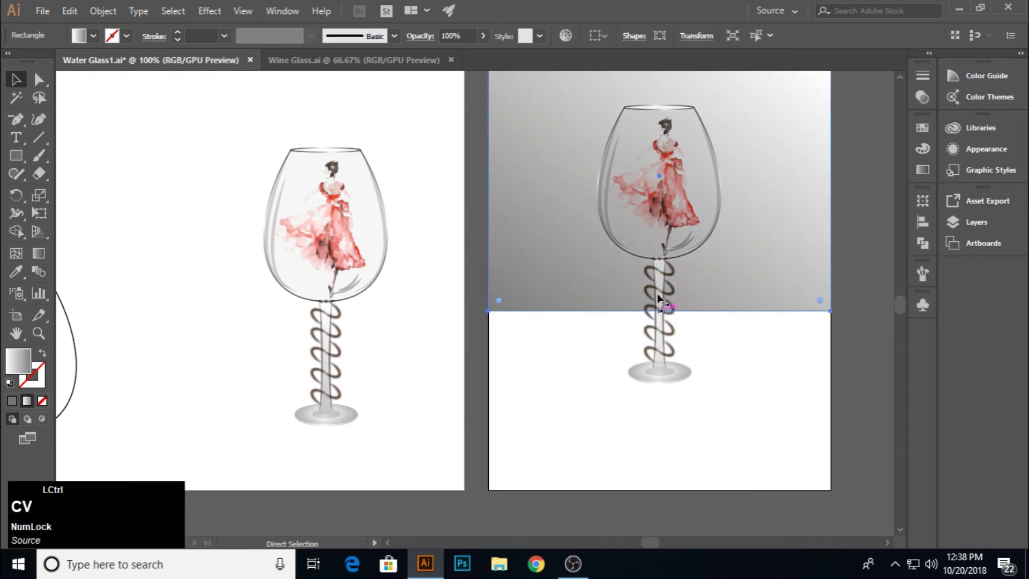
Paste a copy of the background rectangle in place and flip it downward to fill the lower part of the artboard.
key(ctrl+v)
key(ctrl+z)
key(ctrl+f)
click(671, 84)
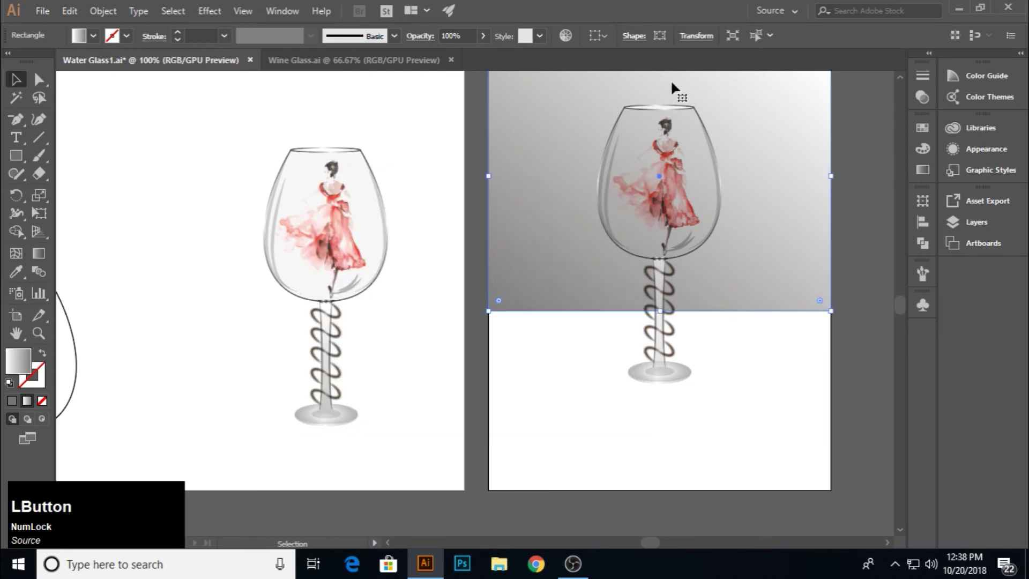
scroll(672, 84, up, 2)
drag(665, 97, 664, 508)
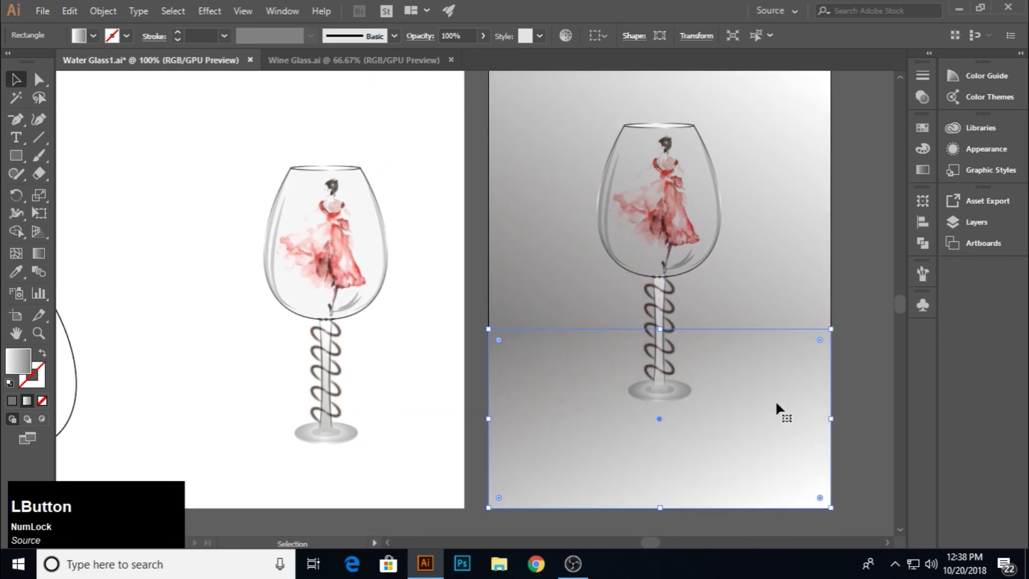
Apply the White, Black gradient to the upper background rectangle, running vertically from white above to black below.
drag(777, 405, 730, 289)
click(922, 169)
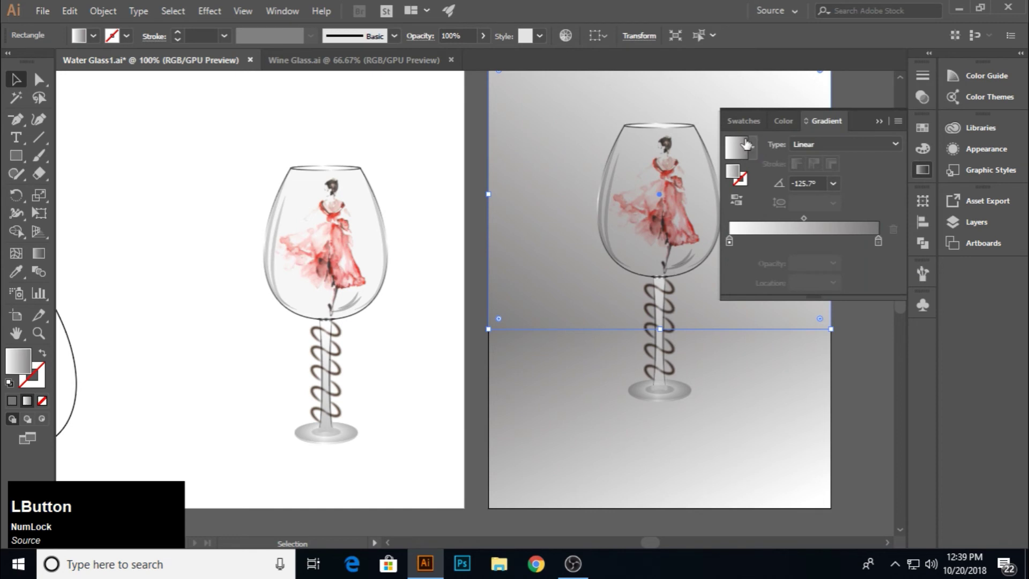
click(753, 146)
click(696, 175)
click(879, 120)
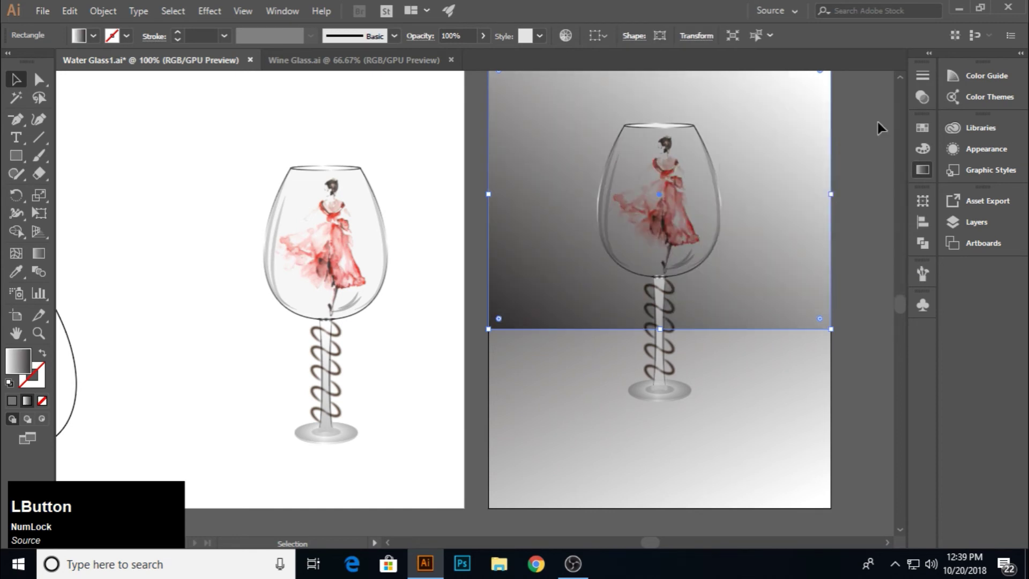
key(g)
drag(638, 81, 663, 336)
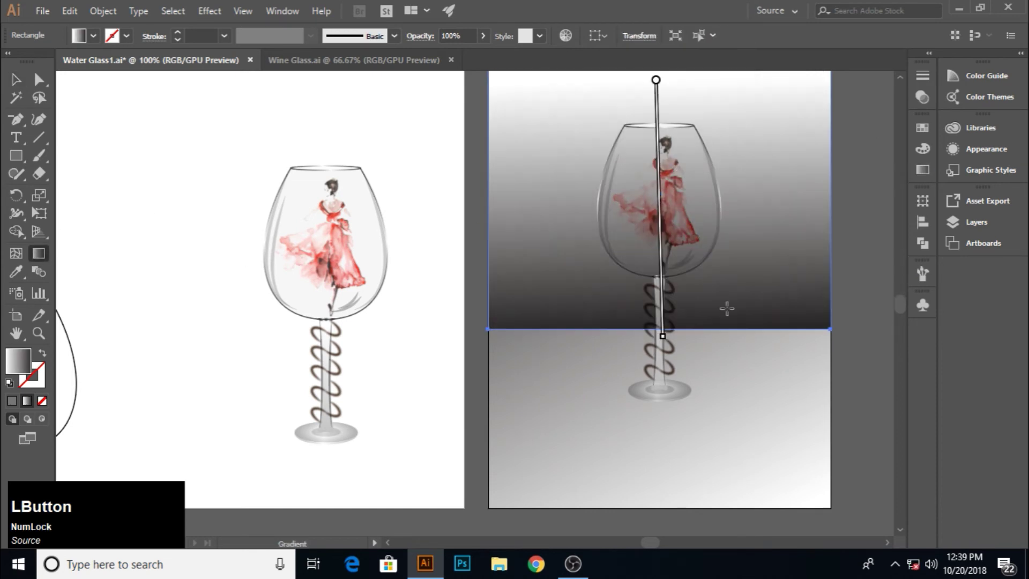
Shift the upper rectangle's gradient midpoint slightly toward the dark end and change its white stop to light grey.
click(922, 170)
mouse_move(803, 220)
mouse_down()
mouse_move(775, 223)
mouse_move(812, 223)
mouse_up()
double_click(730, 241)
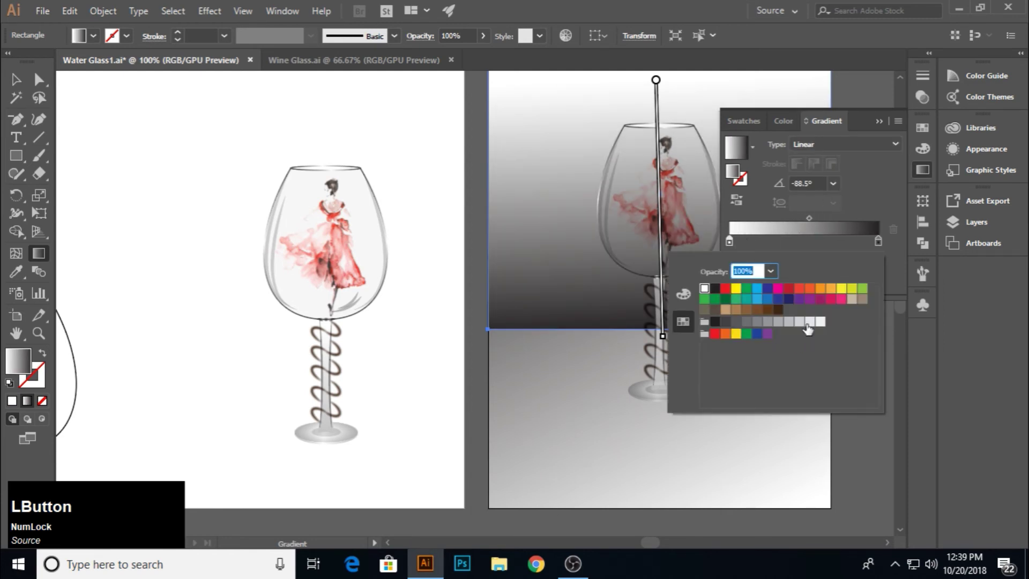
click(810, 322)
click(875, 201)
click(880, 122)
Copy the upper rectangle's gradient fill to the lower background rectangle.
click(16, 79)
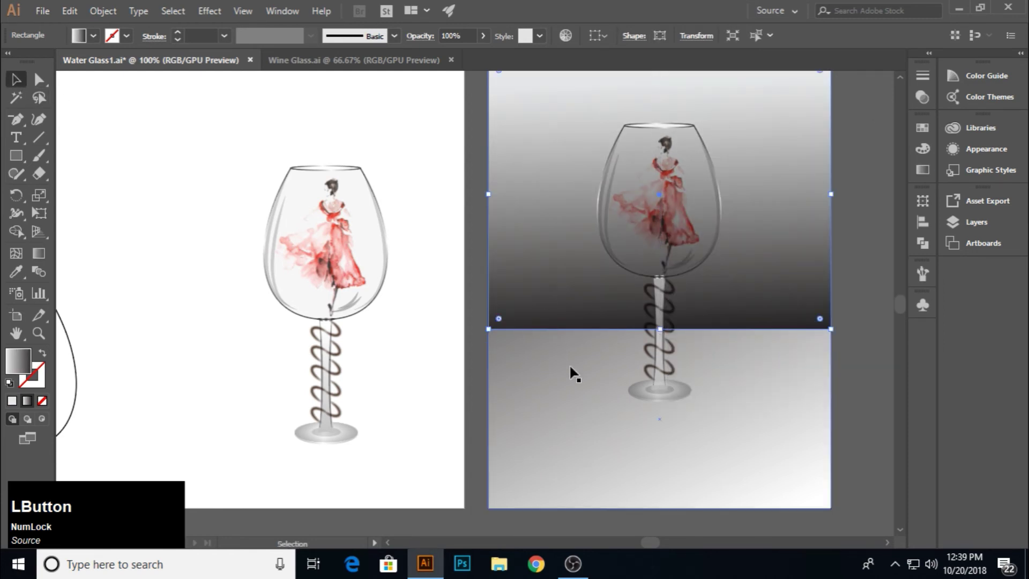
click(570, 367)
click(15, 276)
click(543, 271)
click(16, 84)
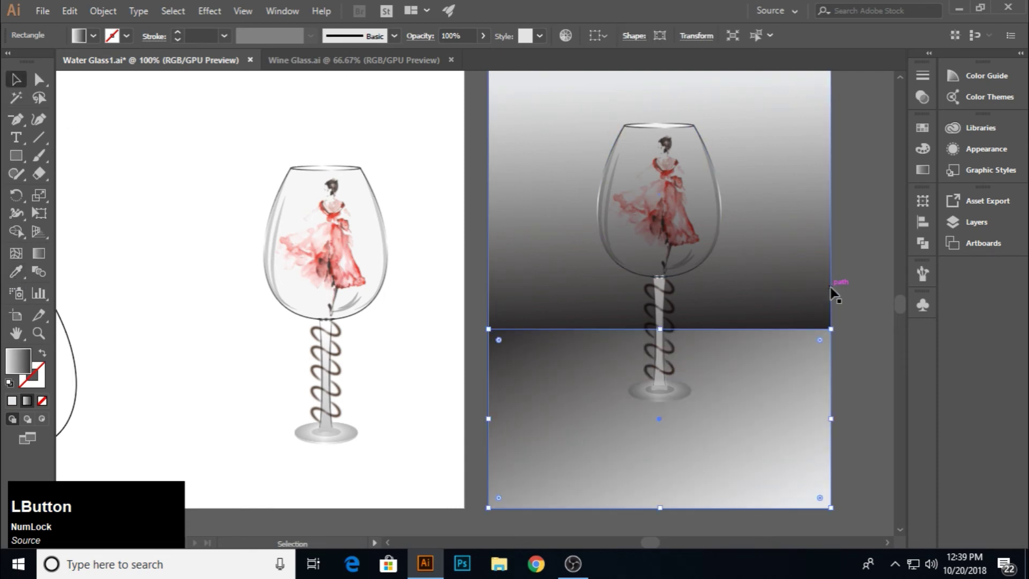
Reverse the lower rectangle's gradient and run it vertically from dark at the shared edge to light grey below.
click(923, 169)
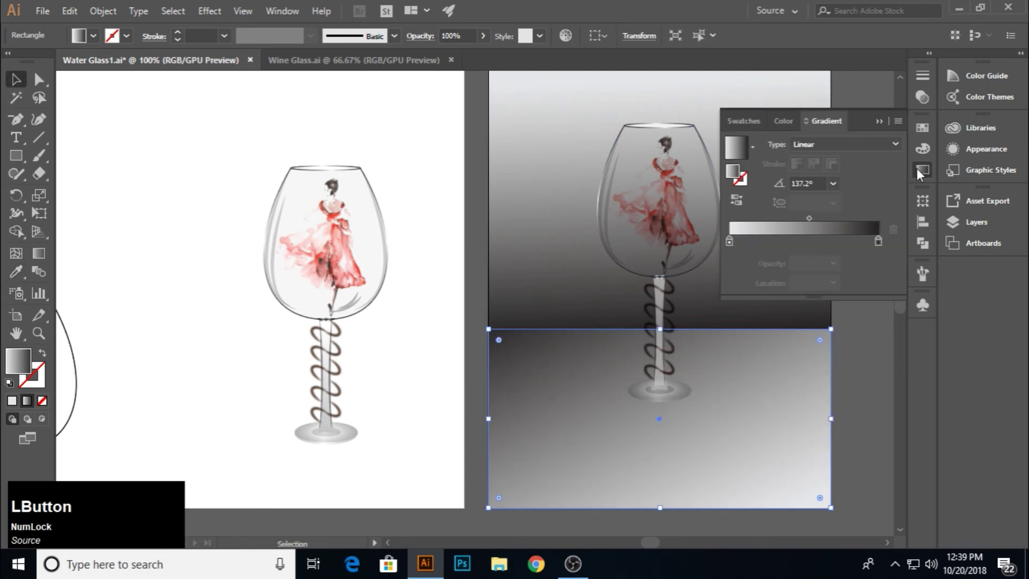
click(736, 201)
click(879, 121)
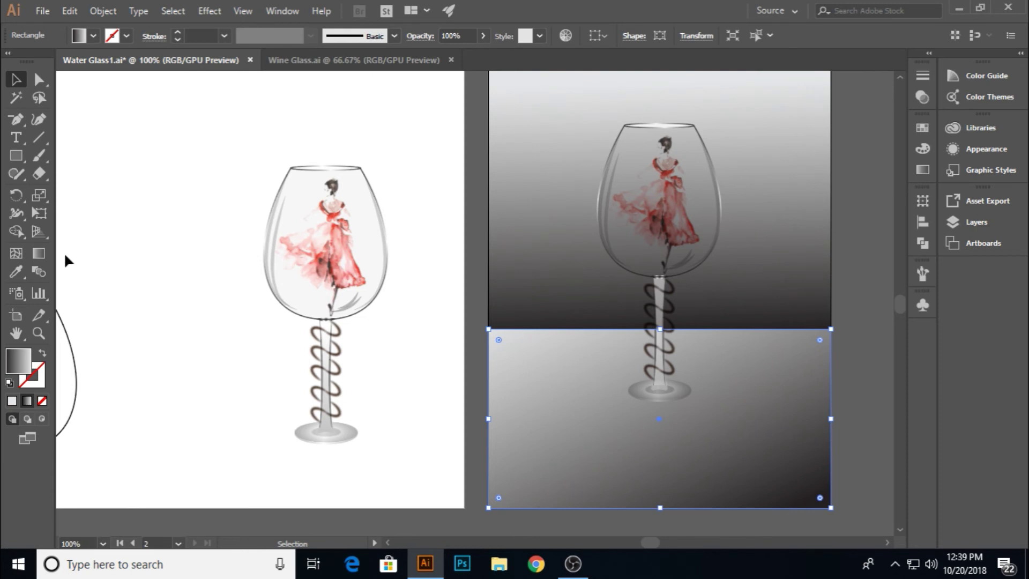
click(39, 256)
drag(662, 371, 656, 526)
mouse_move(661, 319)
mouse_down()
mouse_move(708, 483)
mouse_move(700, 515)
mouse_up()
key(v)
click(874, 355)
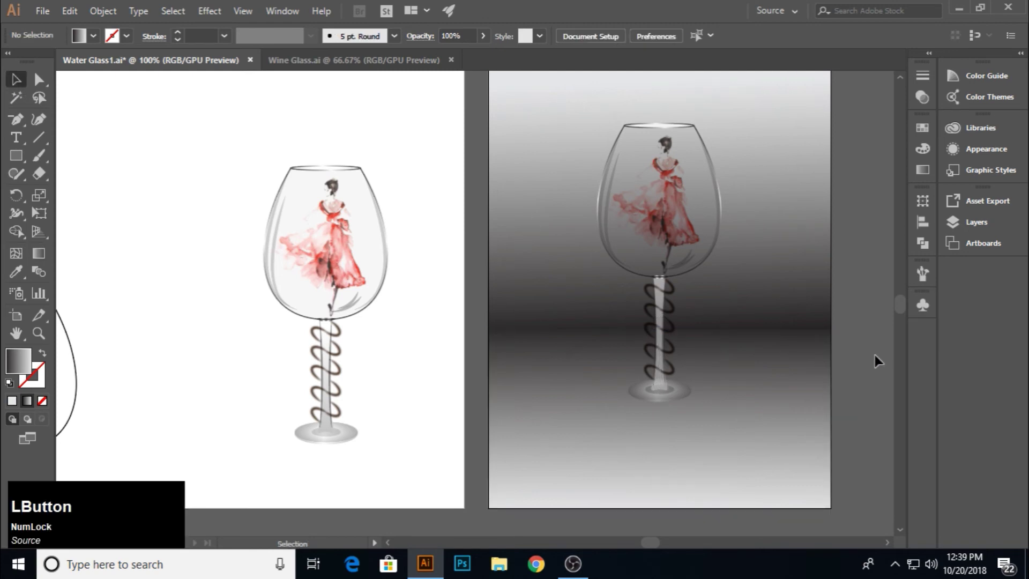
Nudge the copied wine glass down so its foot sits lower on the bottom background section.
click(715, 404)
key(Down)
key(Down)
key(Down)
key(Down)
key(Down)
key(Down)
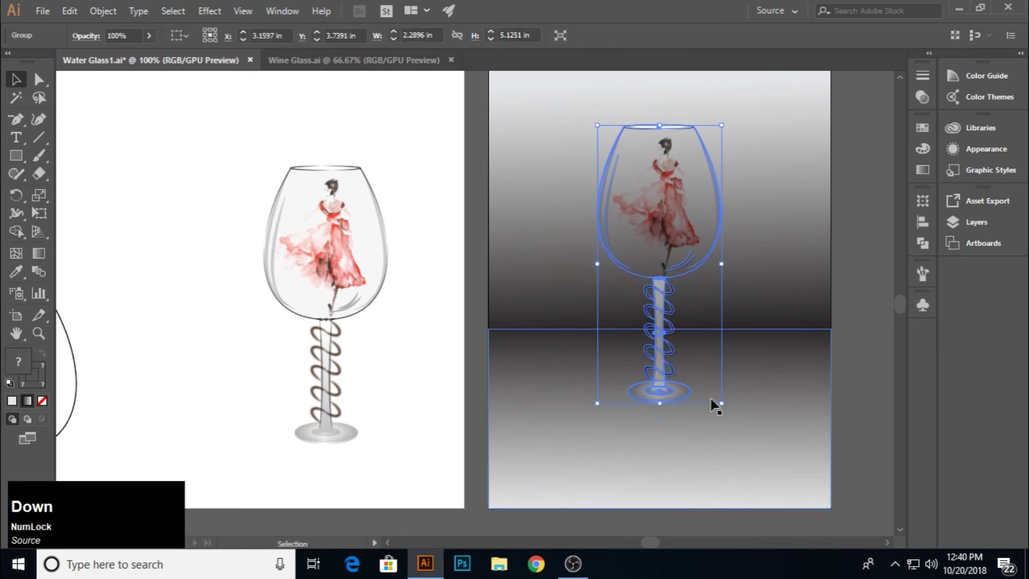
Redraw the upper rectangle's gradient so light grey extends down to the bowl before darkening toward the shared edge.
click(787, 258)
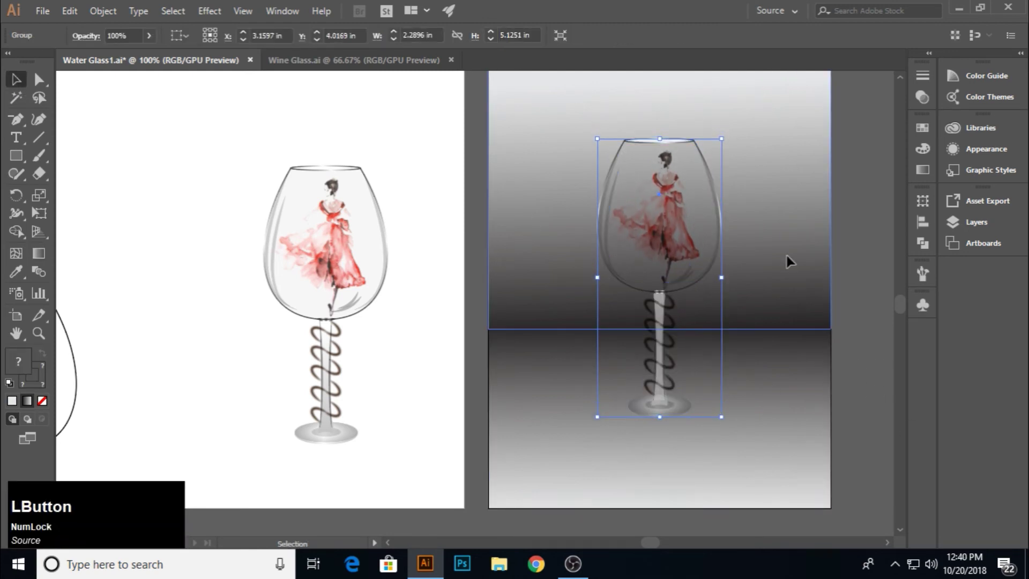
click(38, 252)
drag(650, 86, 646, 187)
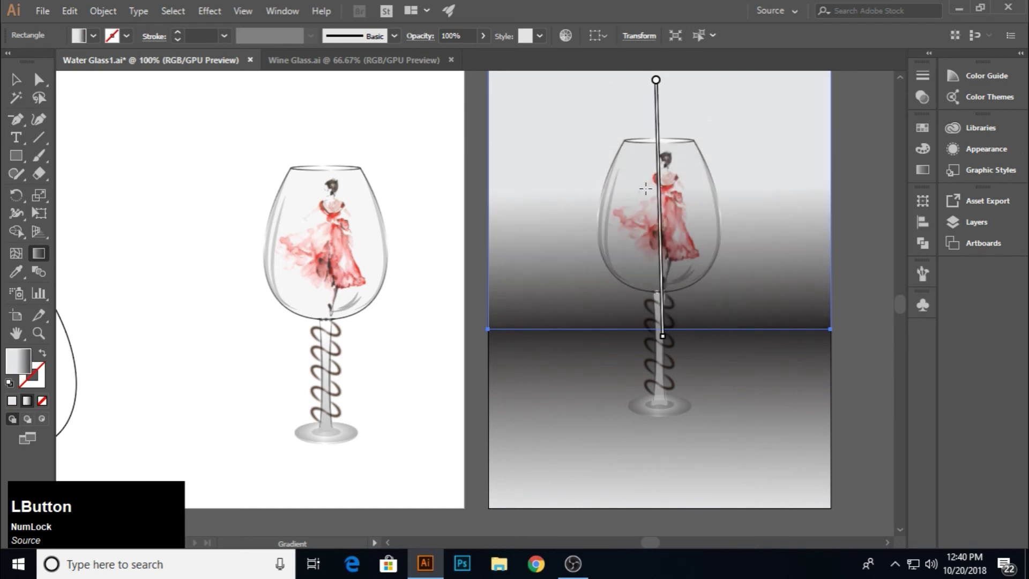
click(16, 80)
click(851, 292)
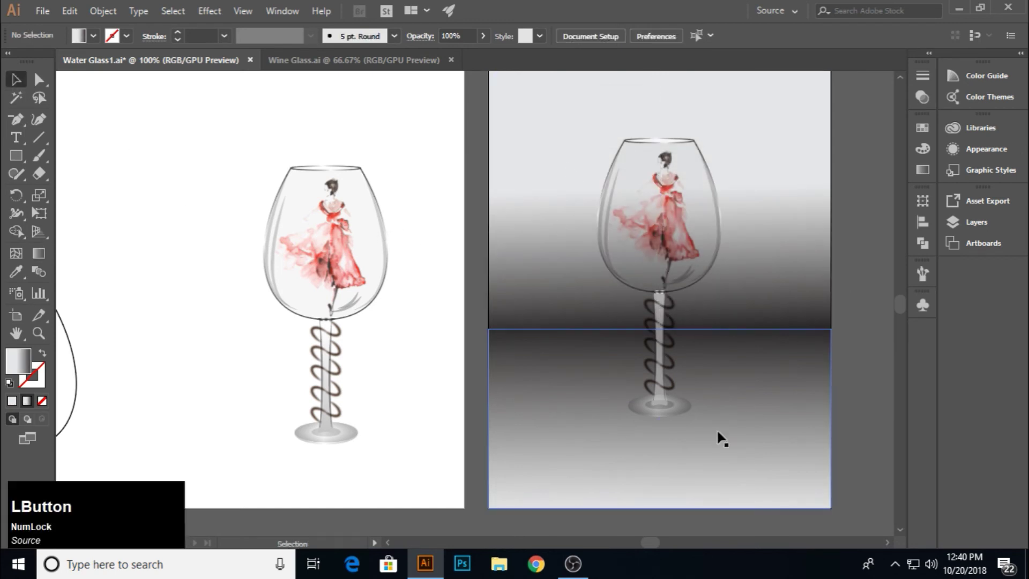
Draw a flat ellipse about 1.40 by 0.42 in just below the copied glass's foot and fill it solid black.
drag(16, 155, 54, 198)
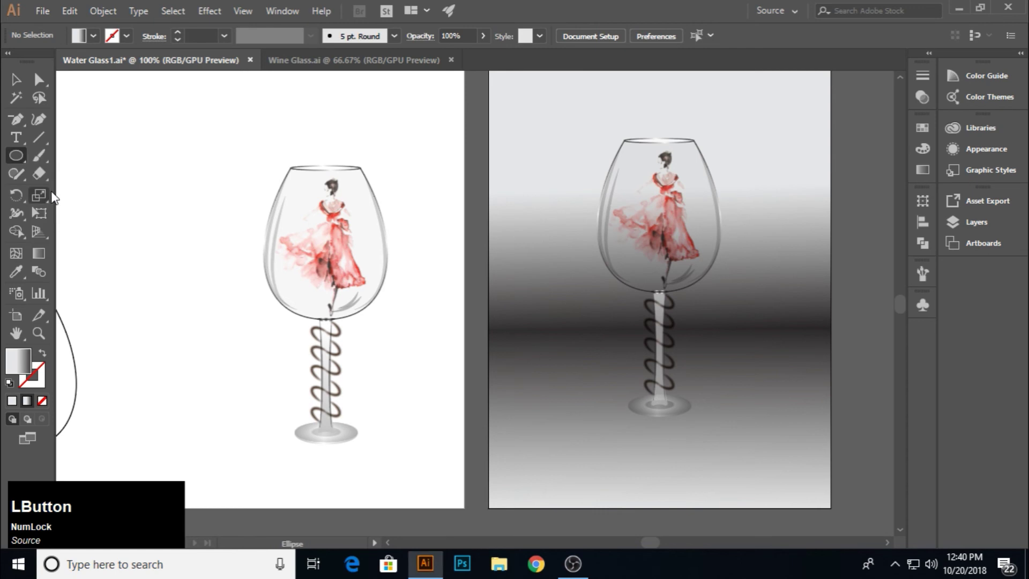
drag(624, 420, 700, 441)
key(v)
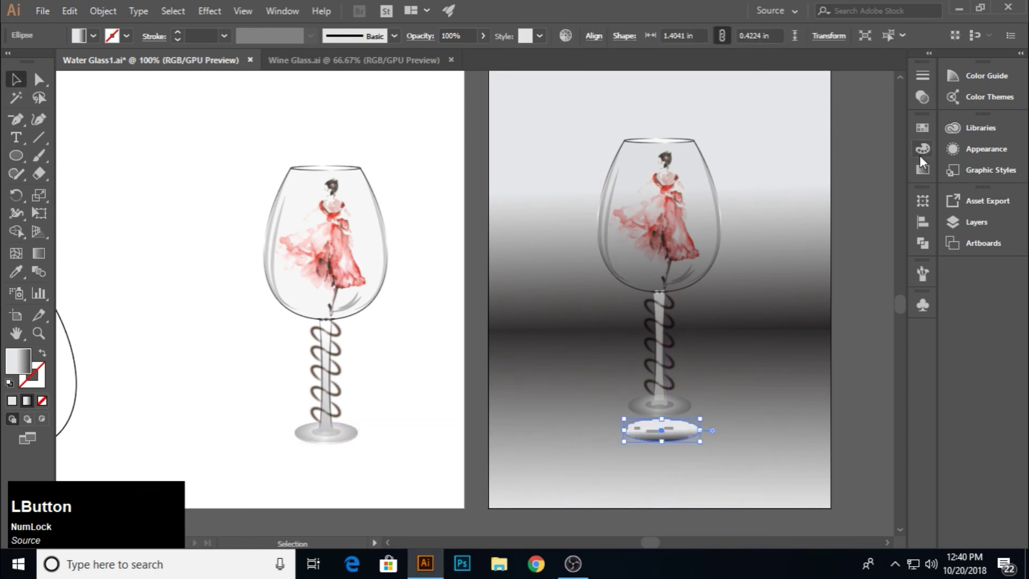
click(924, 167)
click(781, 163)
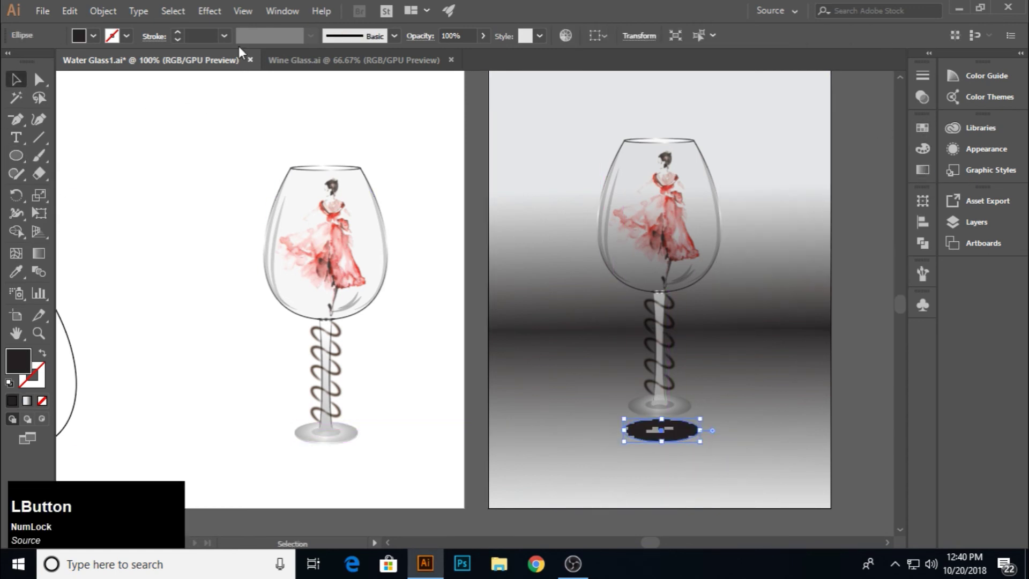
Feather the black ellipse with a 0.2 in radius and raise it under the copied glass's foot.
click(286, 10)
mouse_move(210, 11)
mouse_move(289, 185)
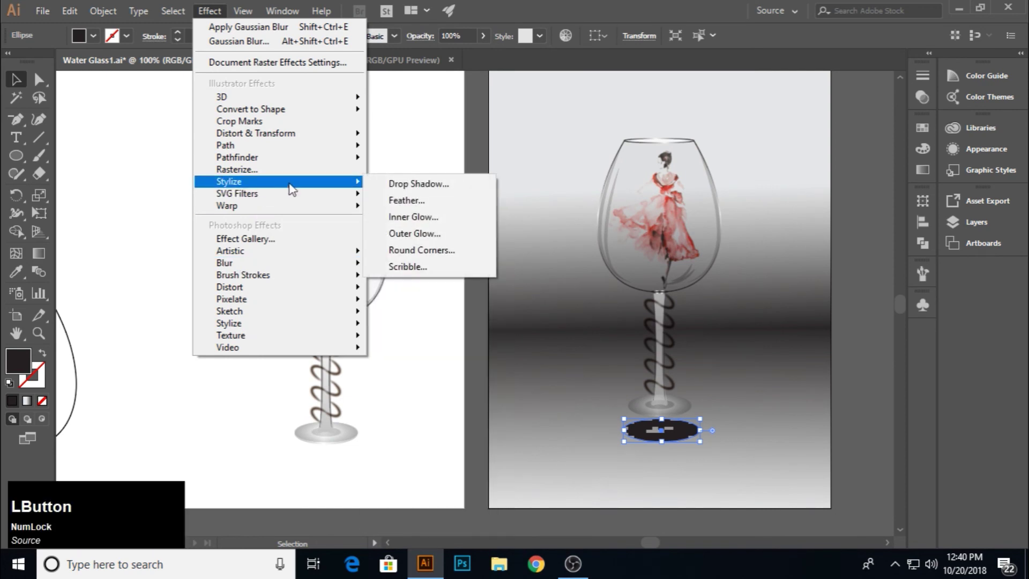
click(400, 200)
click(666, 236)
scroll(744, 201, up, 1)
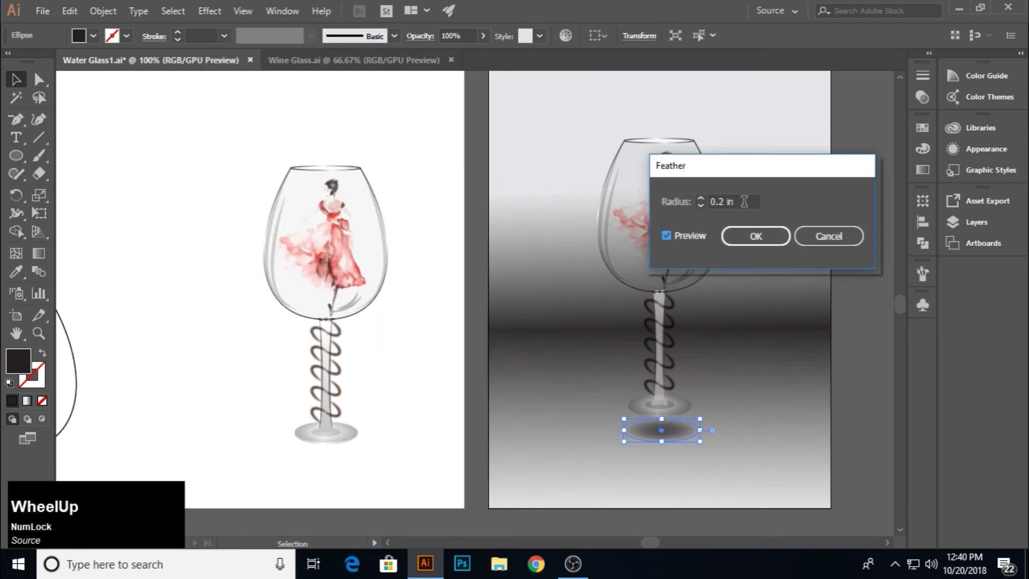
click(756, 236)
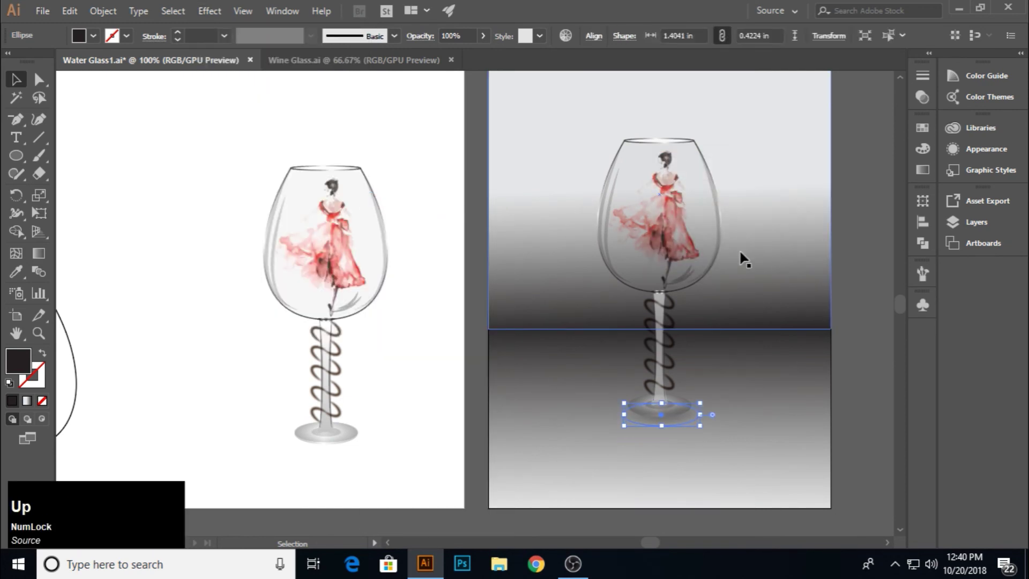
Send the feathered ellipse and the lower background rectangle behind the copied glass, and nudge the ellipse up slightly.
shift+click(772, 436)
right_click(772, 437)
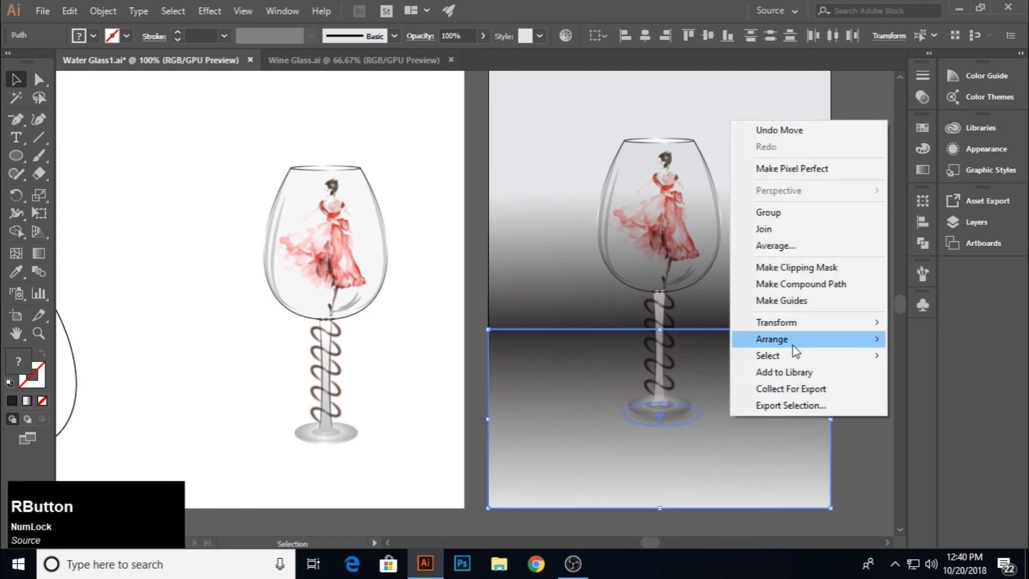
mouse_move(796, 343)
click(659, 386)
click(890, 486)
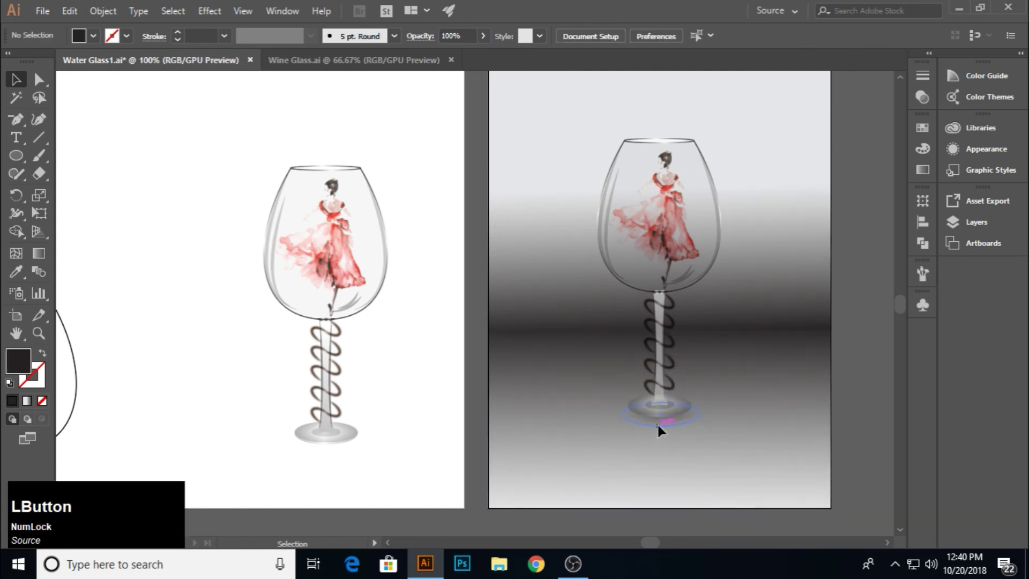
click(658, 426)
key(Up)
click(885, 466)
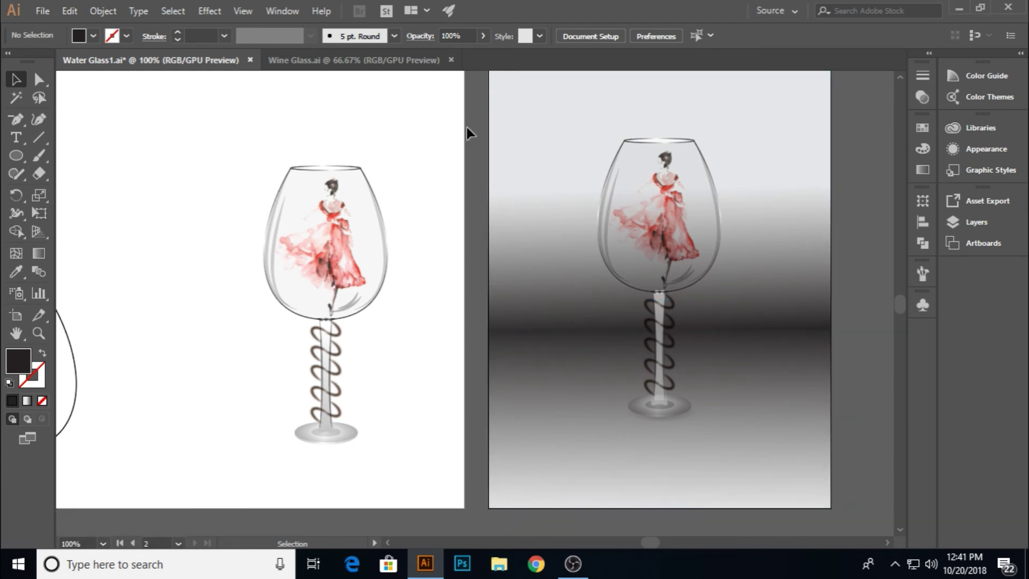
Draw a rectangle inset slightly from the second artboard's edges and remove its fill, keeping the black 1 pt stroke.
drag(13, 155, 85, 156)
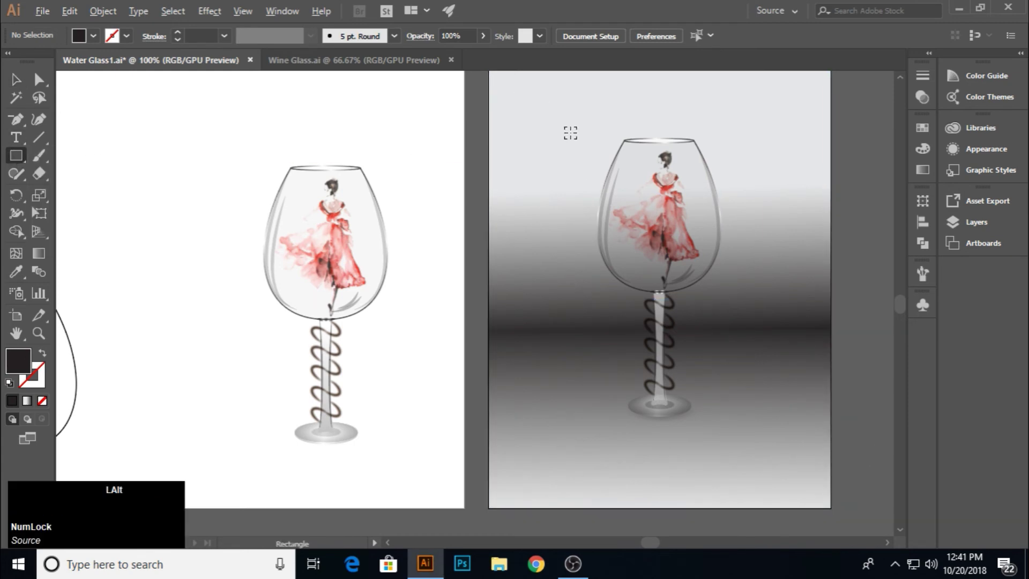
alt+scroll(570, 133, down, 1)
key(space)
drag(454, 127, 518, 218)
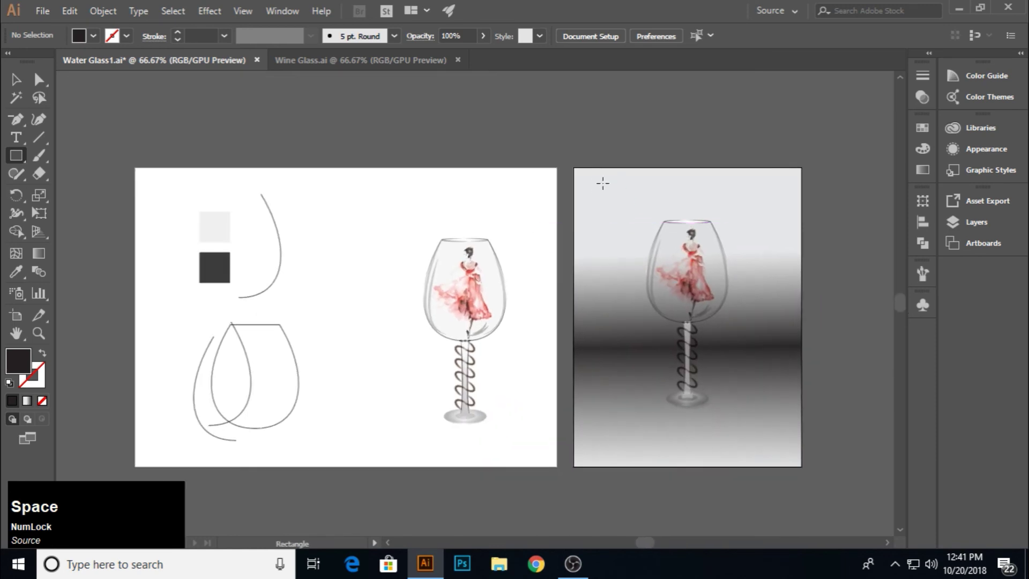
drag(586, 181, 787, 453)
click(9, 383)
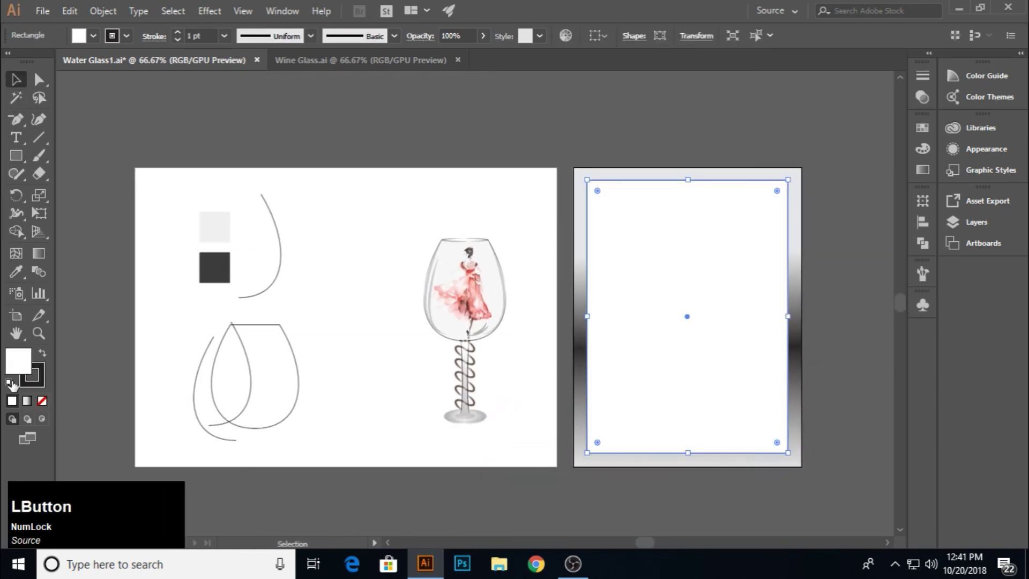
click(42, 401)
Apply the White, Black gradient to the inset frame's stroke.
click(923, 170)
click(751, 148)
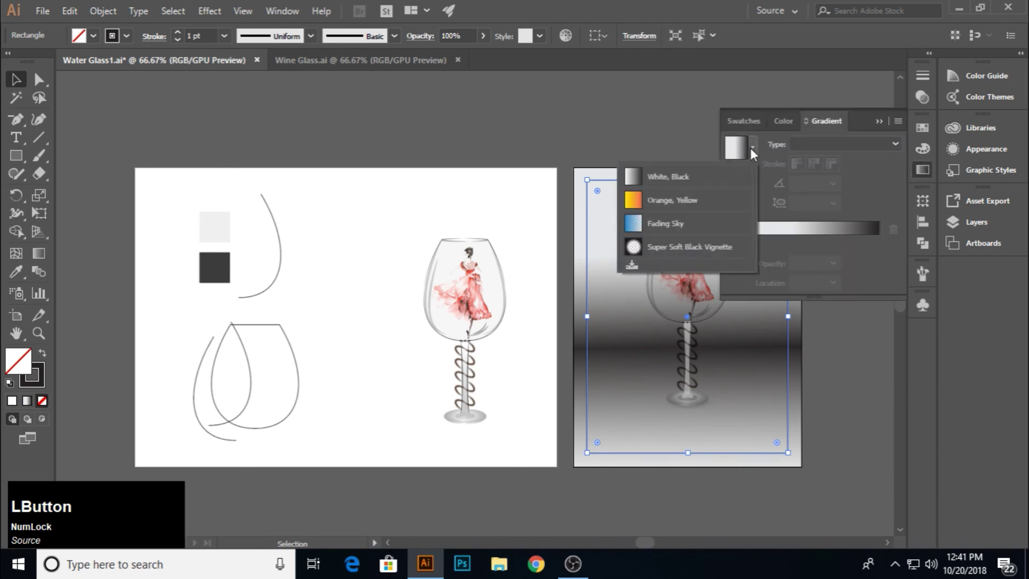
click(751, 148)
click(743, 182)
click(752, 147)
click(845, 140)
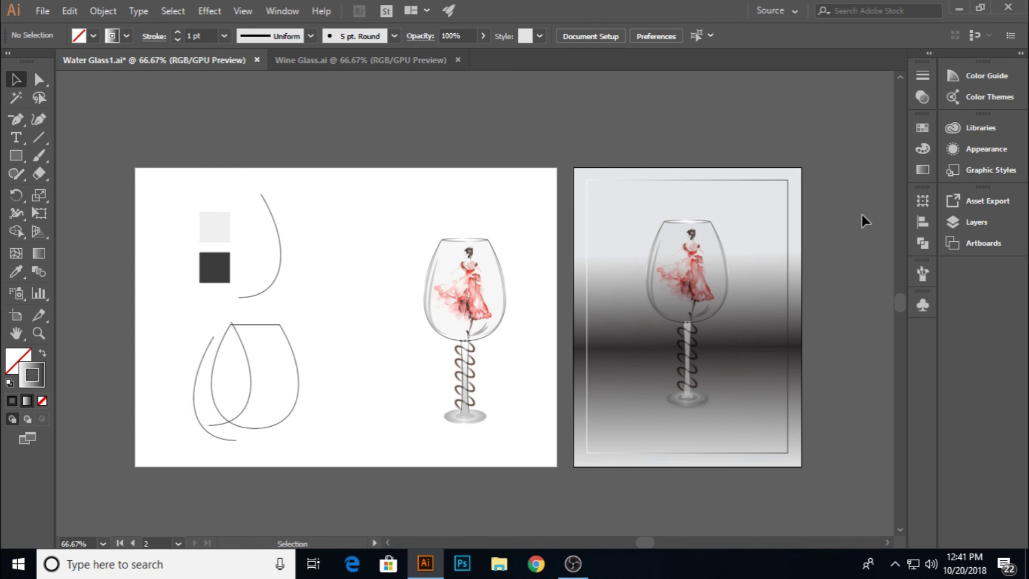
Ungroup the copied wine glass on the second artboard.
scroll(775, 304, up, 2)
click(689, 386)
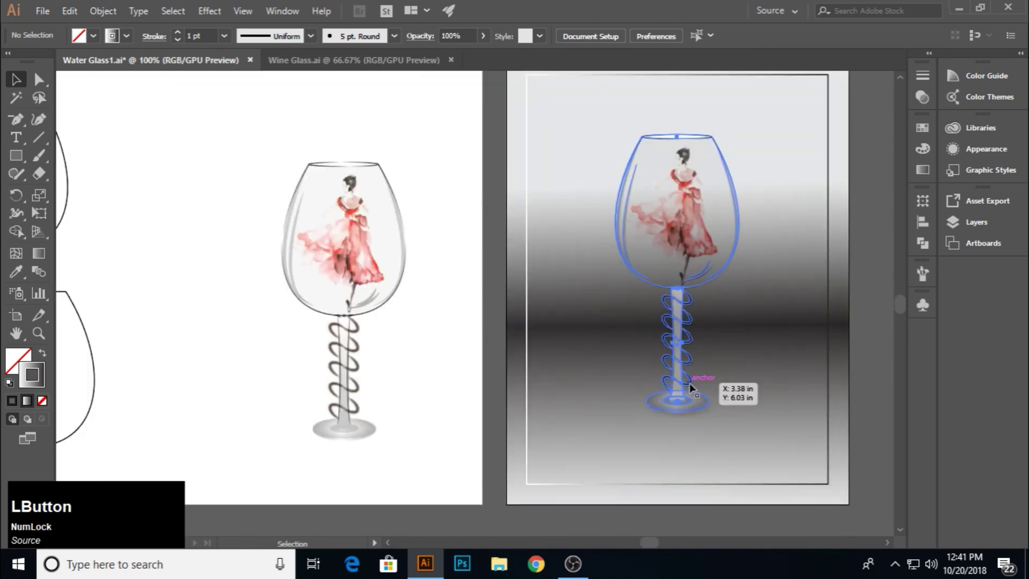
right_click(688, 365)
click(737, 250)
click(870, 336)
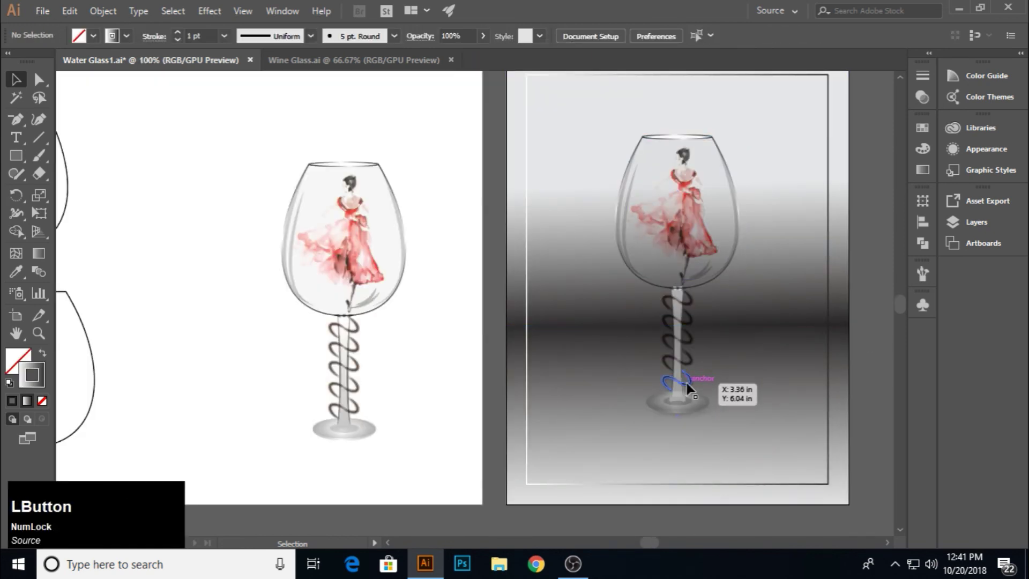
Select the five coil pieces on the copied stem, try setting their opacity to 5%, and undo it.
click(686, 381)
scroll(695, 359, up, 3)
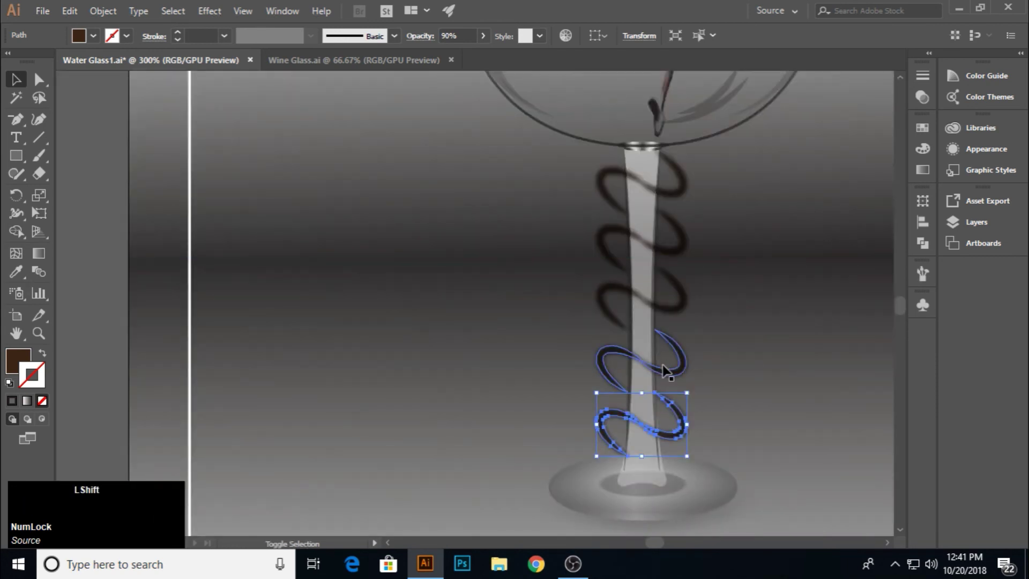
shift+click(669, 369)
shift+click(679, 303)
shift+click(681, 248)
shift+click(680, 191)
click(243, 10)
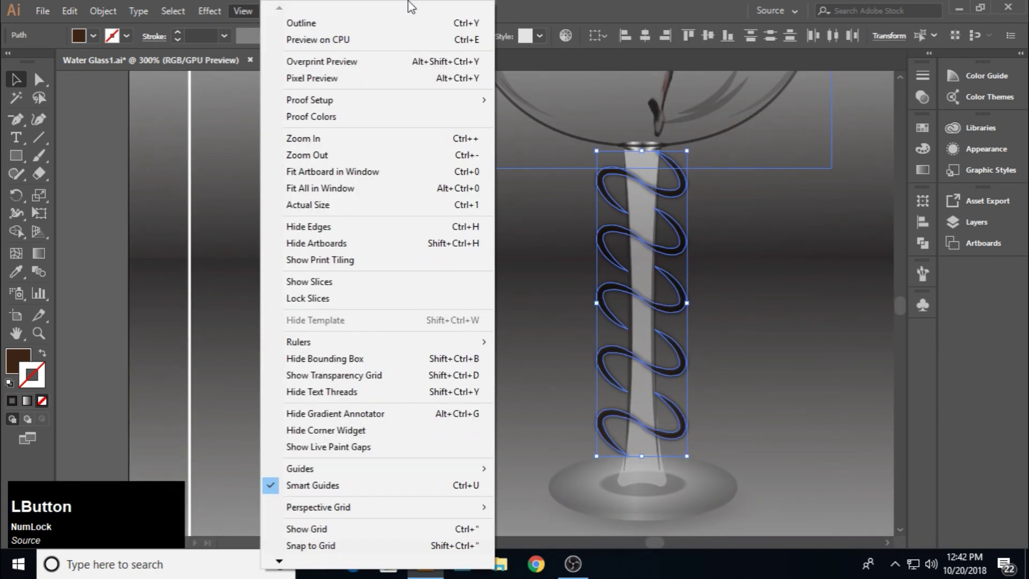
click(628, 11)
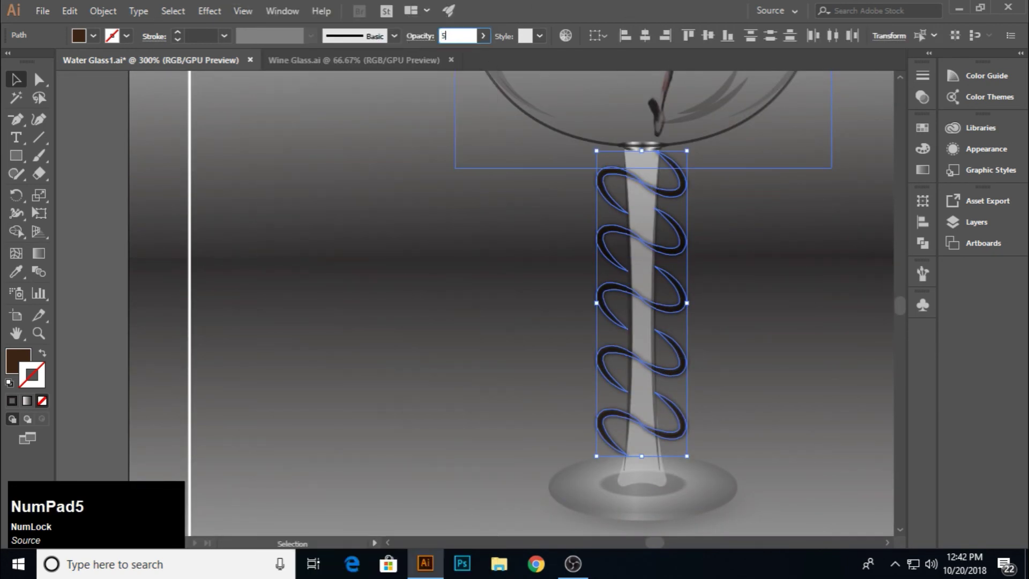
text(5)
key(KP_Enter)
click(497, 278)
key(ctrl+z)
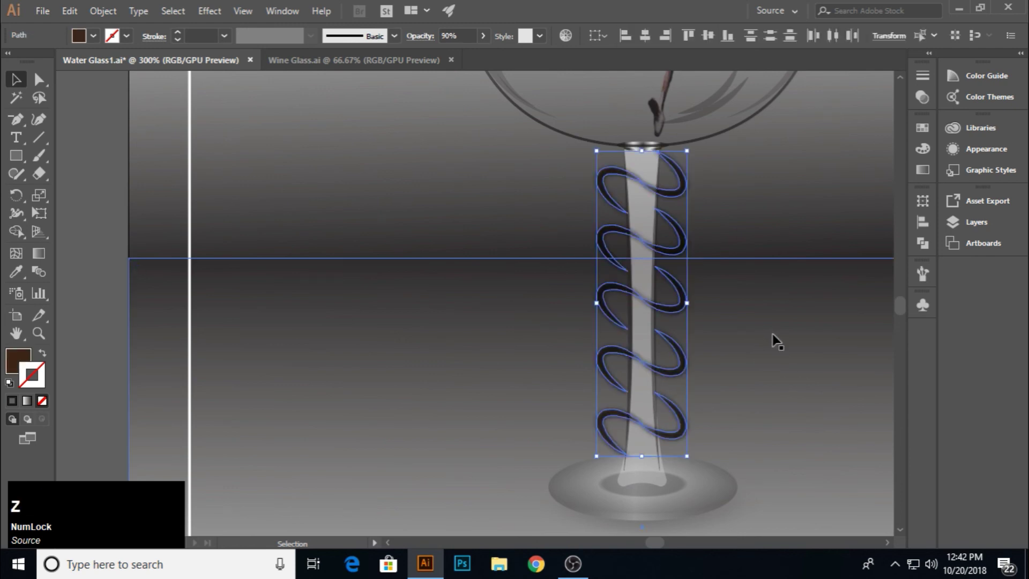
Try the Darken blending mode and then another mode on the copied stem's five coils, and compare them with the original.
click(419, 36)
click(299, 61)
click(294, 98)
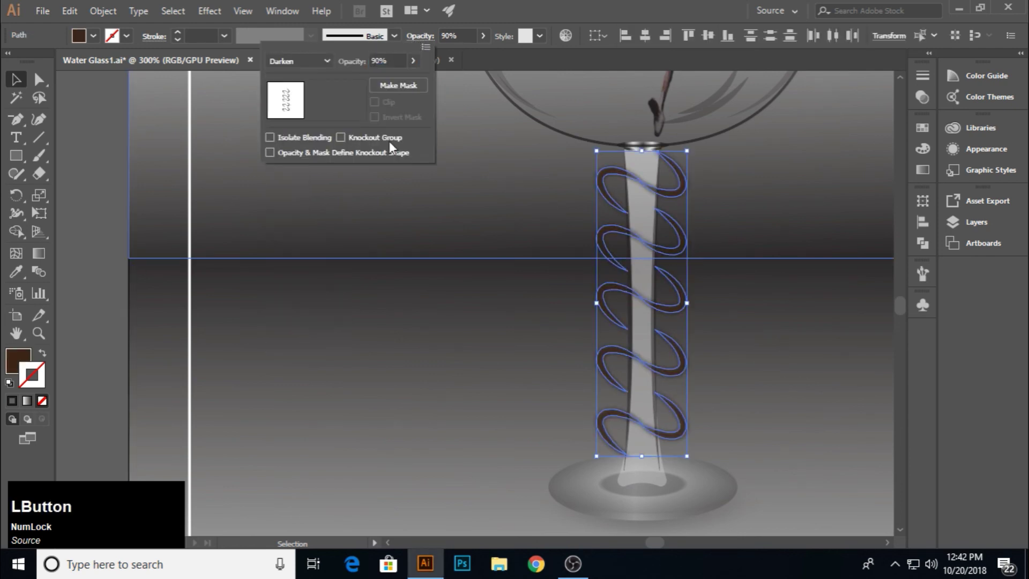
click(299, 61)
click(354, 205)
click(831, 285)
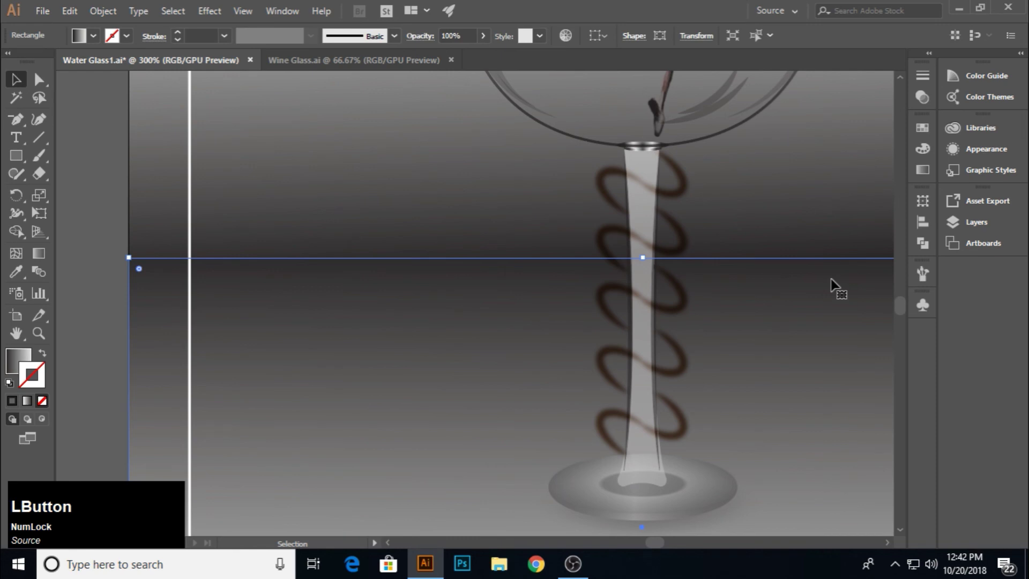
scroll(783, 266, down, 2)
scroll(783, 228, down, 1)
scroll(786, 226, up, 2)
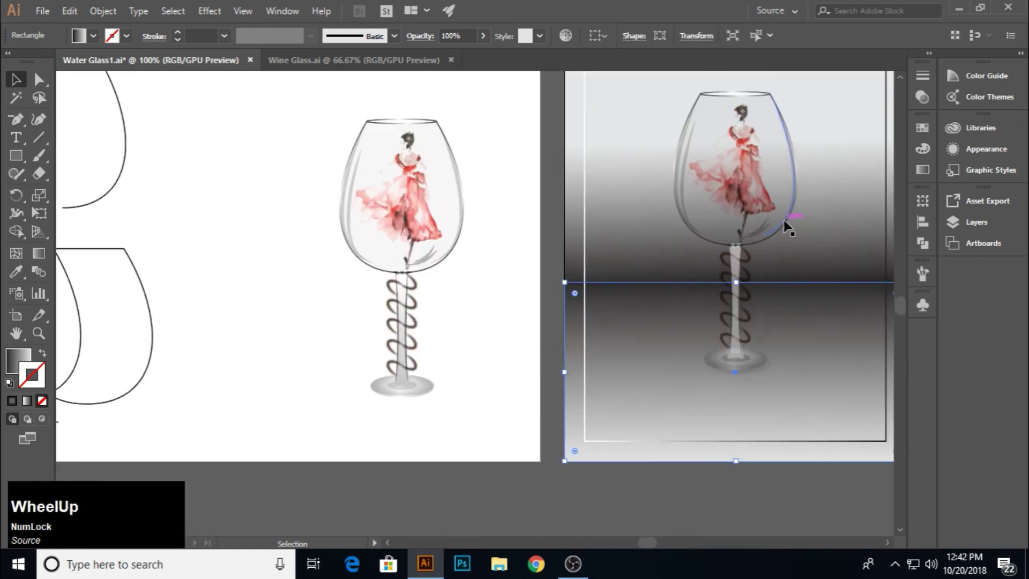
drag(802, 241, 664, 253)
click(842, 321)
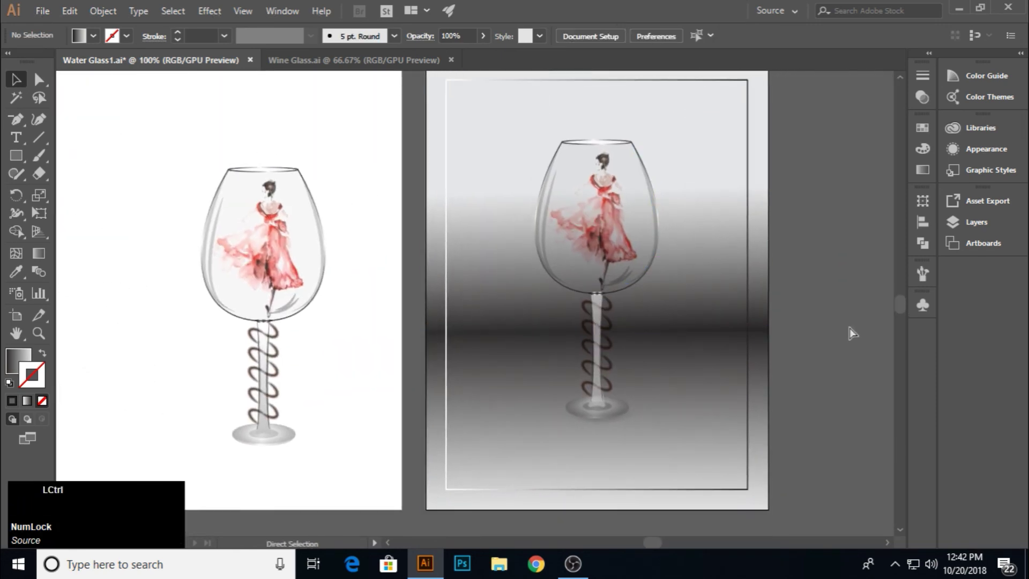
Undo the coil blending changes and the ungrouping of the copied glass.
key(ctrl+z)
click(845, 322)
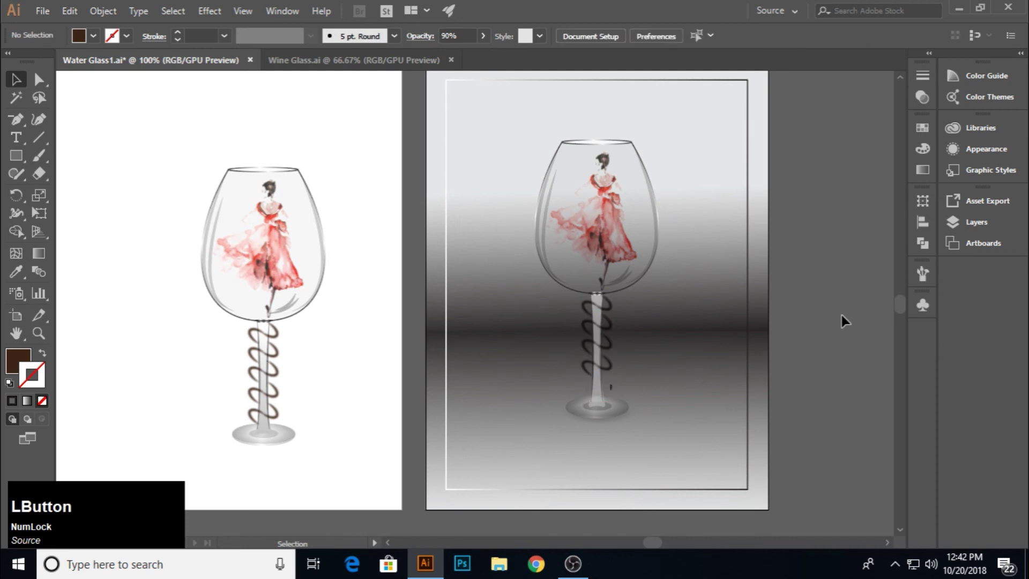
key(ctrl+shift+z)
click(835, 309)
key(ctrl+z)
key(ctrl+z)
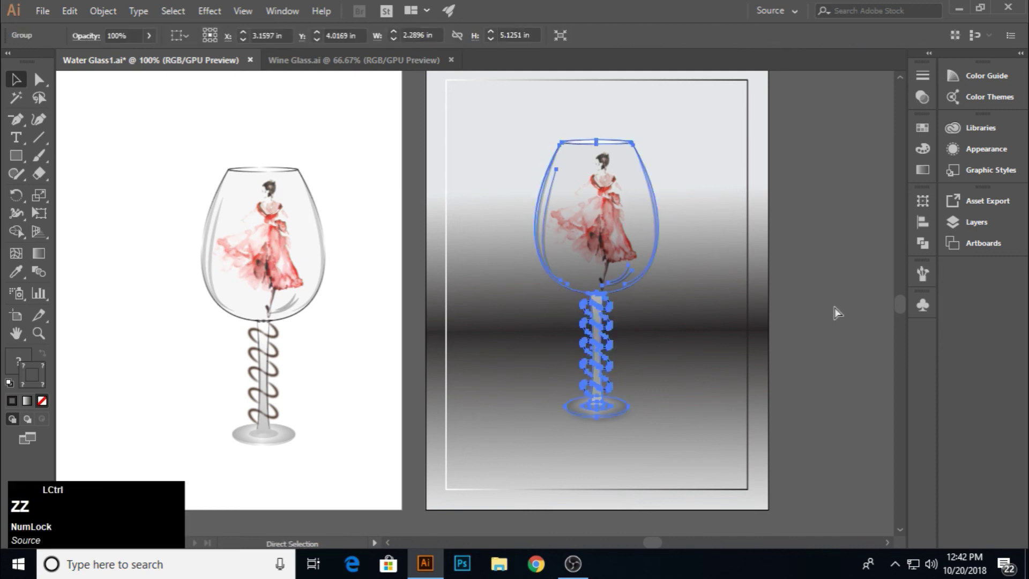
click(838, 313)
Try moving the grouped glass copy about 0.74 in right and 0.84 in down, and undo the move.
drag(605, 296, 646, 340)
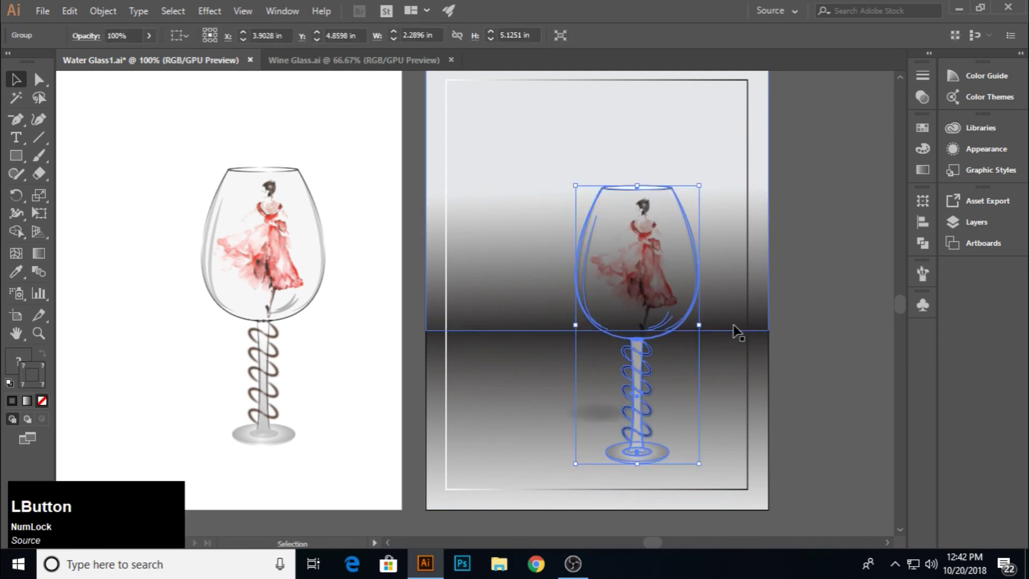
key(ctrl+z)
click(782, 313)
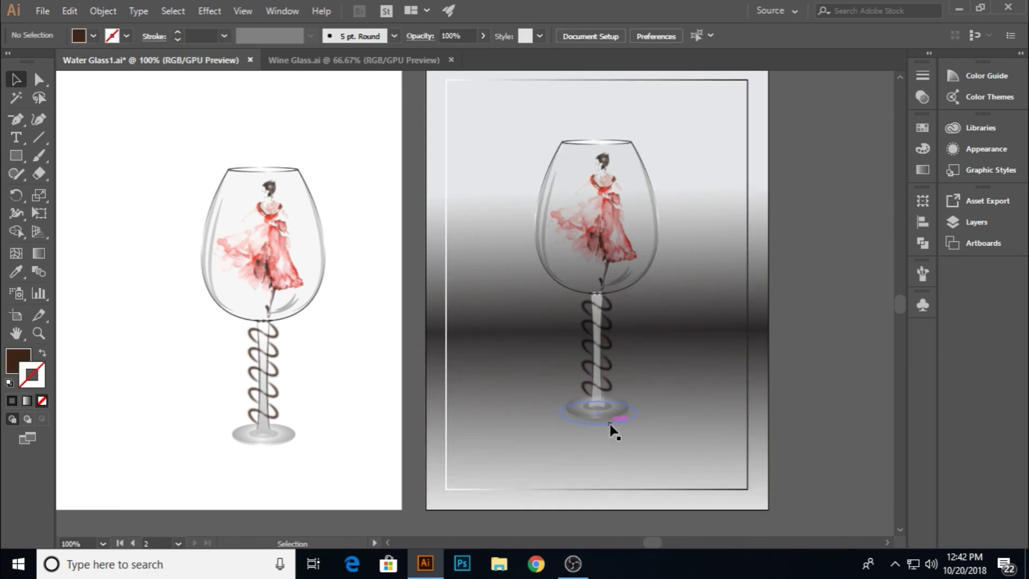
Stretch the feathered shadow ellipse downward to about 0.52 in high beneath the copied glass's foot.
click(610, 423)
click(609, 424)
drag(599, 426, 600, 432)
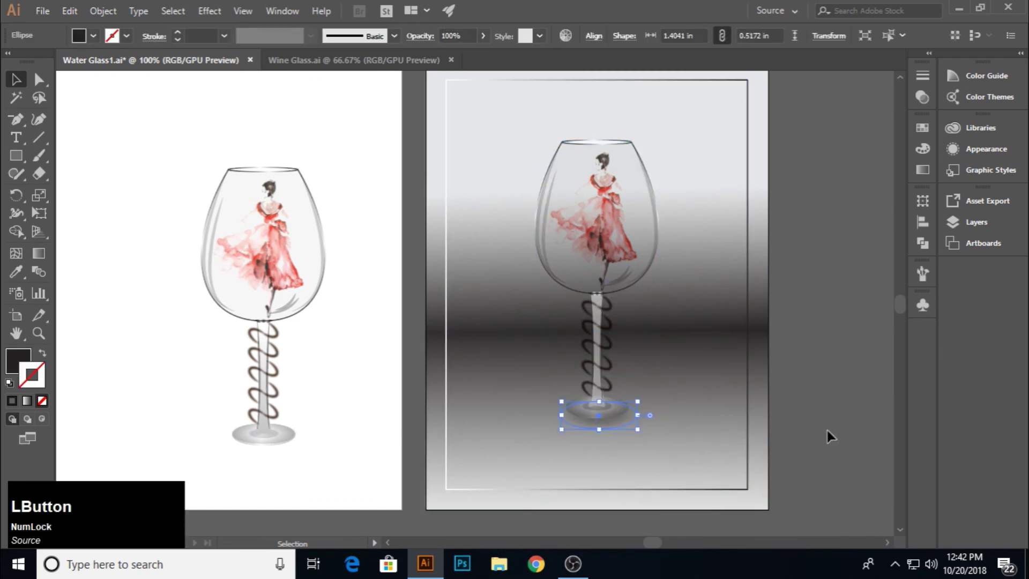
click(828, 430)
Nudge the shadow ellipse up and slightly right behind the copied glass's foot.
click(619, 423)
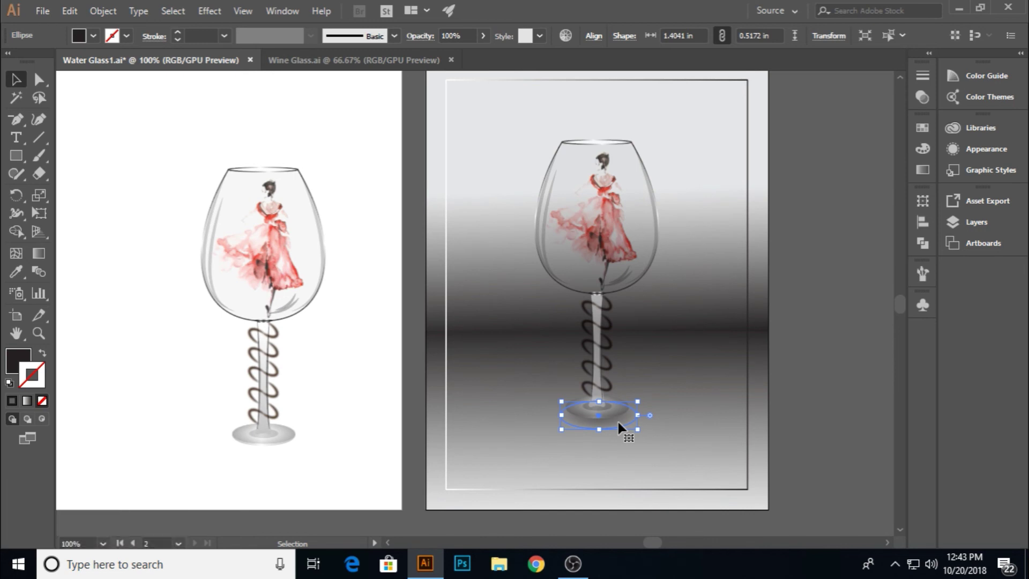
key(Up)
key(Up)
key(Up)
key(Up)
click(853, 452)
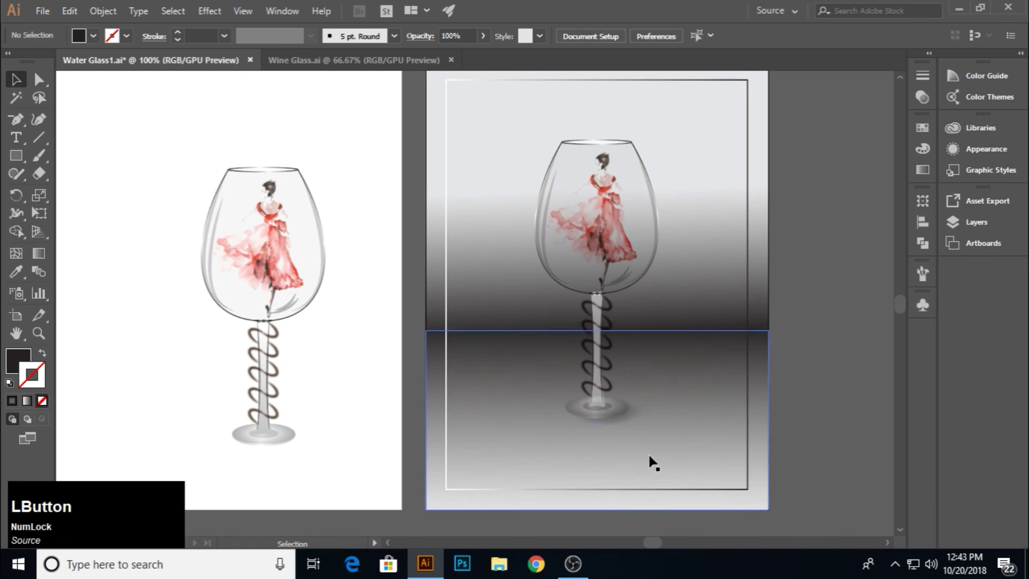
Stretch the shadow ellipse to about 0.58 in high and nudge it up and left under the foot.
click(614, 426)
click(799, 440)
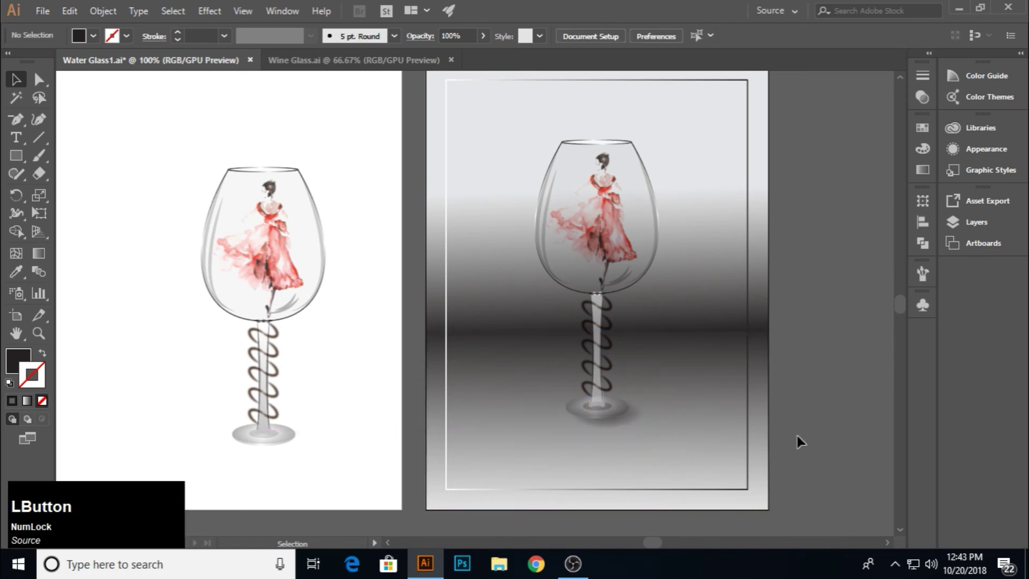
click(629, 425)
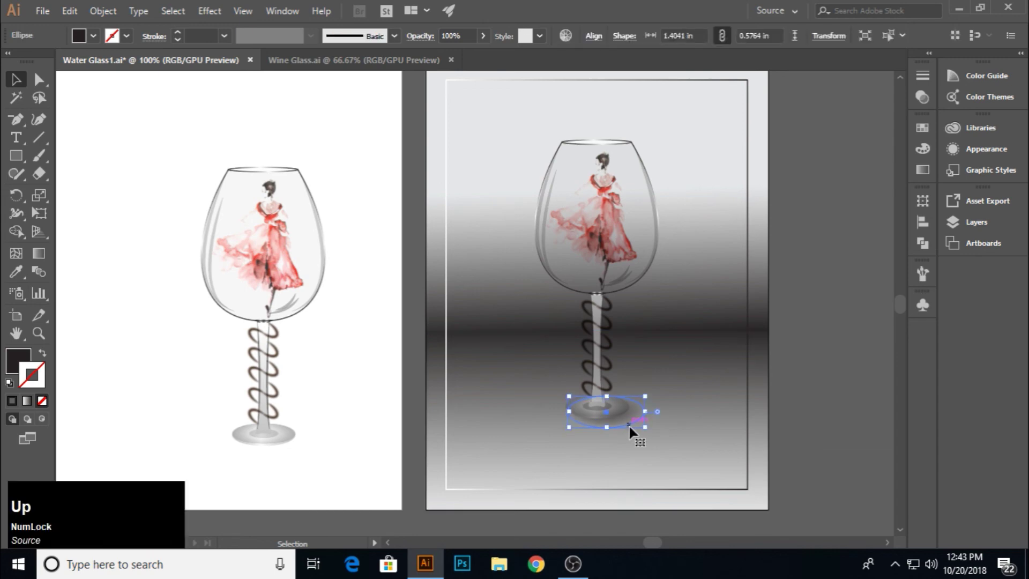
click(819, 467)
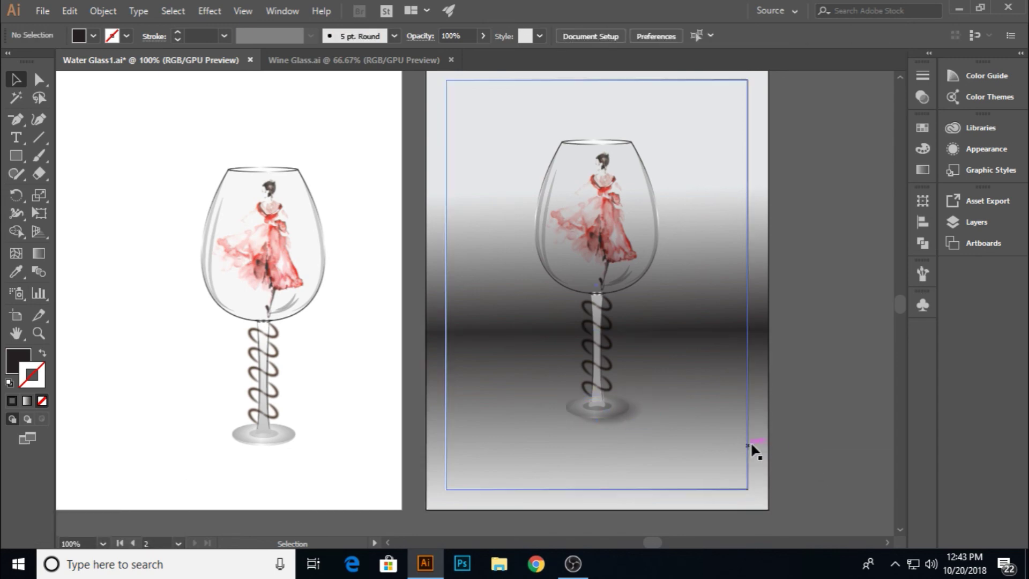
click(633, 426)
key(Left)
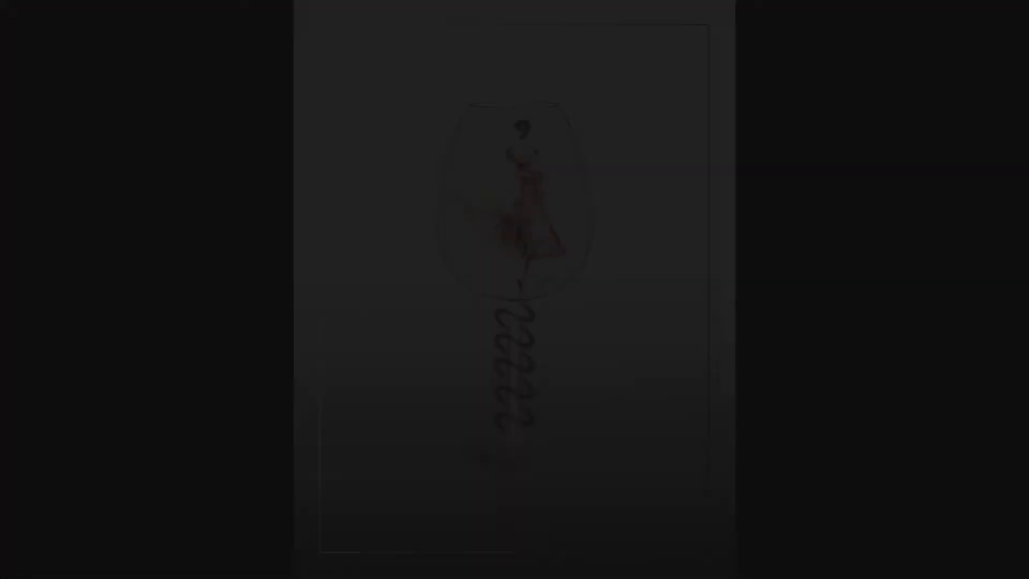